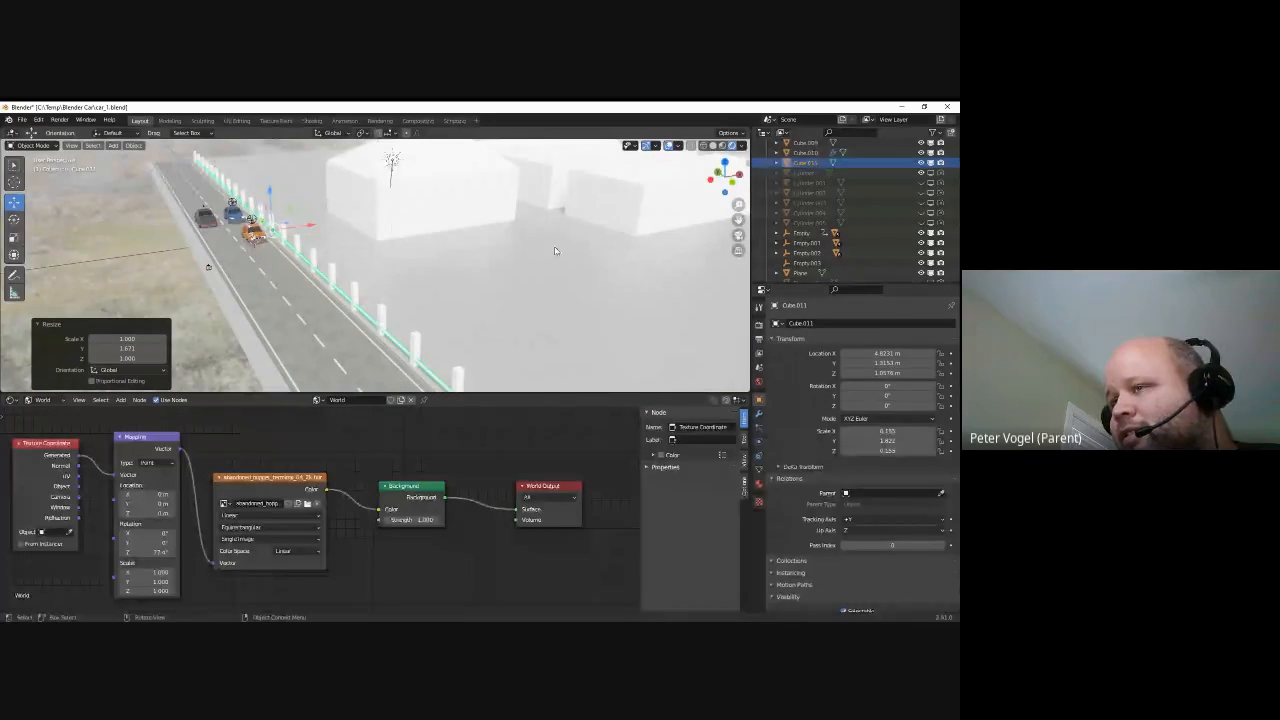
Examine the road, cars and buildings against the surrounding HDRI environment from above, from the side and from below the ground plane
shift+middle_drag(676, 210, 501, 289)
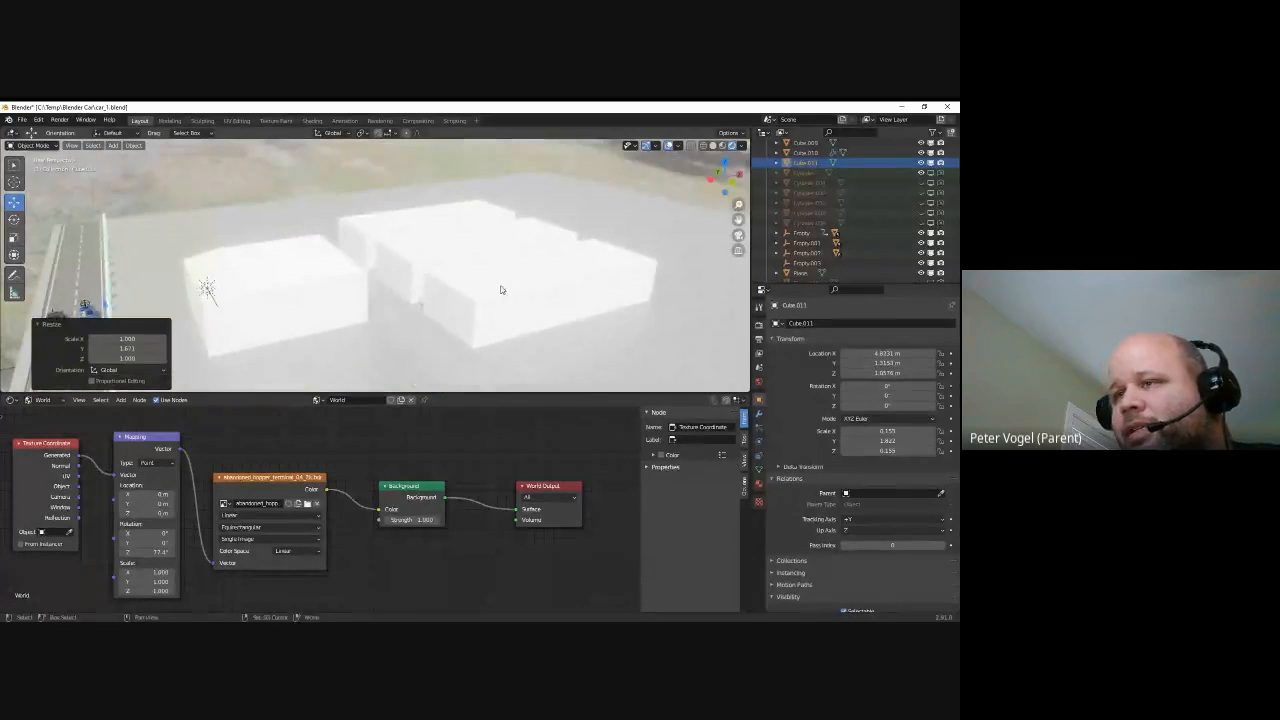
middle_drag(329, 257, 440, 254)
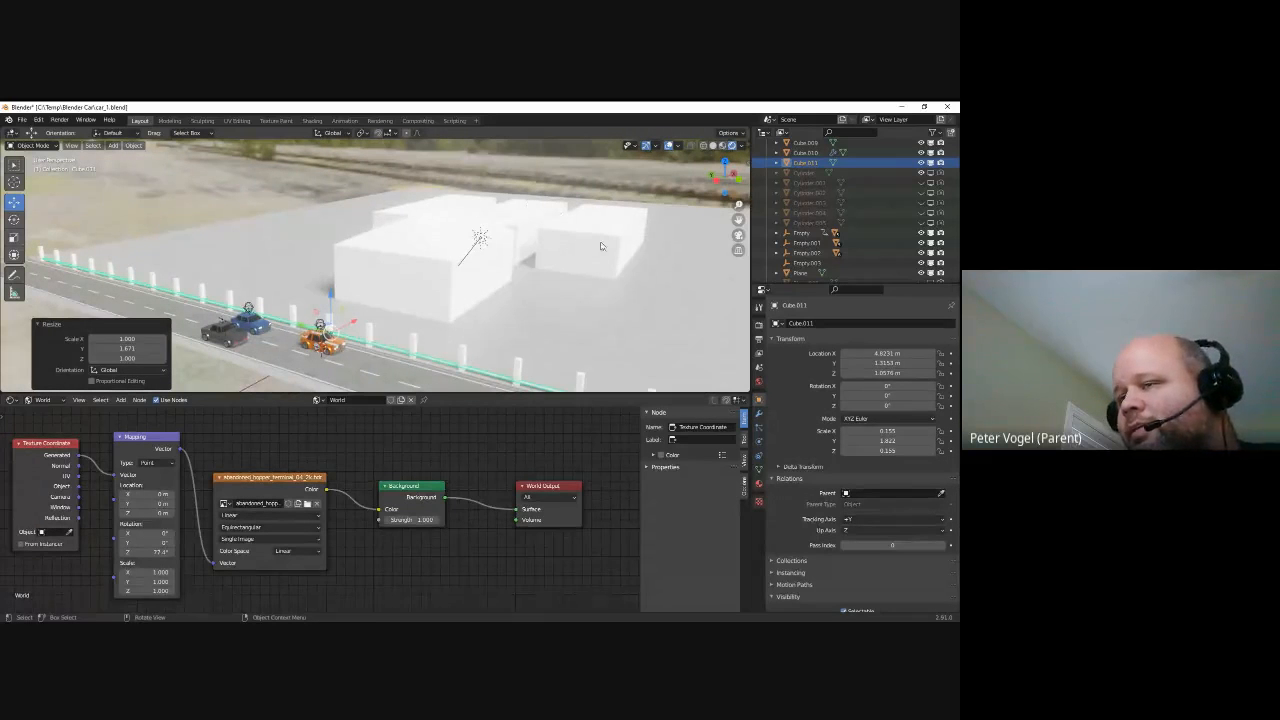
scroll(600, 245, down, 6)
middle_drag(584, 237, 450, 227)
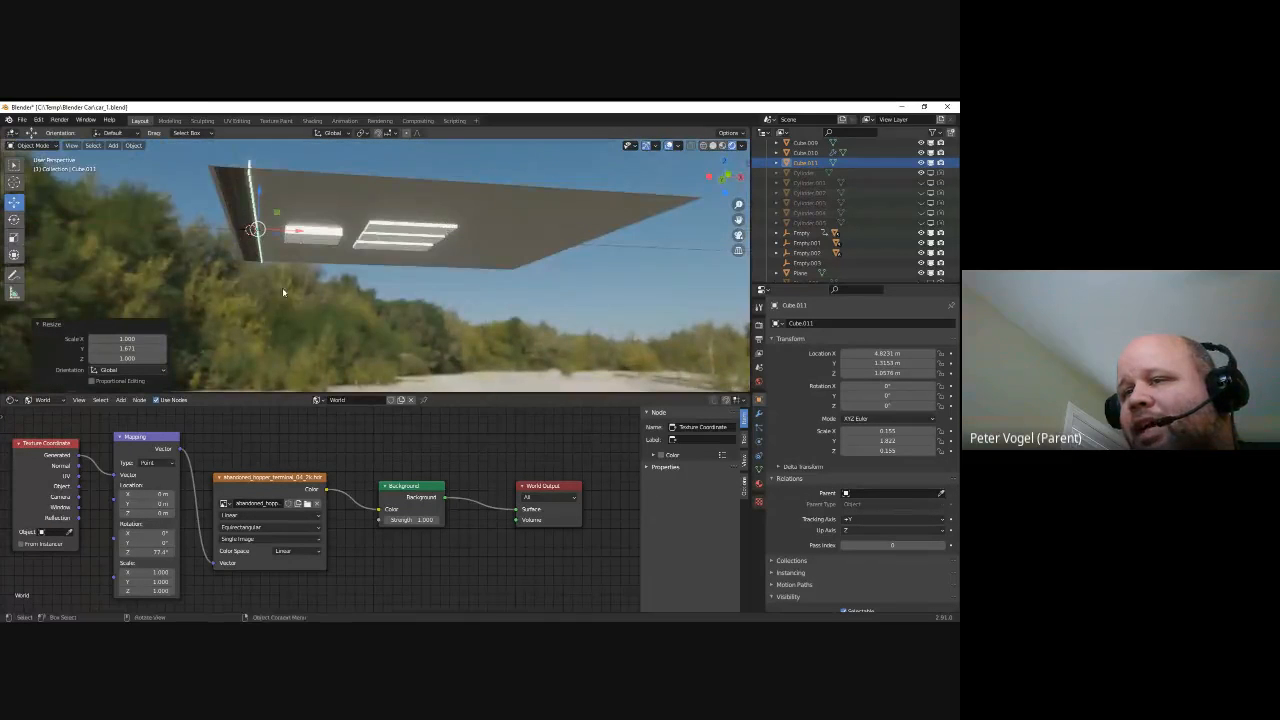
middle_drag(479, 287, 432, 274)
scroll(386, 265, down, 4)
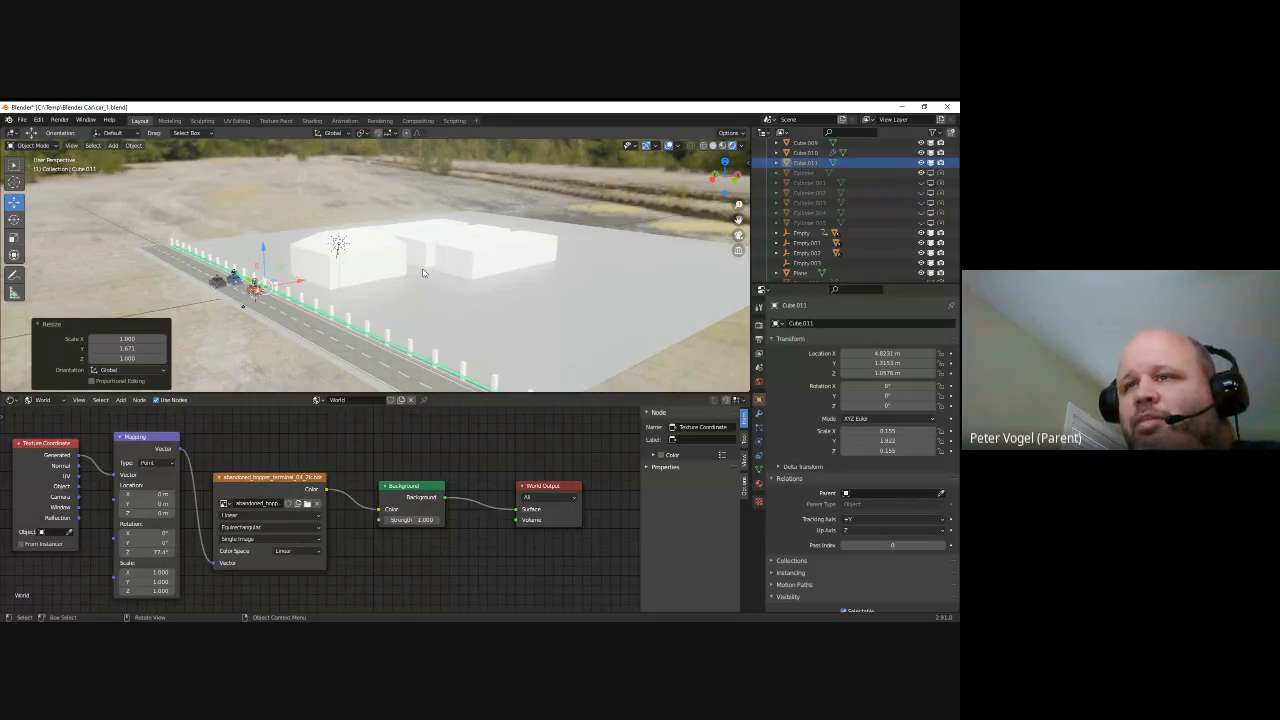
middle_drag(422, 272, 239, 183)
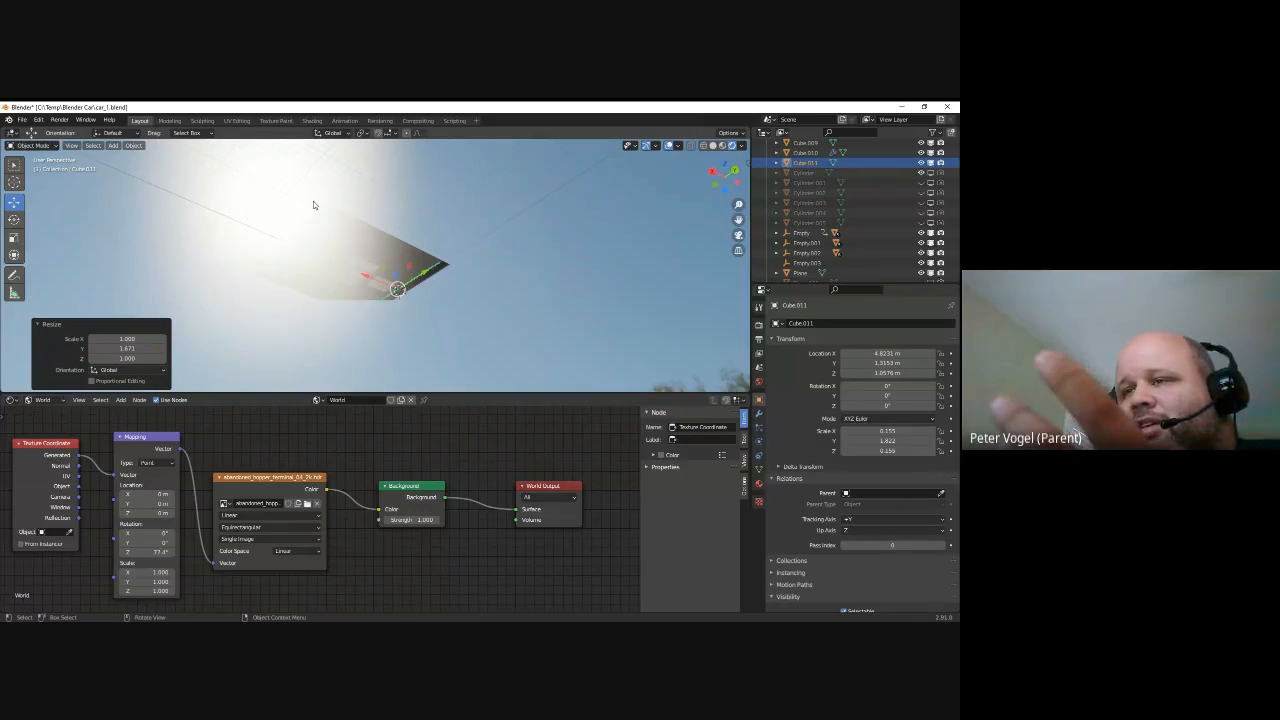
middle_drag(306, 177, 505, 243)
Delete the Texture Coordinate, Mapping and environment texture nodes from the world node tree
middle_drag(160, 463, 216, 464)
drag(49, 425, 418, 599)
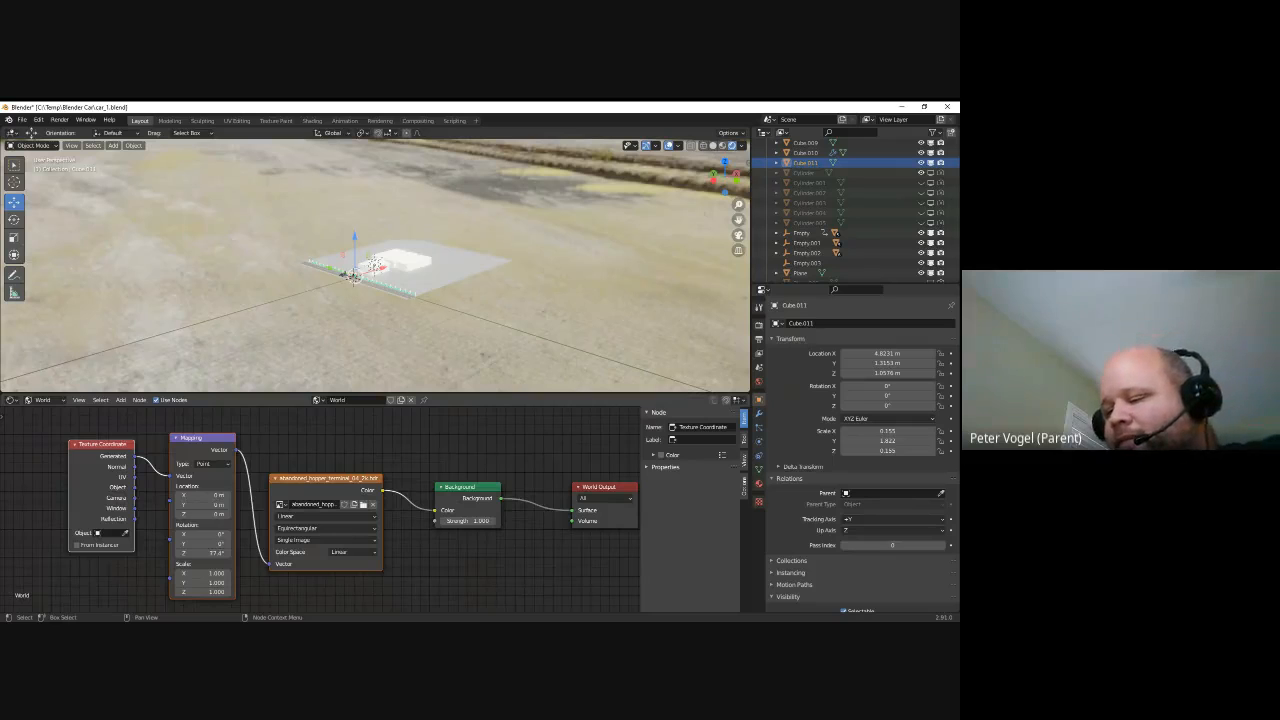
key(x)
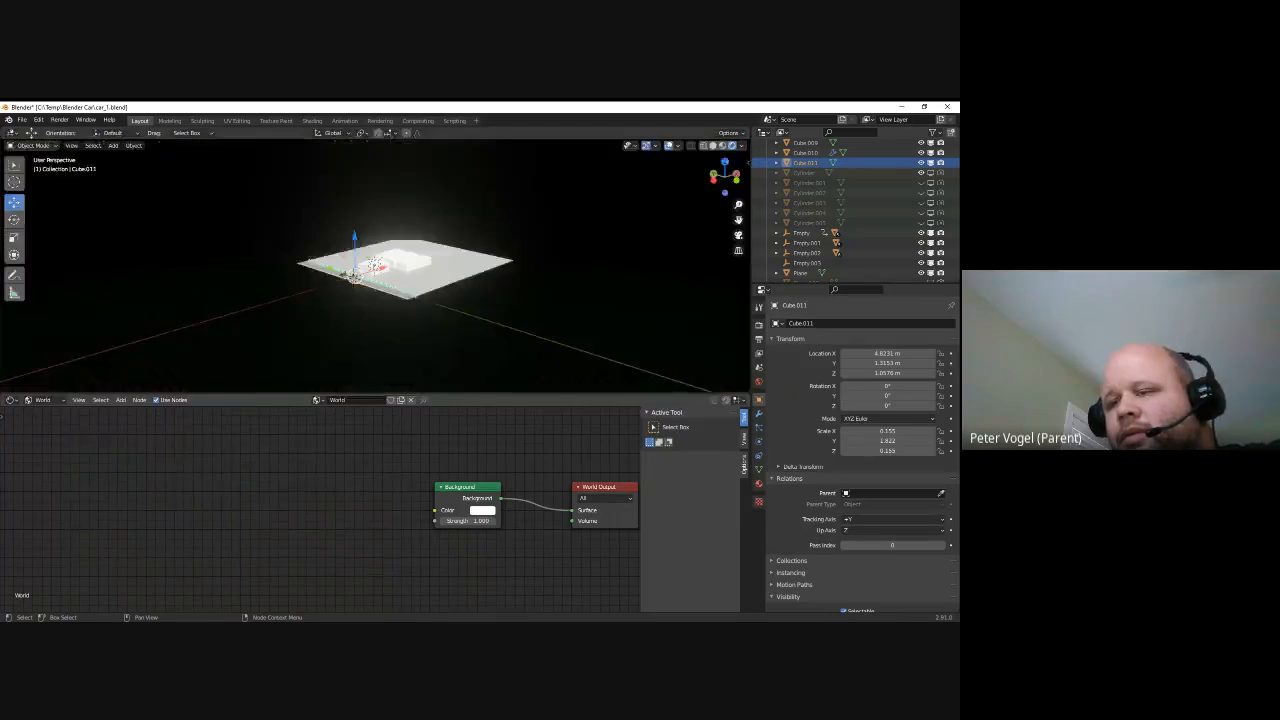
scroll(382, 272, up, 3)
scroll(382, 272, up, 2)
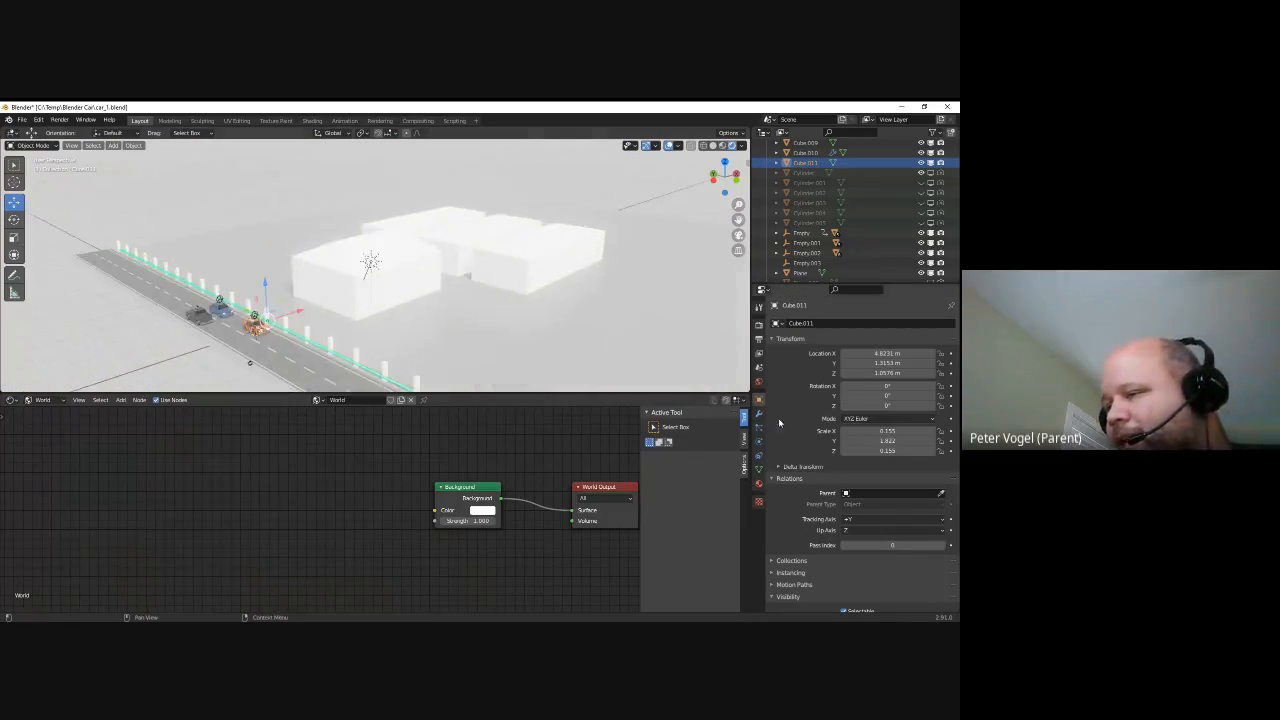
click(759, 486)
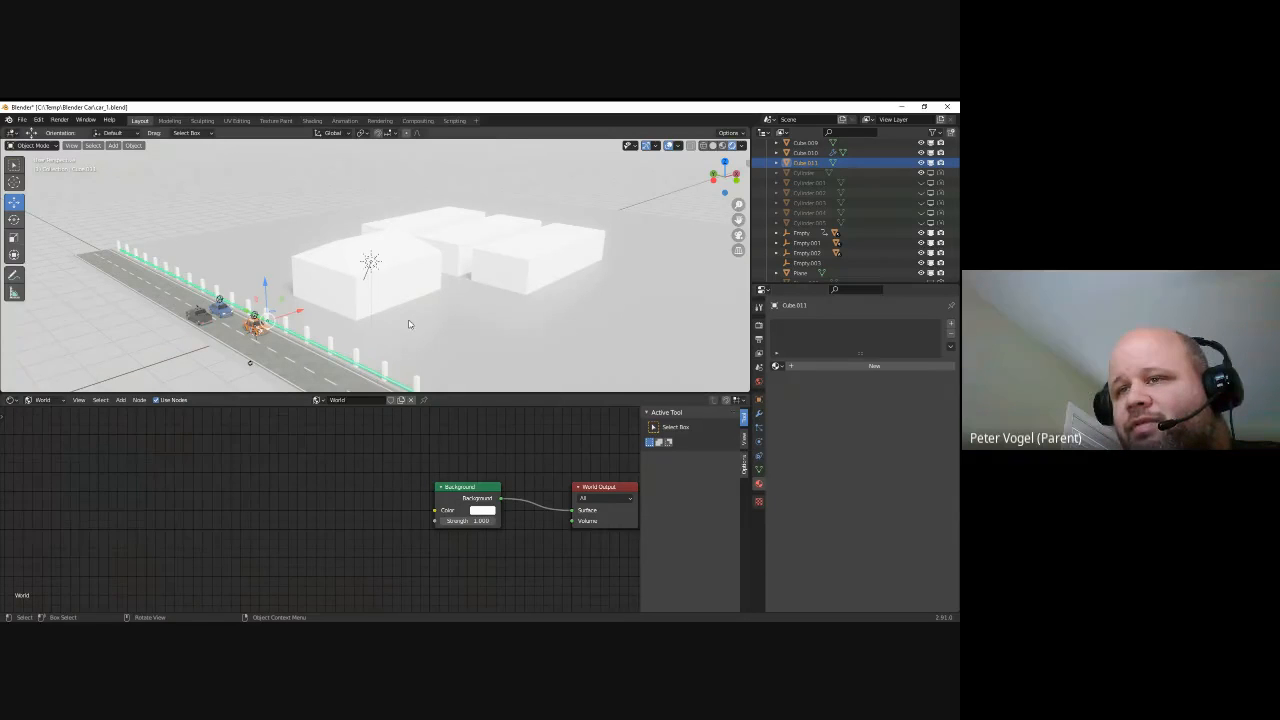
click(758, 327)
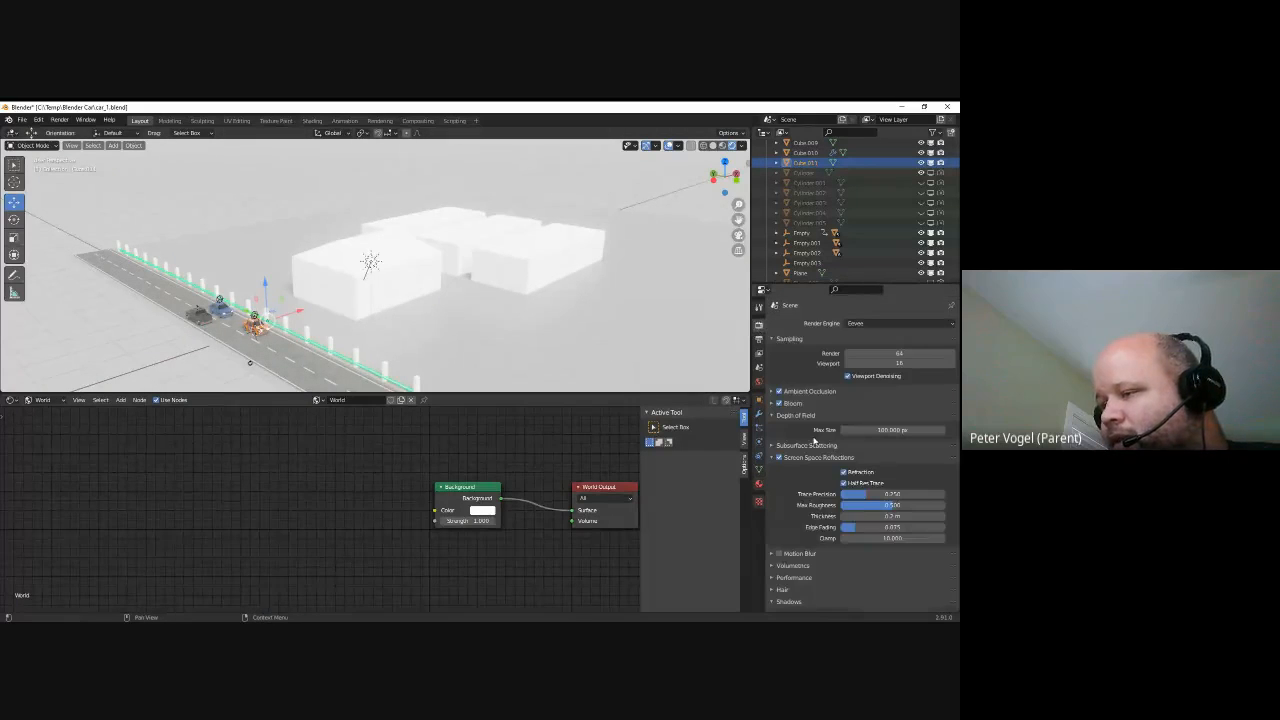
scroll(800, 503, down, 6)
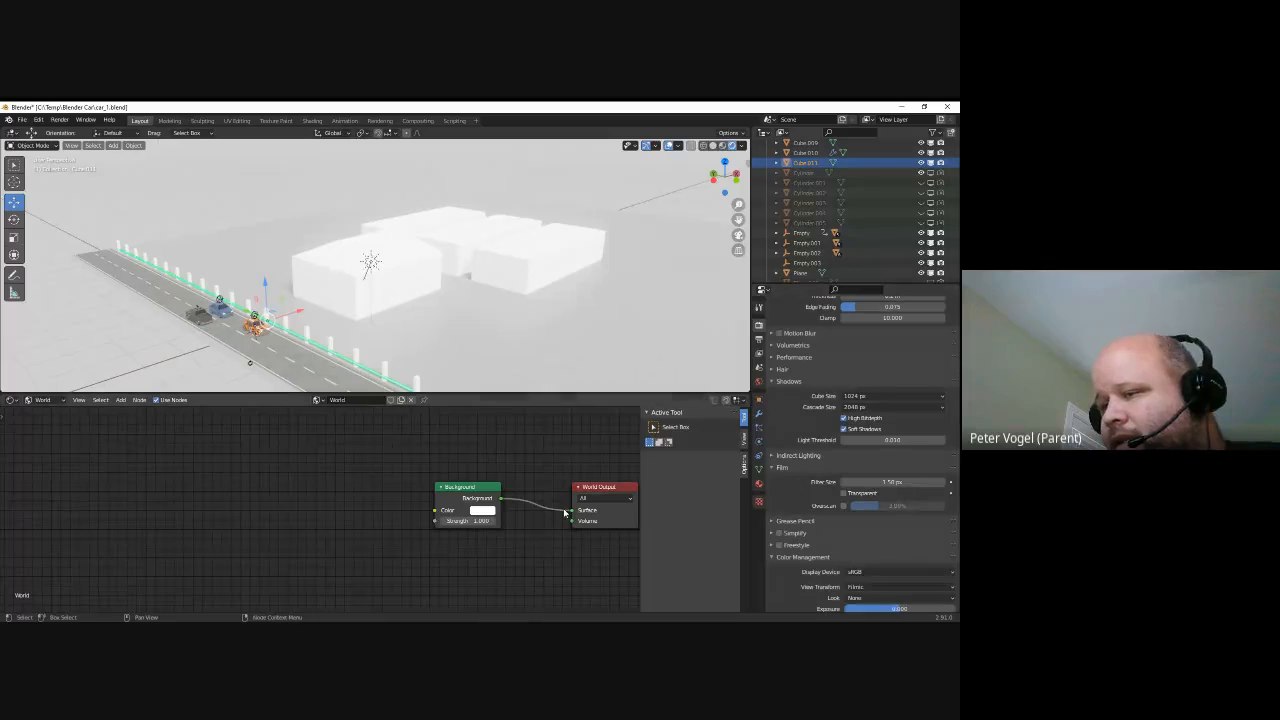
Set the world Background node's color to black and its strength to 0
click(484, 512)
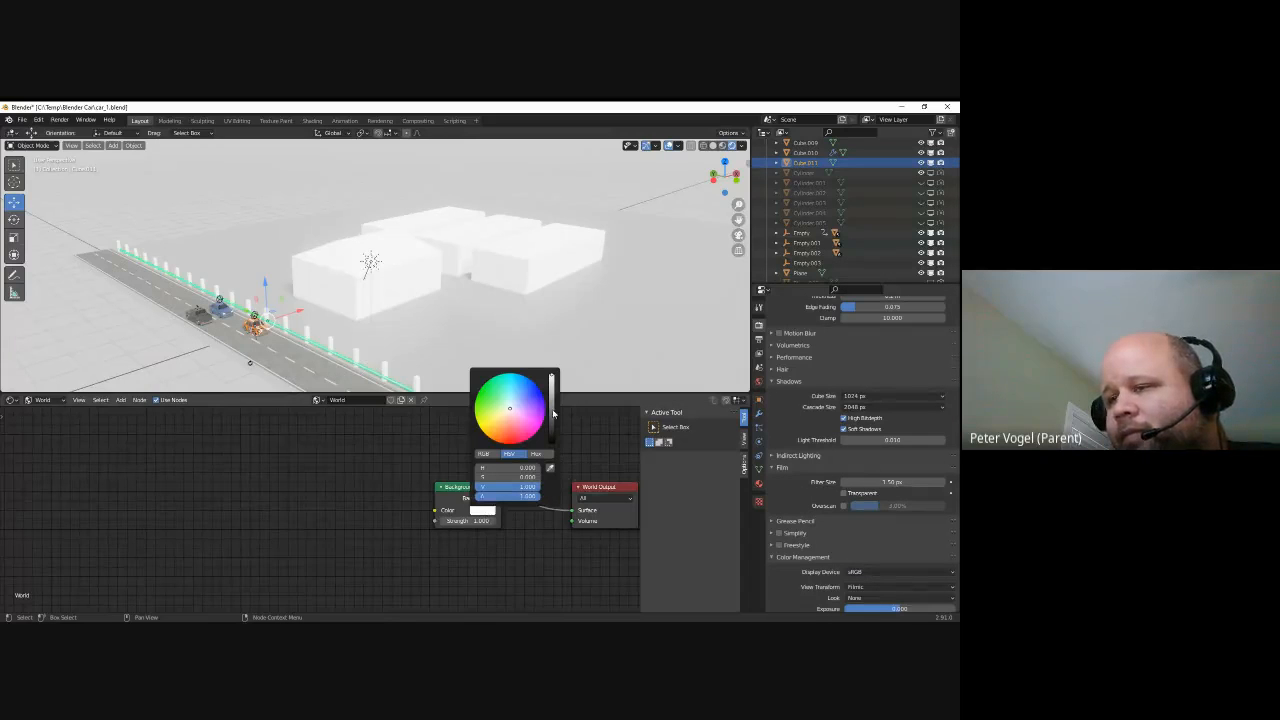
drag(553, 413, 552, 442)
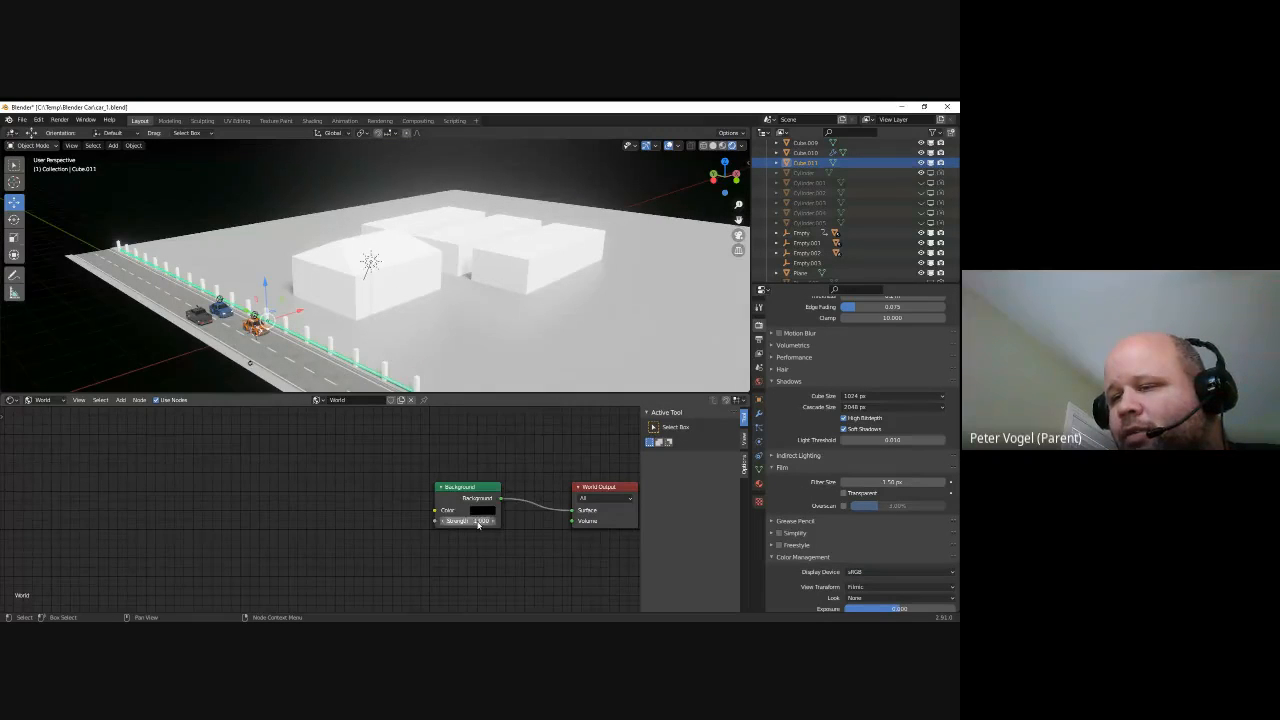
Select the sun light and disable it in the viewports
click(371, 261)
scroll(910, 265, down, 2)
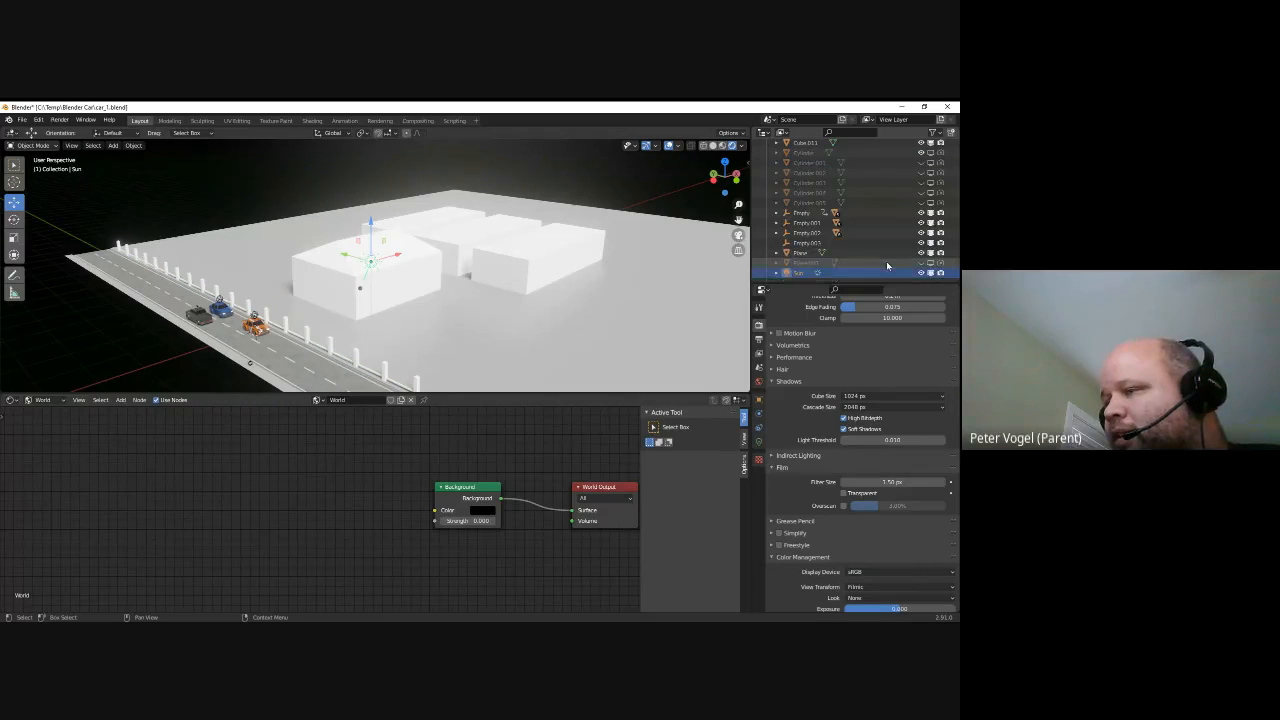
click(930, 272)
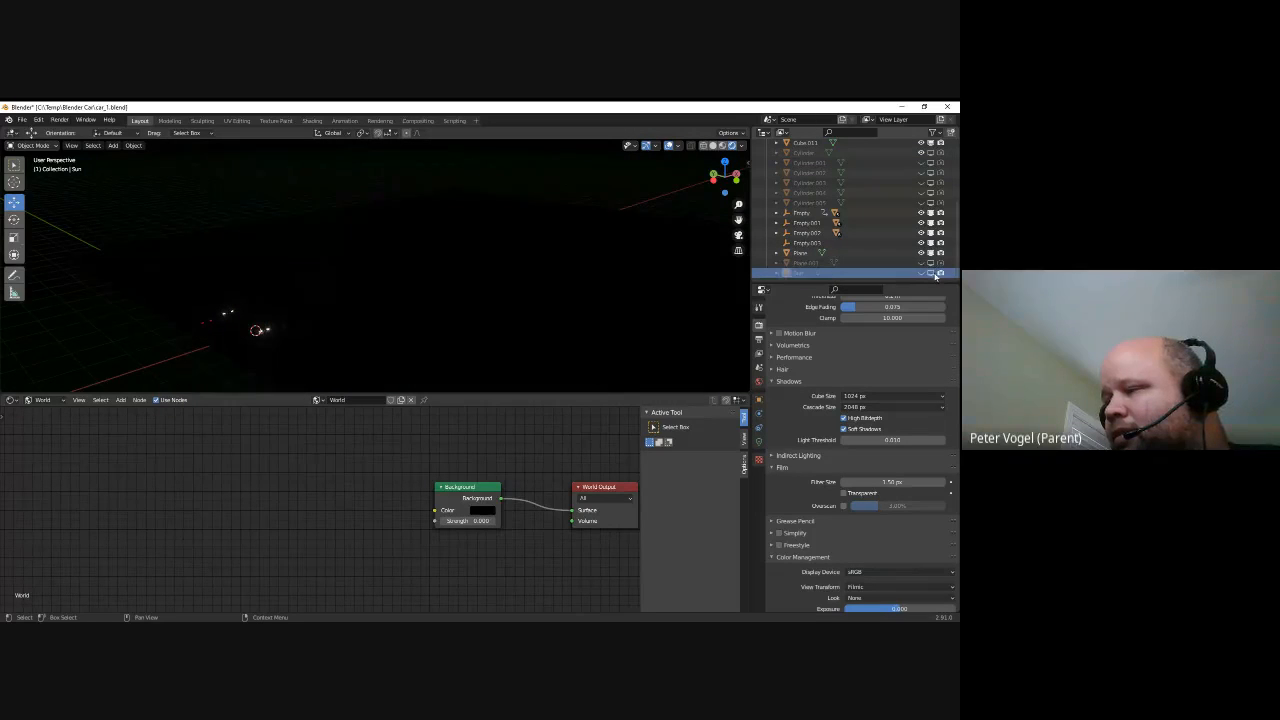
Examine the cars' headlights and taillights in the dark scene and enlarge the 3D viewport over the node editor
scroll(222, 330, up, 5)
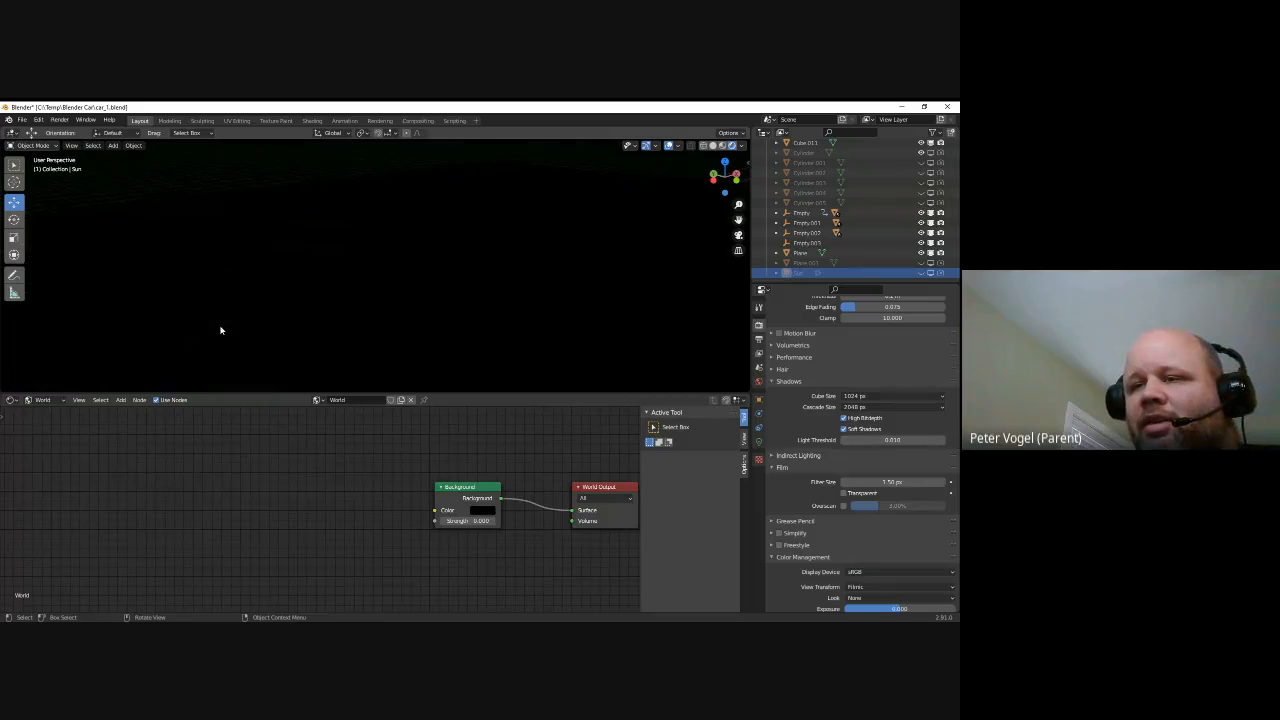
scroll(205, 326, down, 5)
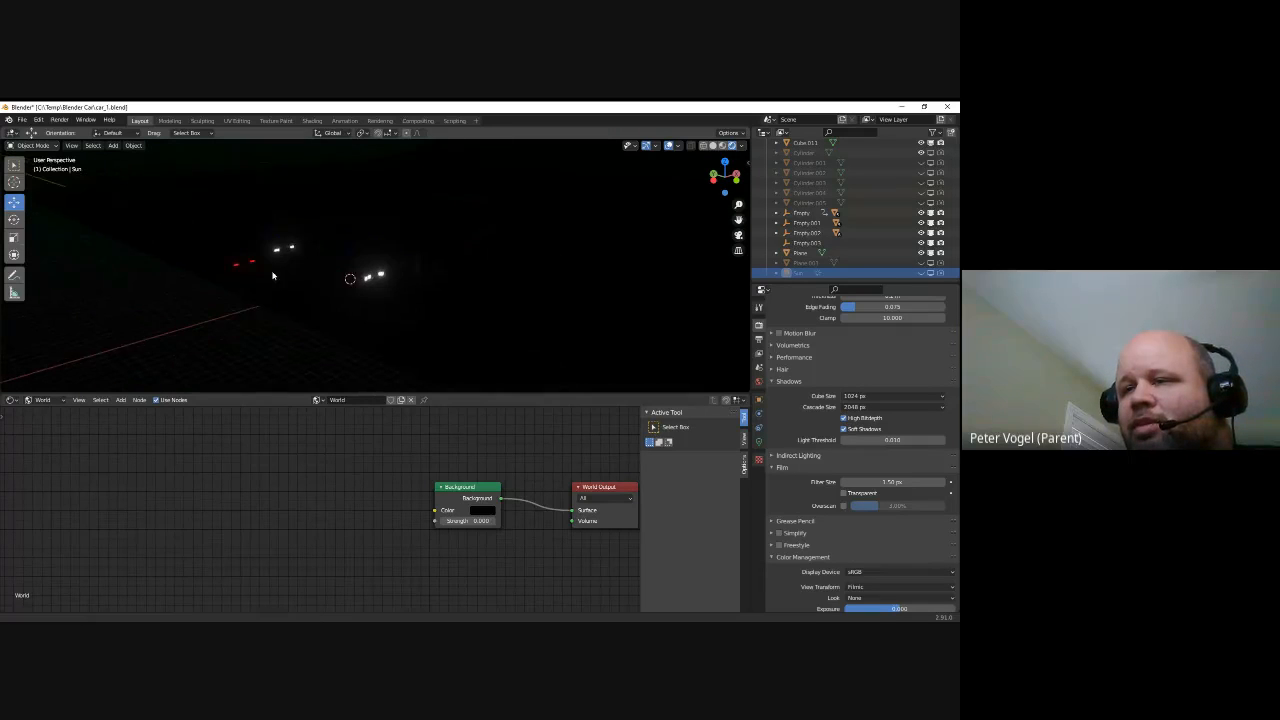
scroll(297, 284, up, 6)
mouse_move(271, 309)
shift+middle_down()
mouse_move(269, 292)
mouse_move(351, 306)
mouse_move(283, 299)
shift+middle_up()
scroll(286, 297, down, 4)
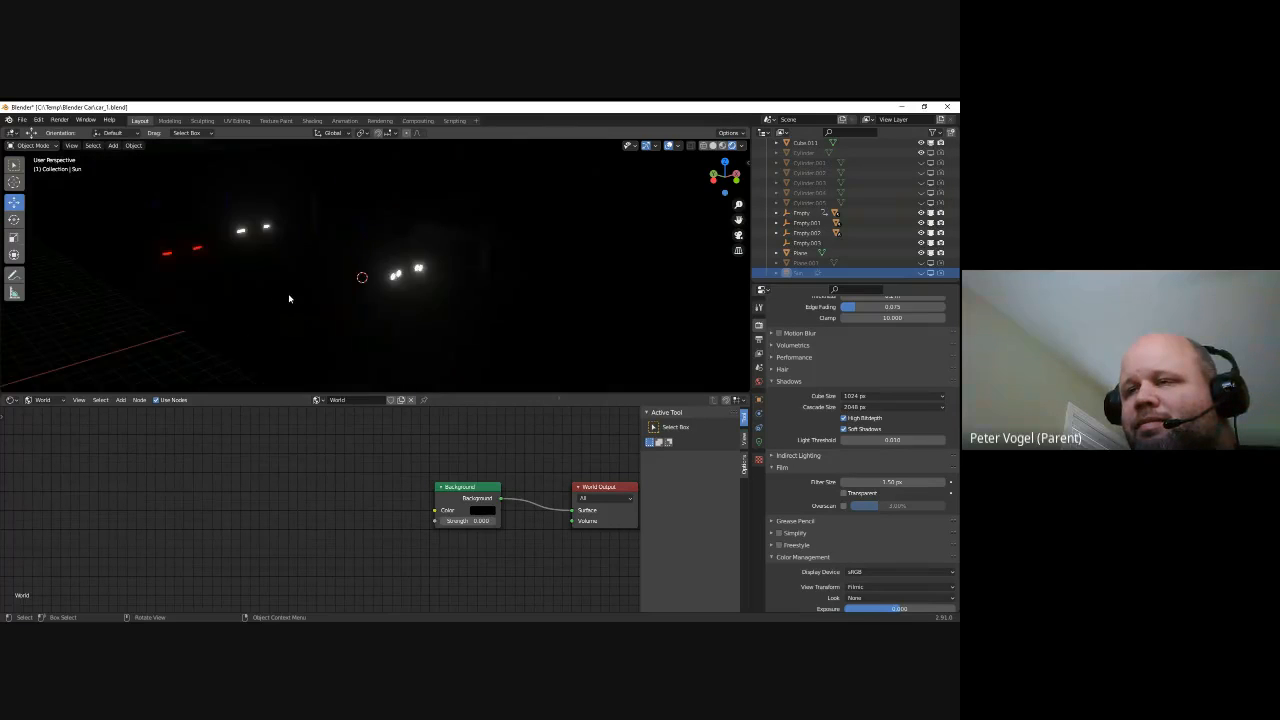
scroll(288, 295, down, 3)
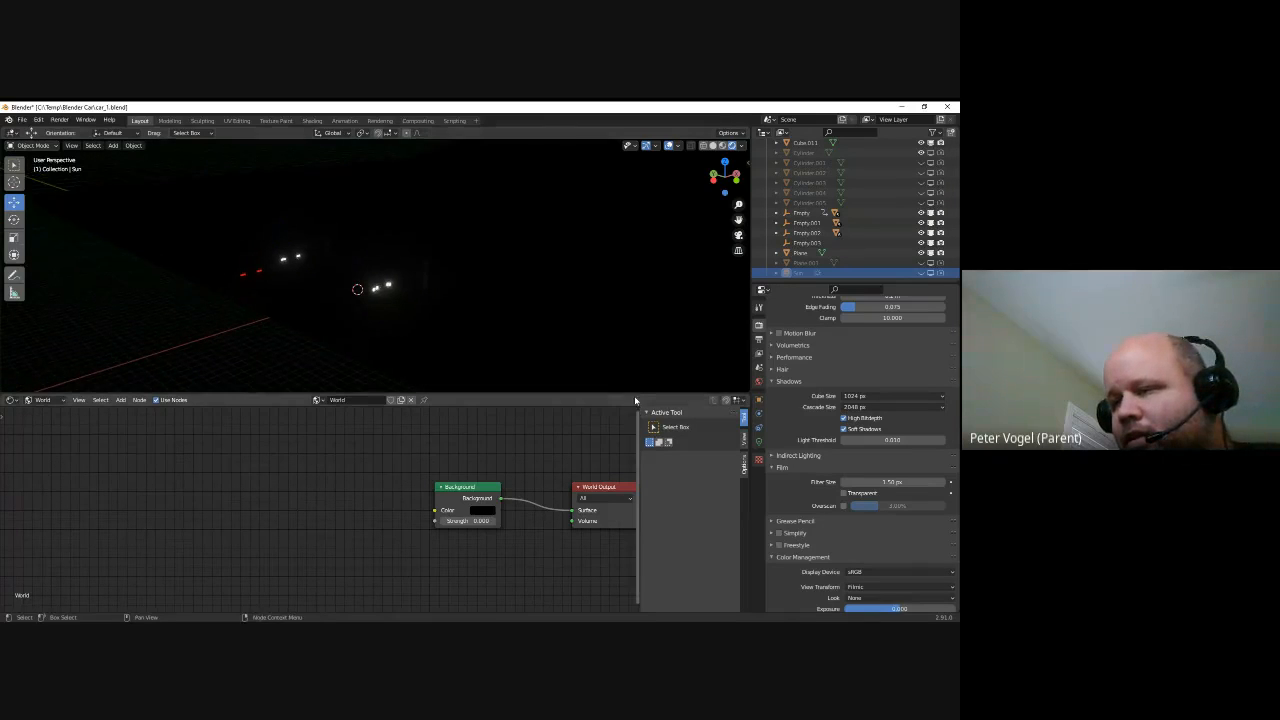
drag(636, 398, 632, 545)
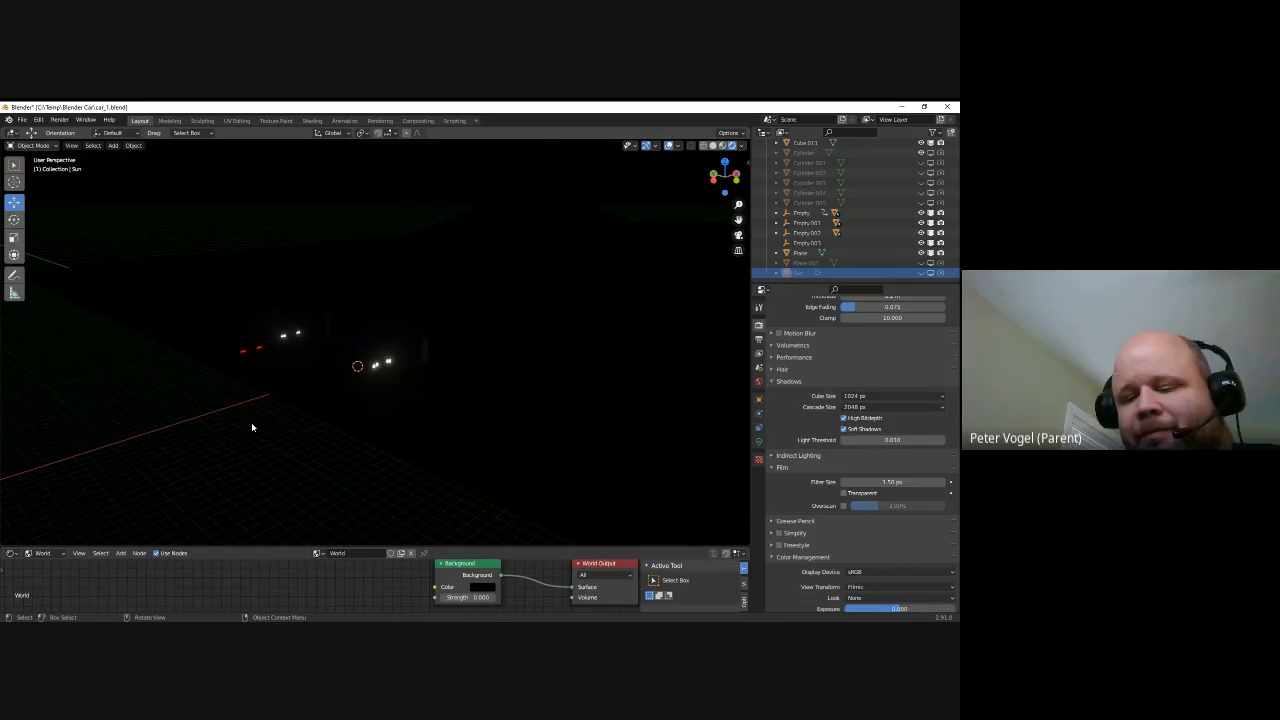
Add a point light and move it along the Y axis toward the front of the nearest car
key(shift+a)
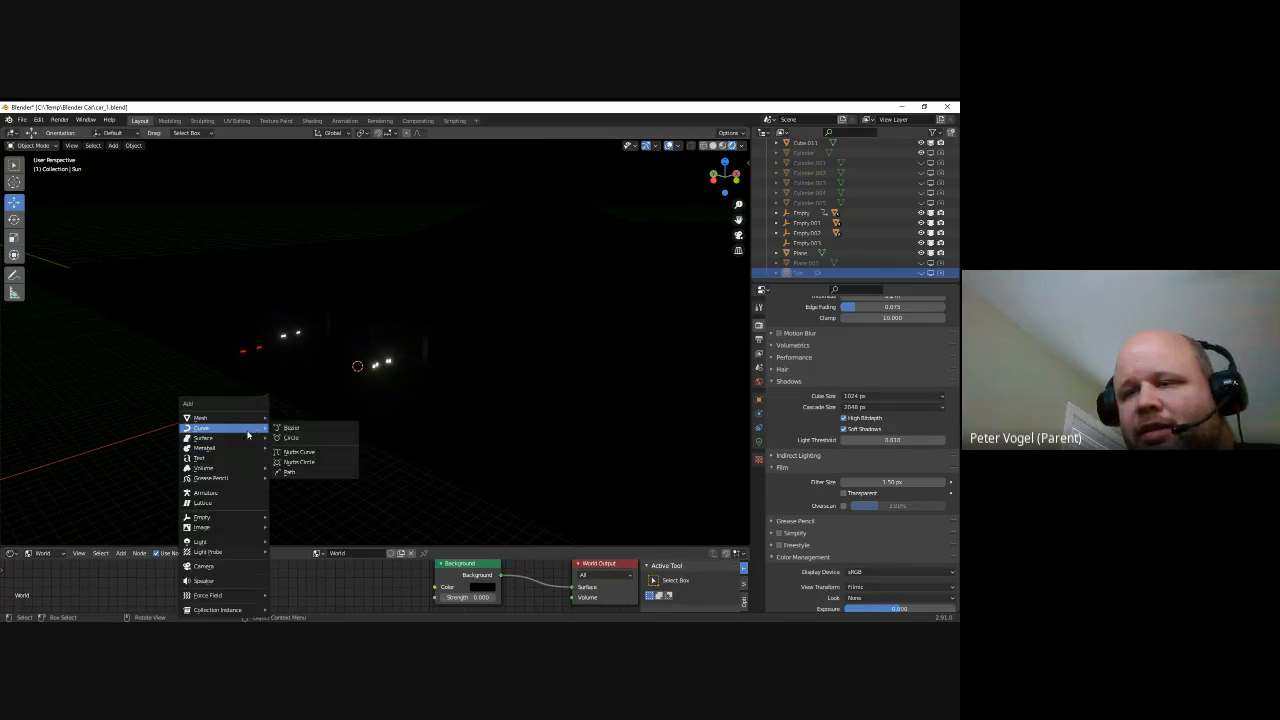
mouse_move(239, 545)
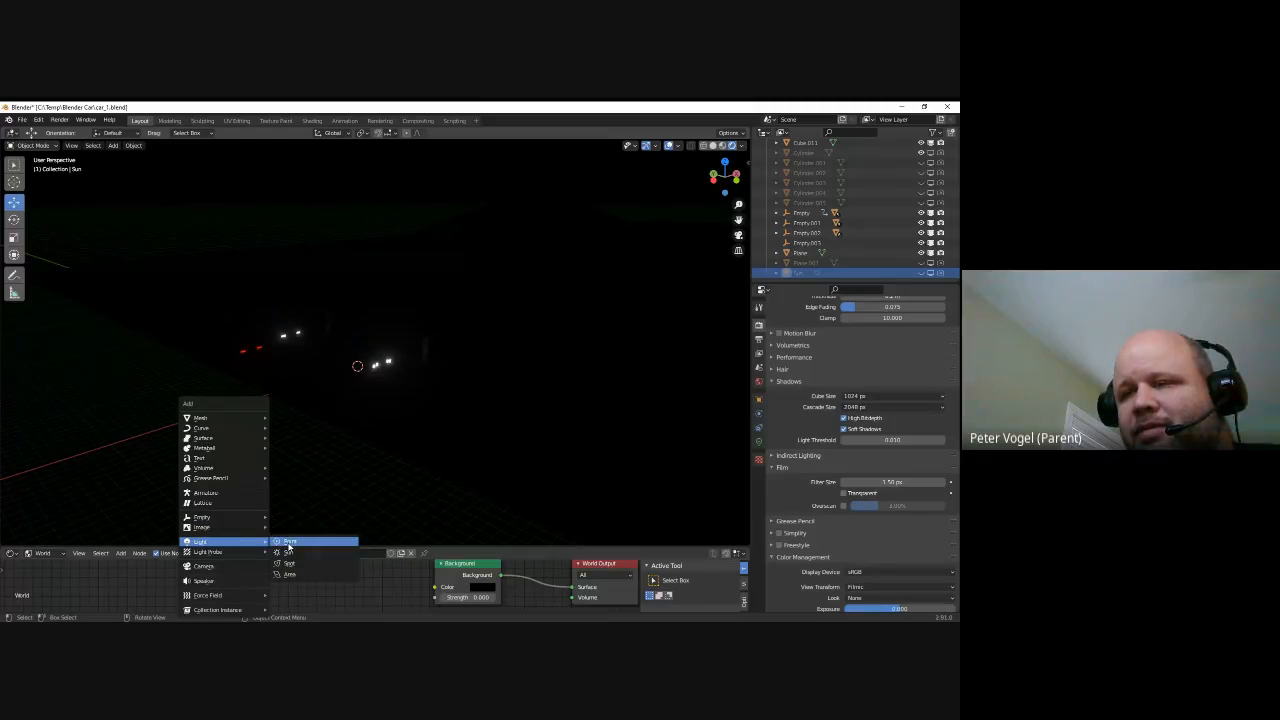
click(288, 542)
scroll(321, 370, up, 3)
key(g)
key(y)
click(402, 372)
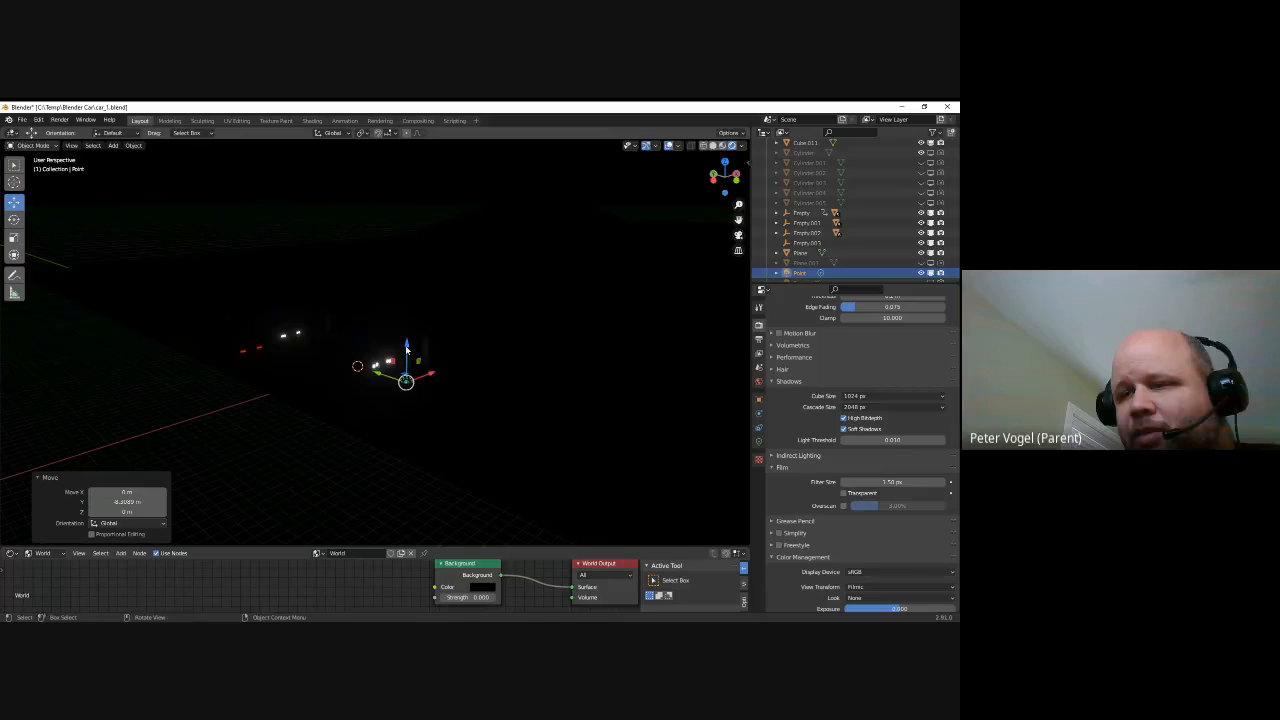
Raise the point light about 3.6 m along the Z axis
key(g)
key(z)
click(411, 320)
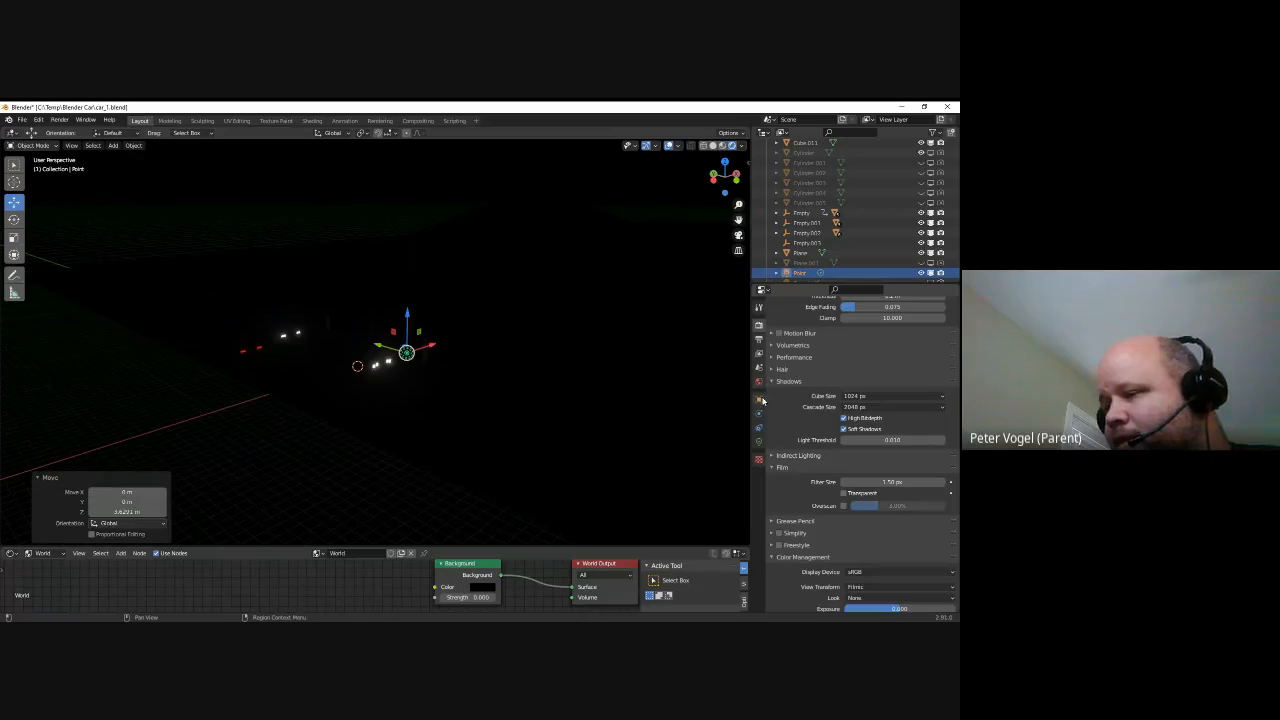
Increase the point light's radius to about 4.8 m and its power to about 130 W
click(759, 442)
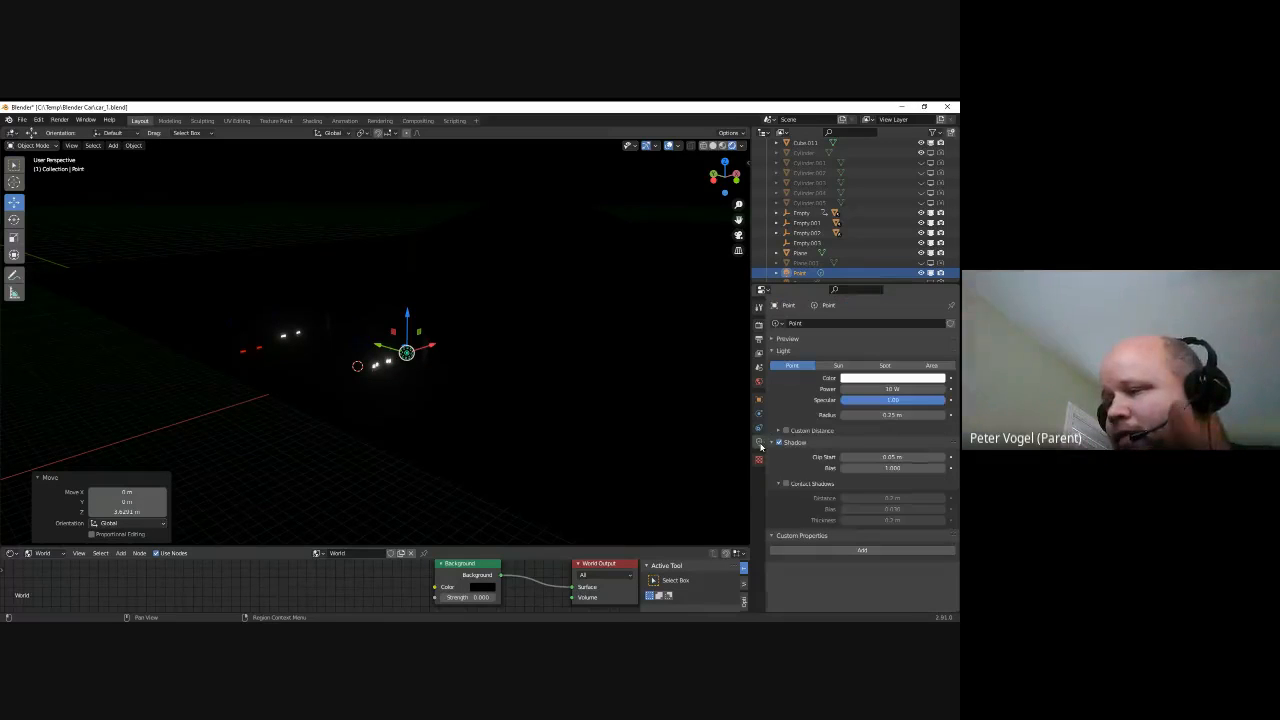
click(888, 387)
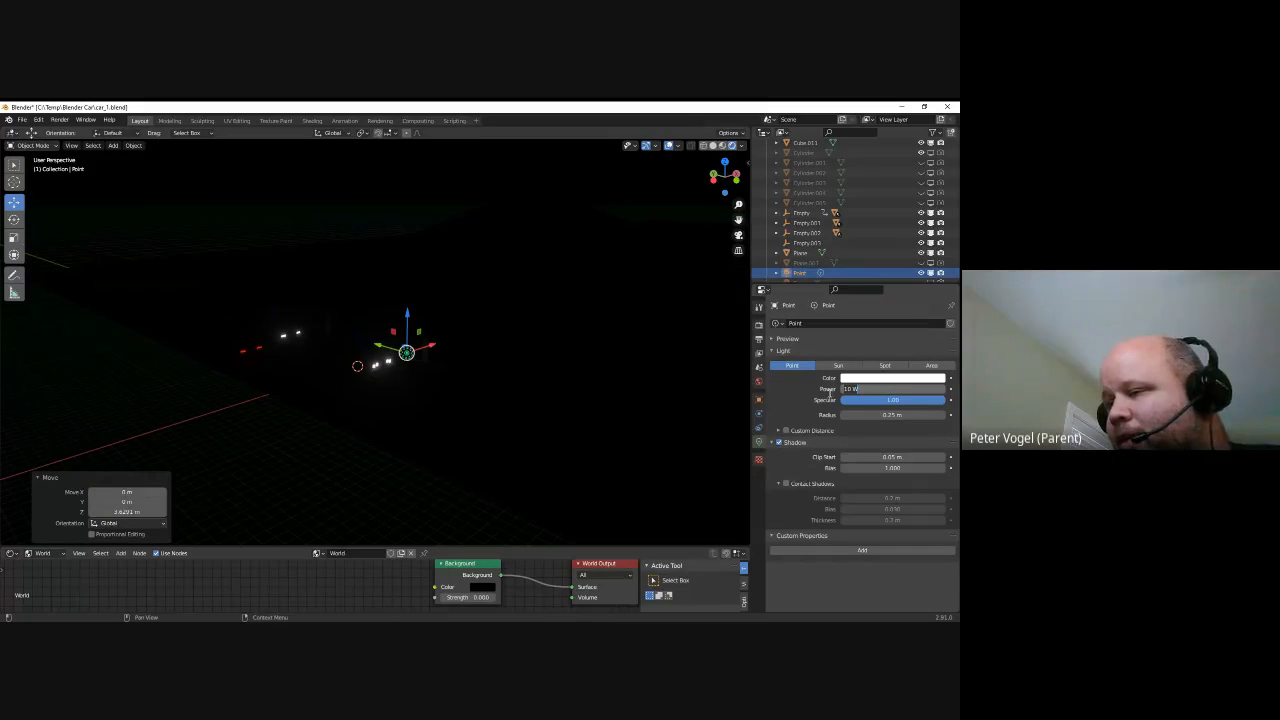
key(Return)
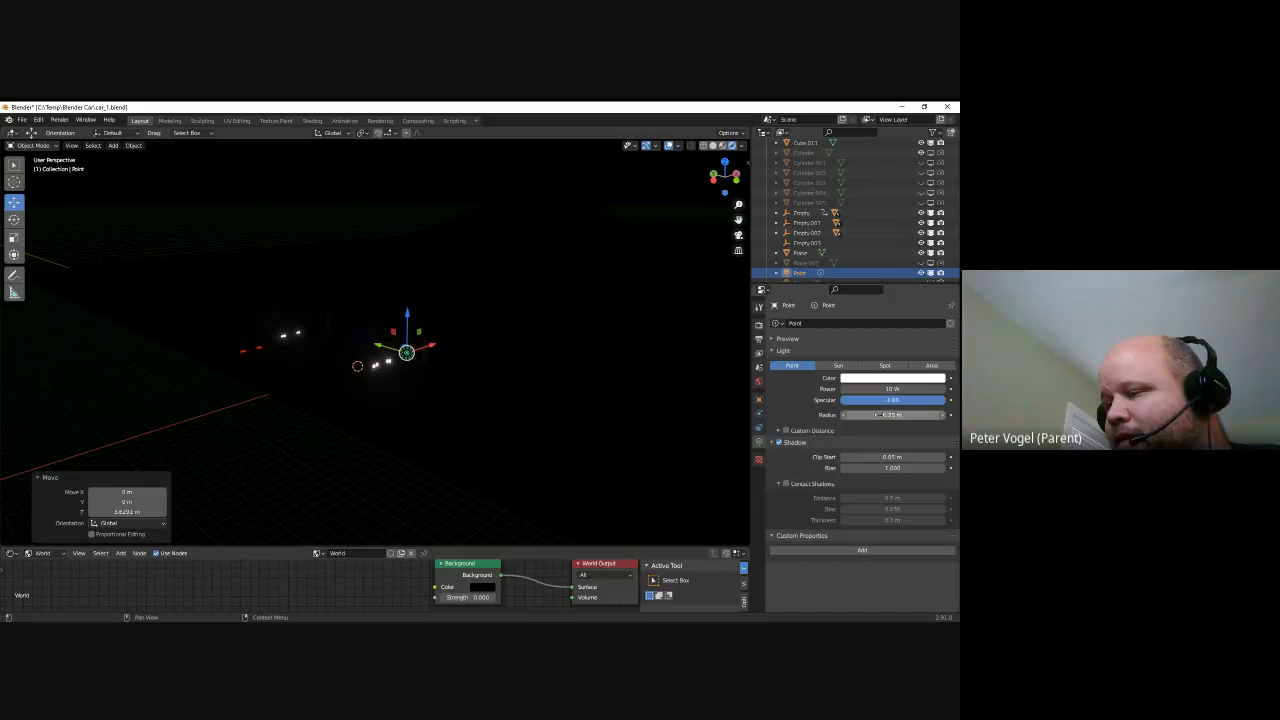
drag(891, 419, 895, 393)
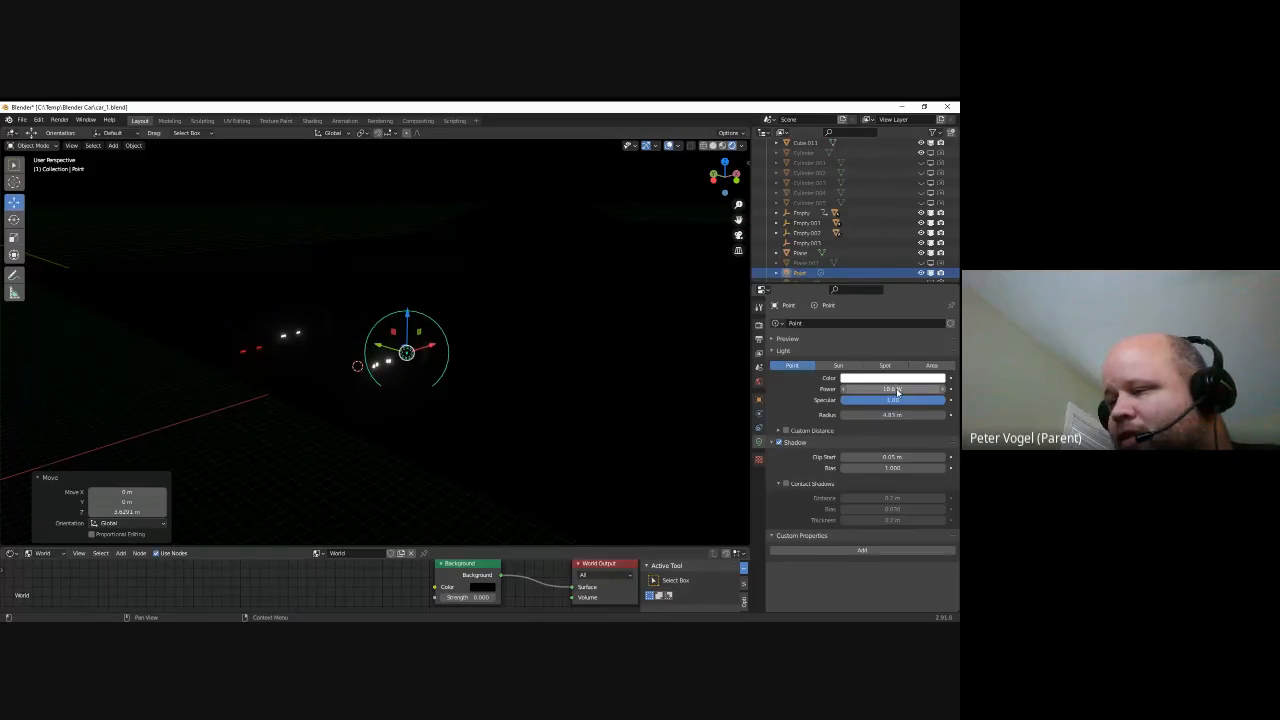
drag(85, 383, 230, 380)
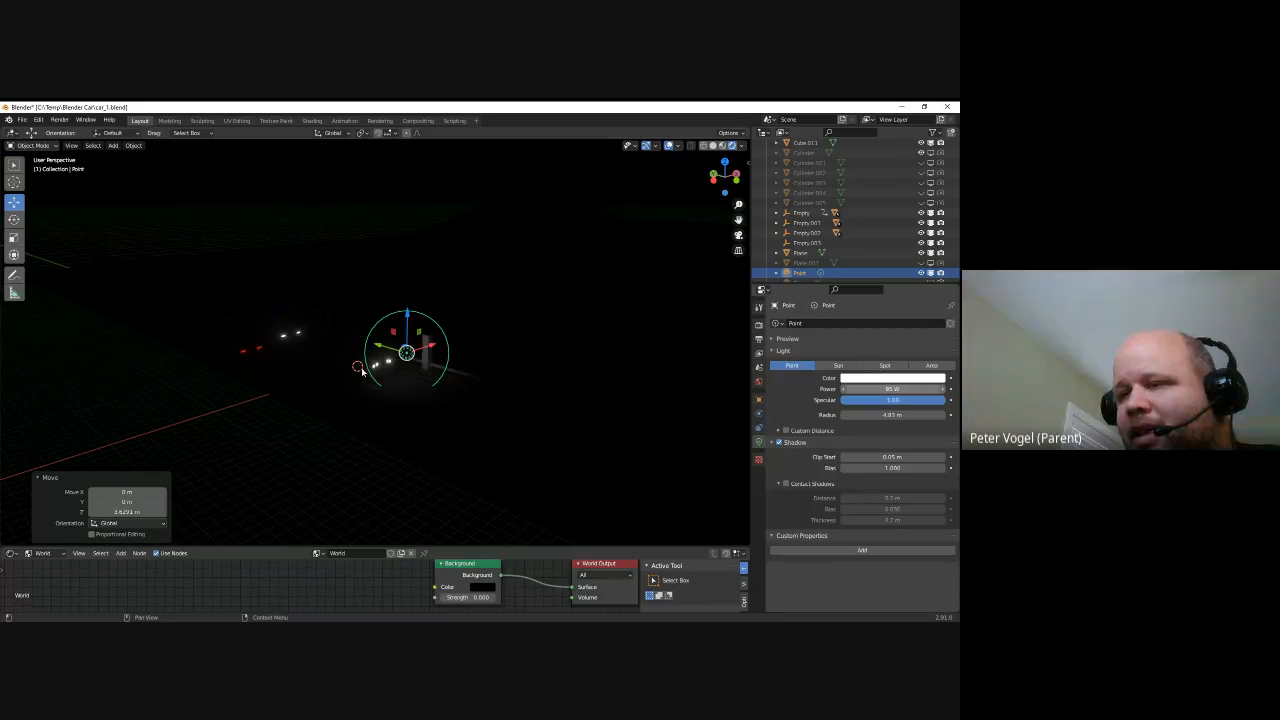
scroll(314, 394, up, 3)
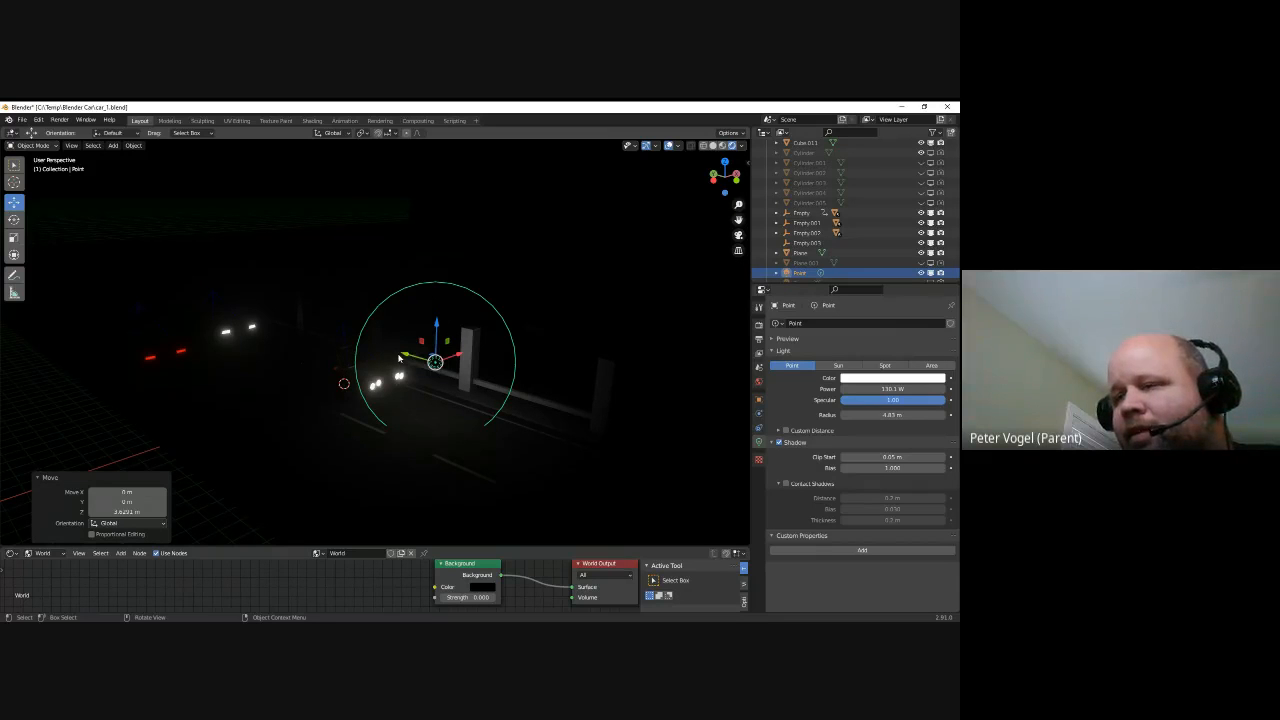
scroll(425, 360, down, 5)
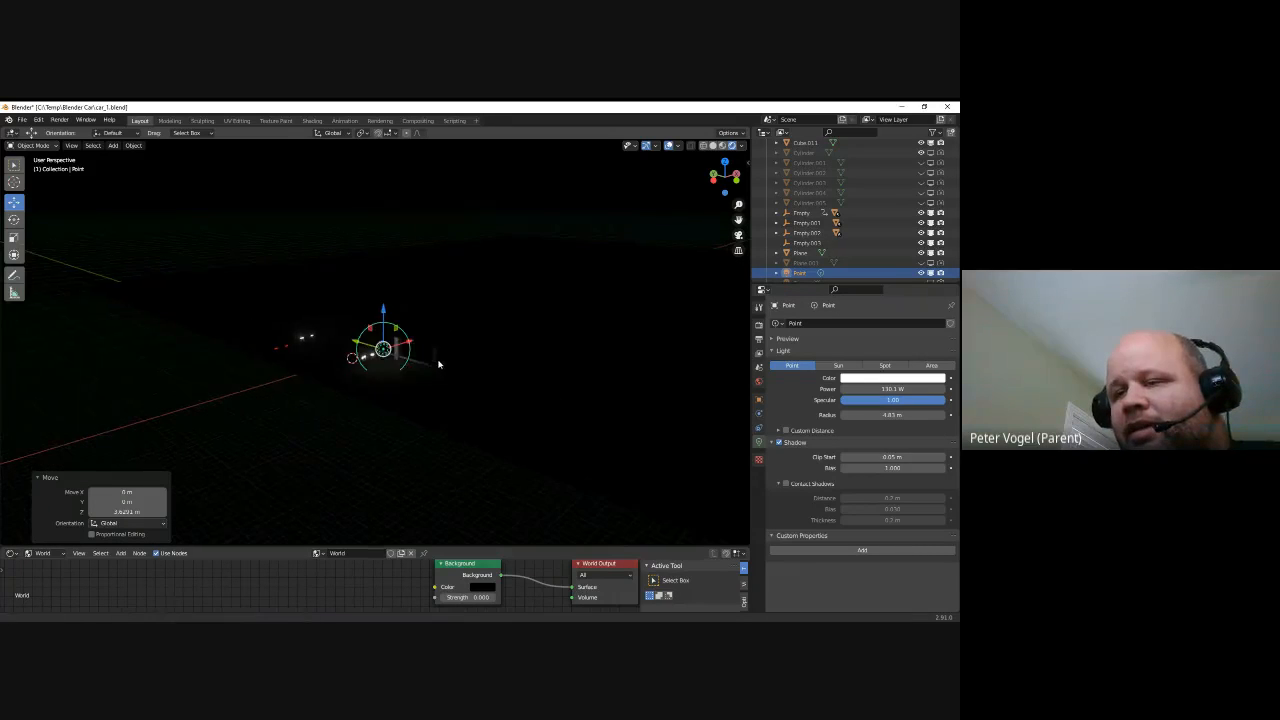
Add an area light to the scene
key(shift+a)
mouse_move(415, 371)
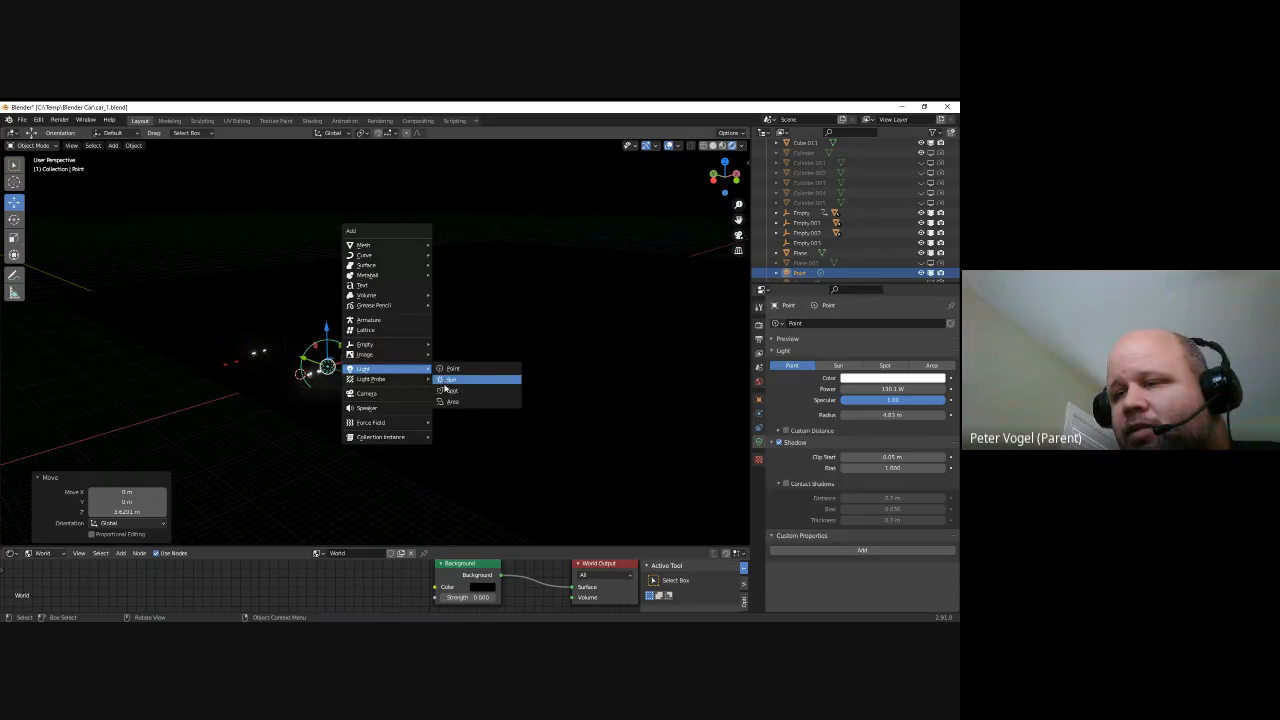
click(455, 401)
Raise the area light along Z and move it along the Y axis to above the oncoming car farther back
scroll(335, 393, down, 5)
scroll(335, 393, up, 11)
shift+middle_drag(215, 383, 366, 380)
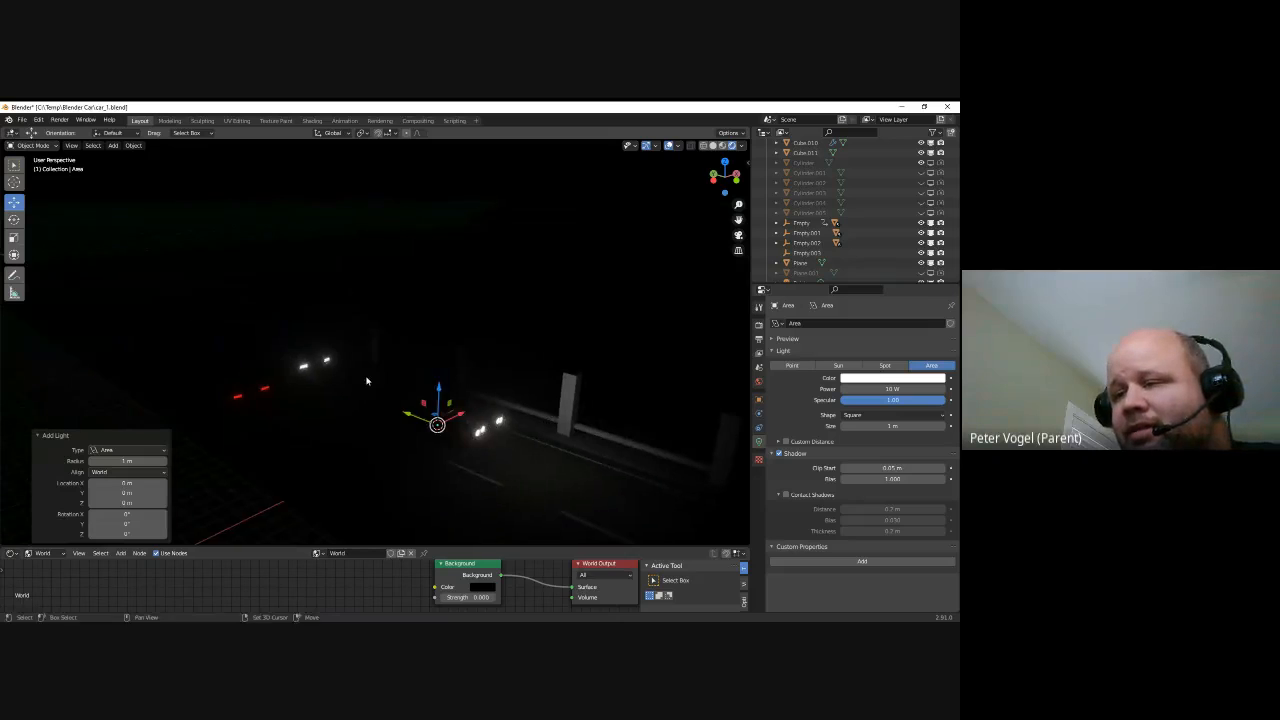
key(g)
key(z)
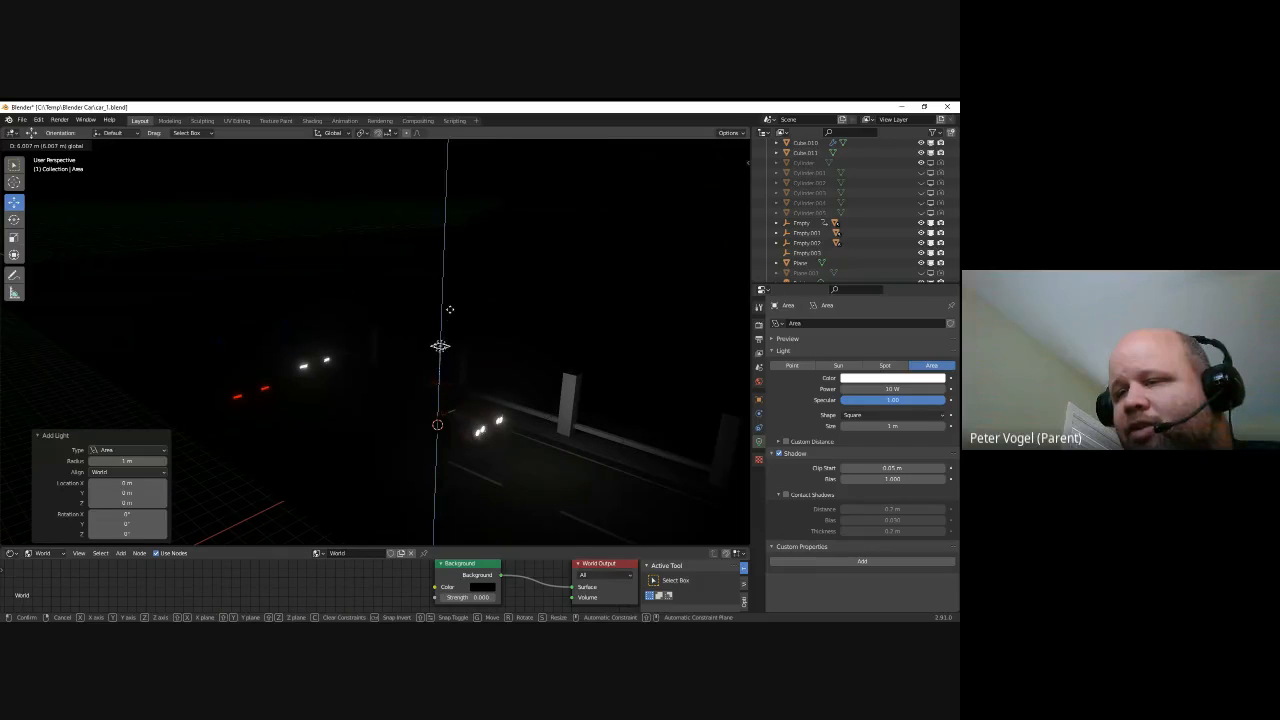
click(418, 354)
drag(412, 352, 286, 317)
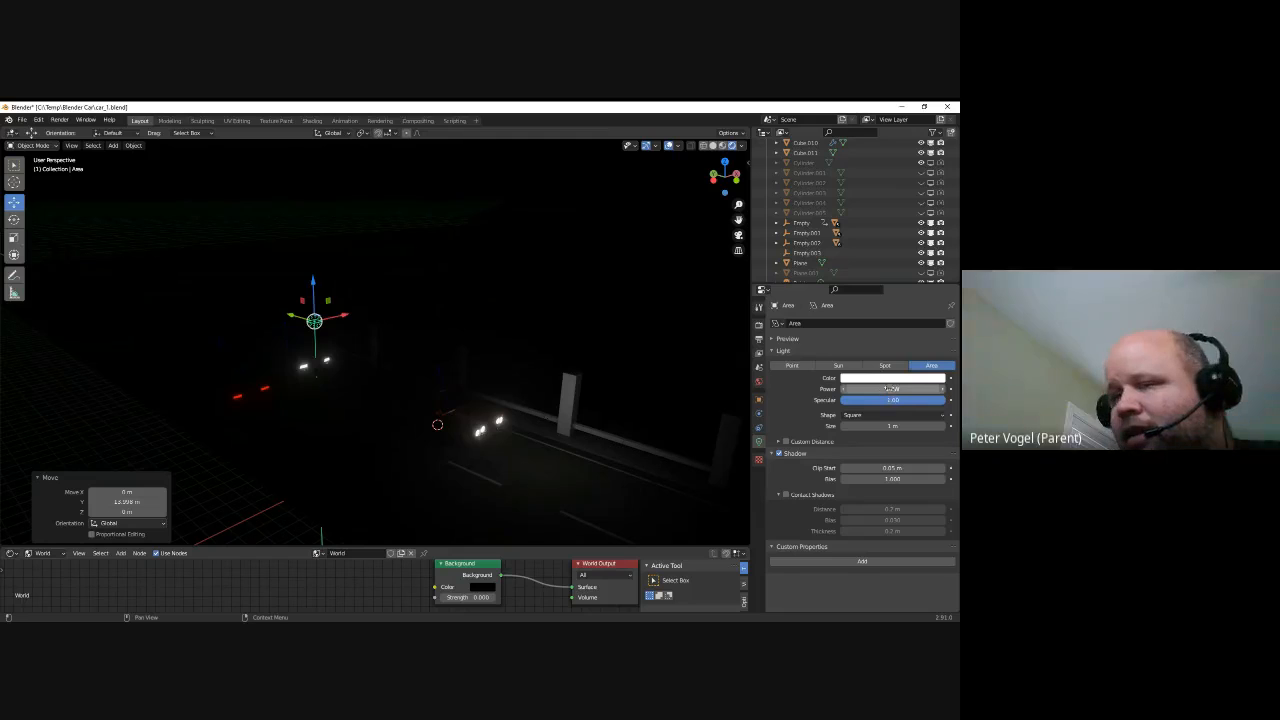
Set the area light's power to 90 W and enlarge its size to about 4.7 m
drag(941, 391, 341, 376)
drag(893, 426, 591, 396)
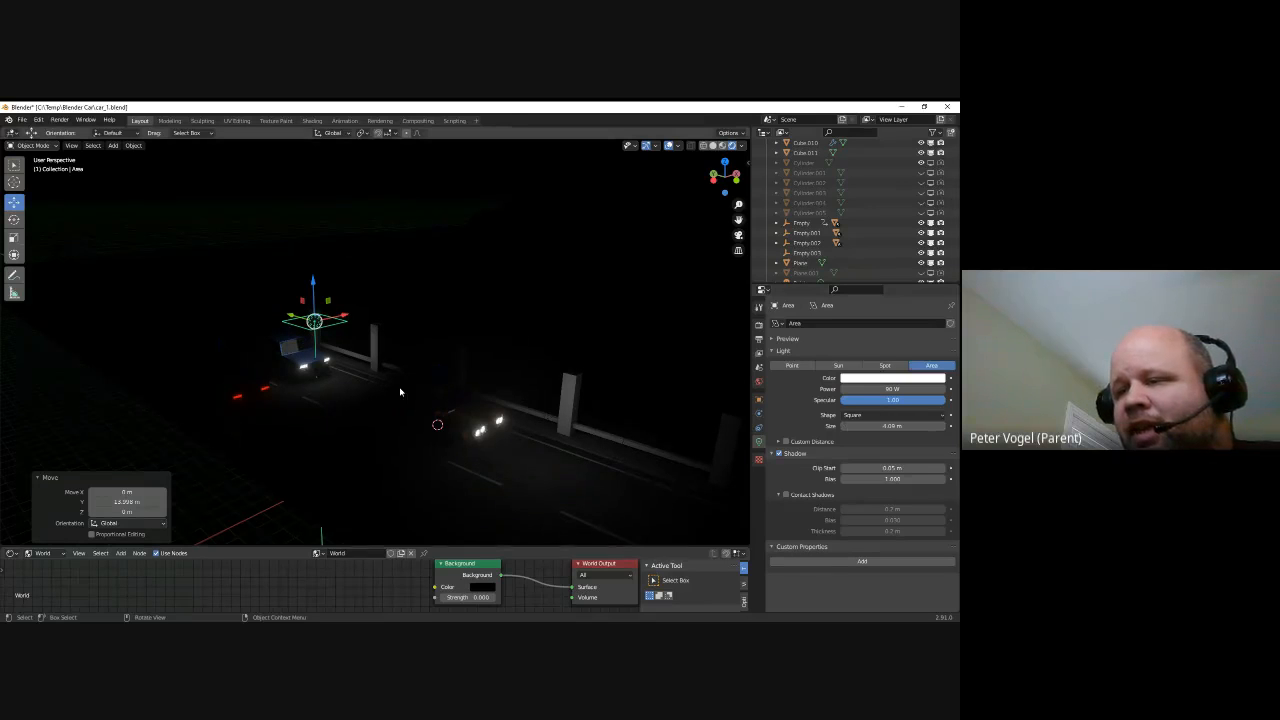
middle_drag(481, 378, 471, 367)
scroll(200, 308, up, 5)
shift+middle_drag(200, 308, 409, 375)
Add a spot light, raise it, and move it along the negative Y axis to the road ahead of the oncoming cars
key(shift+a)
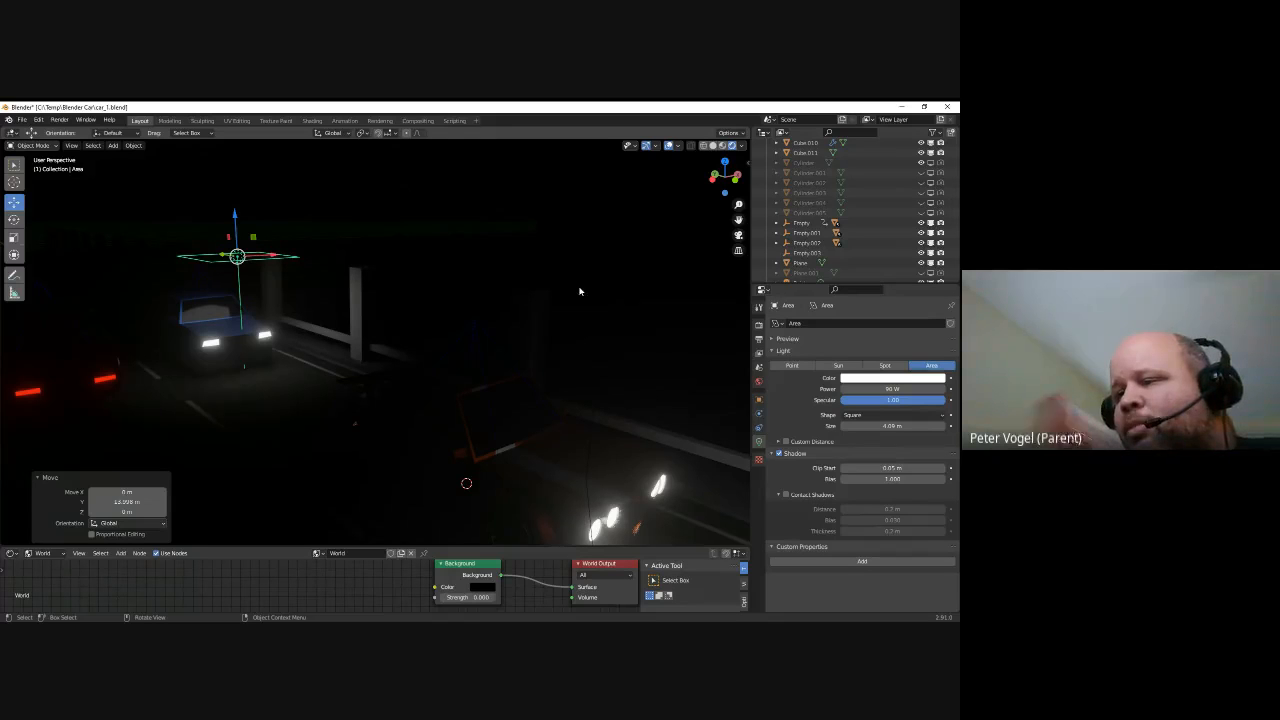
scroll(572, 295, down, 4)
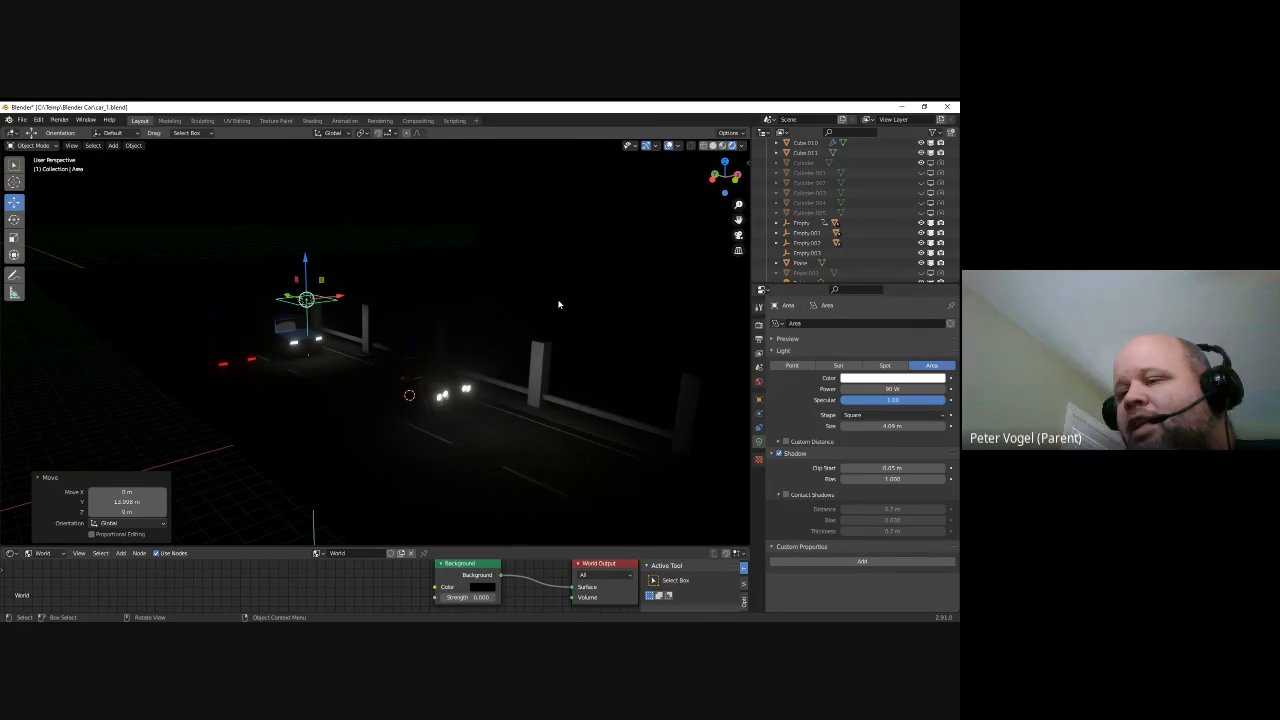
key(shift+a)
mouse_move(461, 311)
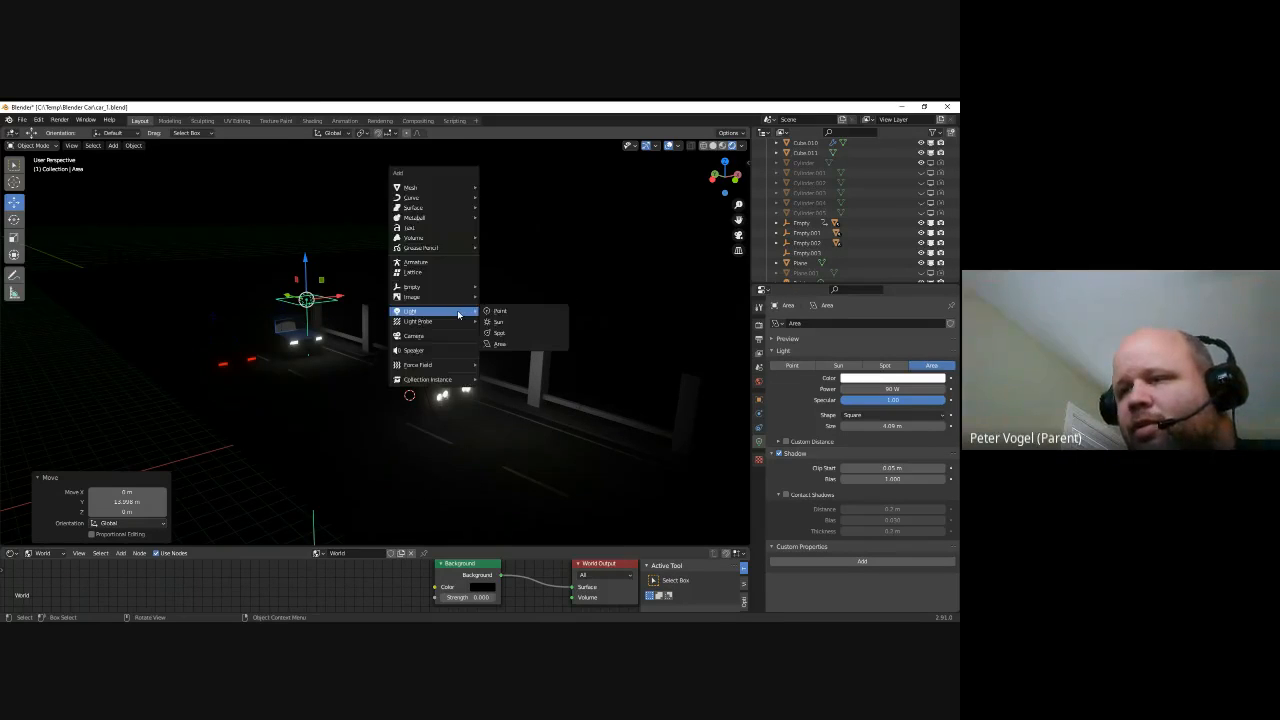
click(520, 334)
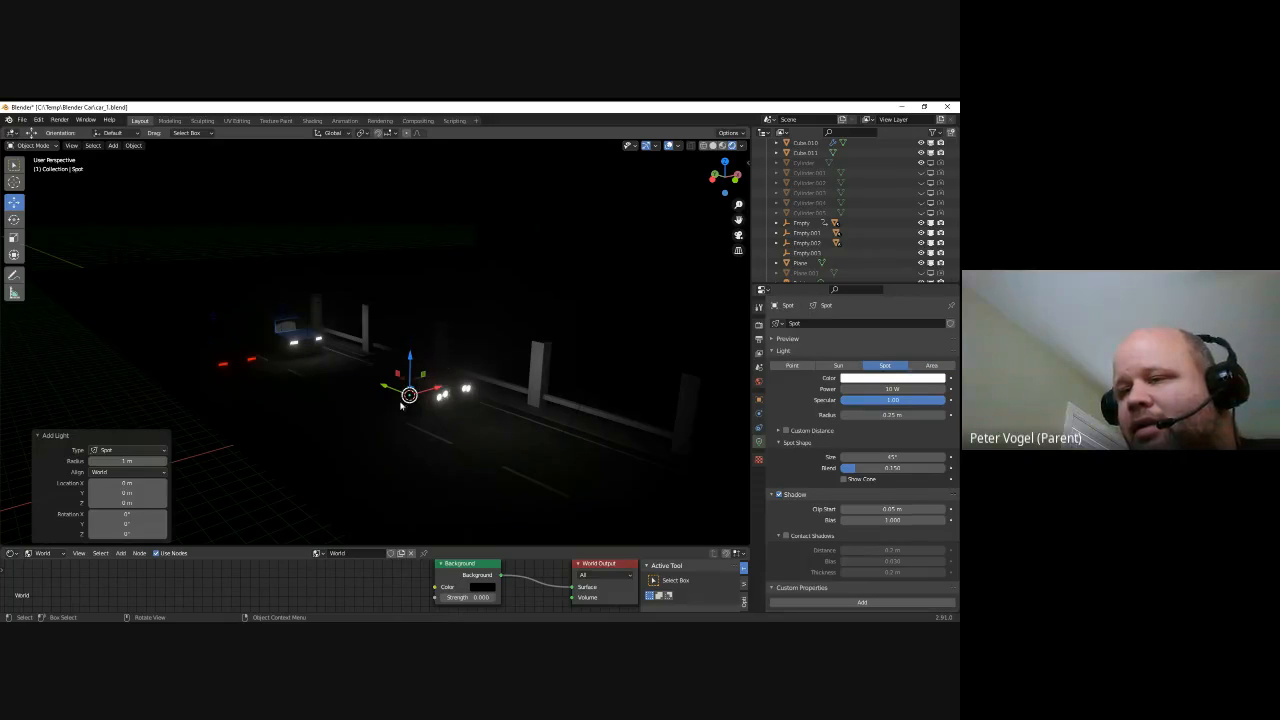
drag(409, 372, 654, 435)
shift+middle_drag(657, 424, 612, 401)
drag(383, 298, 550, 330)
Increase the spot light's power to about 250 W and lower it about 2.9 m along the Z axis
mouse_move(886, 389)
mouse_down()
mouse_move(930, 389)
mouse_move(908, 386)
mouse_up()
drag(111, 385, 723, 414)
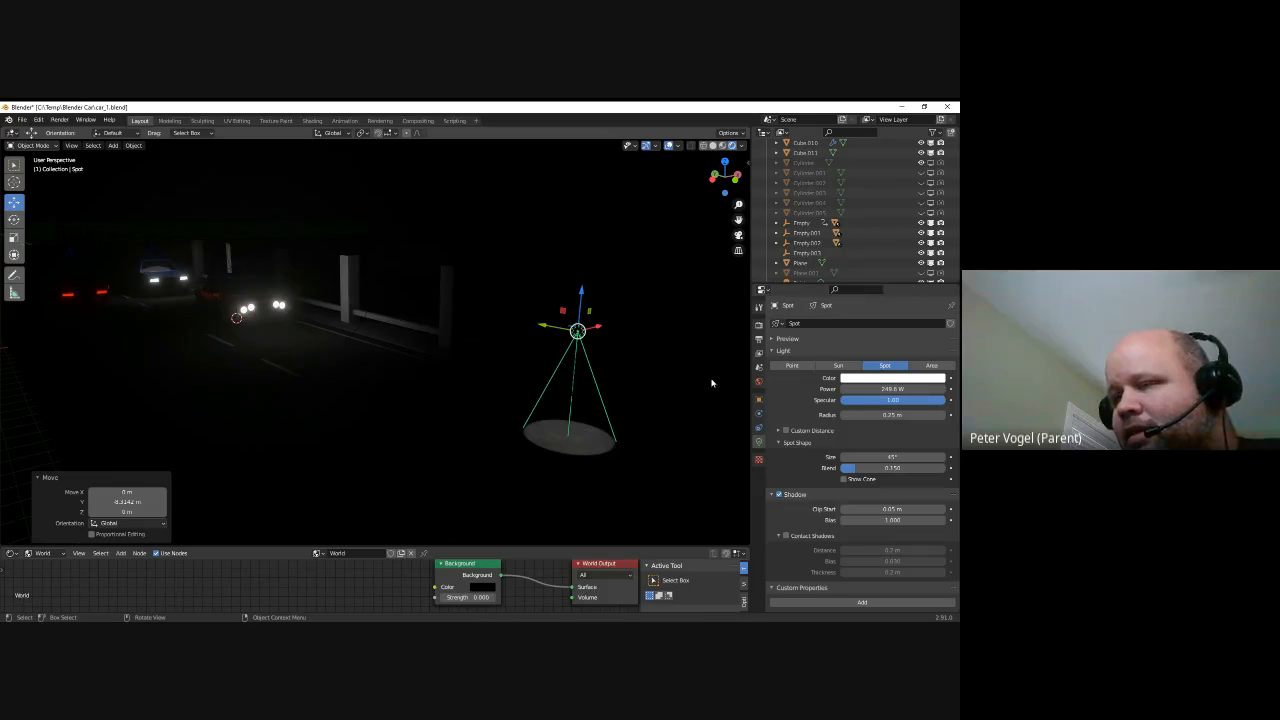
drag(584, 298, 587, 382)
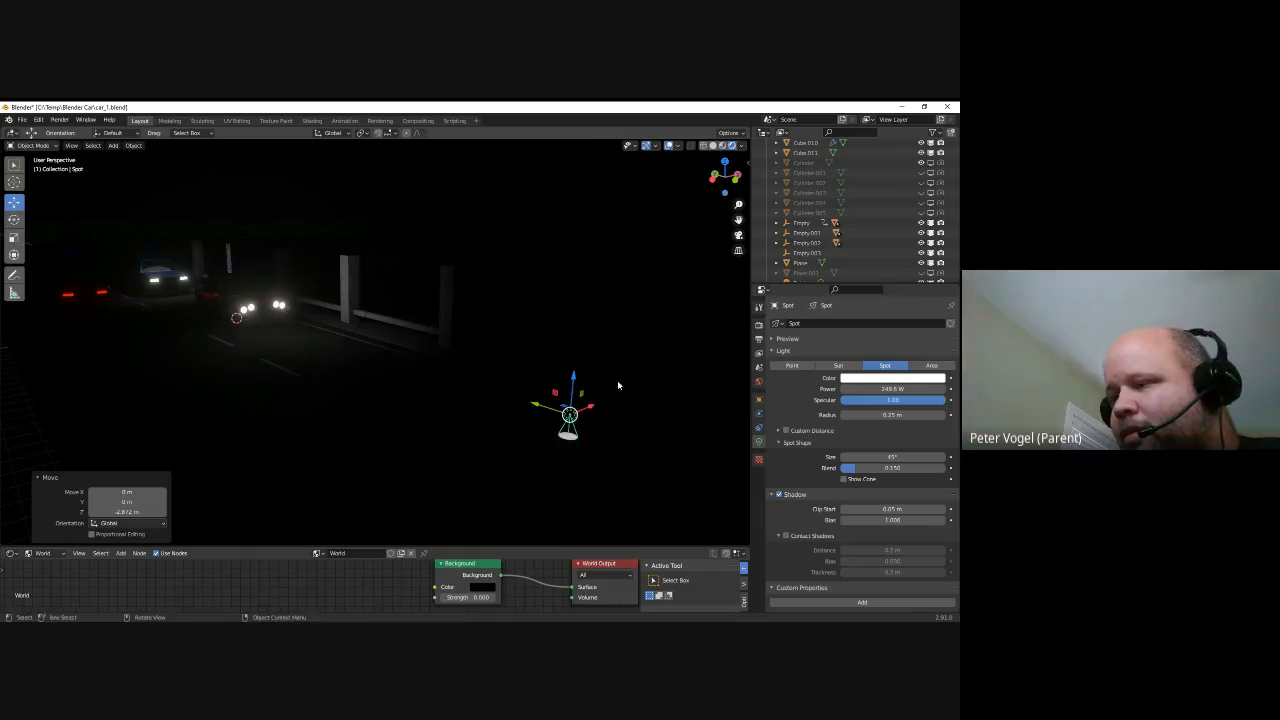
Rotate the spot light to about 73° around X so it shines along the road, and adjust its height slightly
click(758, 400)
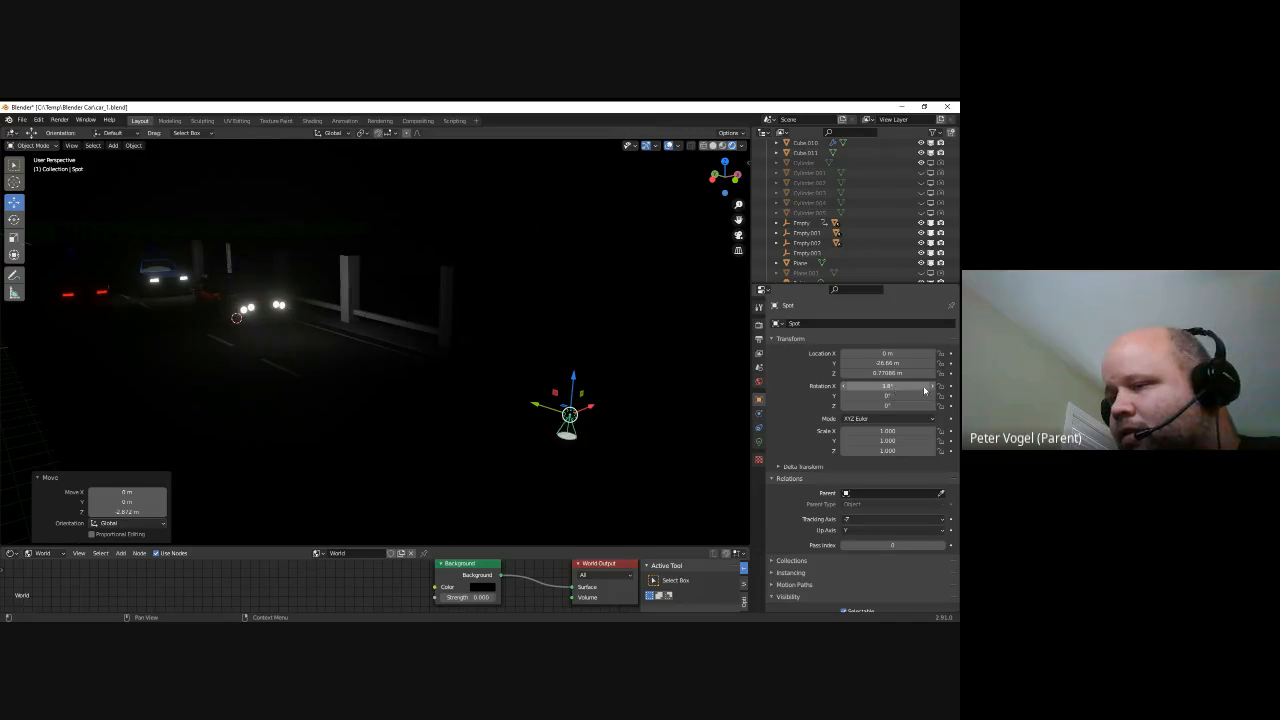
drag(77, 392, 304, 416)
middle_drag(304, 416, 415, 388)
scroll(415, 388, up, 6)
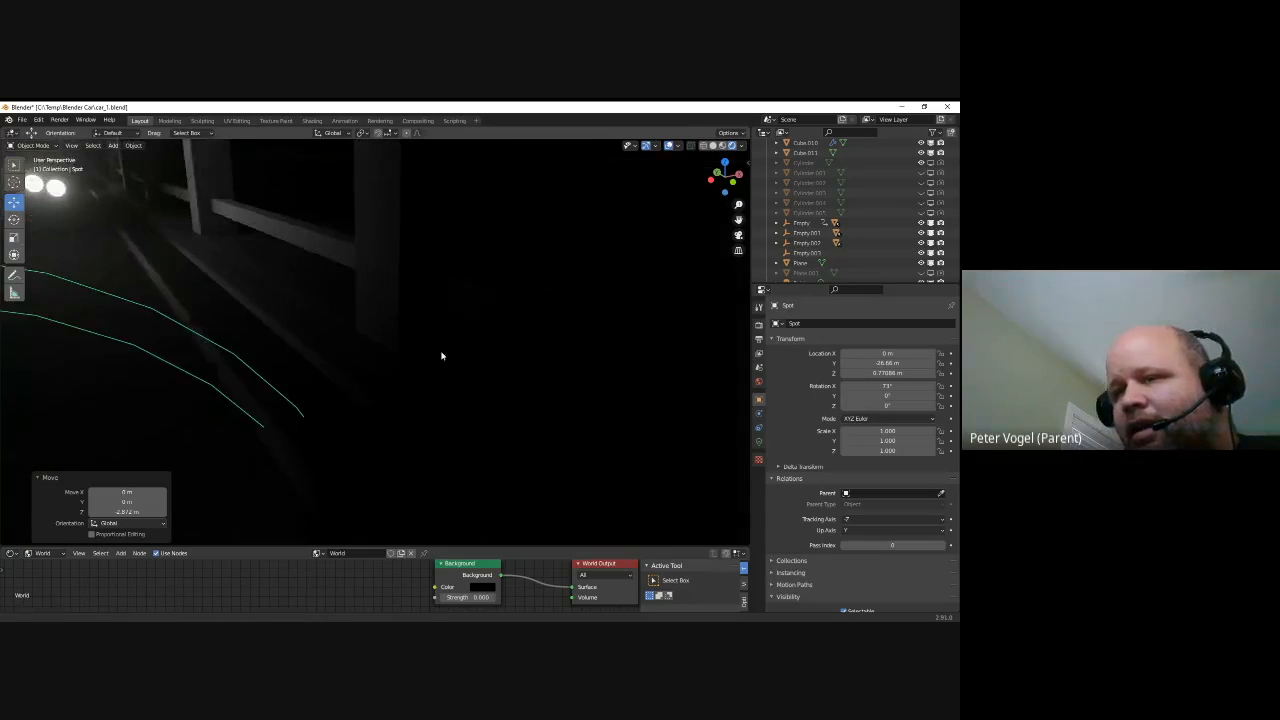
scroll(448, 352, down, 5)
shift+middle_drag(448, 352, 432, 418)
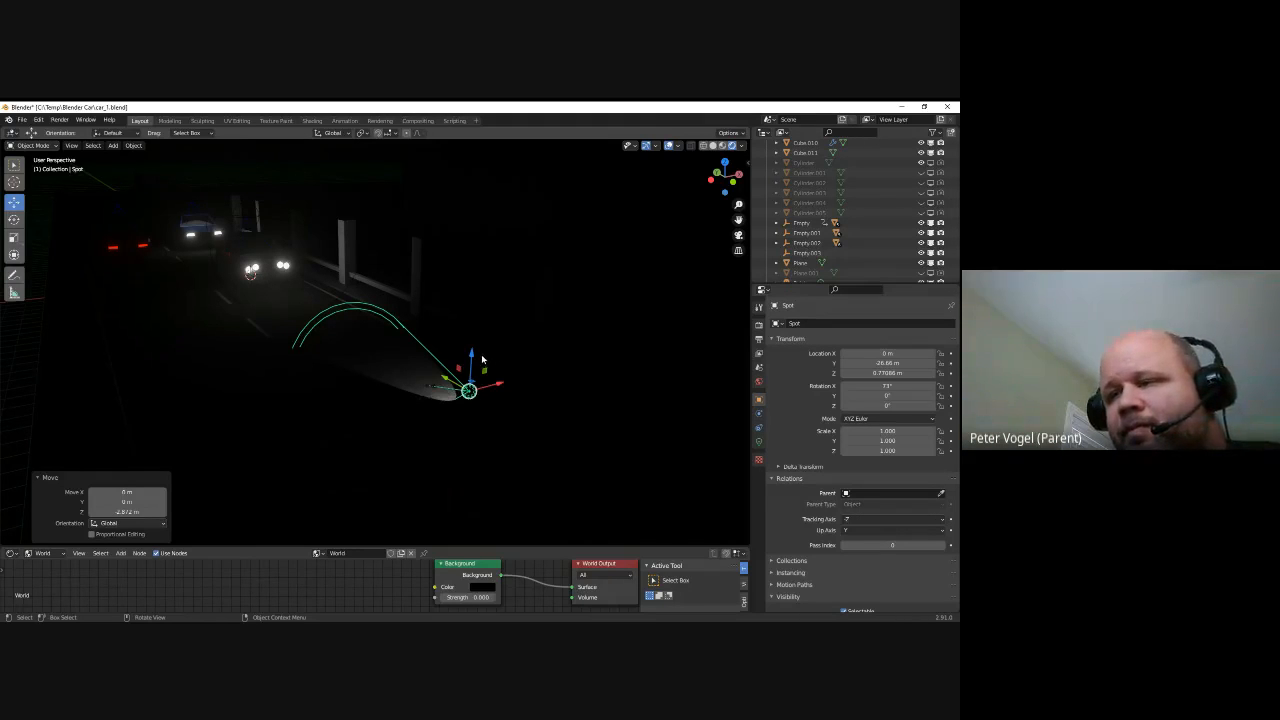
drag(472, 361, 471, 352)
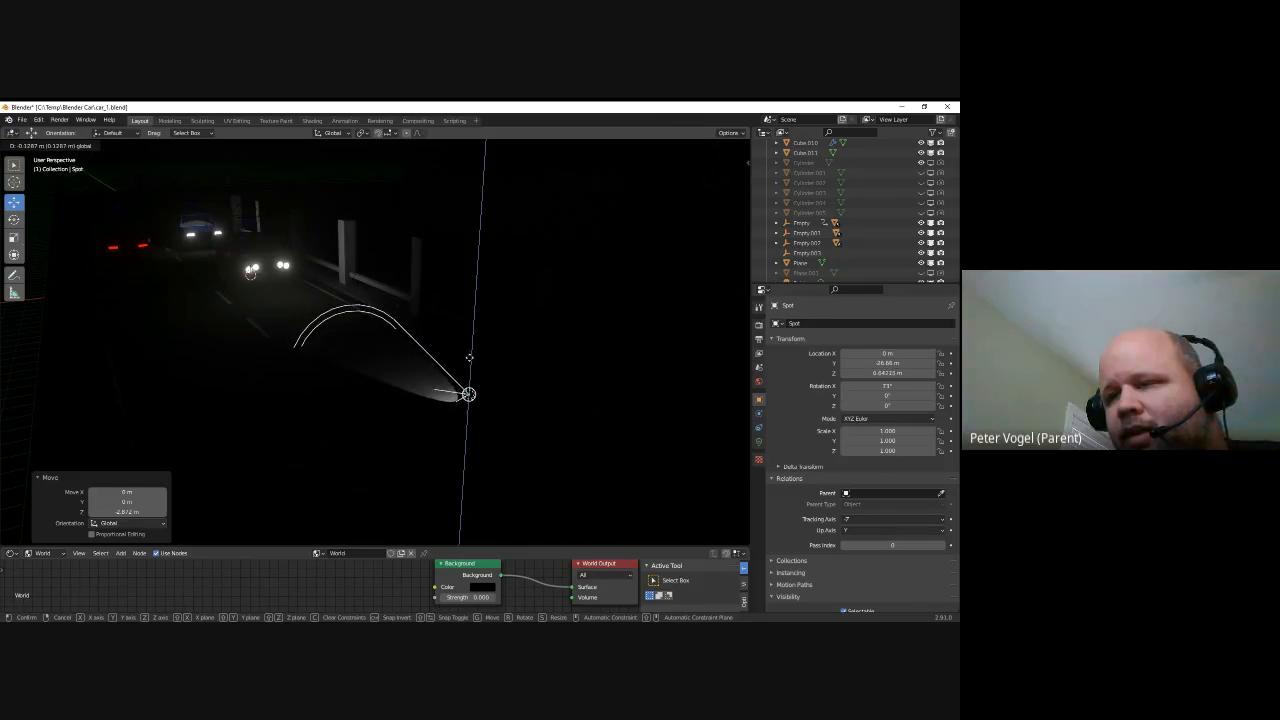
click(470, 352)
Widen the spot cone to about 96° and raise the shadow clip start to about 12.4 m and bias to about 2.45
click(758, 441)
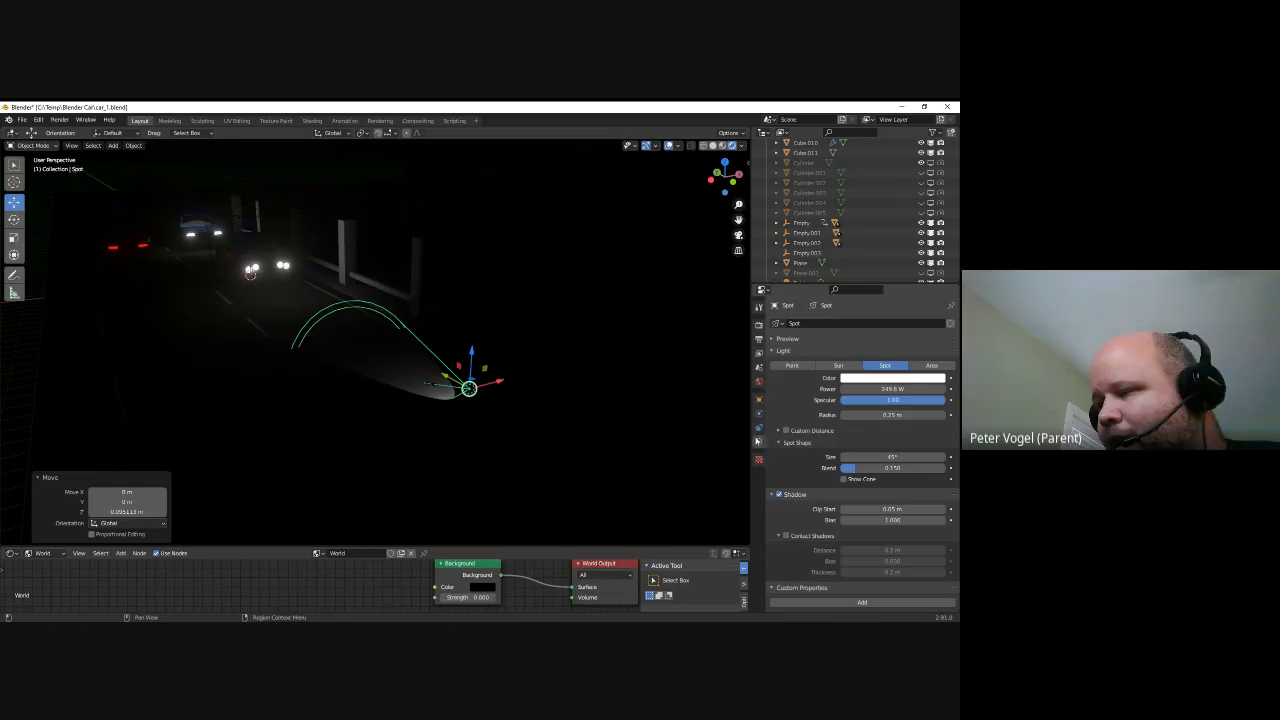
drag(870, 456, 26, 534)
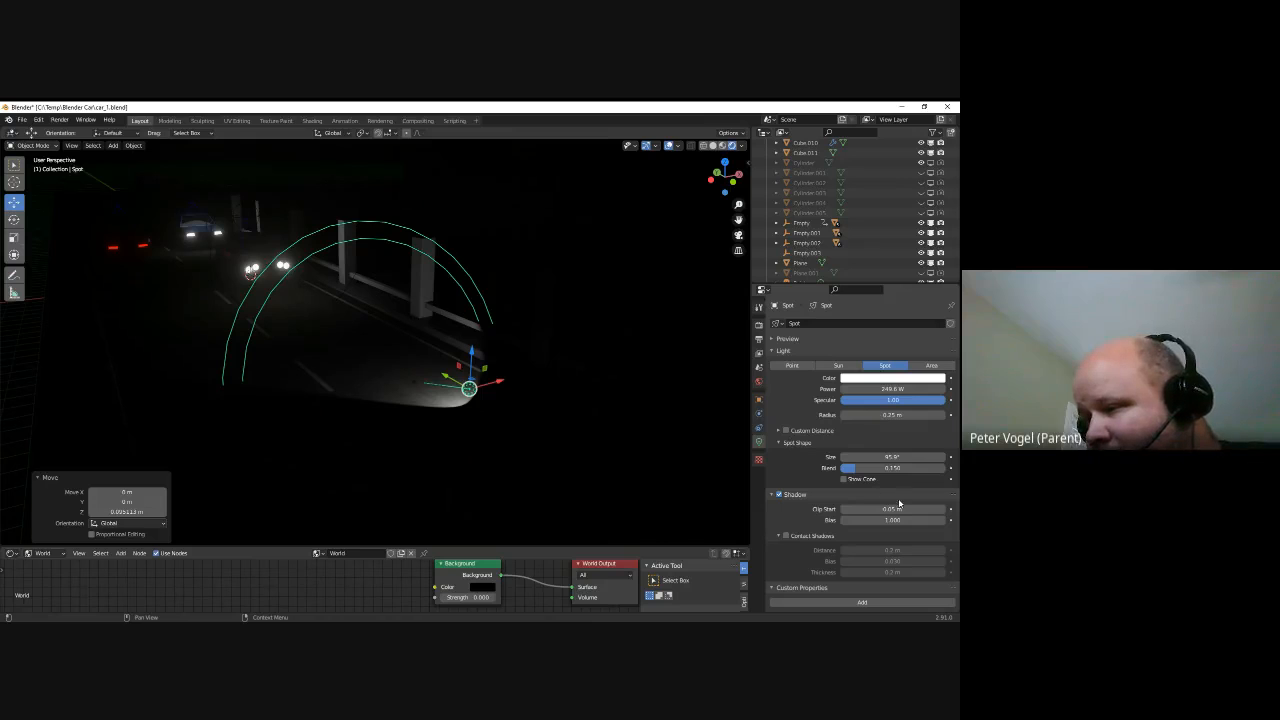
drag(192, 496, 874, 526)
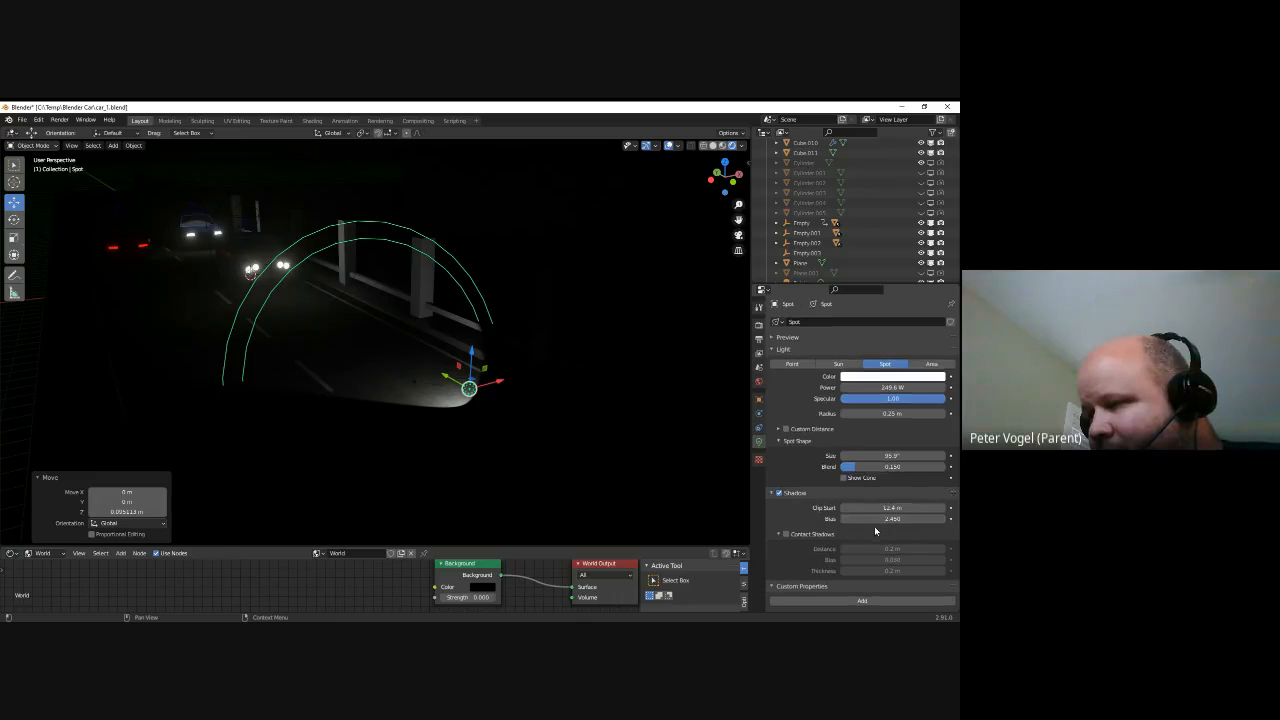
Enable a custom distance for the spot light and set it to about 14 m
click(777, 430)
click(777, 430)
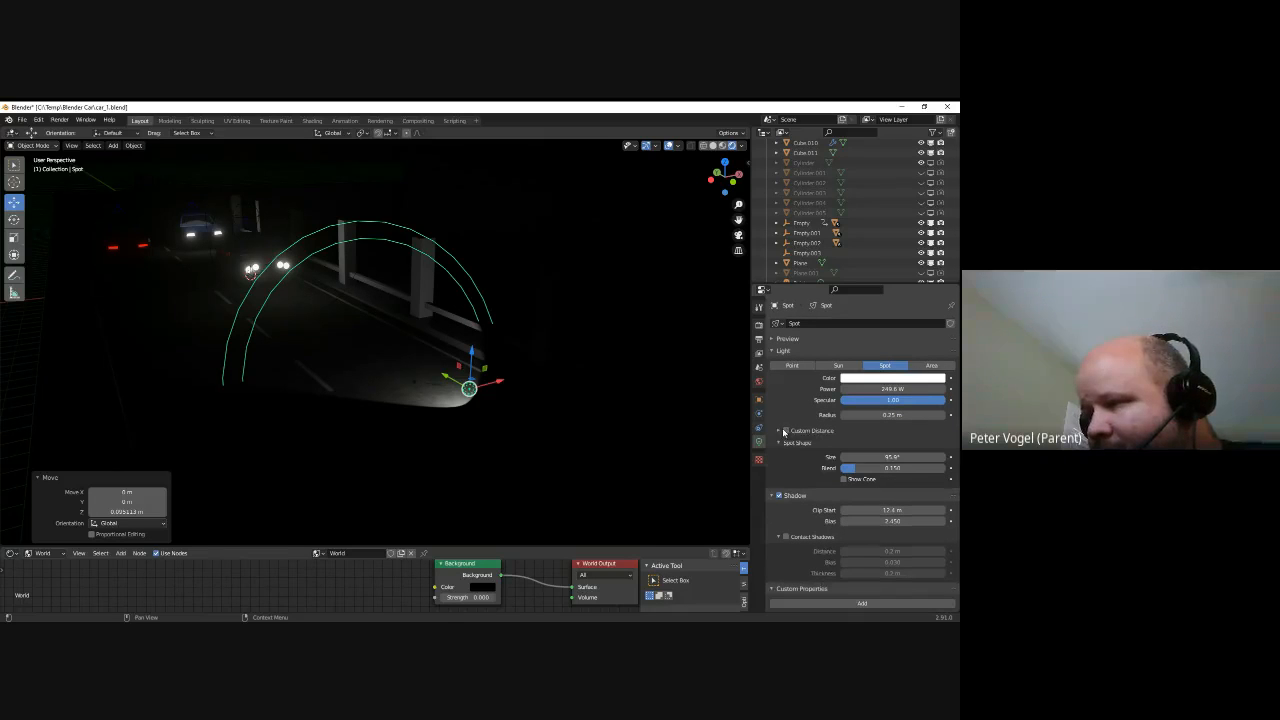
click(780, 431)
click(780, 431)
click(780, 431)
click(786, 431)
drag(881, 445, 44, 446)
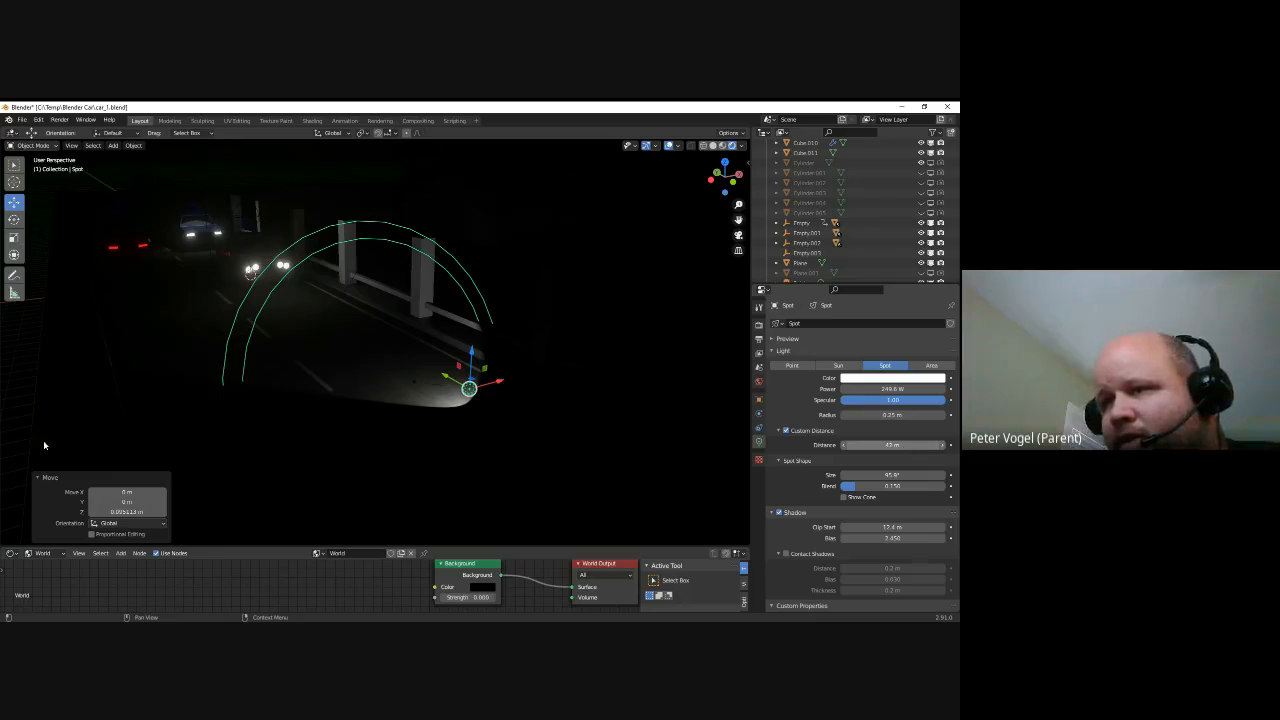
drag(232, 510, 300, 372)
Add a sun light and raise it about 35 m along the Z axis above the cars
middle_drag(239, 298, 271, 311)
scroll(268, 308, down, 4)
shift+middle_drag(406, 321, 330, 312)
key(shift+a)
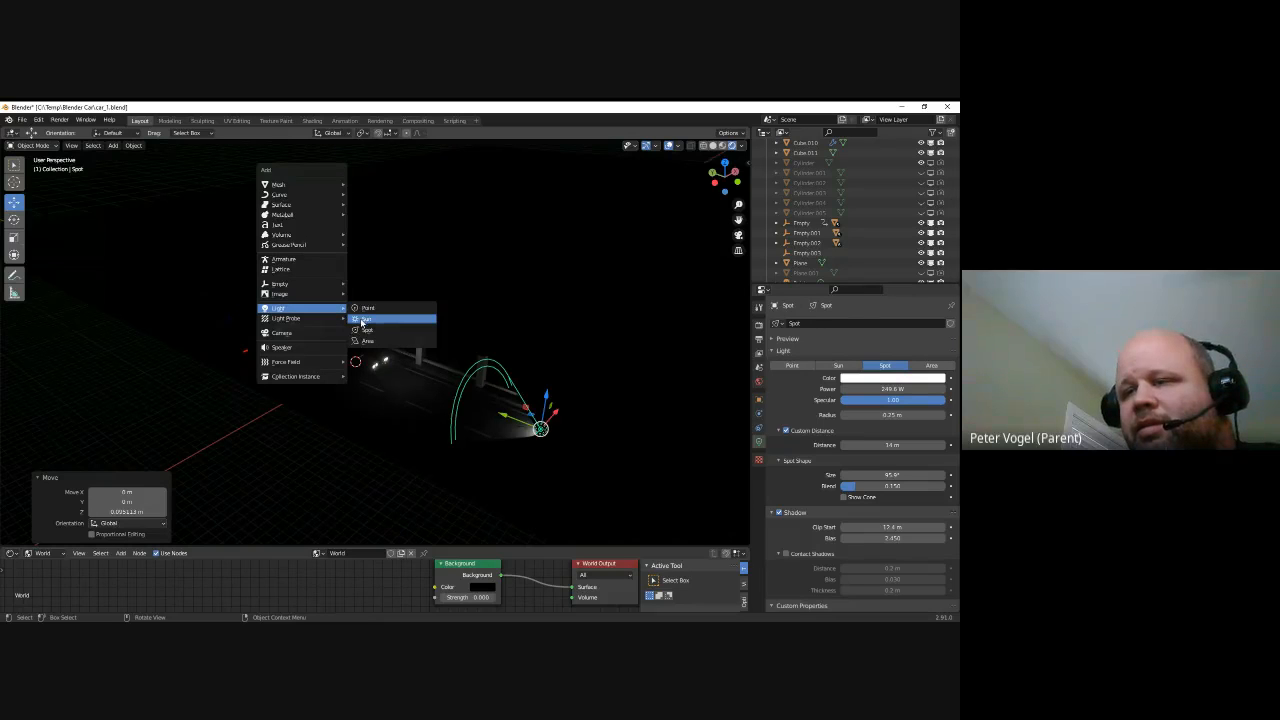
click(363, 319)
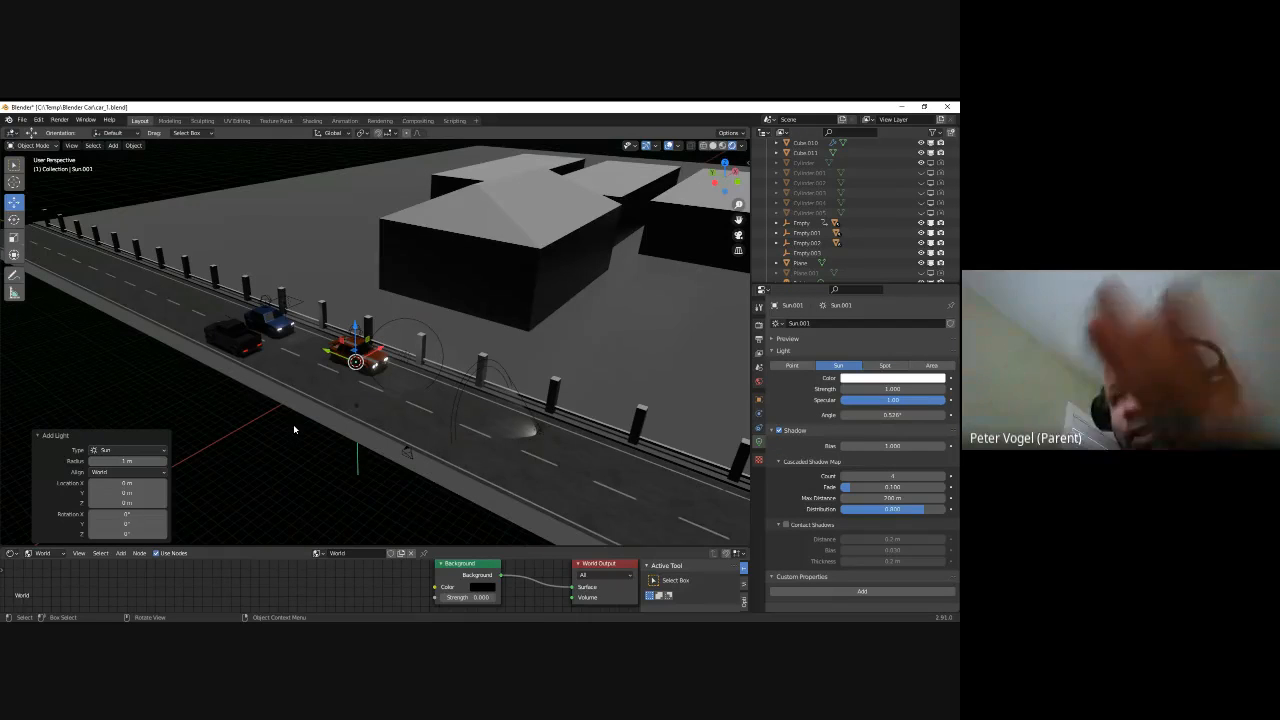
drag(355, 328, 336, 517)
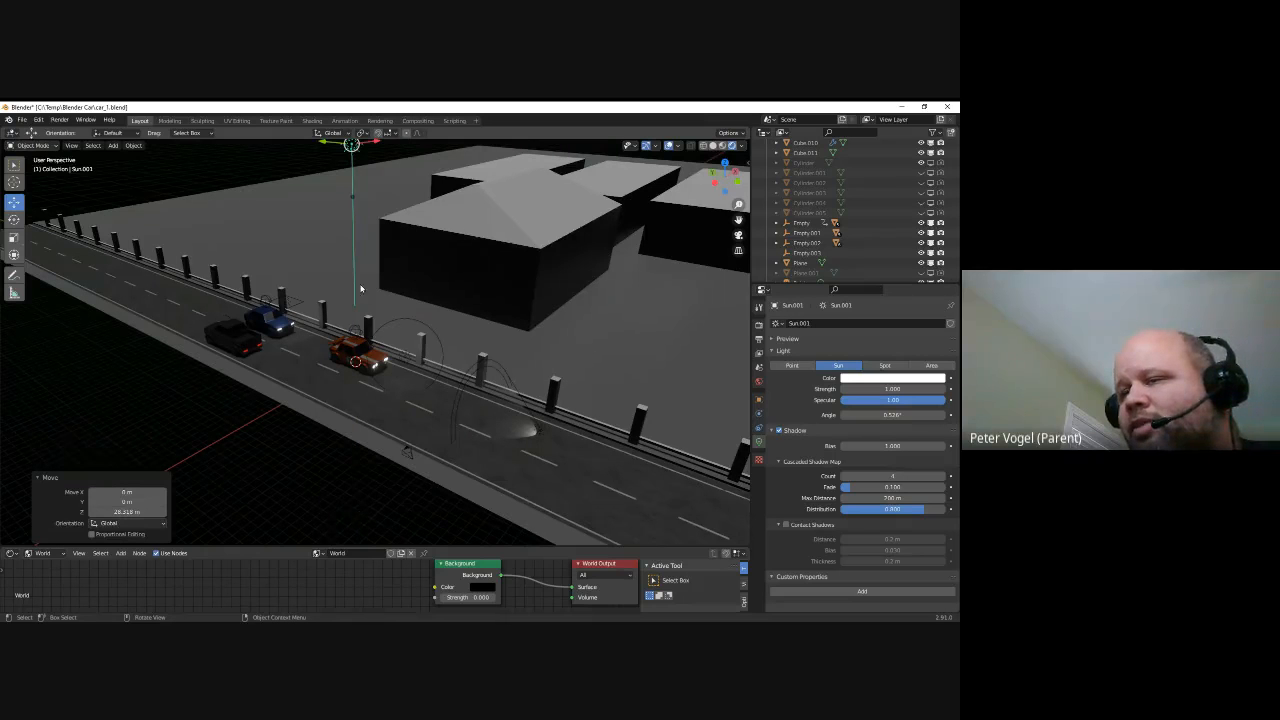
mouse_move(444, 263)
middle_down()
mouse_move(445, 278)
mouse_move(425, 270)
middle_up()
drag(388, 234, 366, 352)
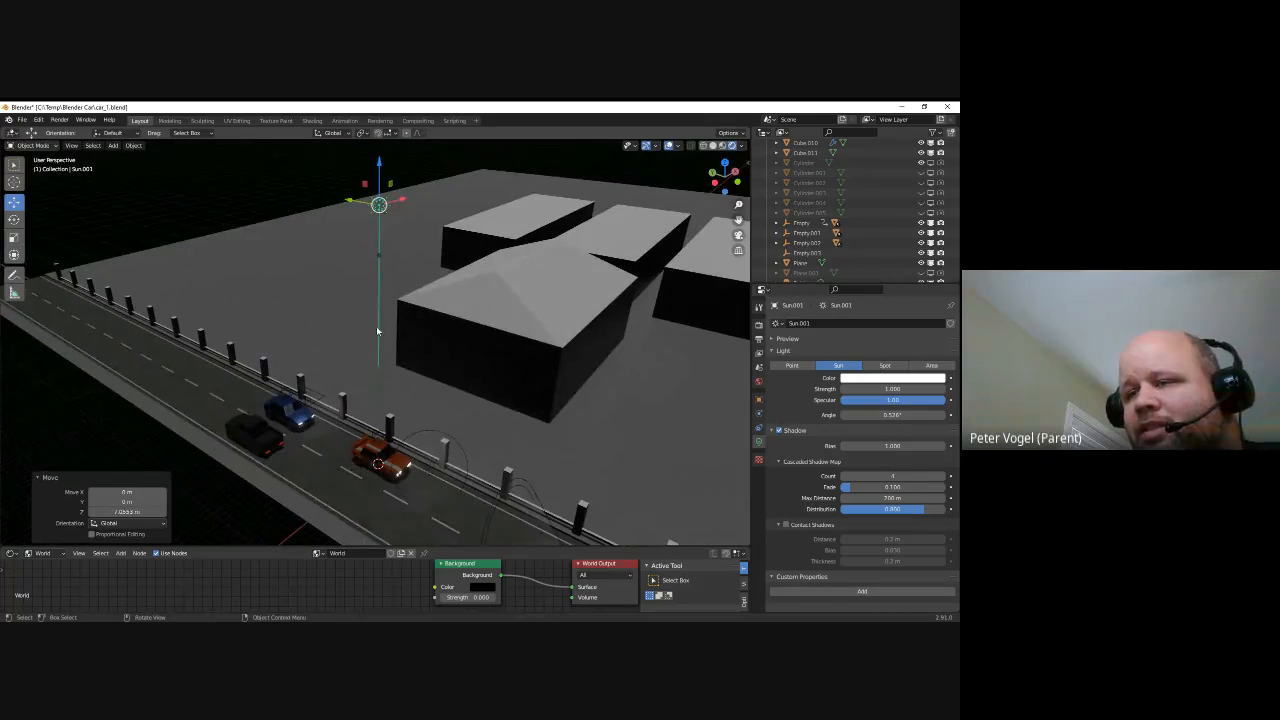
Rotate the sun light to about 53° around X and about -56° around Z
middle_drag(440, 334, 466, 340)
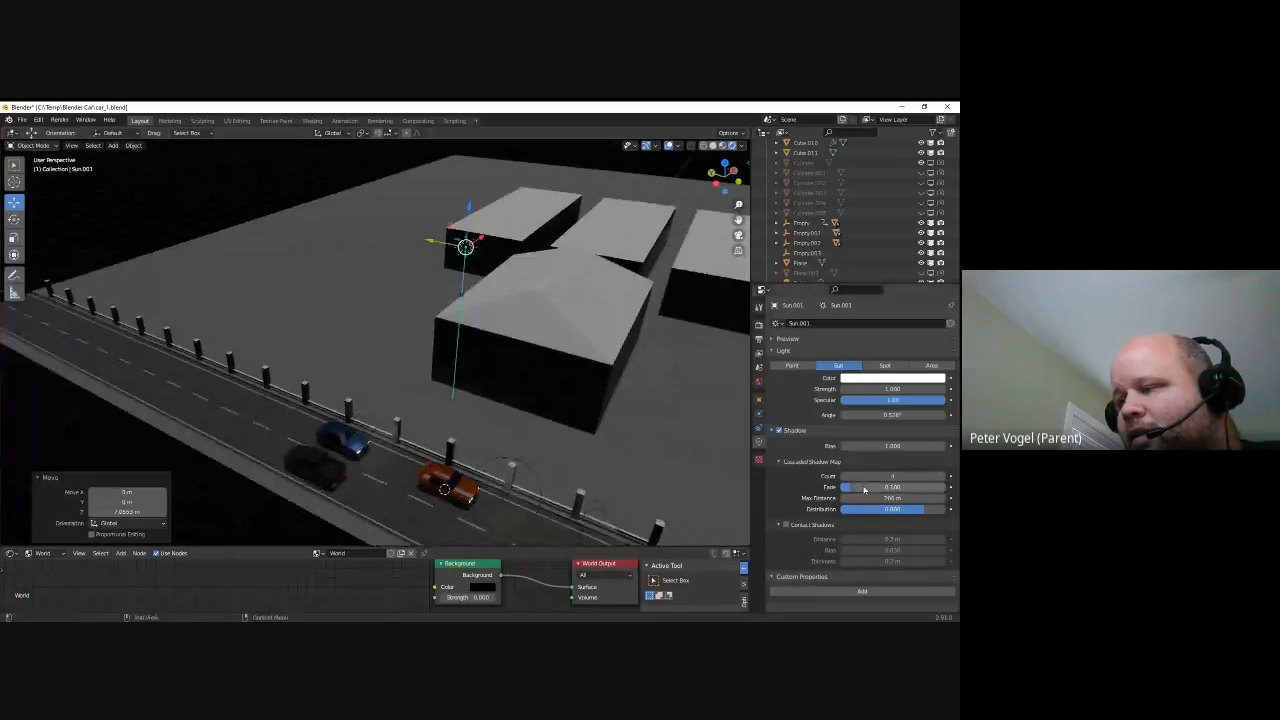
click(758, 398)
drag(890, 386, 606, 364)
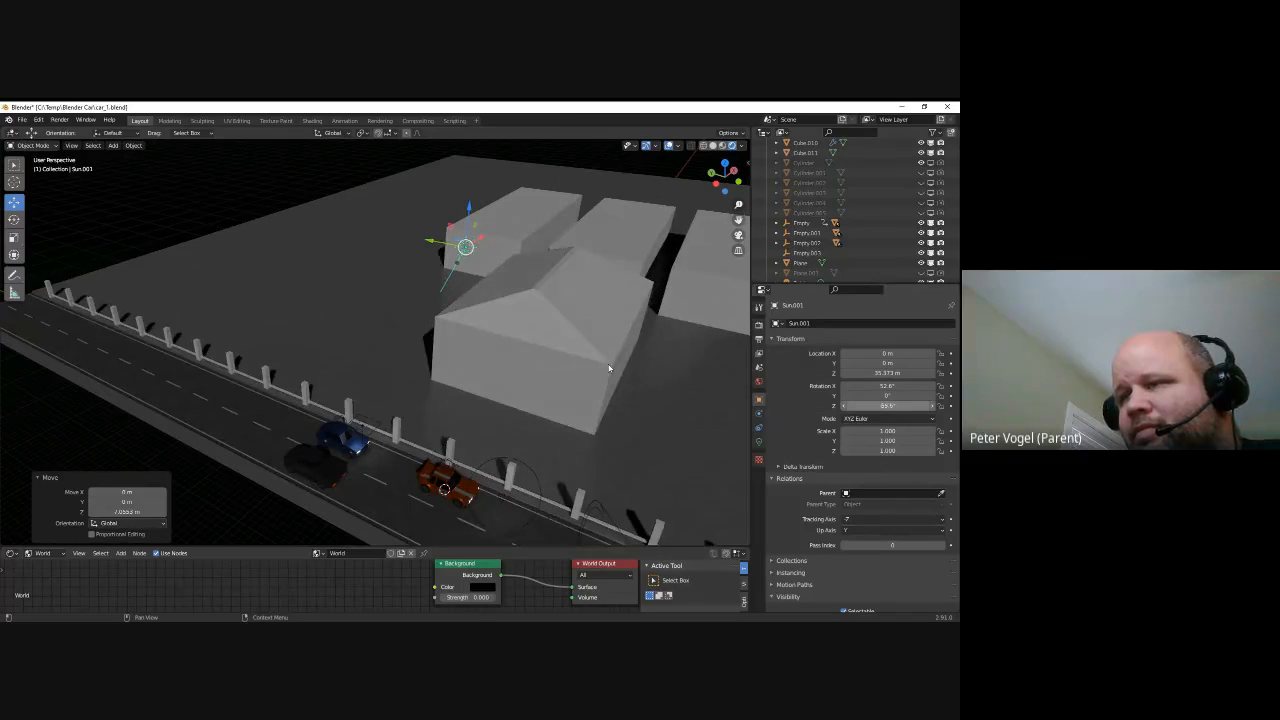
middle_drag(516, 288, 448, 300)
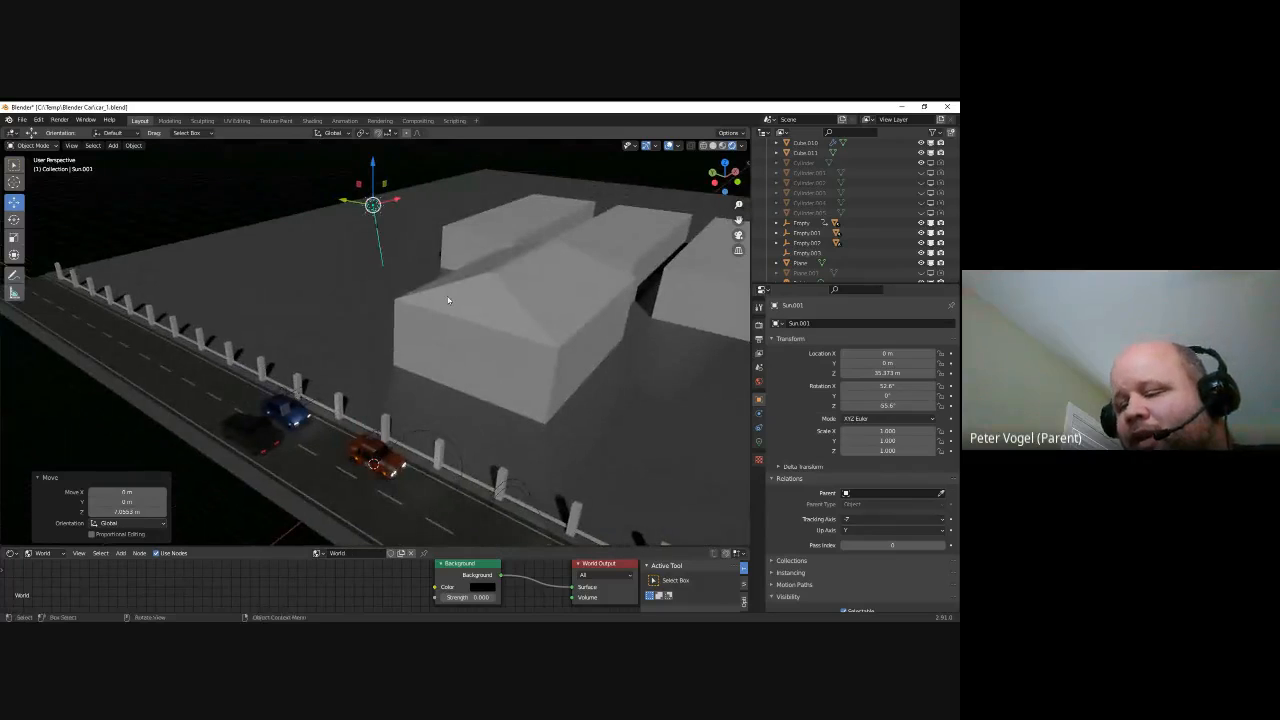
Delete the added sun, spot, point and area lights from the scene
key(Delete)
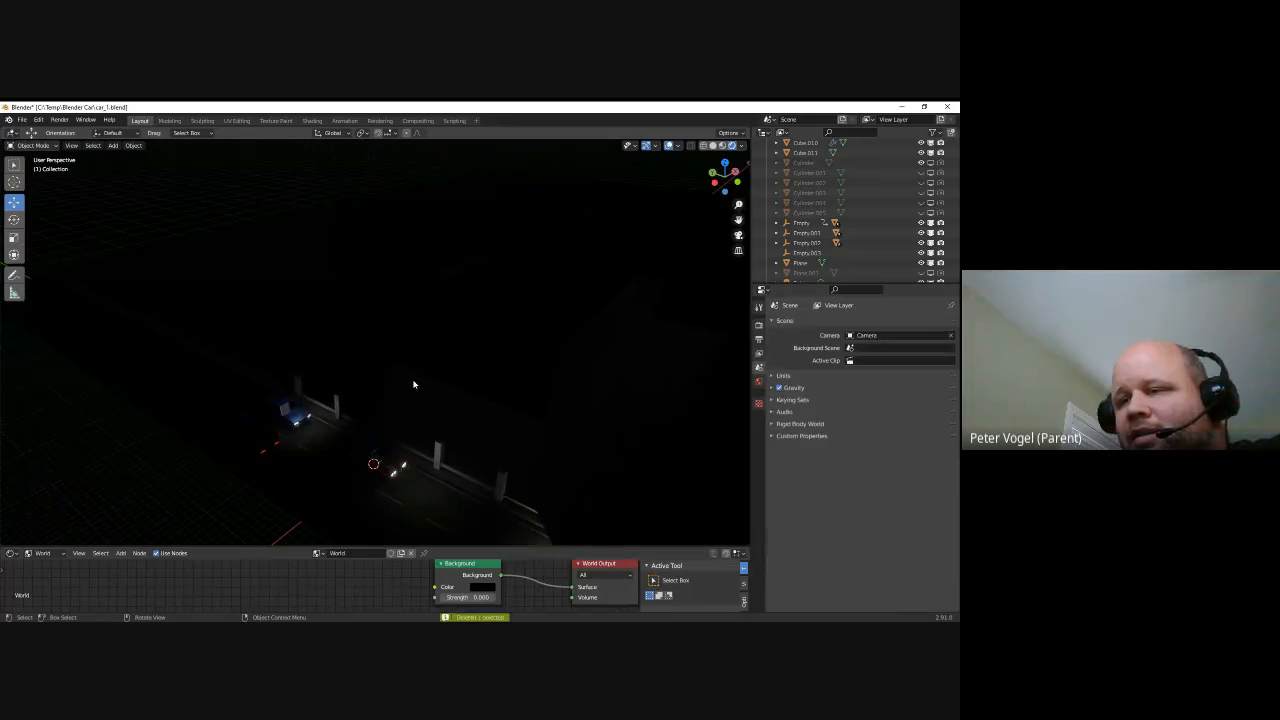
scroll(817, 252, down, 2)
click(802, 264)
key(Delete)
click(797, 266)
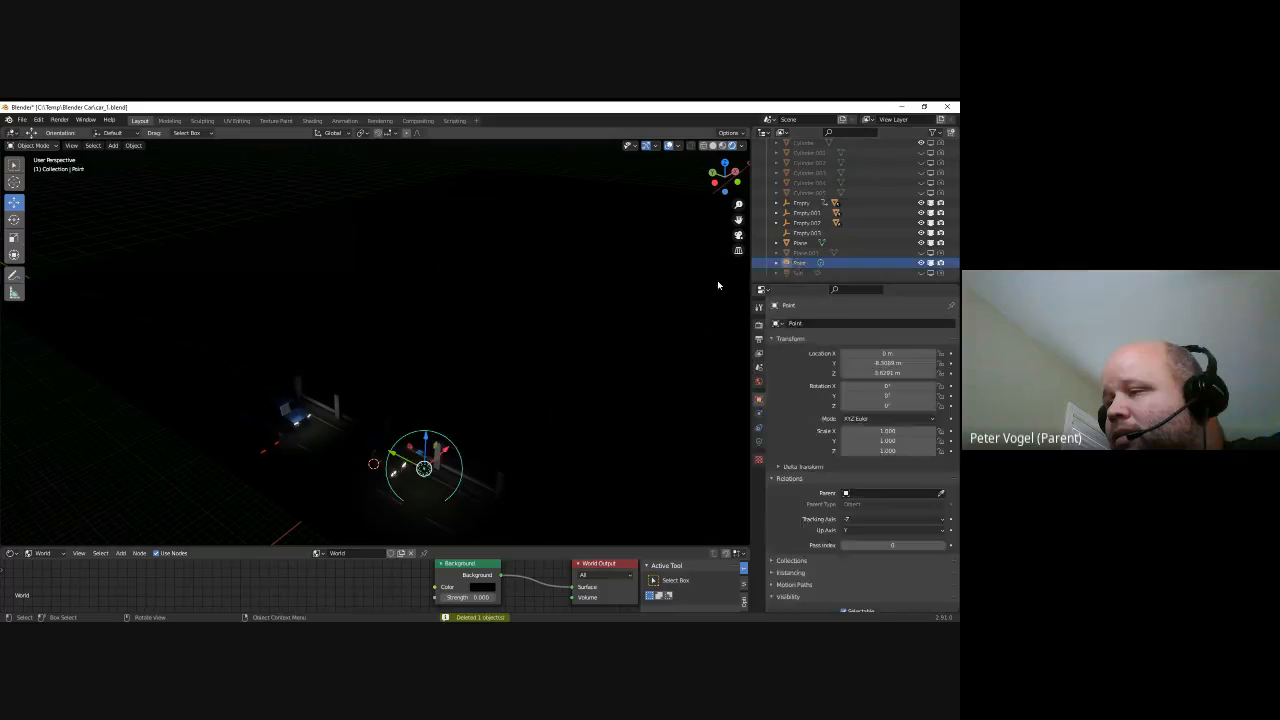
key(Delete)
scroll(818, 246, up, 5)
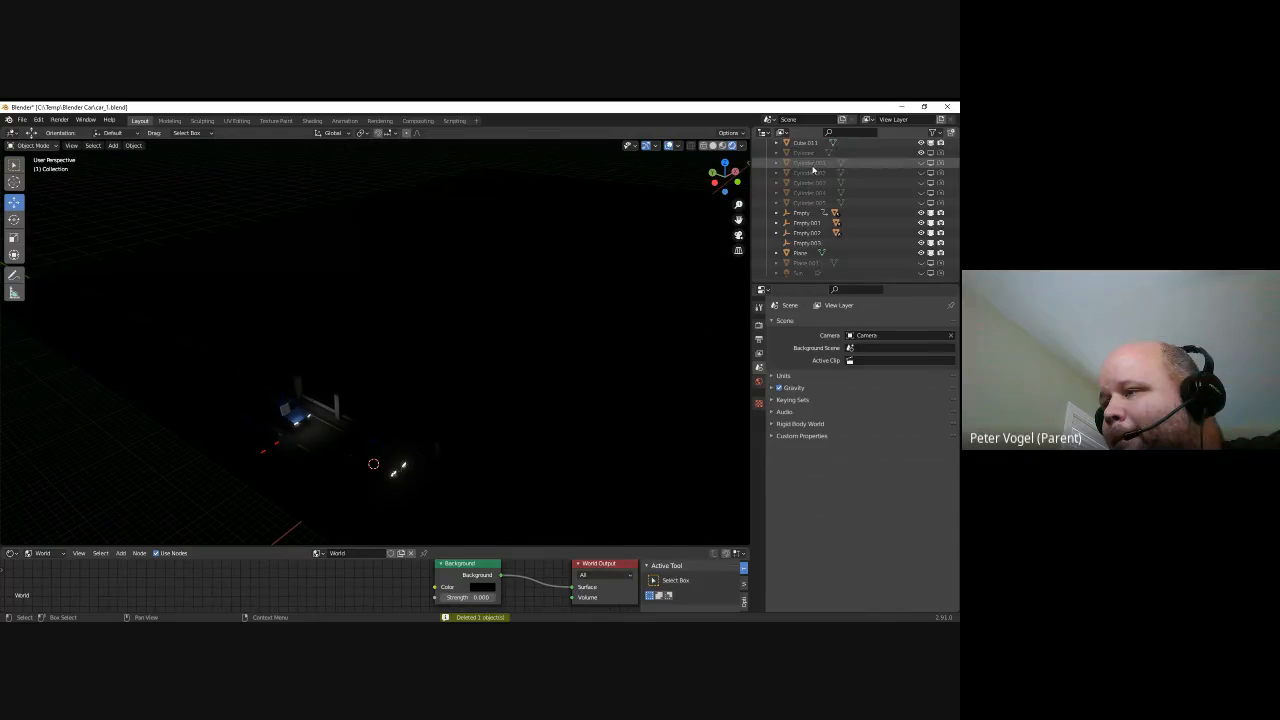
click(801, 169)
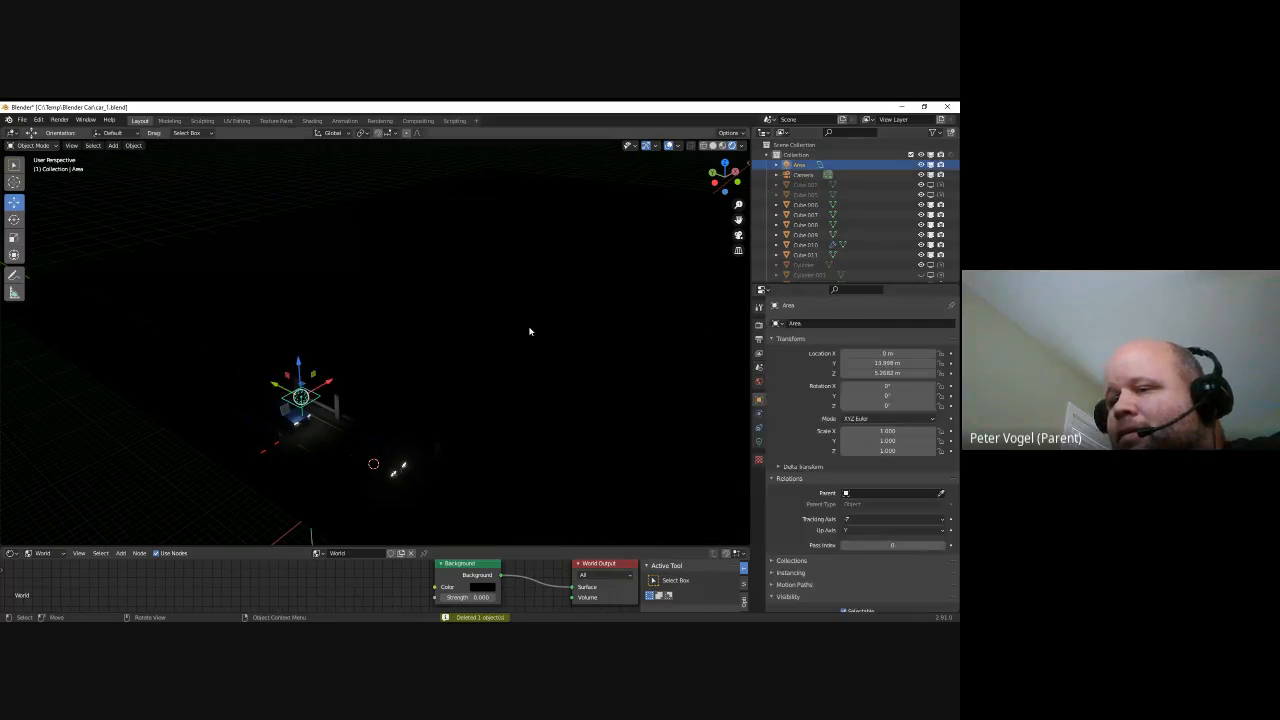
key(Delete)
scroll(451, 365, down, 4)
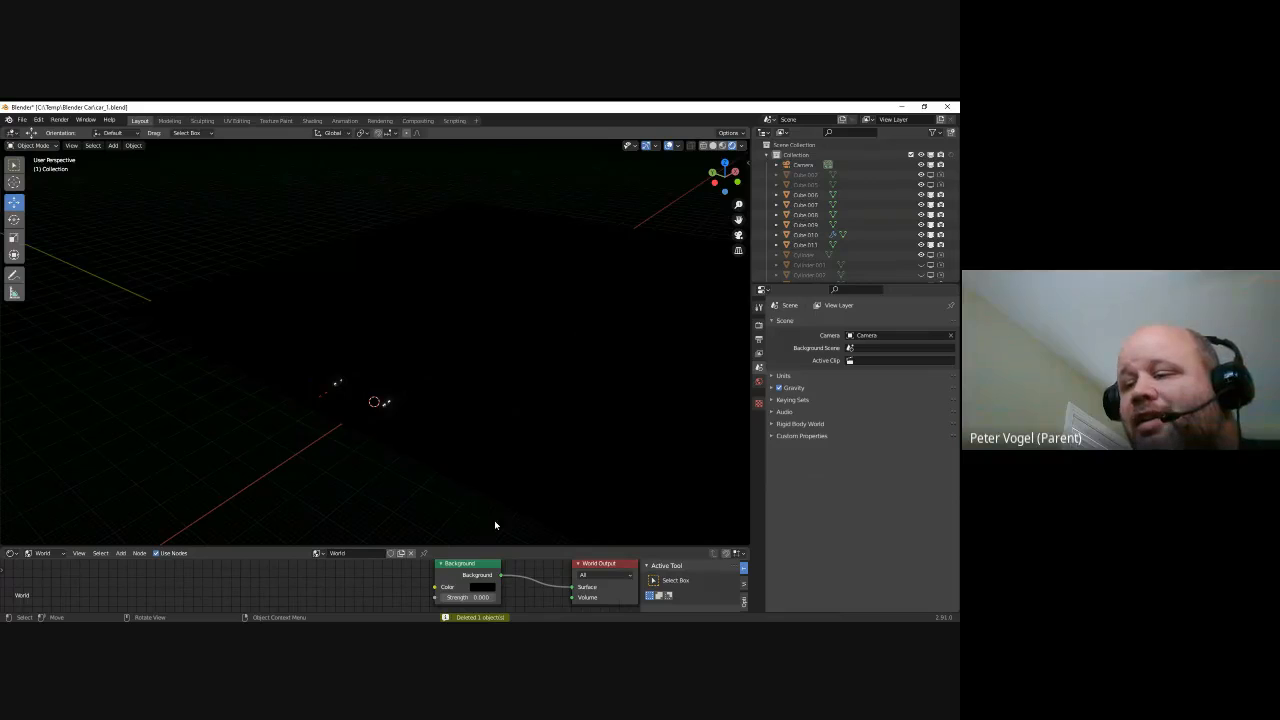
Enlarge the world node editor and add a Texture Coordinate node well before the Background node
drag(504, 545, 506, 369)
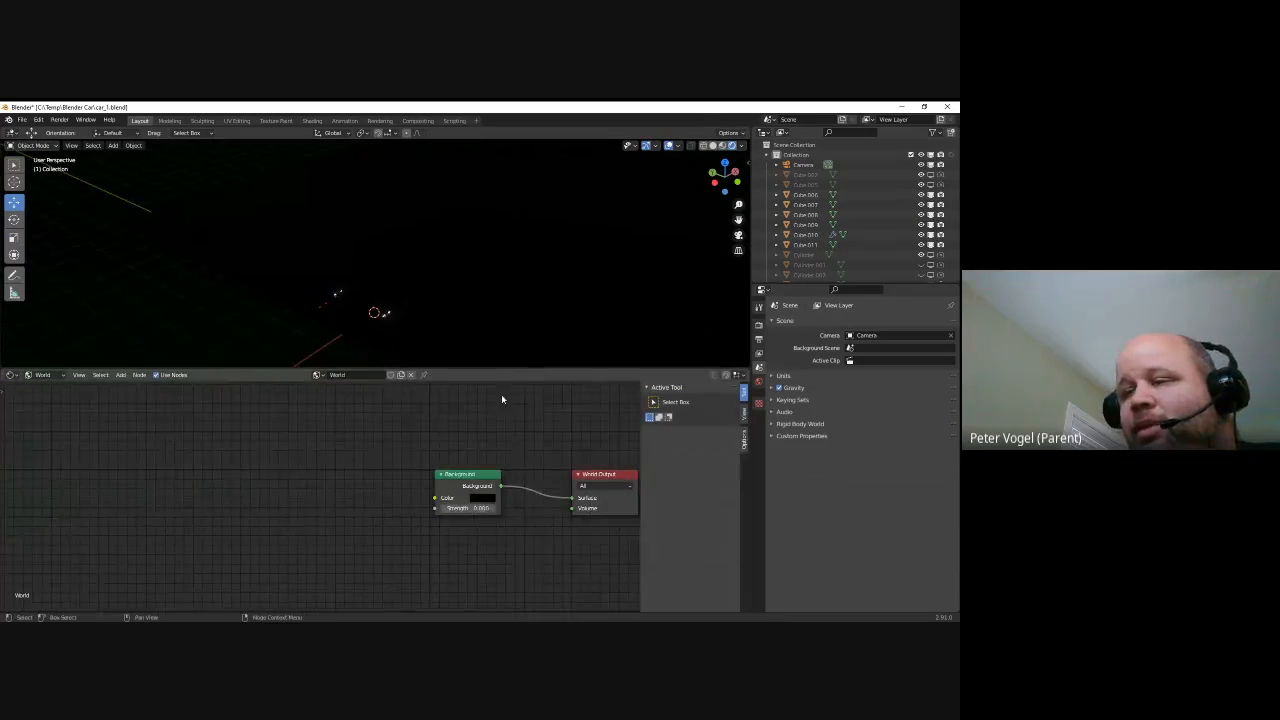
middle_drag(540, 434, 504, 422)
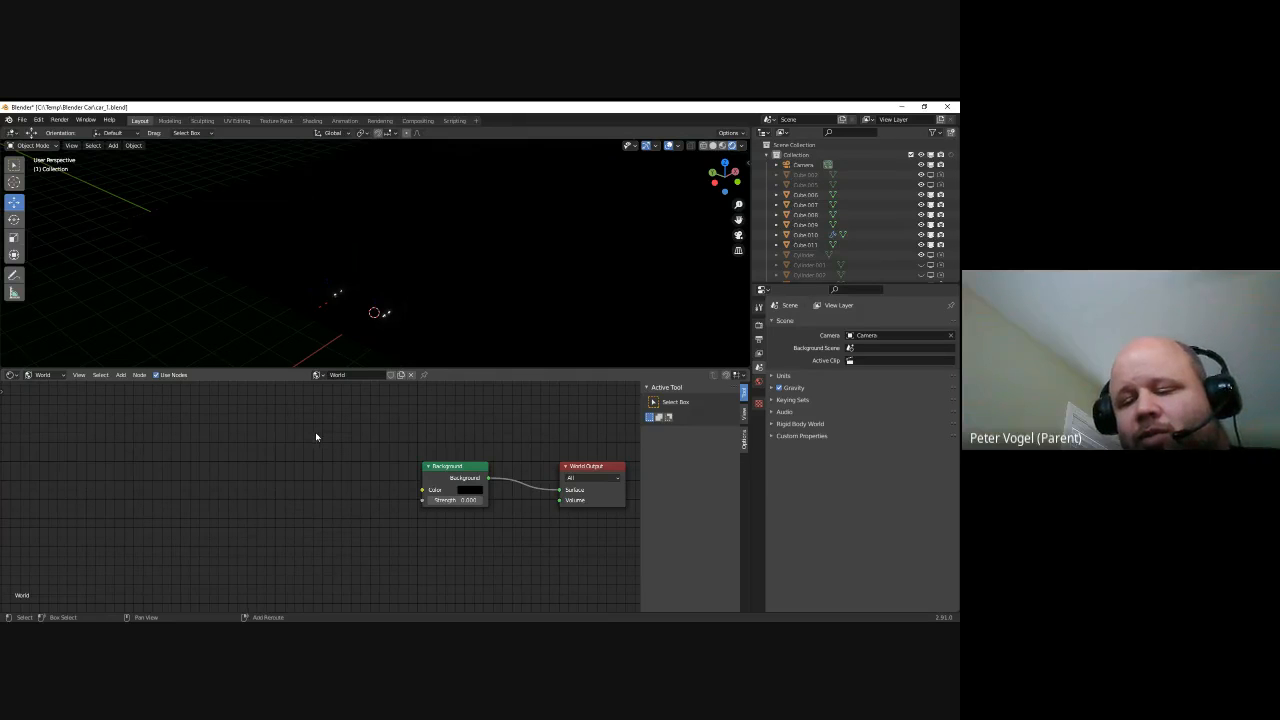
key(shift+a)
mouse_move(311, 448)
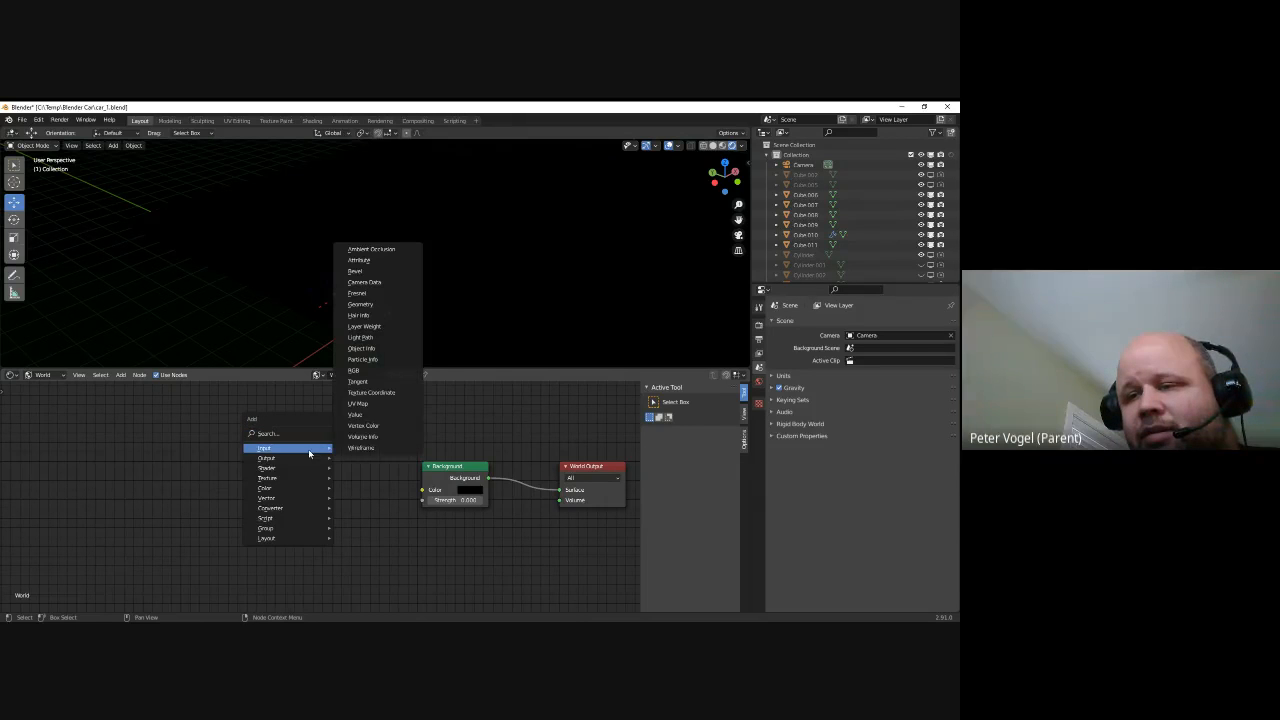
click(375, 392)
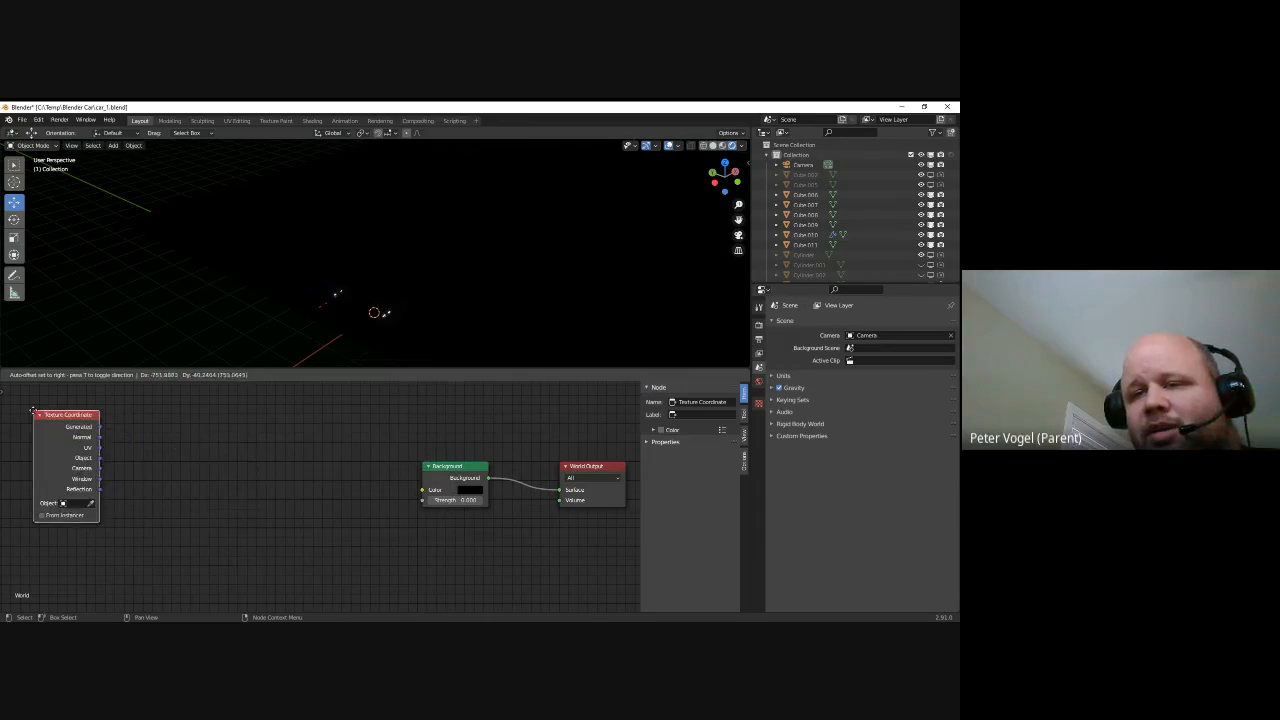
click(21, 421)
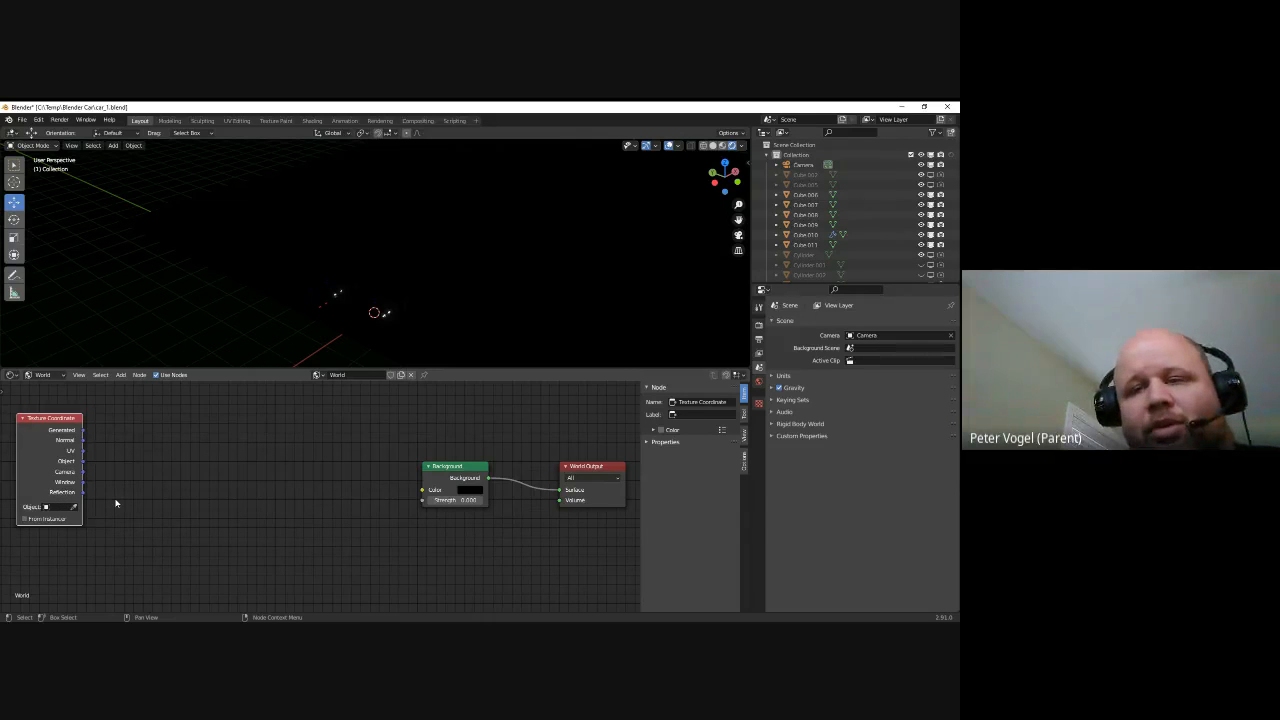
Add a Mapping node beside the Texture Coordinate node in the world node tree
key(shift+a)
mouse_move(104, 530)
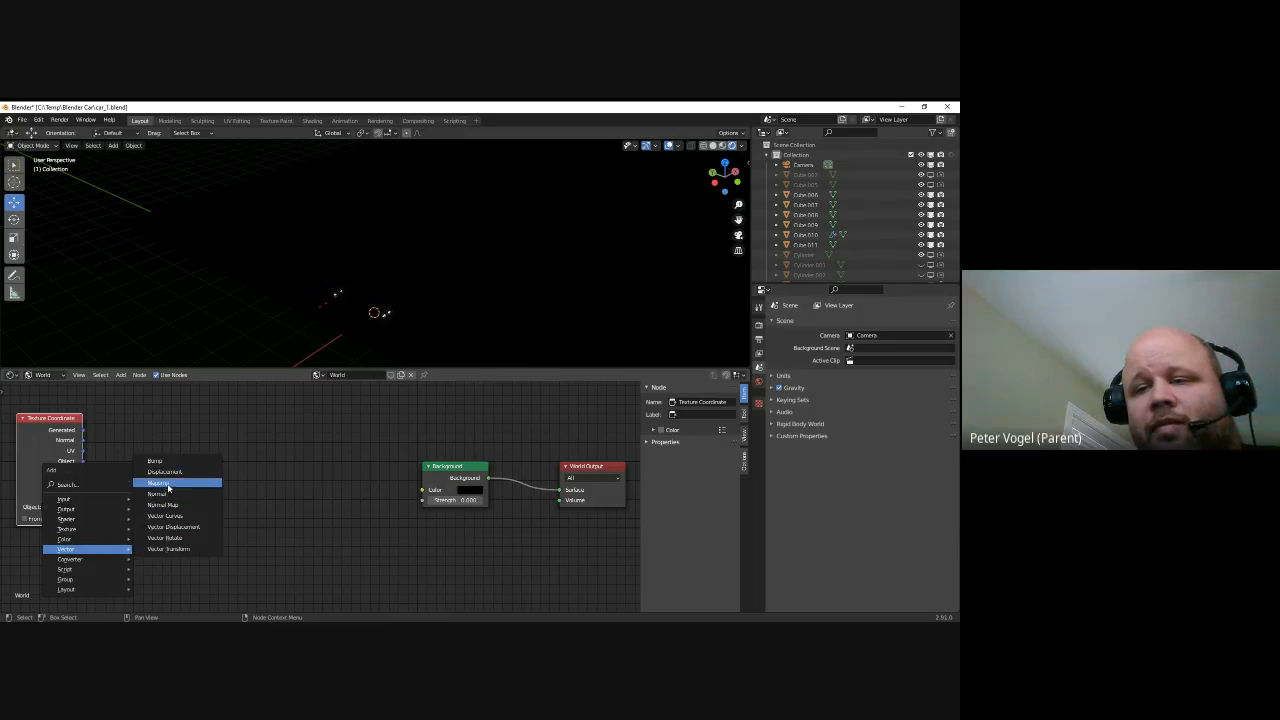
click(168, 485)
click(108, 400)
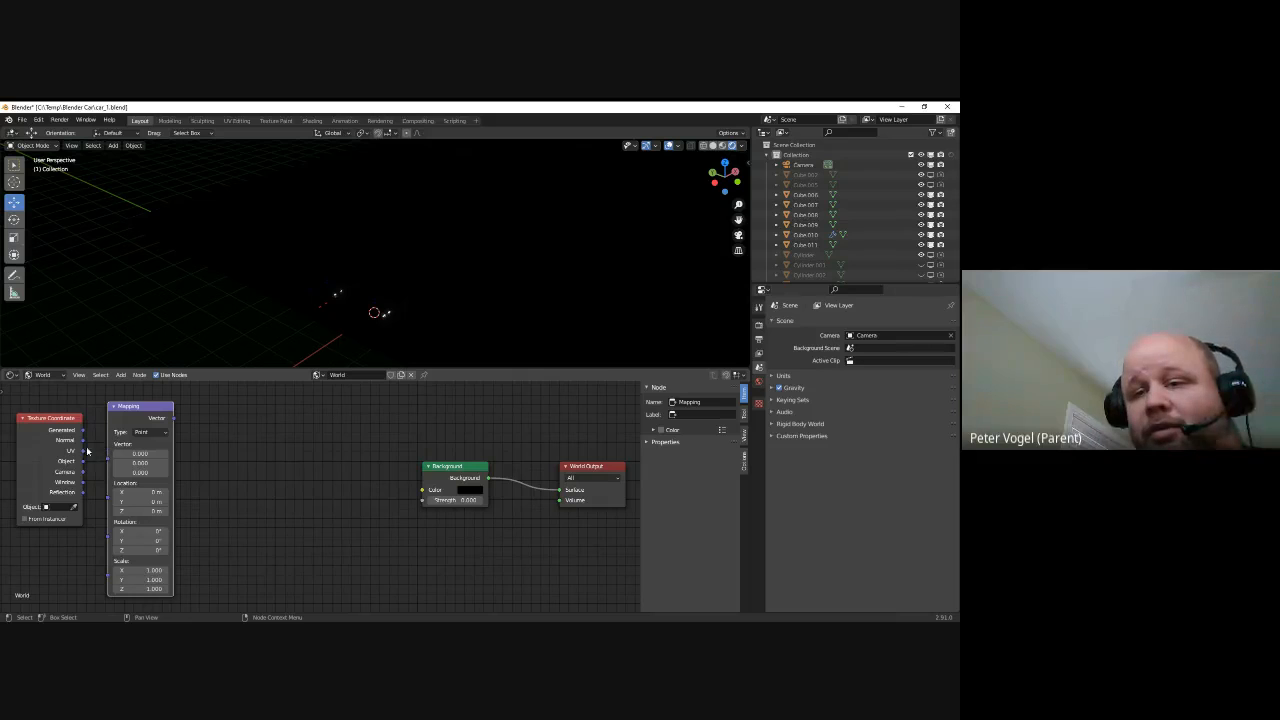
Link the Generated texture coordinate to the Mapping node's Vector and add an Environment Texture node between the Mapping and Background nodes
drag(84, 433, 107, 460)
key(shift+a)
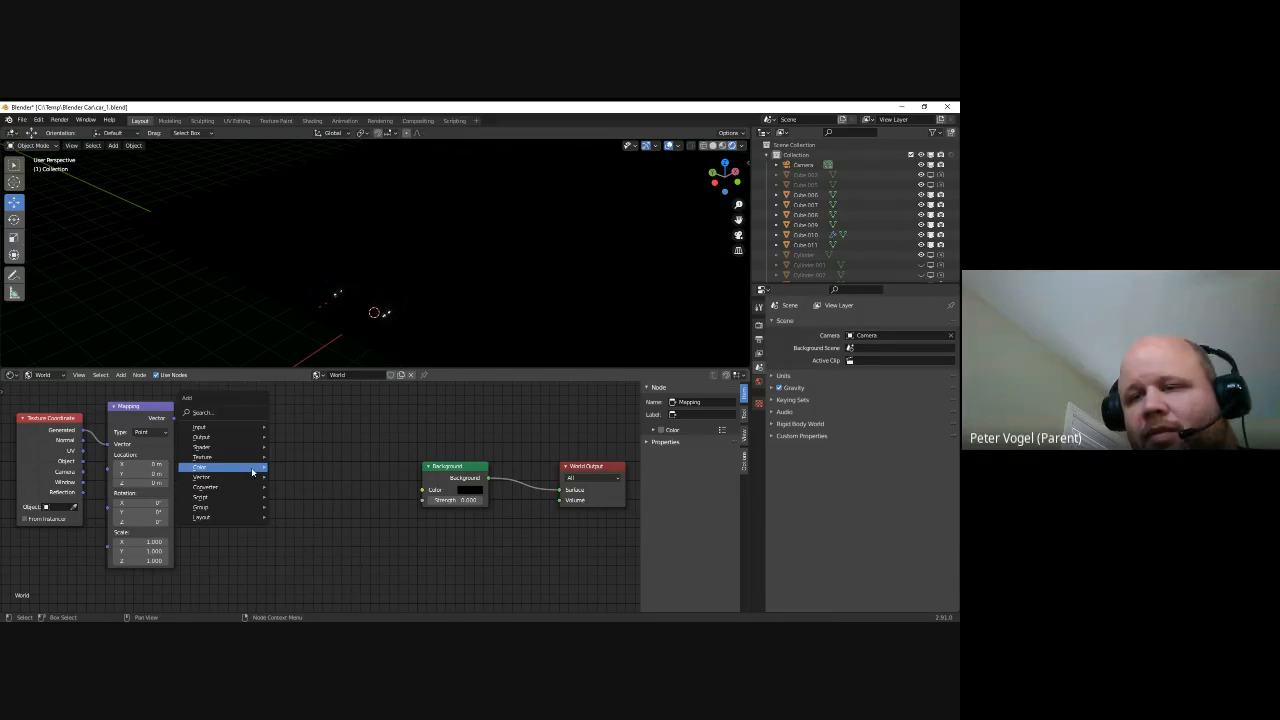
mouse_move(258, 457)
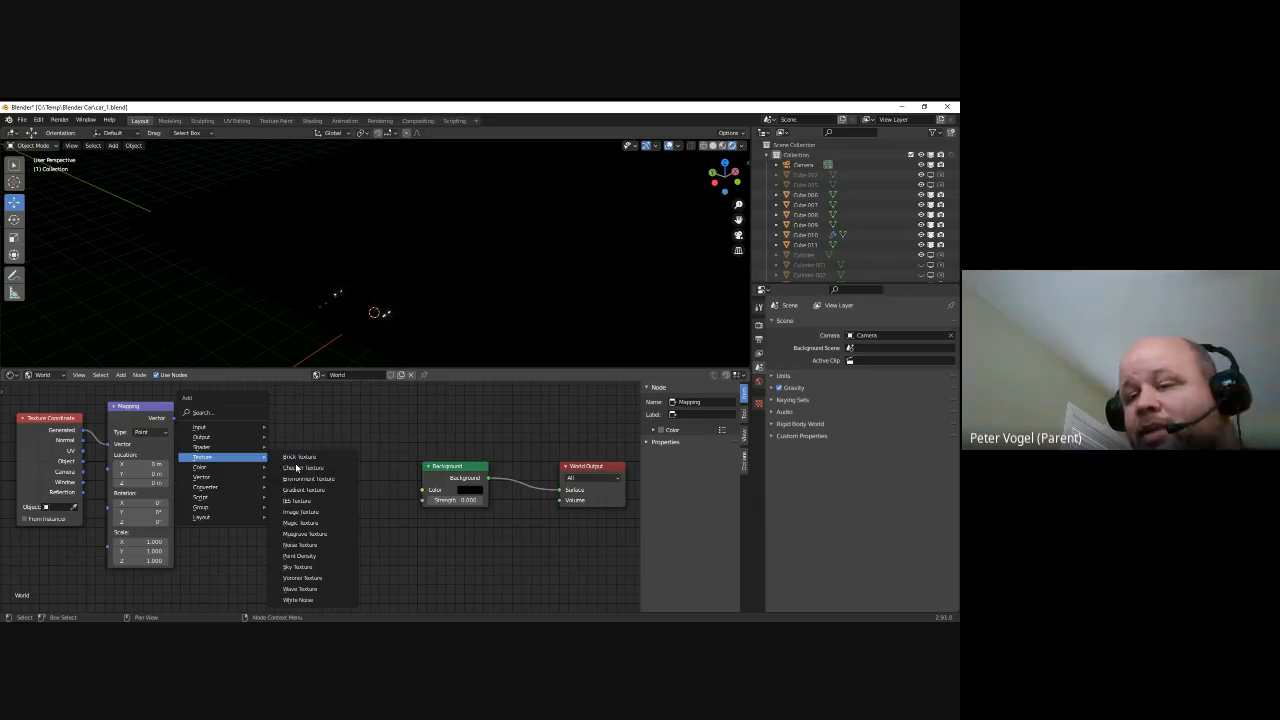
click(308, 484)
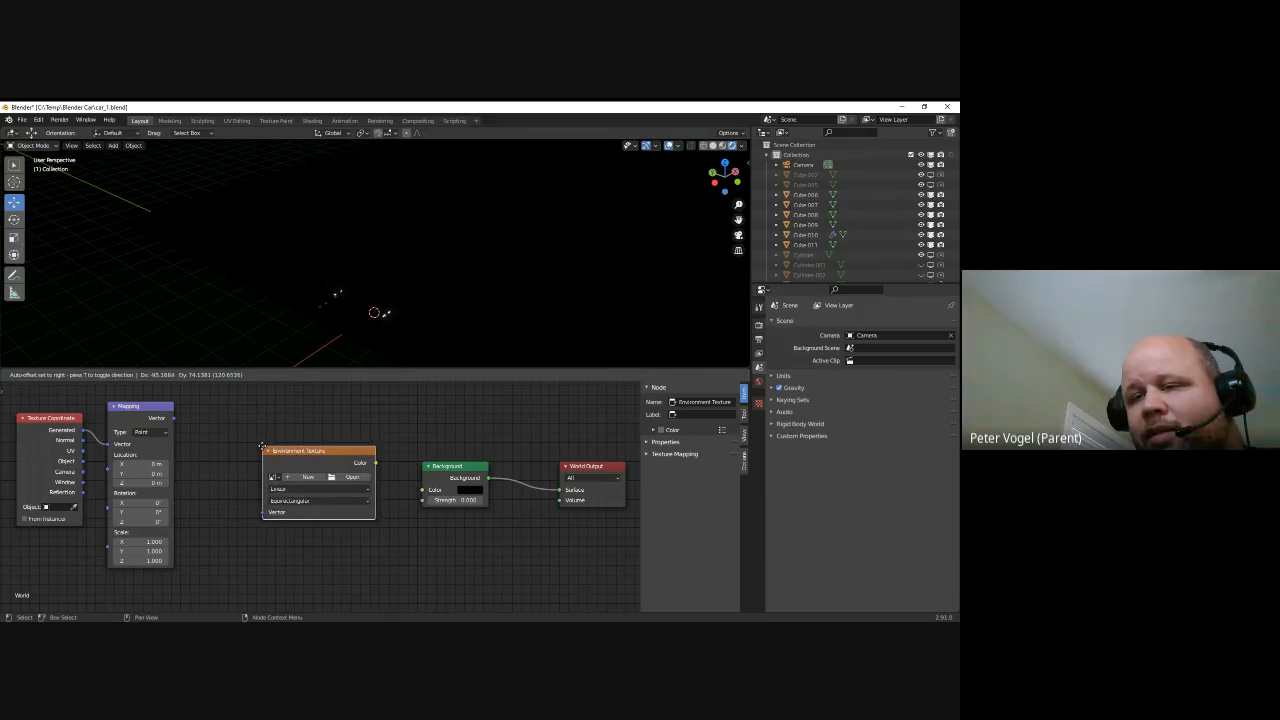
click(282, 494)
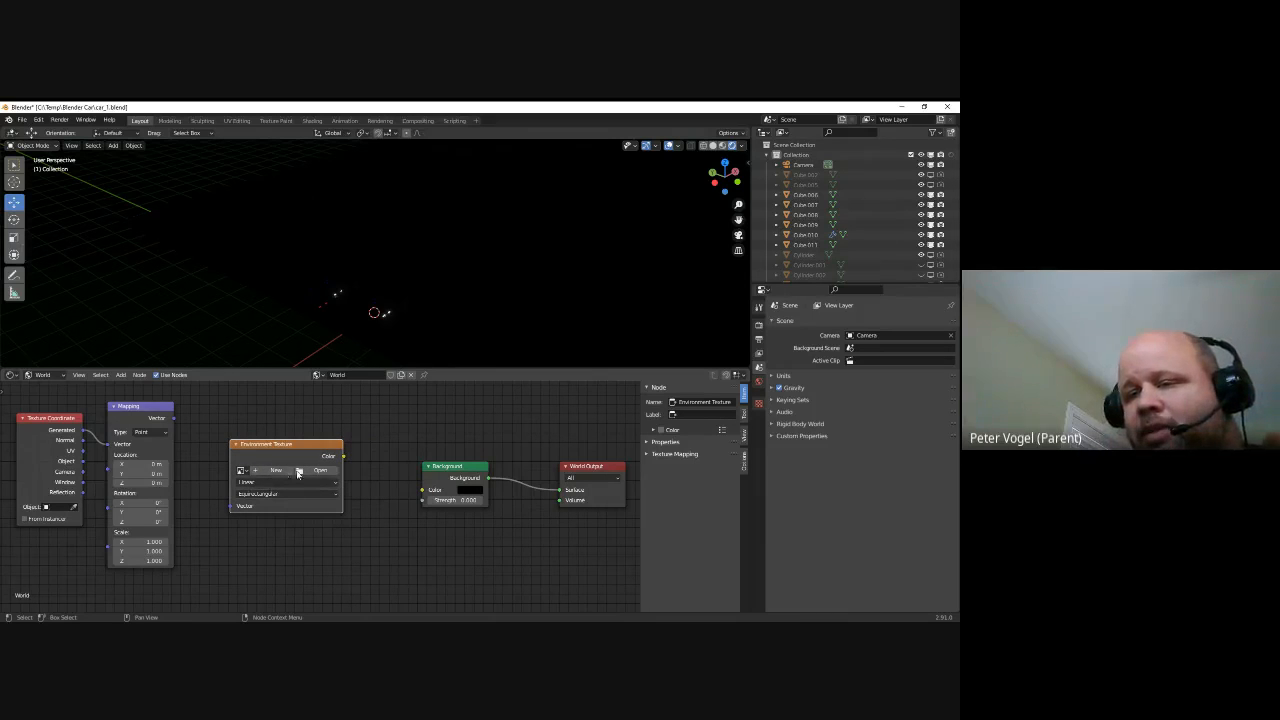
Load abandoned_hopper_terminal_04_2k.hdr into the Environment Texture node and link it between the Mapping output and the Background Color
click(306, 472)
double_click(150, 156)
double_click(180, 156)
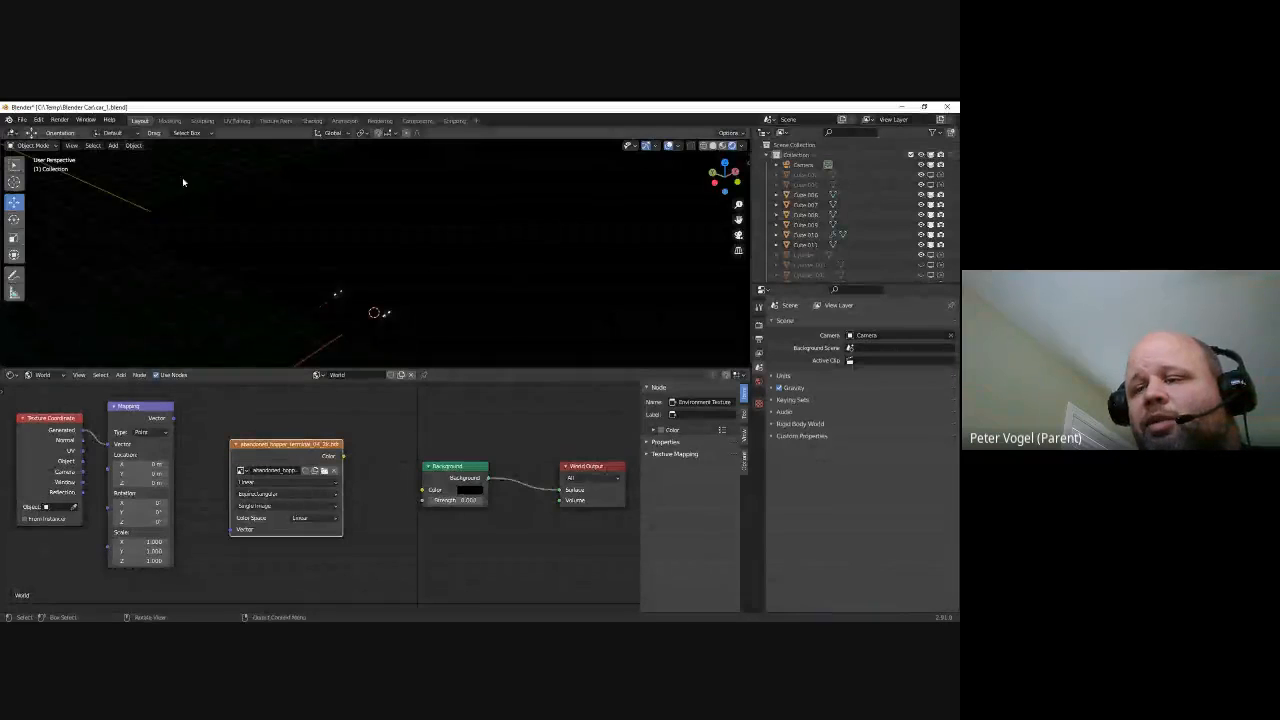
drag(174, 418, 231, 529)
drag(344, 456, 421, 494)
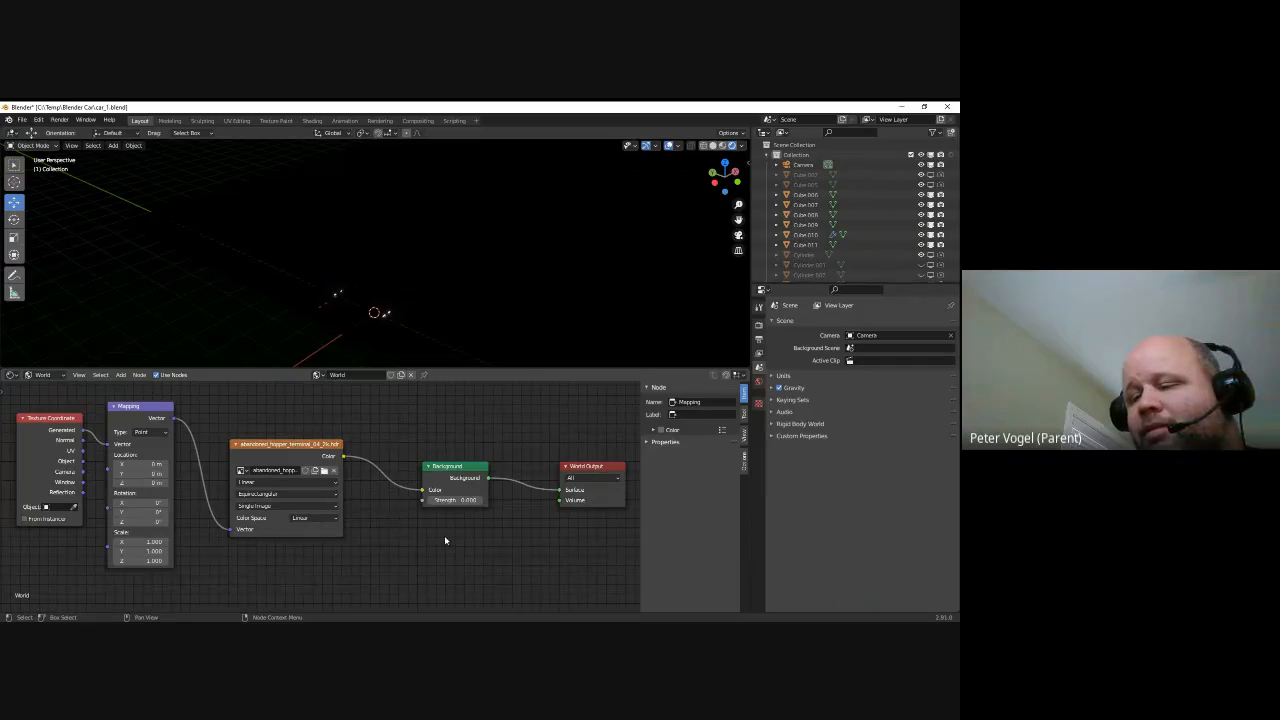
Set the Background node's Strength to 1
click(466, 500)
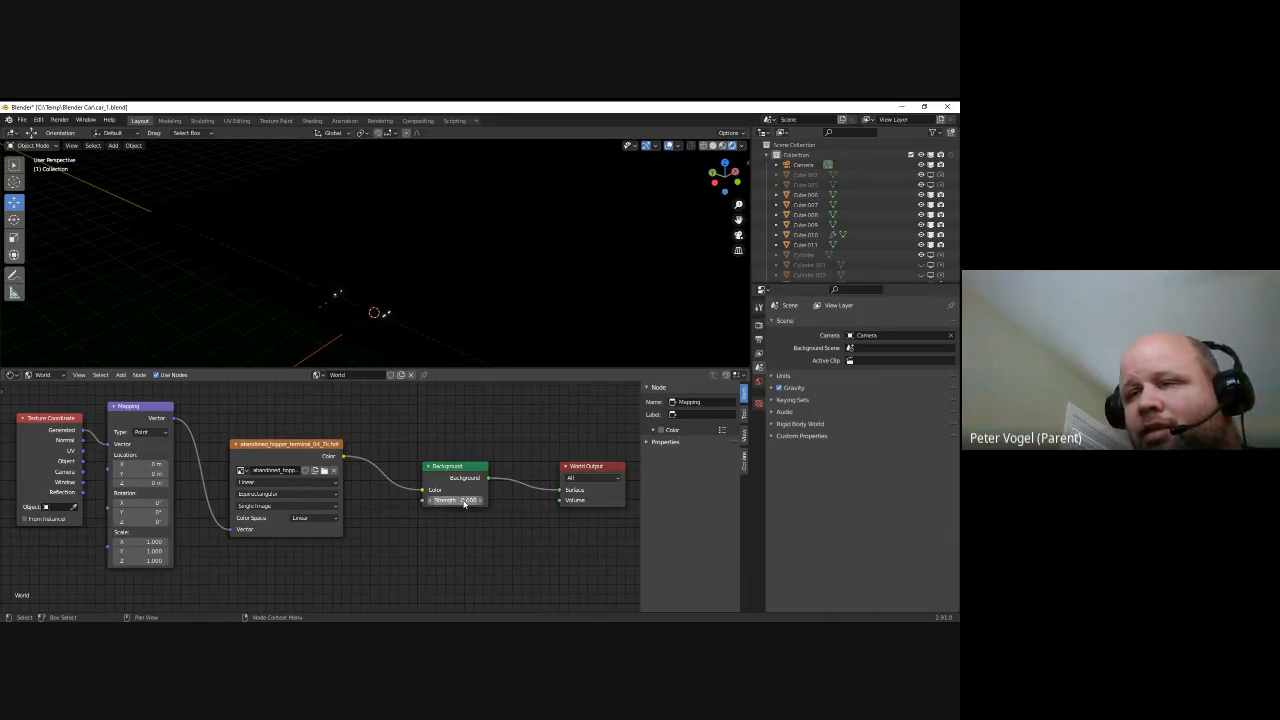
text(1)
key(Return)
drag(476, 504, 471, 503)
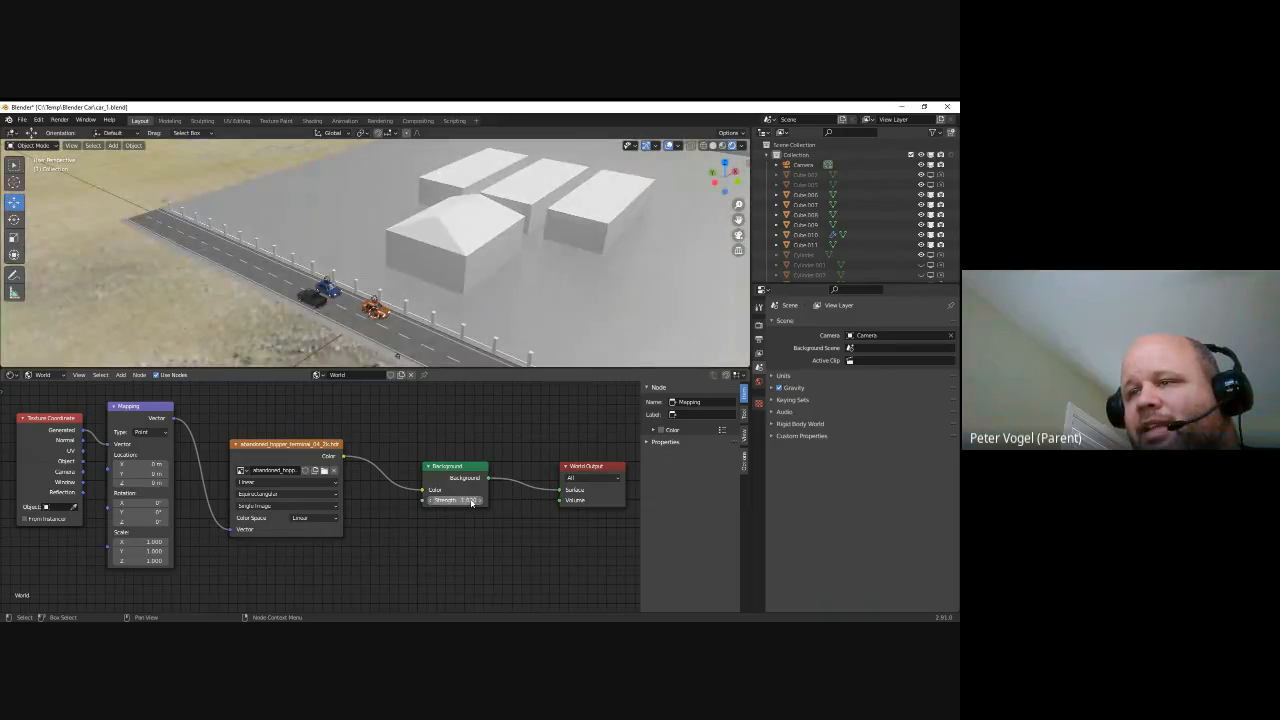
Switch the scene's render engine to Cycles with the three cars in close view
mouse_move(402, 243)
middle_down()
mouse_move(471, 231)
mouse_move(308, 285)
mouse_move(268, 274)
middle_up()
scroll(213, 238, up, 6)
shift+middle_drag(213, 238, 465, 229)
scroll(267, 242, up, 3)
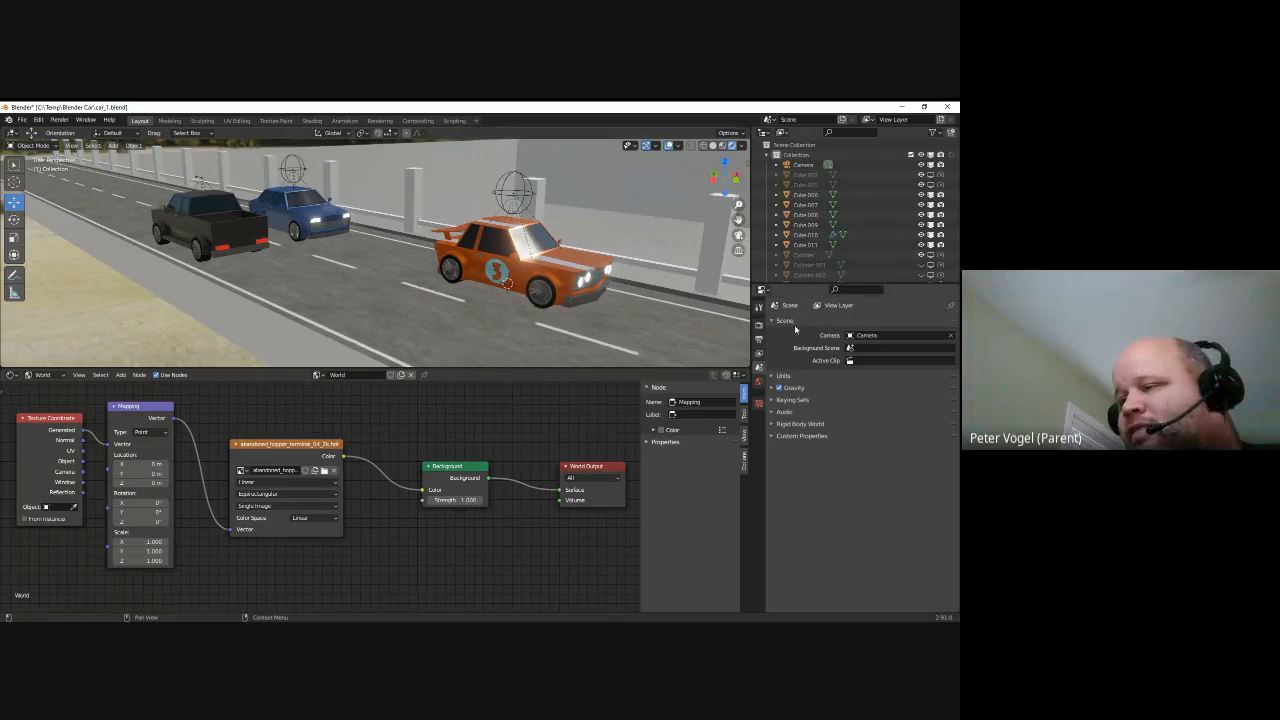
click(759, 324)
click(885, 323)
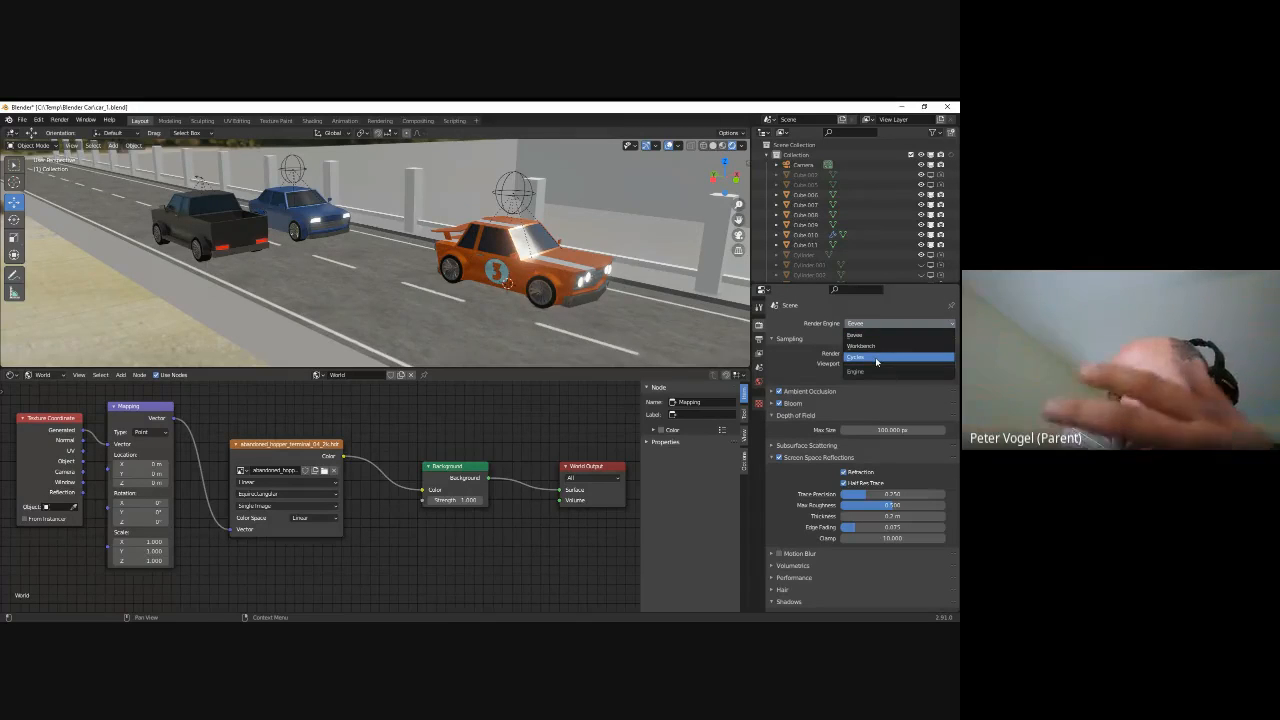
click(876, 358)
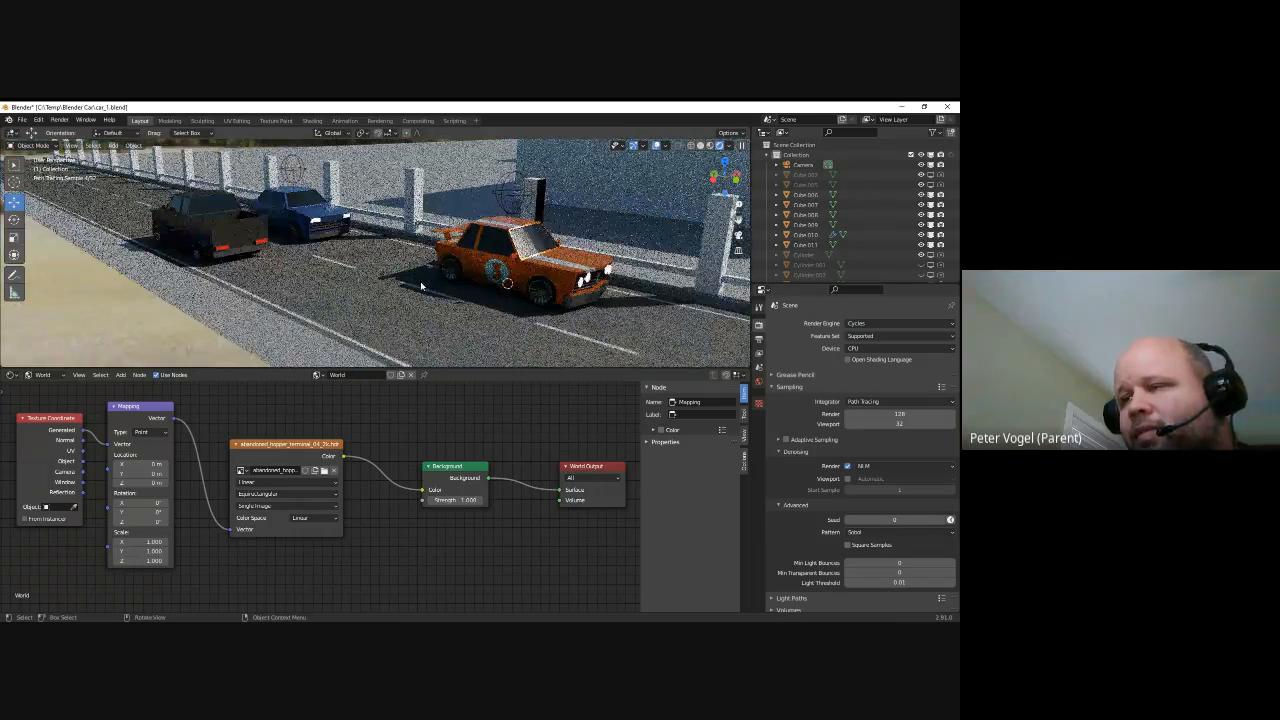
Set the Mapping node's Z rotation to 90° to turn the environment lighting around the cars
middle_drag(421, 286, 409, 288)
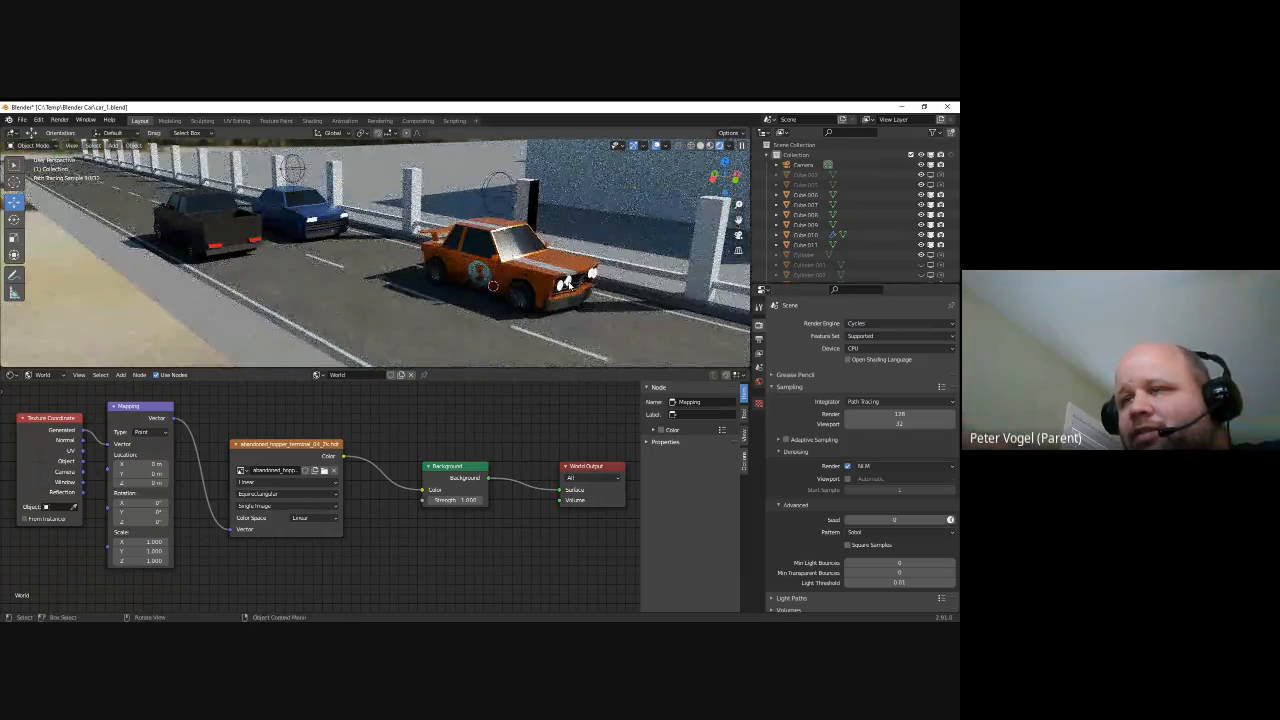
scroll(840, 220, down, 5)
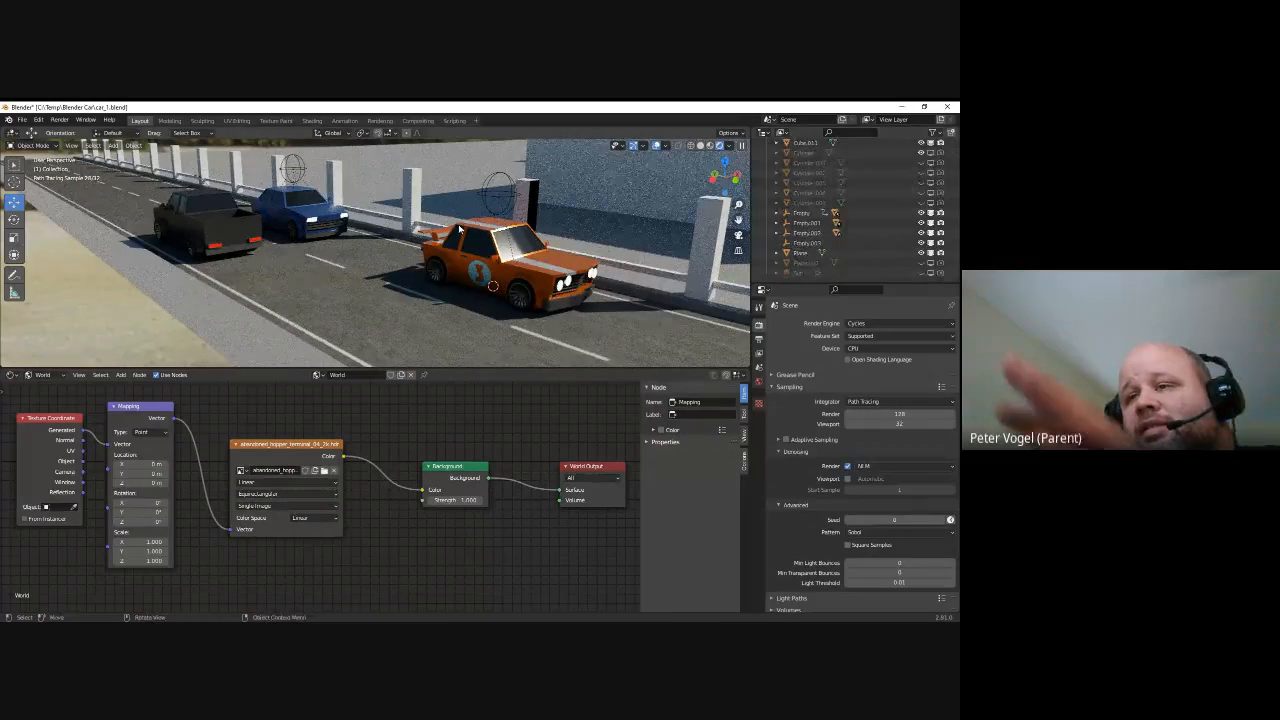
scroll(459, 234, up, 1)
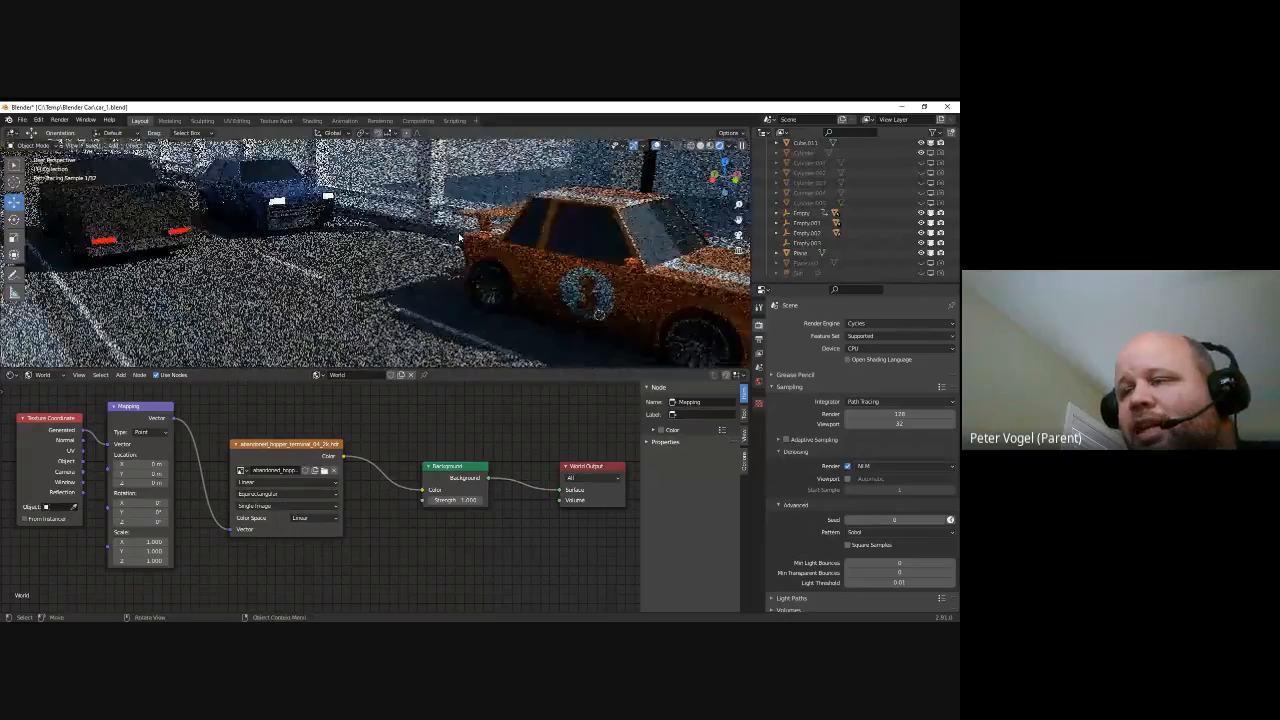
middle_drag(538, 297, 496, 291)
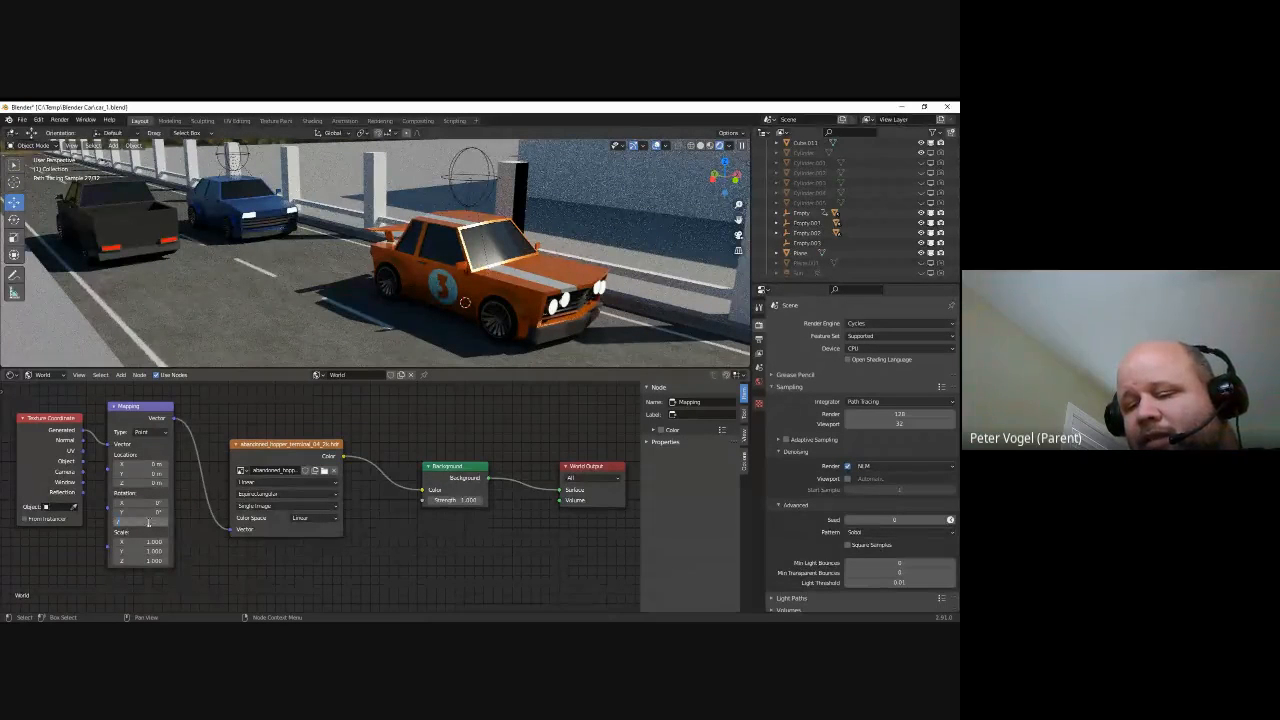
drag(148, 522, 158, 521)
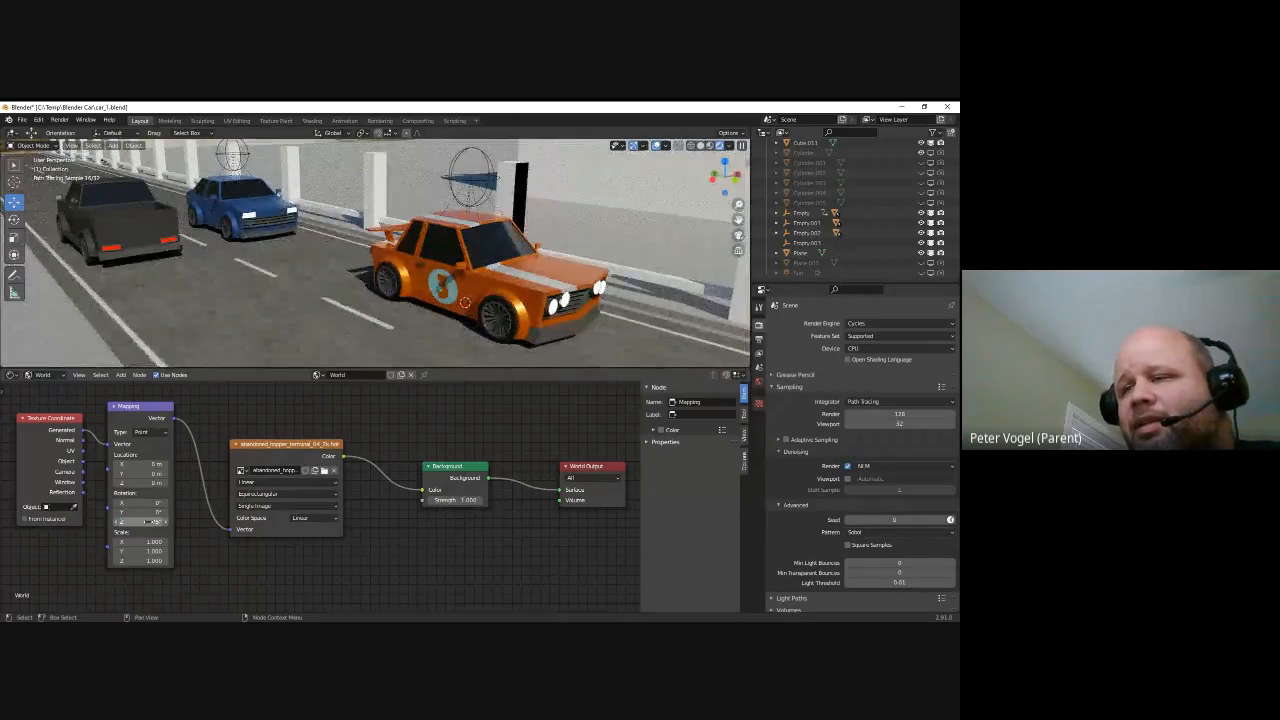
click(146, 521)
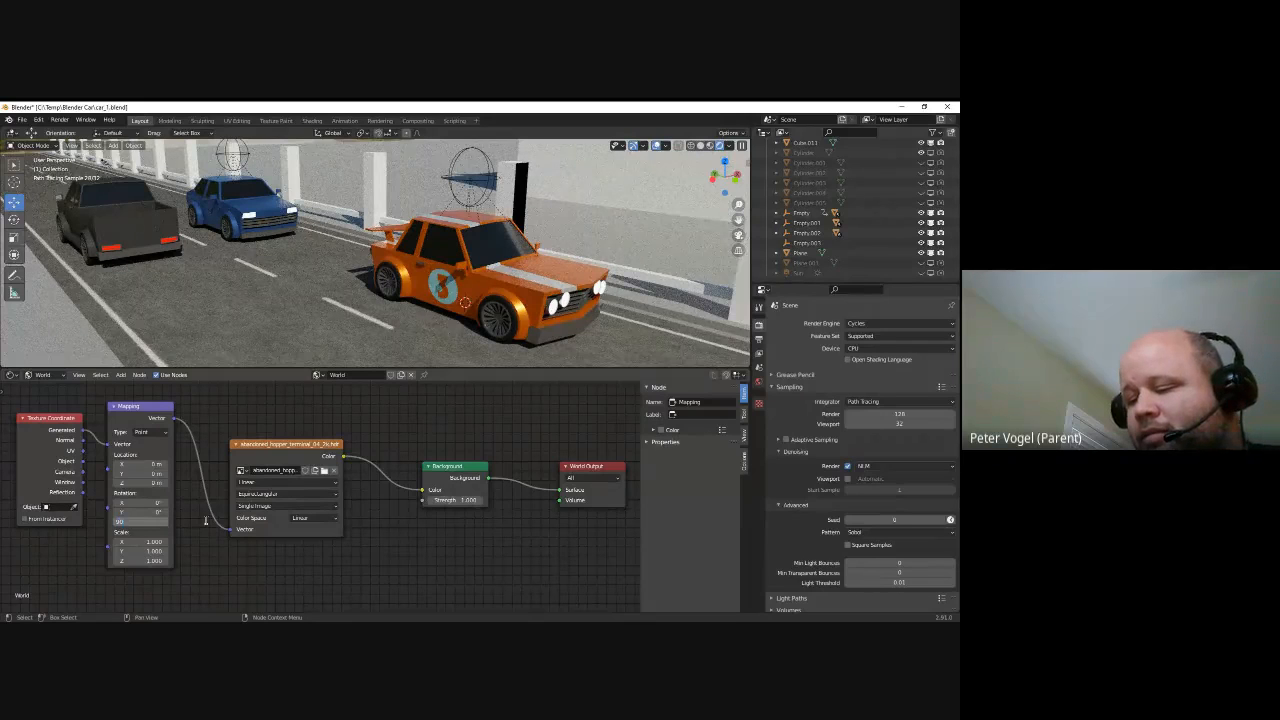
key(Return)
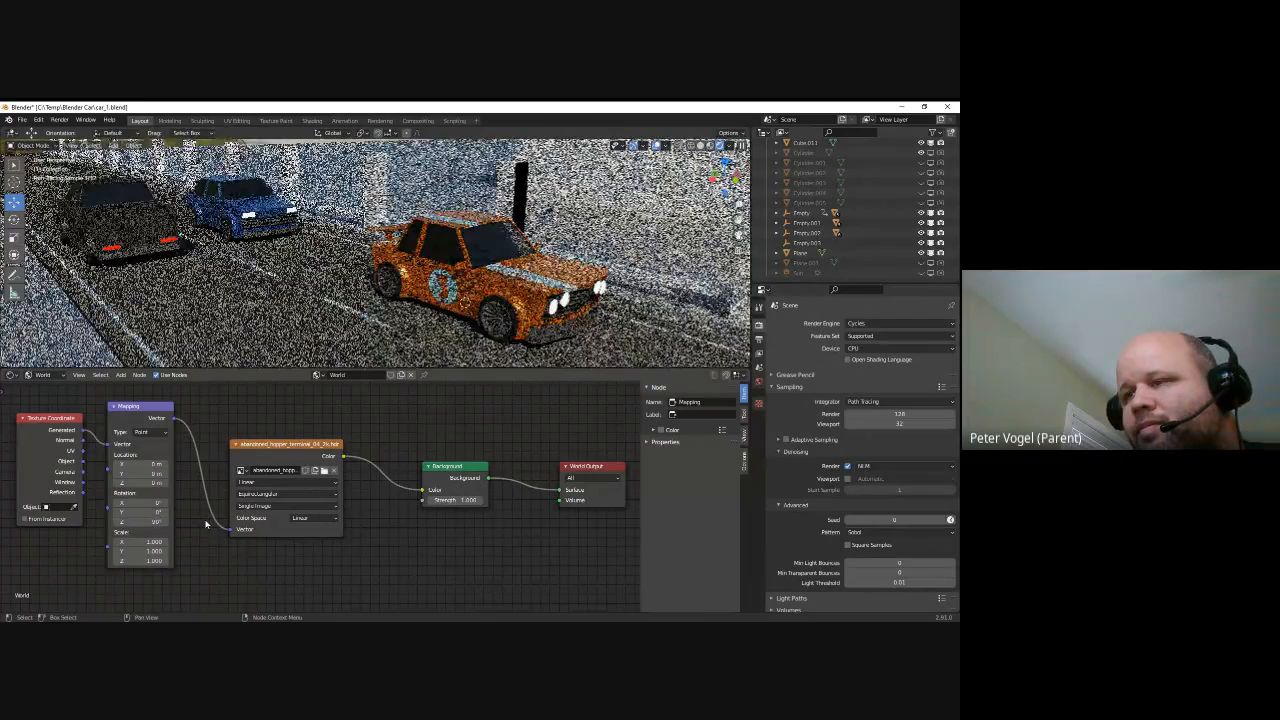
Examine the cars, the roadside fence and the environment background from several angles in the Cycles preview
middle_drag(334, 304, 527, 290)
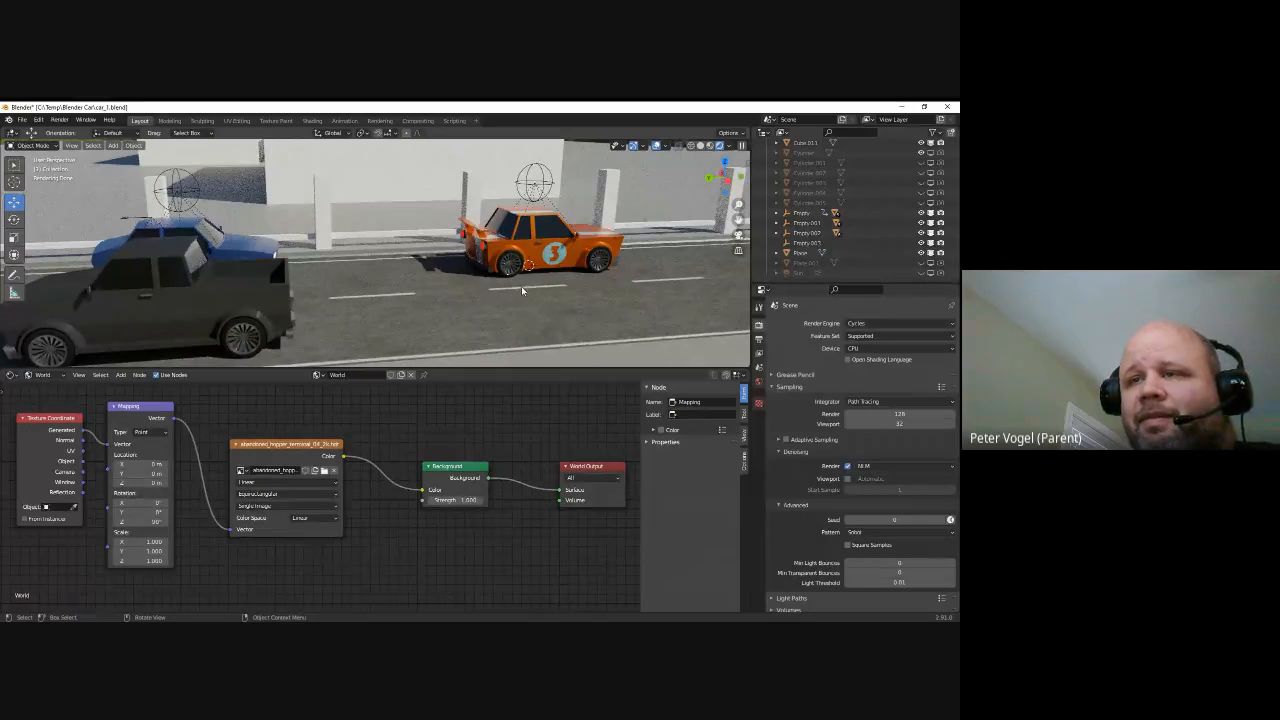
middle_drag(394, 295, 324, 289)
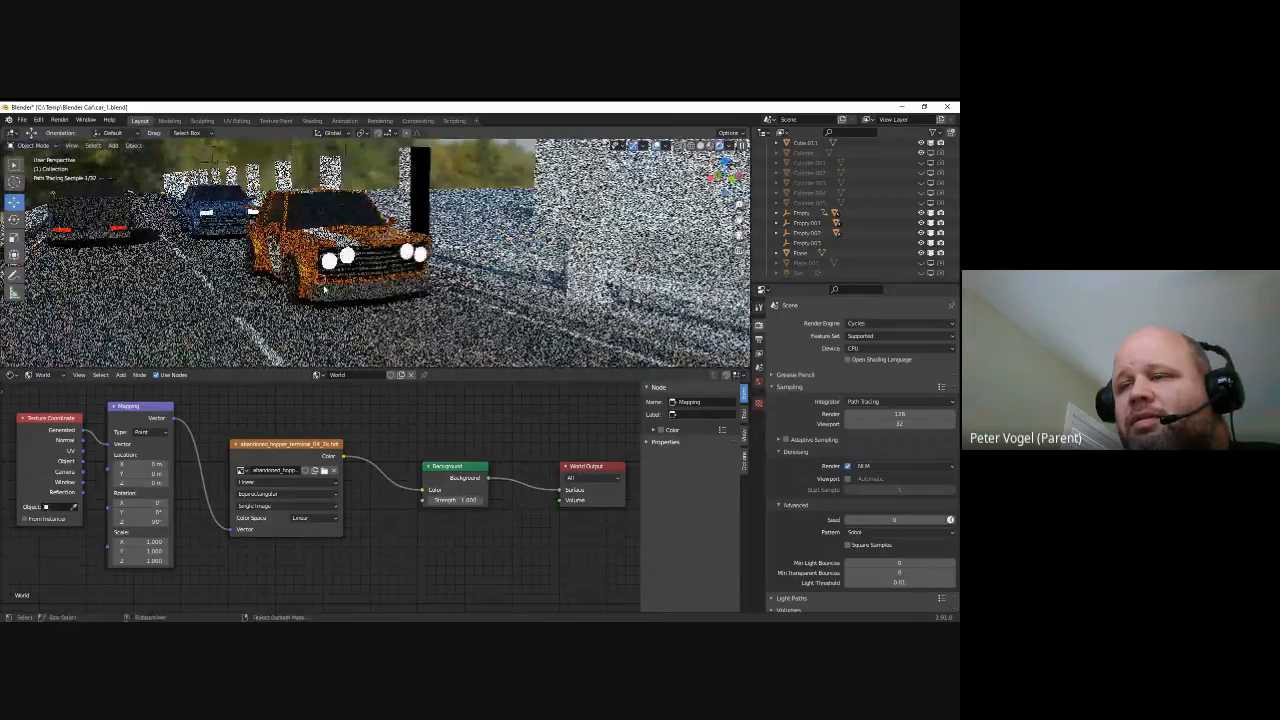
scroll(324, 289, up, 2)
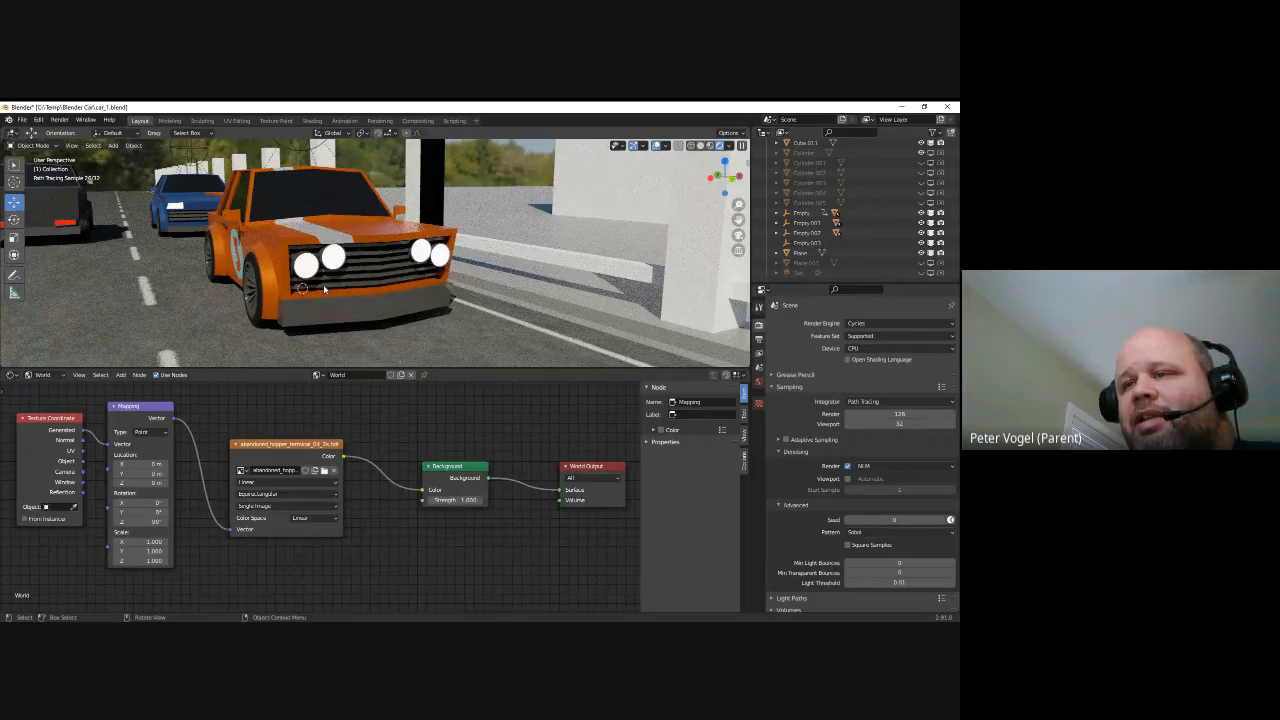
scroll(381, 293, up, 2)
shift+middle_drag(381, 293, 250, 268)
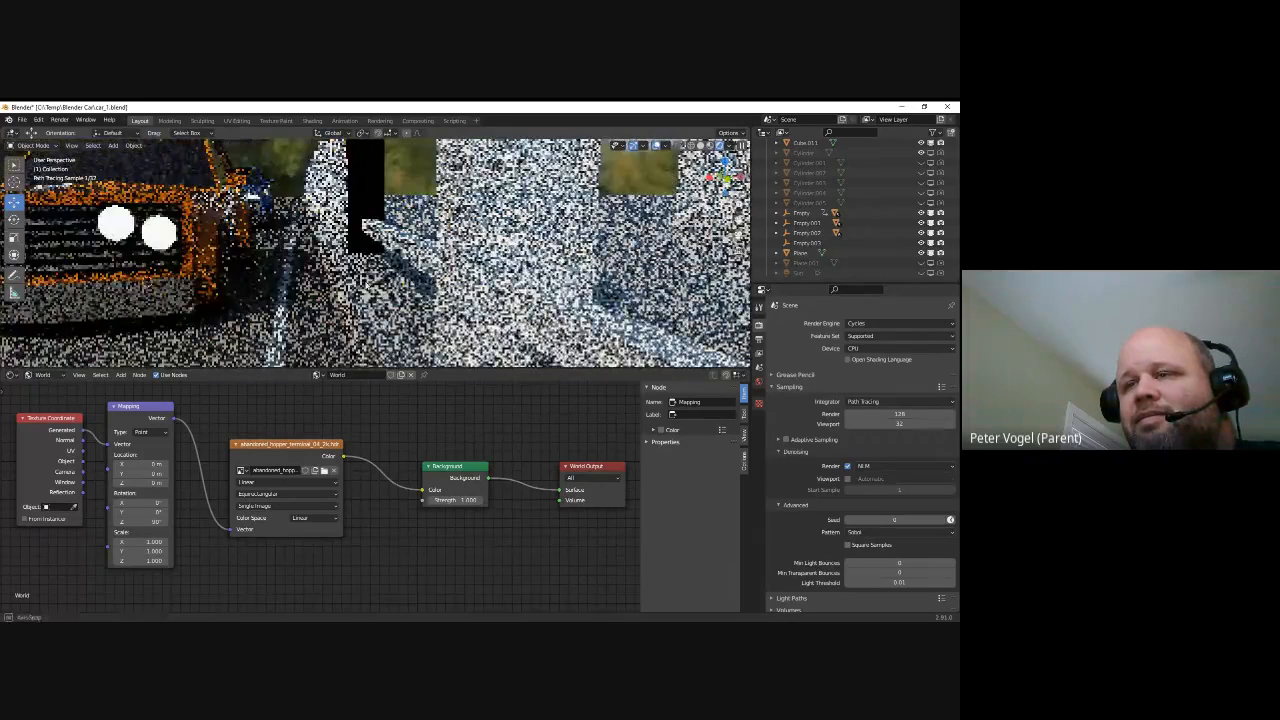
middle_drag(346, 285, 366, 286)
scroll(366, 286, down, 3)
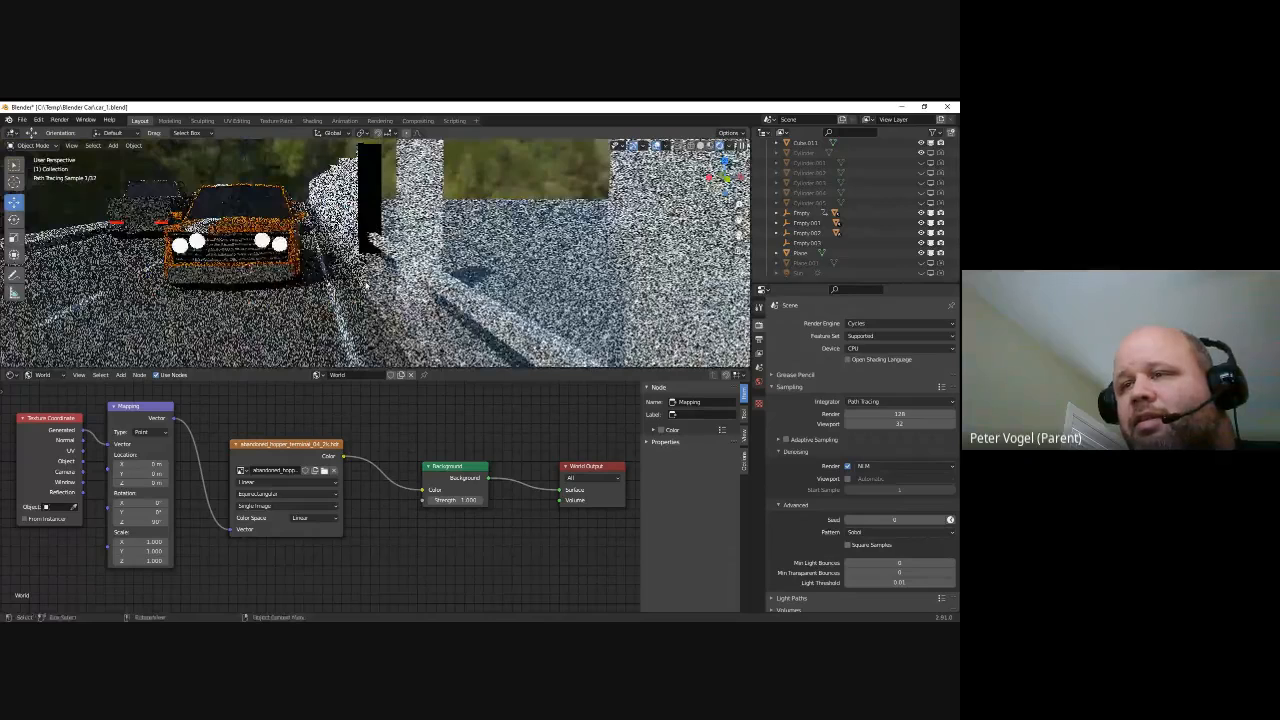
scroll(366, 286, down, 2)
click(548, 173)
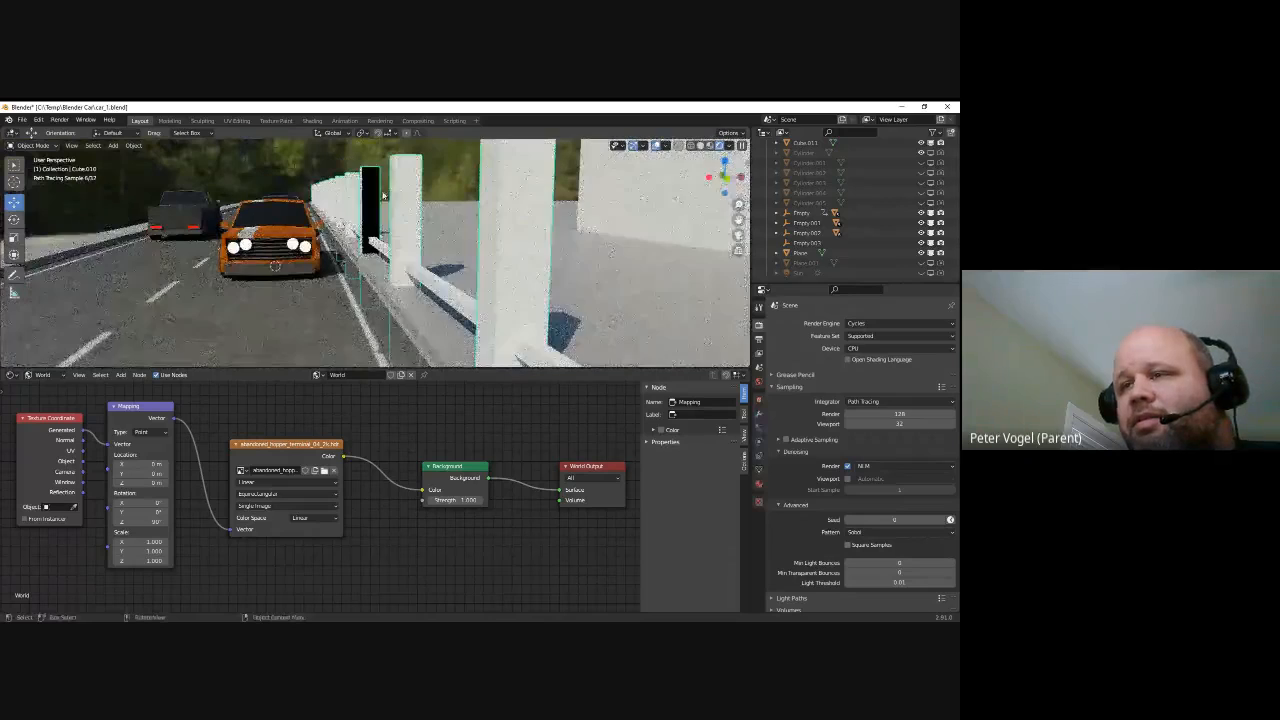
click(276, 178)
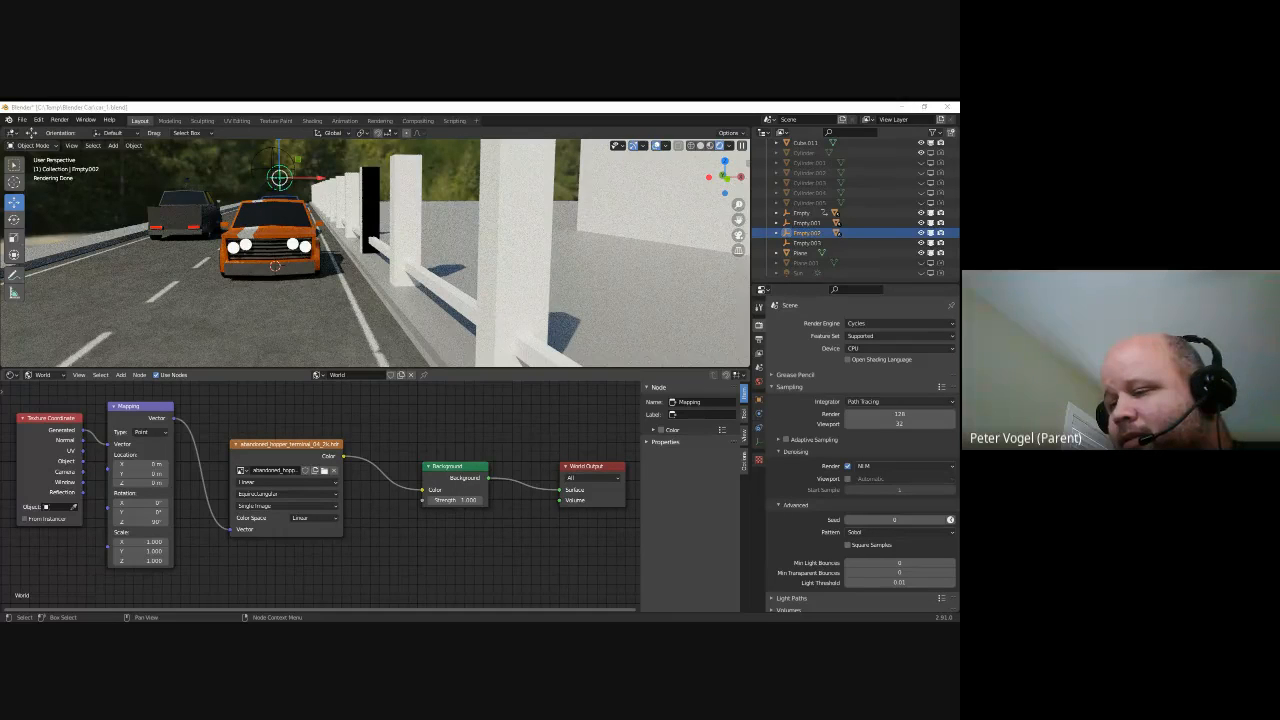
Move the orange car by its controlling empty about 1.5 m along the Y axis
middle_drag(332, 271, 415, 242)
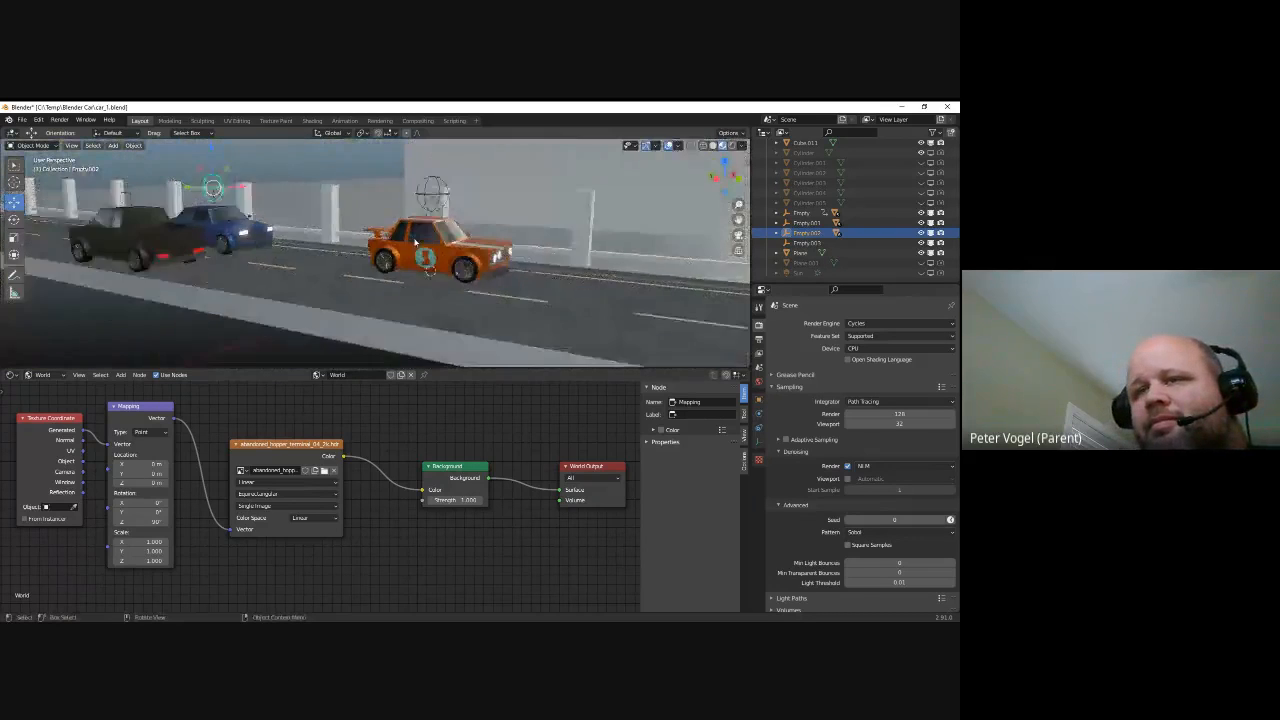
scroll(415, 242, down, 3)
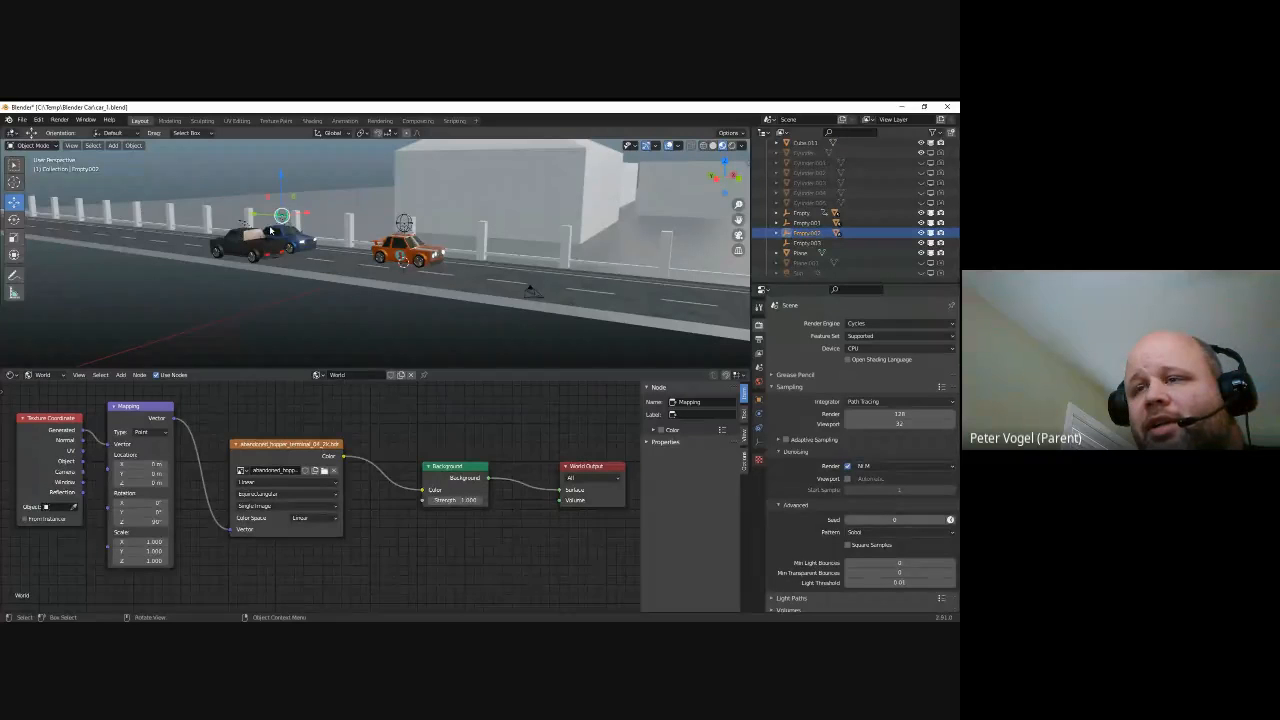
scroll(394, 291, up, 5)
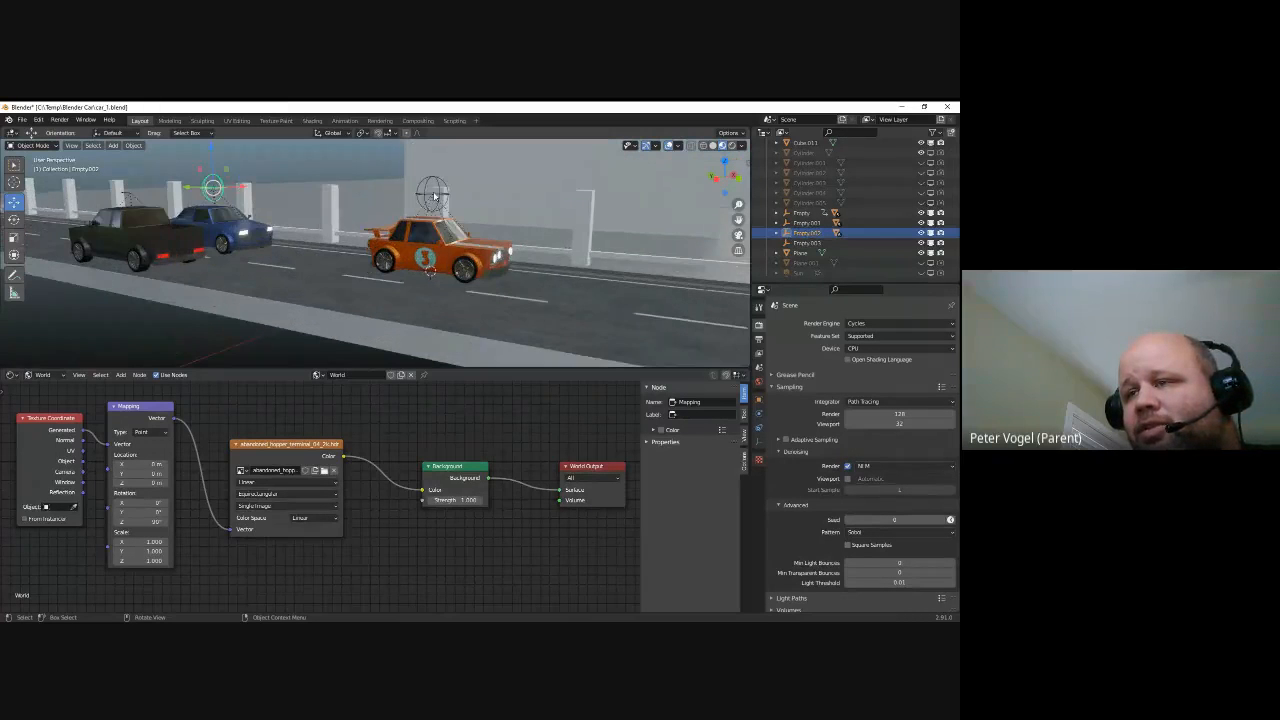
click(447, 220)
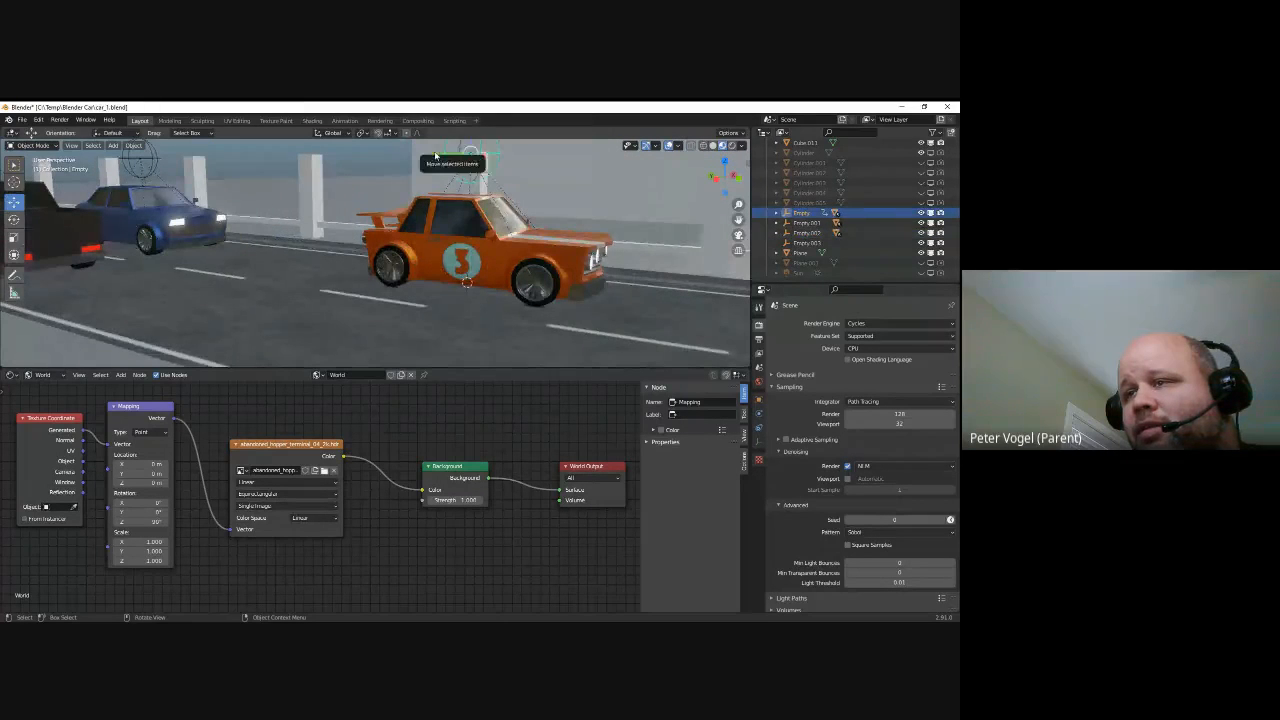
key(g)
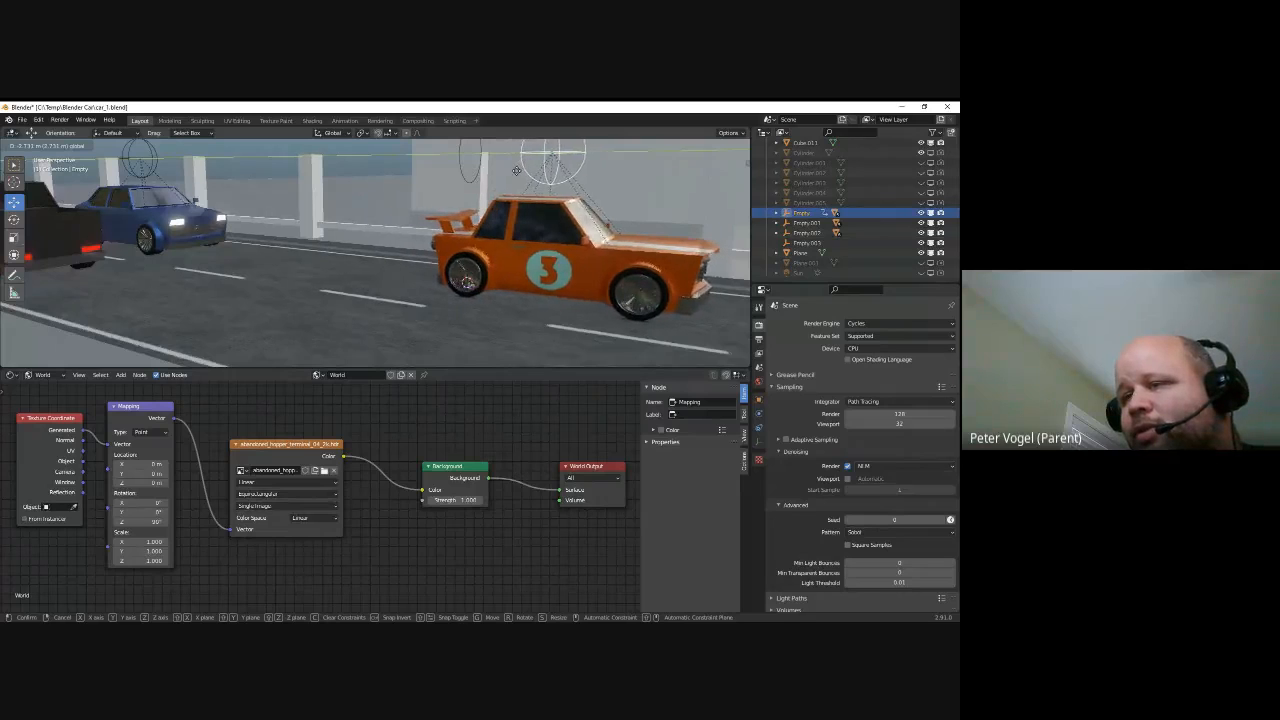
click(387, 252)
Select the blue car's empty, replace the world node editor with the Timeline and set the current frame to 0
scroll(387, 252, down, 5)
scroll(328, 265, down, 4)
mouse_move(328, 265)
middle_down()
mouse_move(352, 302)
mouse_move(415, 313)
mouse_move(293, 268)
mouse_move(328, 242)
middle_up()
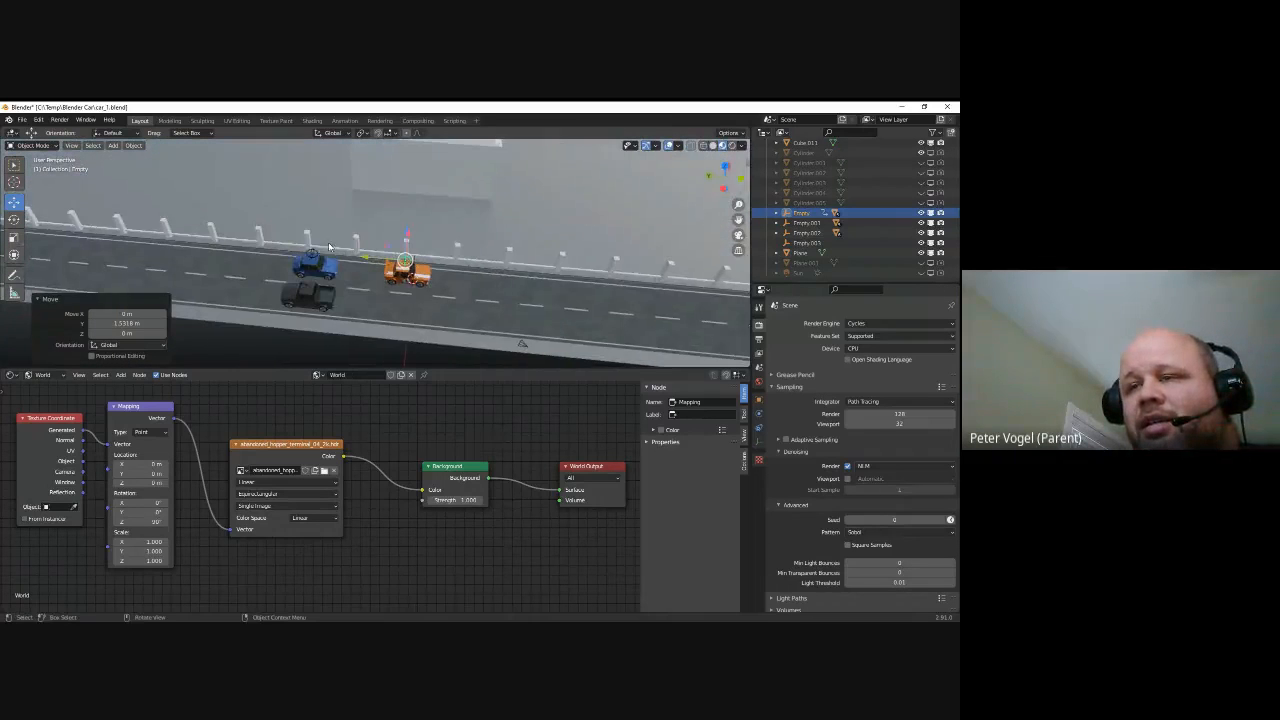
click(312, 254)
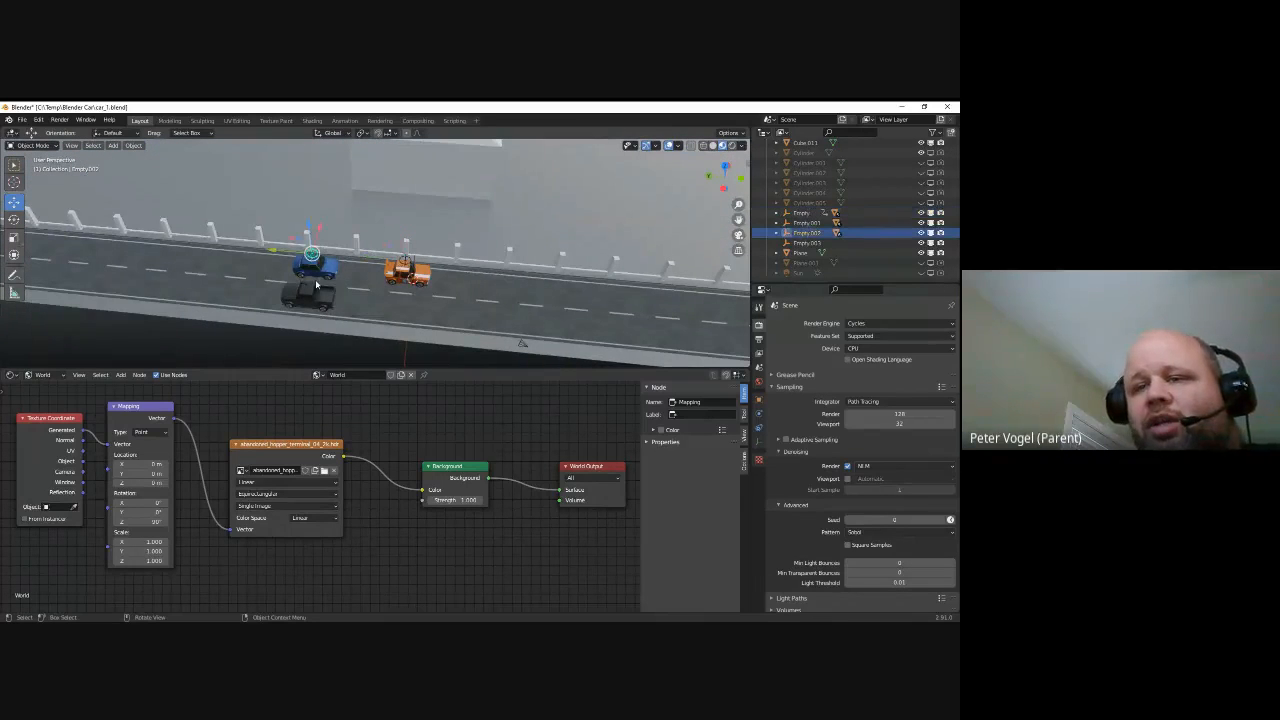
click(12, 376)
click(135, 413)
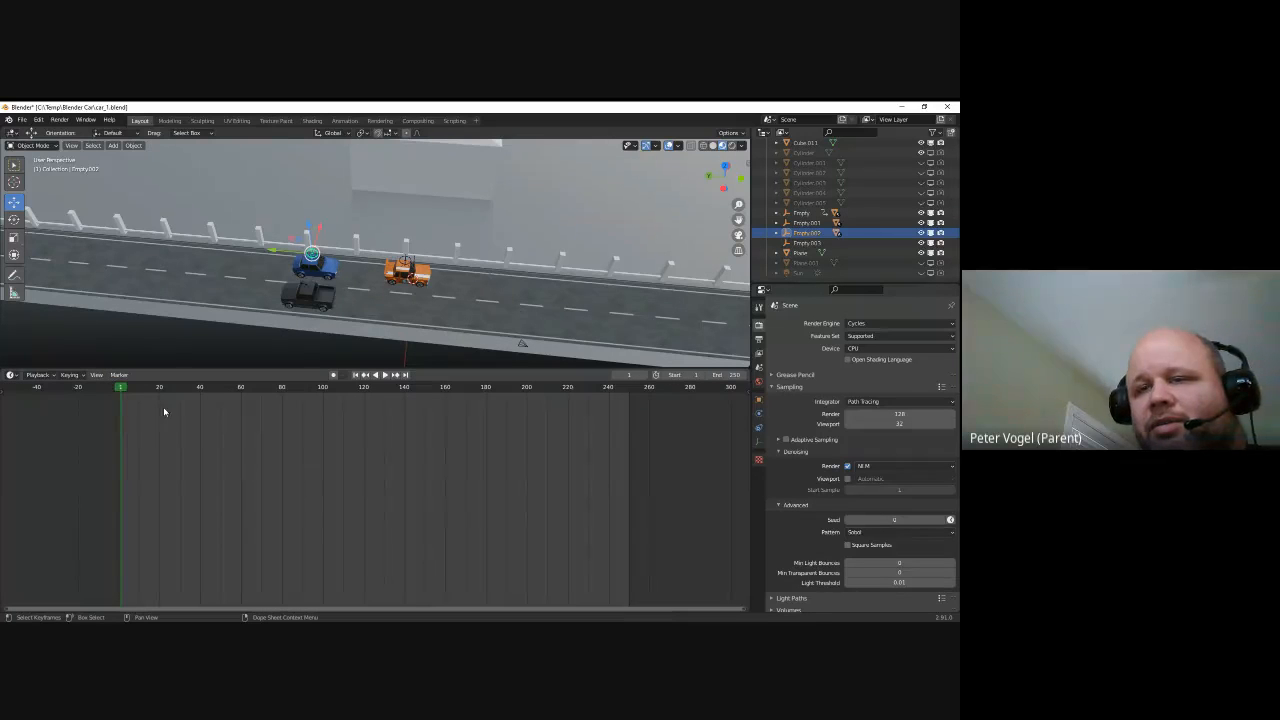
drag(121, 389, 114, 390)
Move the blue car by its empty along the Y axis, far back down the road behind the other two cars
shift+middle_drag(225, 297, 325, 299)
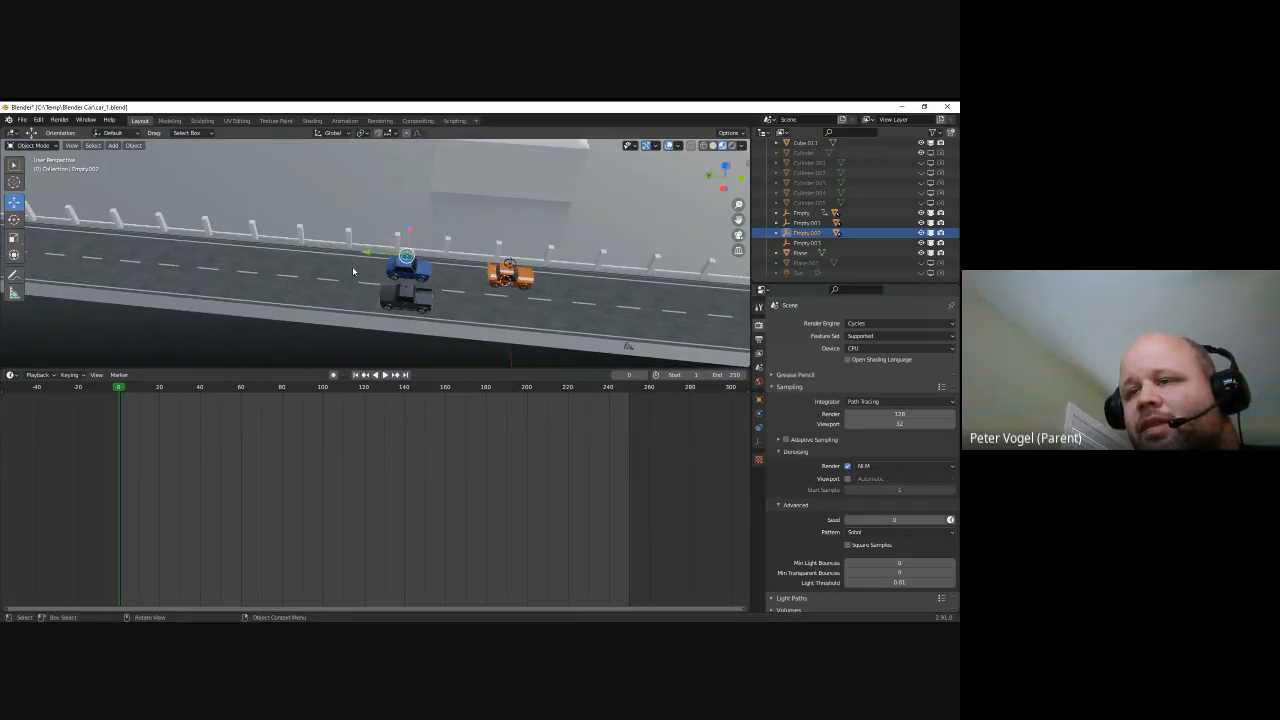
drag(378, 255, 80, 226)
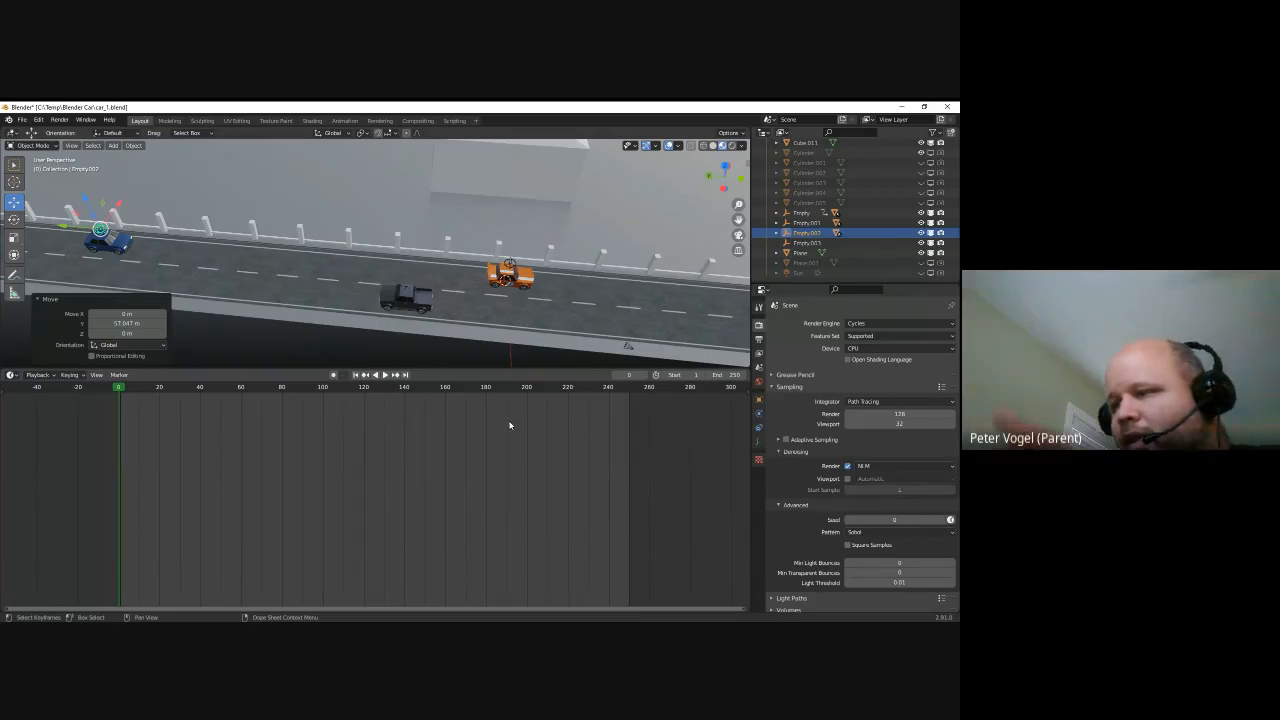
Insert location keyframes for the blue car's empty at frame 0
click(758, 399)
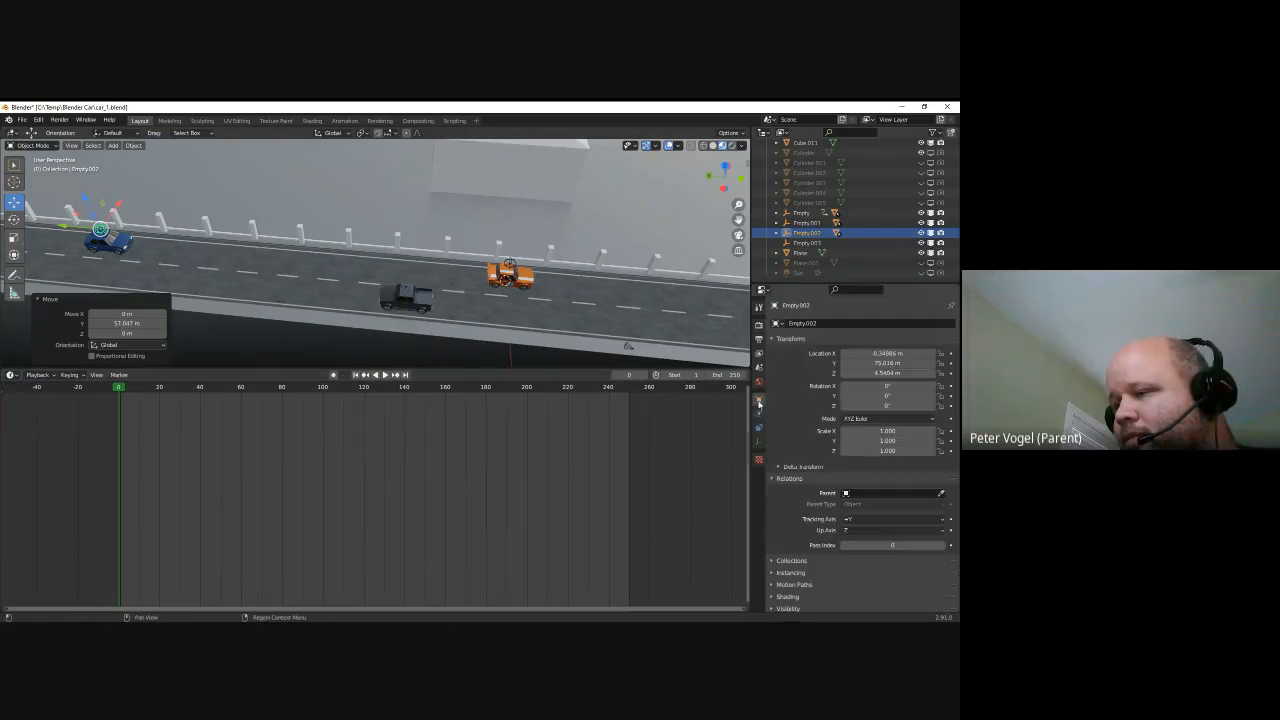
right_click(877, 364)
click(877, 364)
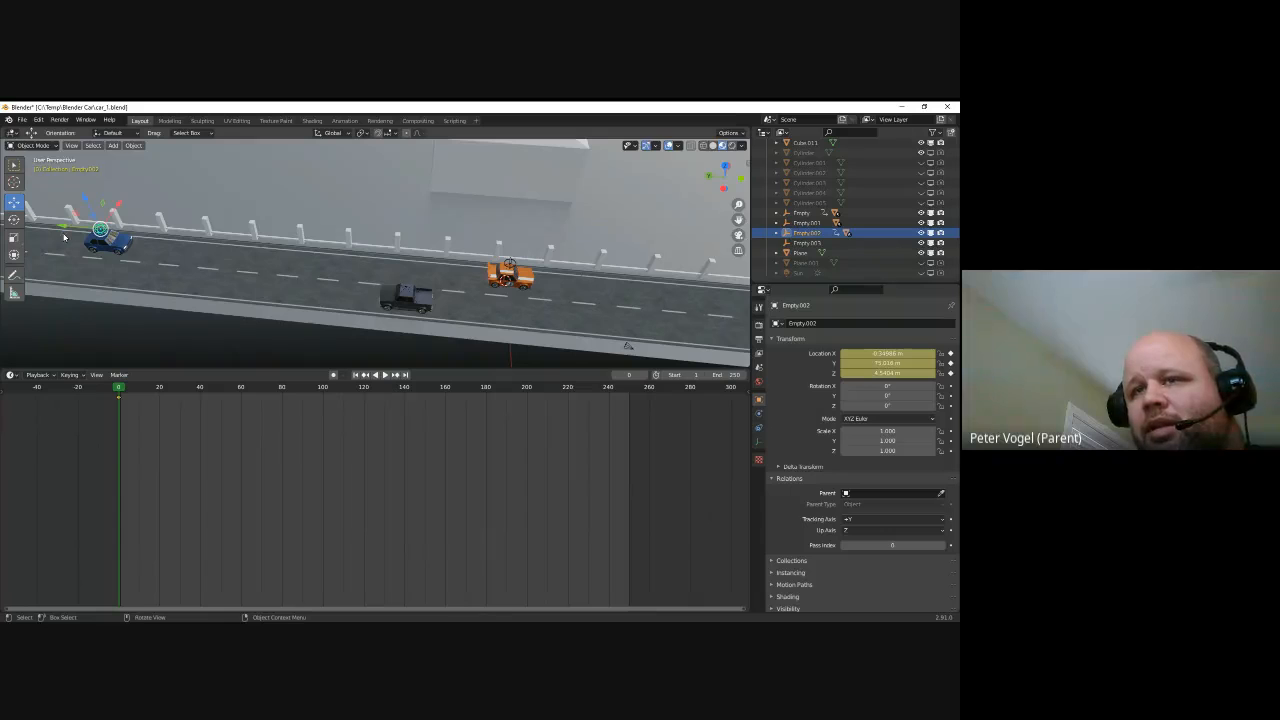
At frame 250, move the blue car's empty about 77 m along negative Y and insert location keyframes
drag(61, 228, 420, 260)
drag(518, 384, 630, 390)
drag(58, 226, 478, 261)
right_click(890, 364)
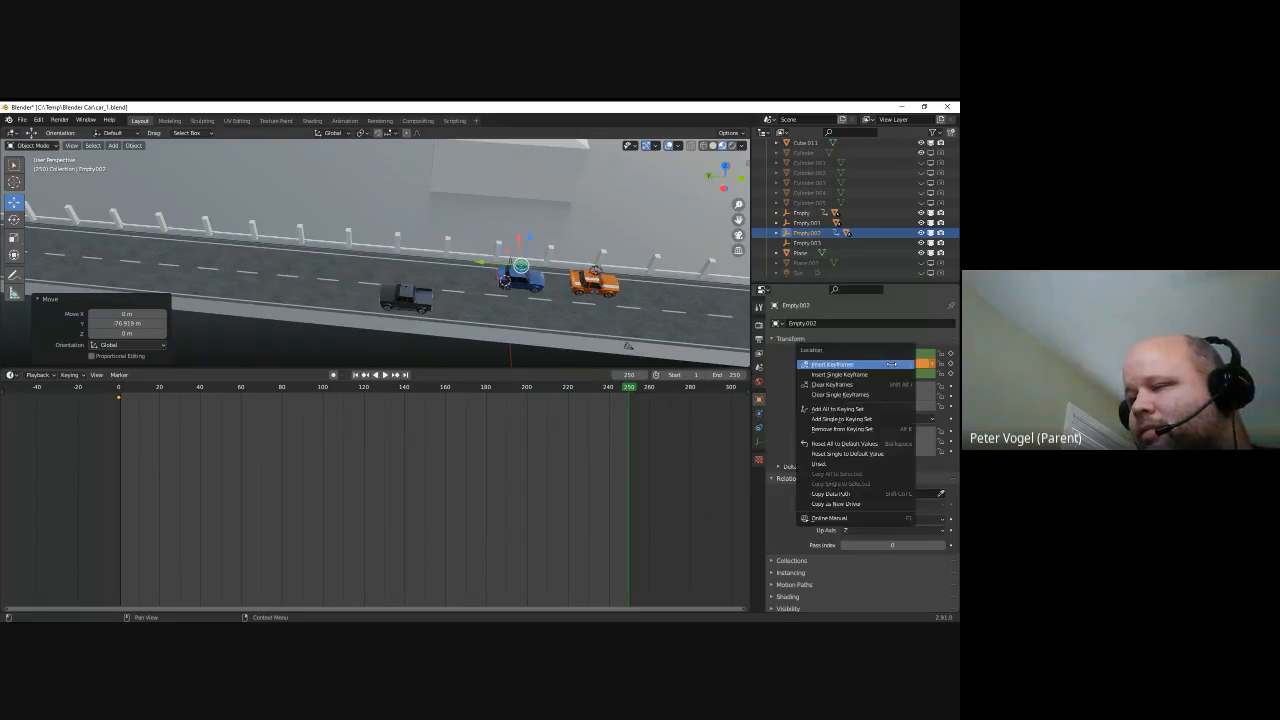
click(890, 364)
Play and scrub the animation from frame 0 to check the blue car's motion
key(shift+Left)
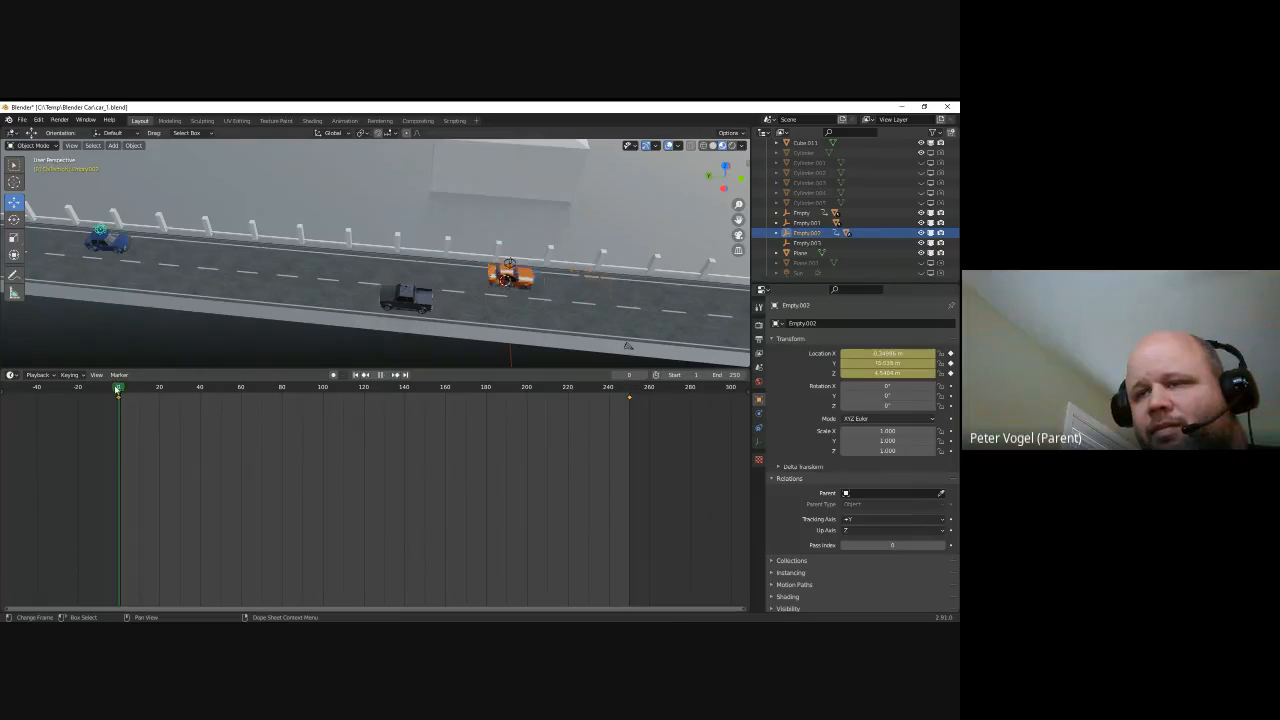
key(space)
drag(331, 407, 119, 440)
key(space)
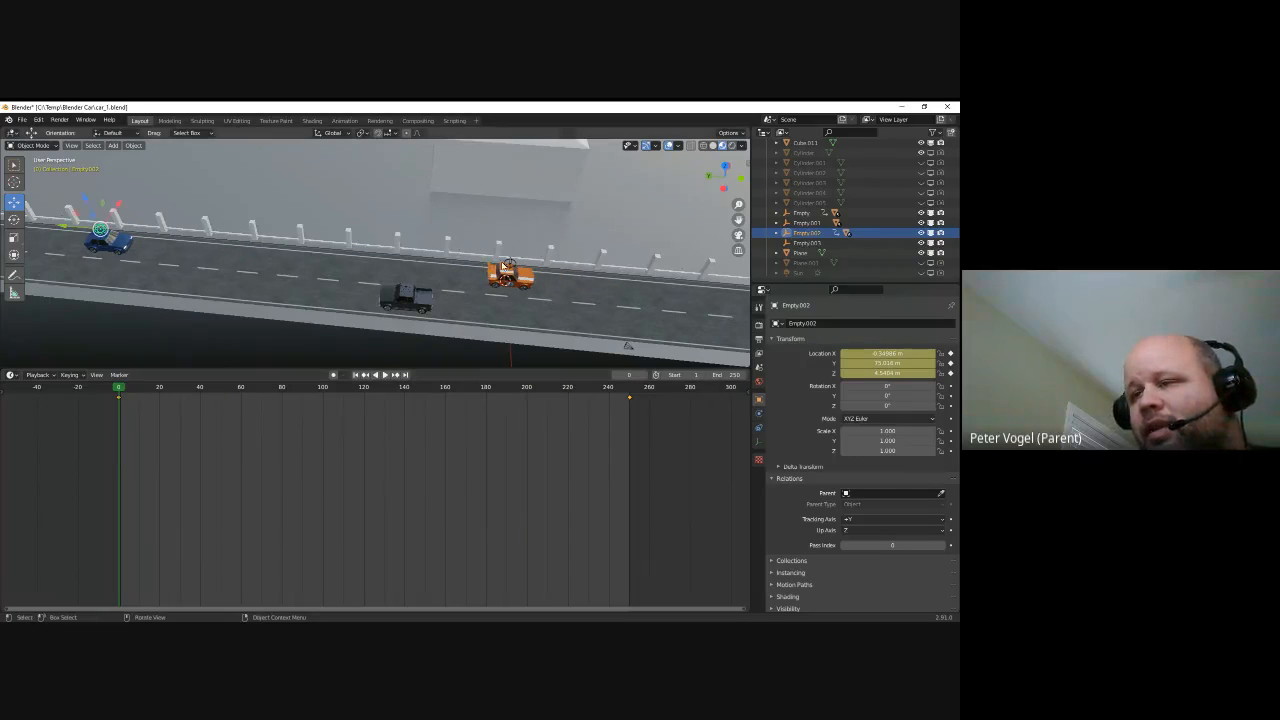
Undo the accidental move of Empty.003 at the orange car and hide that empty
click(476, 270)
drag(476, 263, 446, 271)
key(ctrl+z)
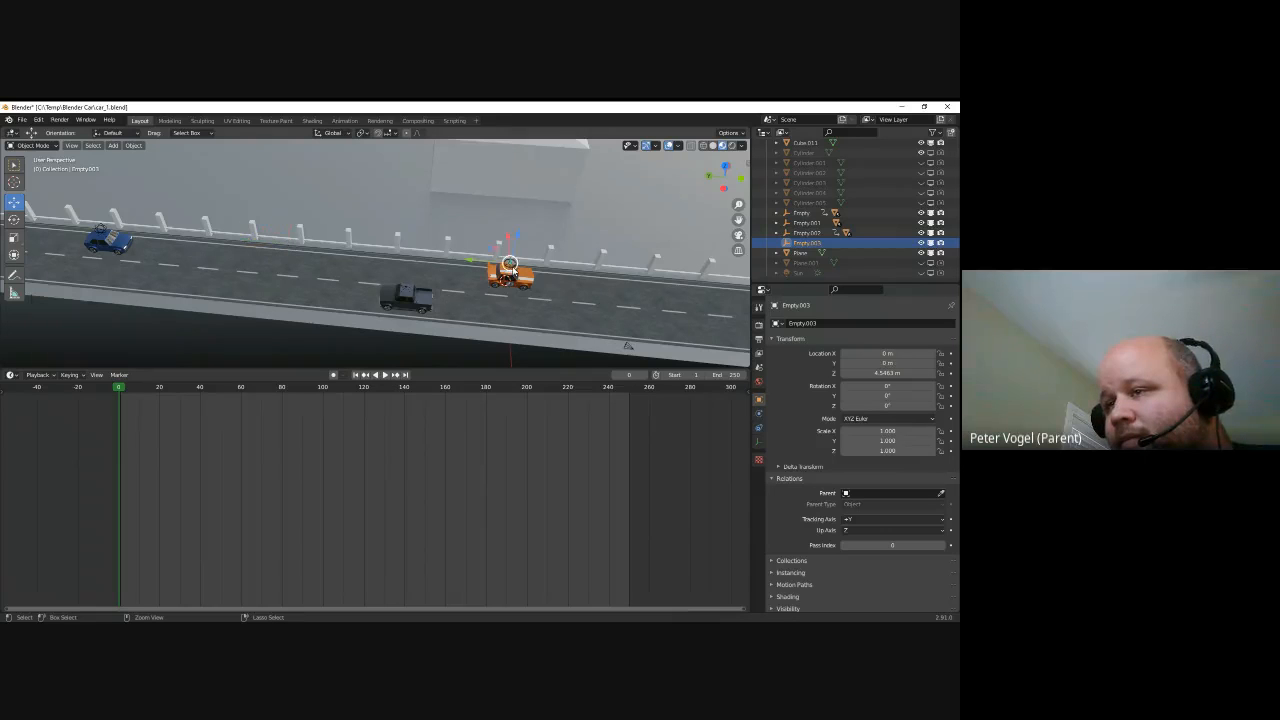
click(921, 243)
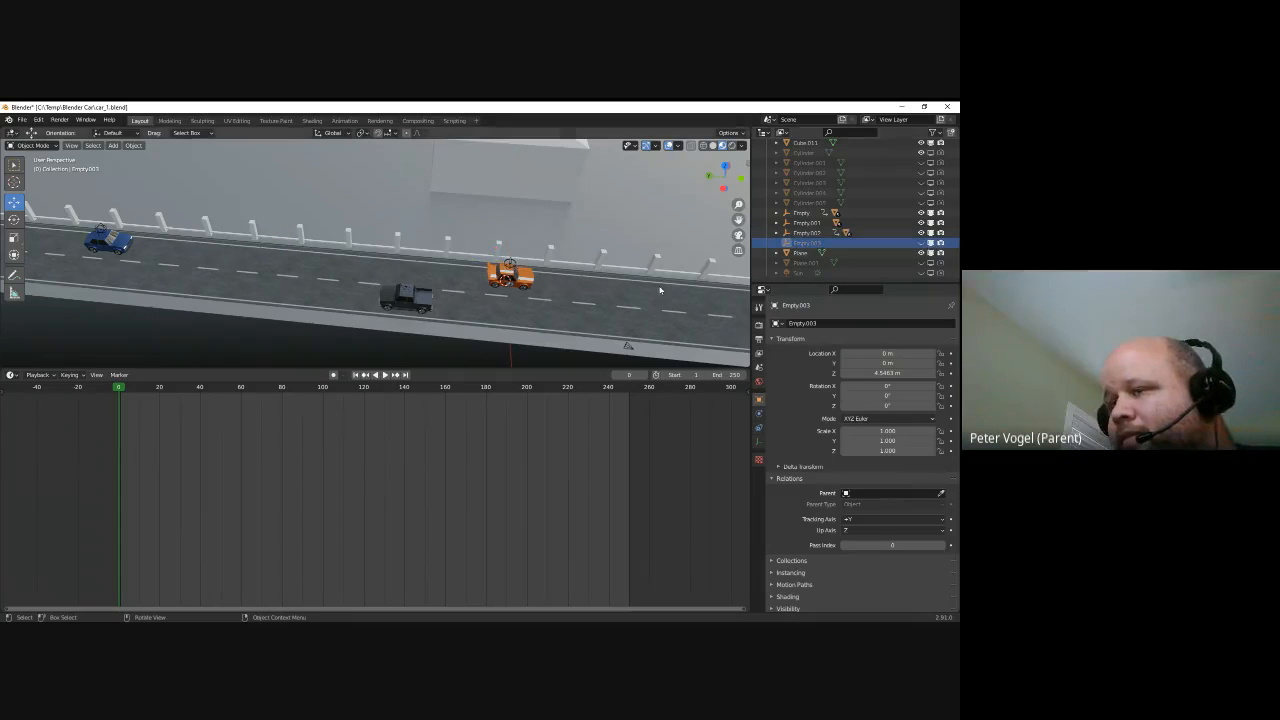
At frame 0, move the orange car's empty about 62 m along Y and replace its location keyframes
click(509, 262)
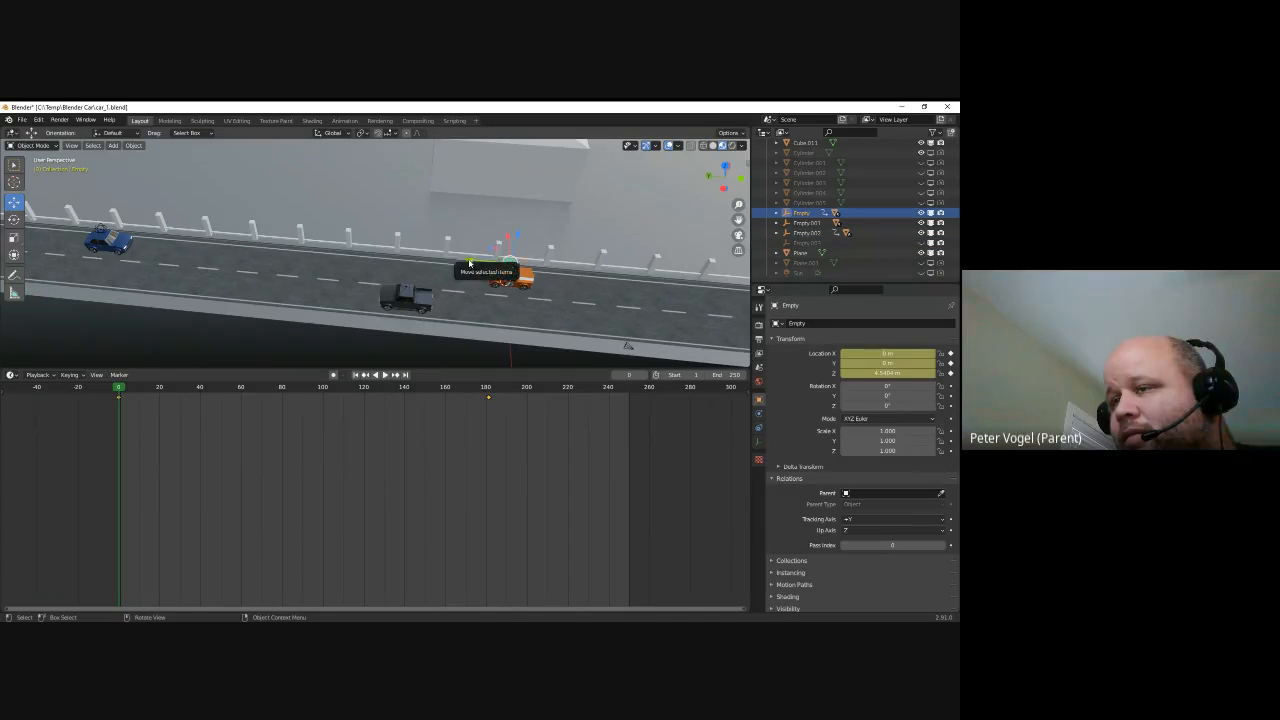
key(g)
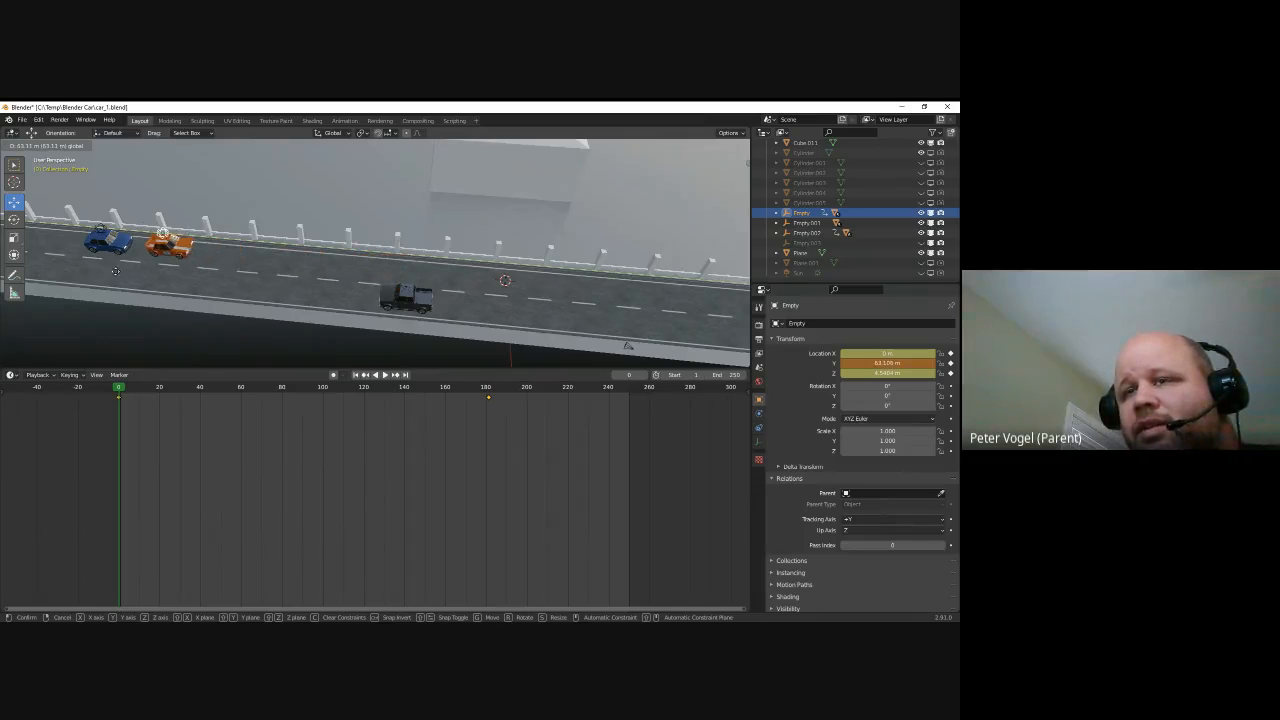
click(717, 271)
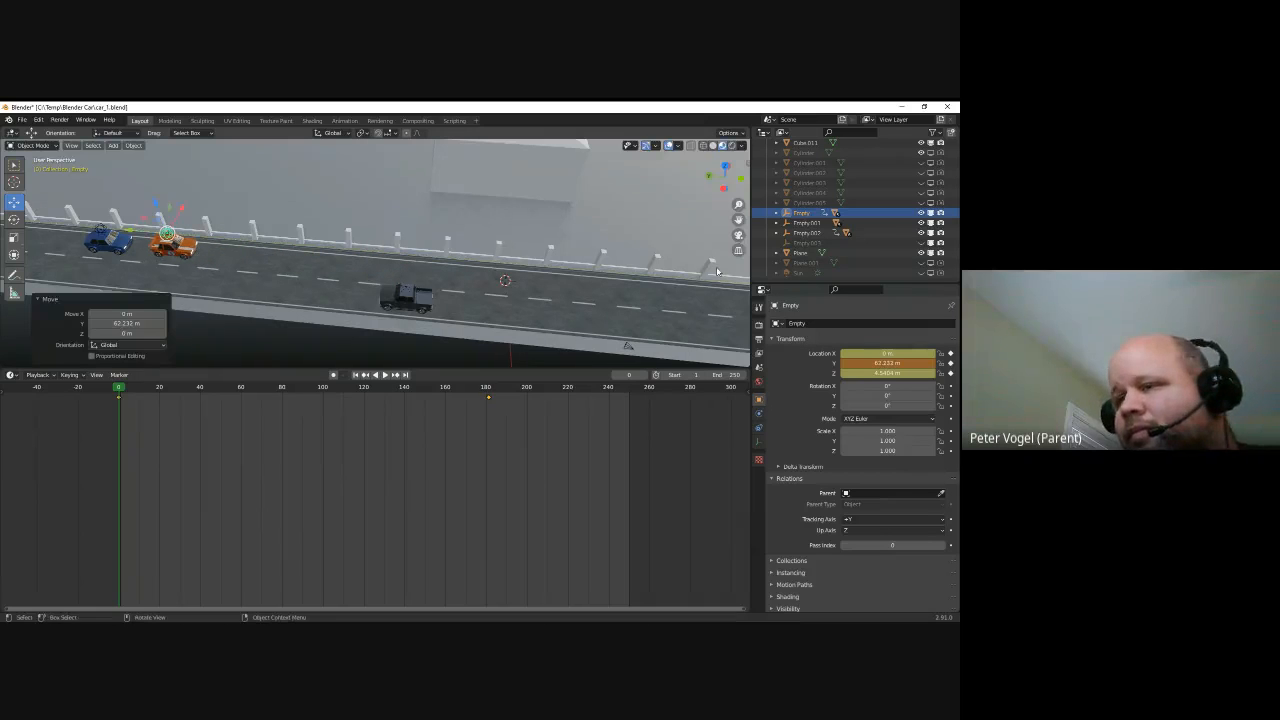
right_click(885, 362)
click(870, 368)
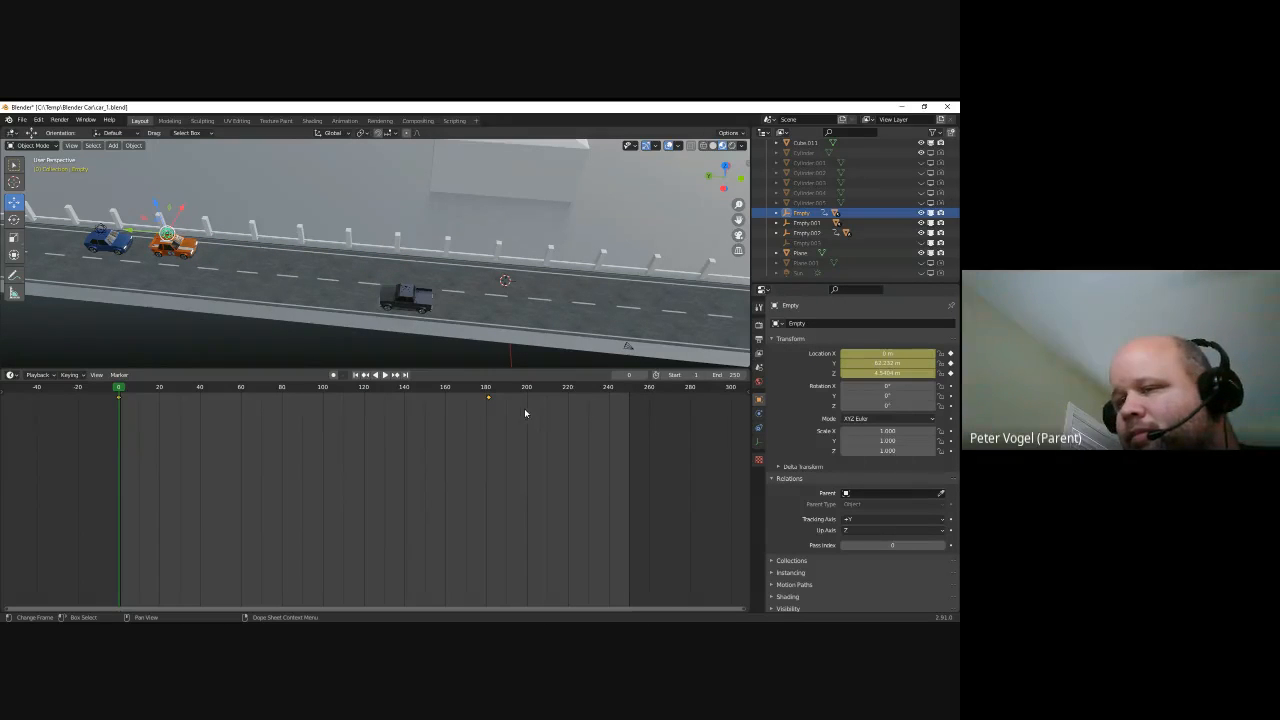
Shift the orange car's end keyframe to frame 250, move its empty about 25.7 m further along negative Y there and replace the keyframes
key(g)
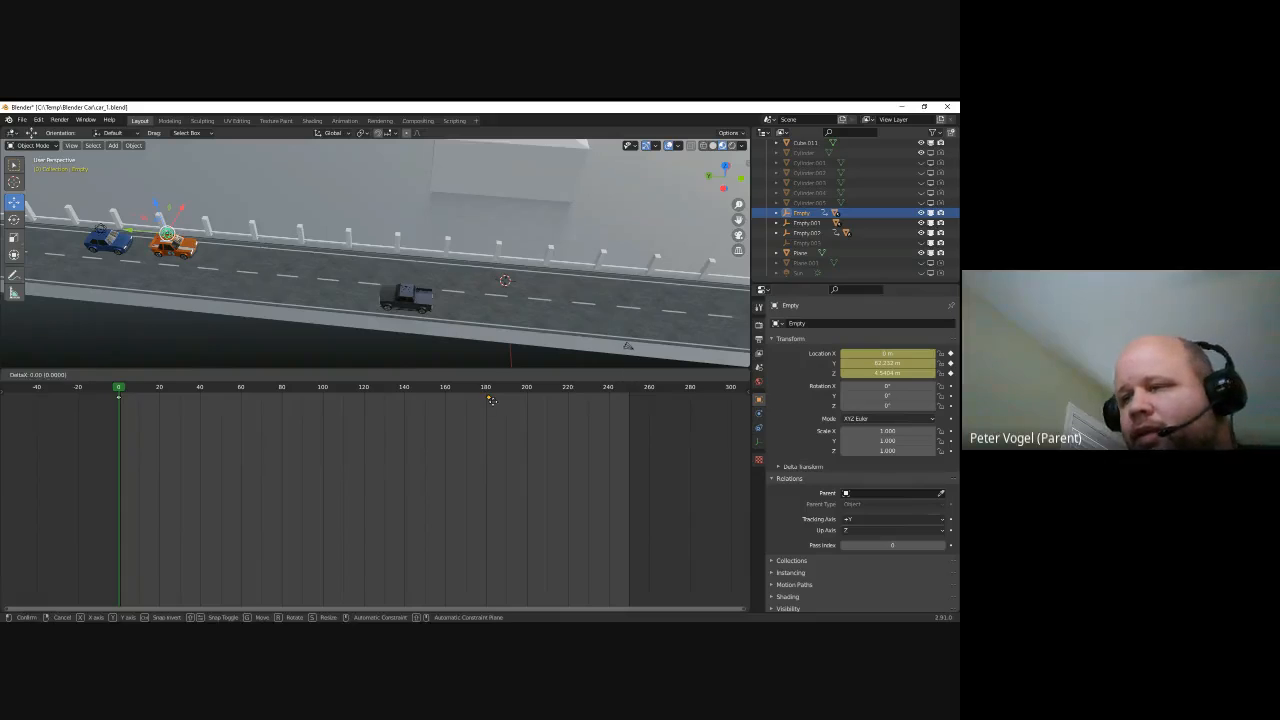
click(627, 409)
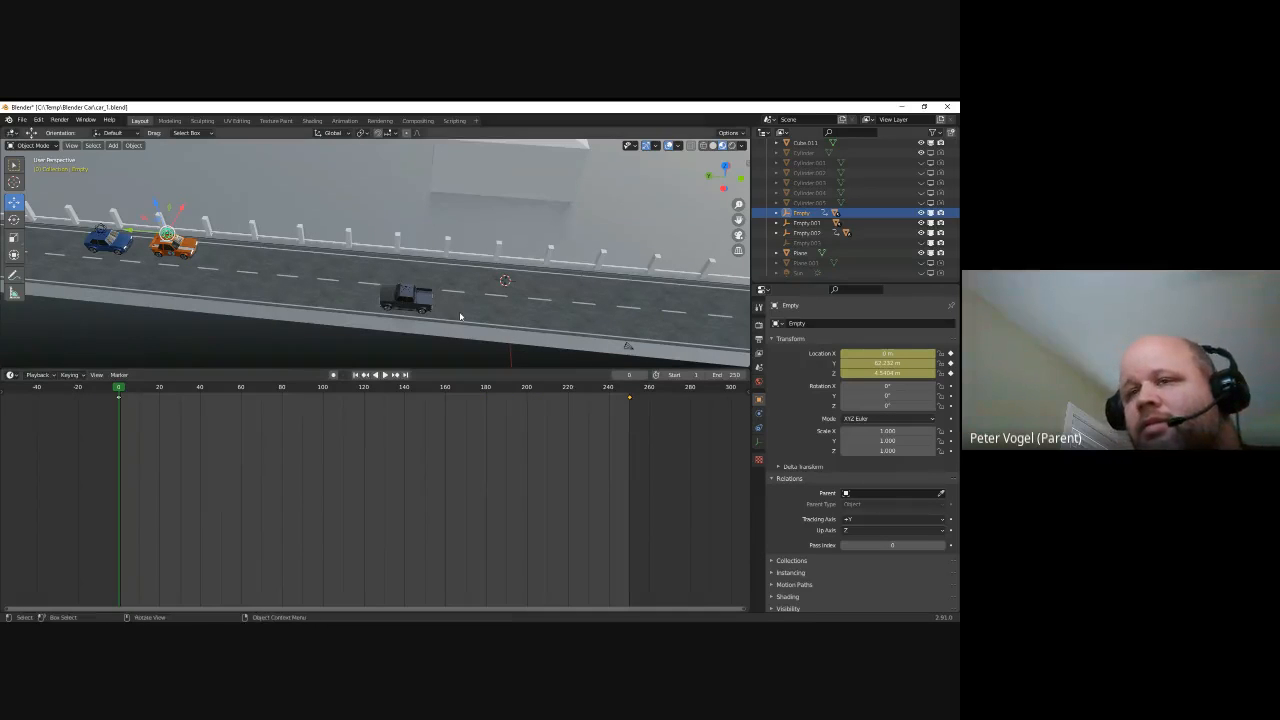
click(395, 375)
middle_drag(560, 280, 272, 262)
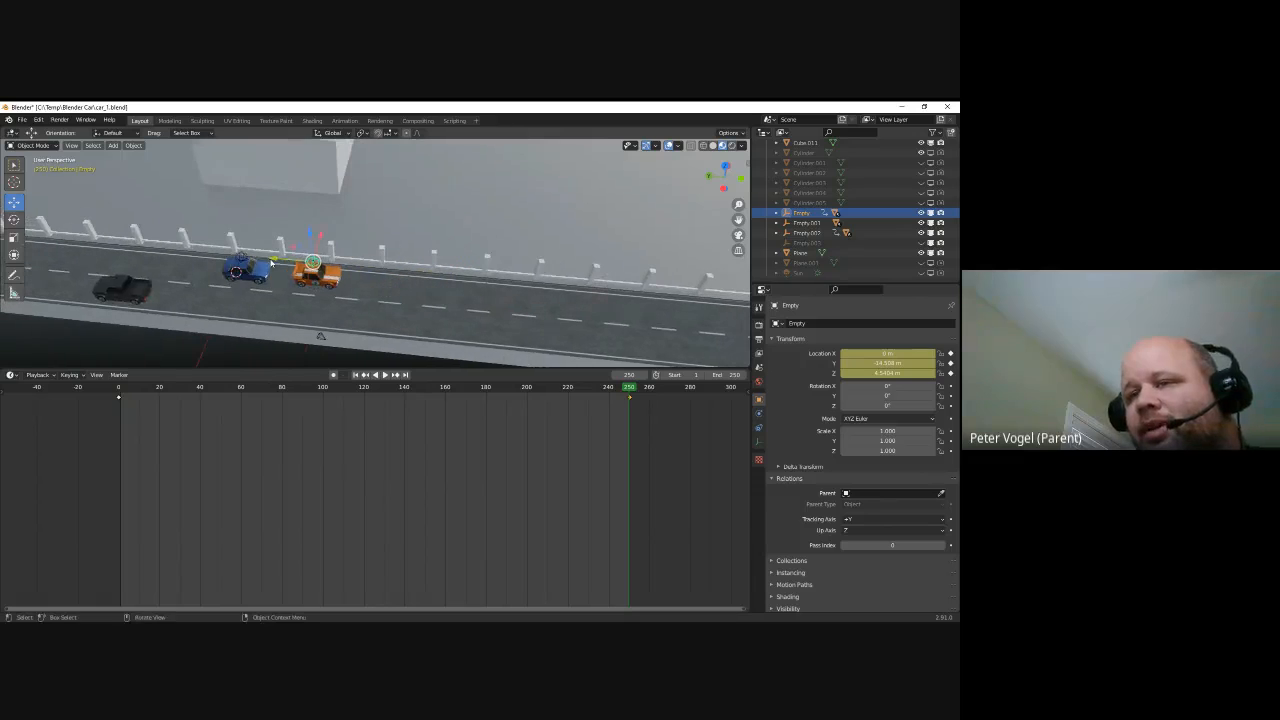
drag(275, 263, 428, 275)
right_click(875, 364)
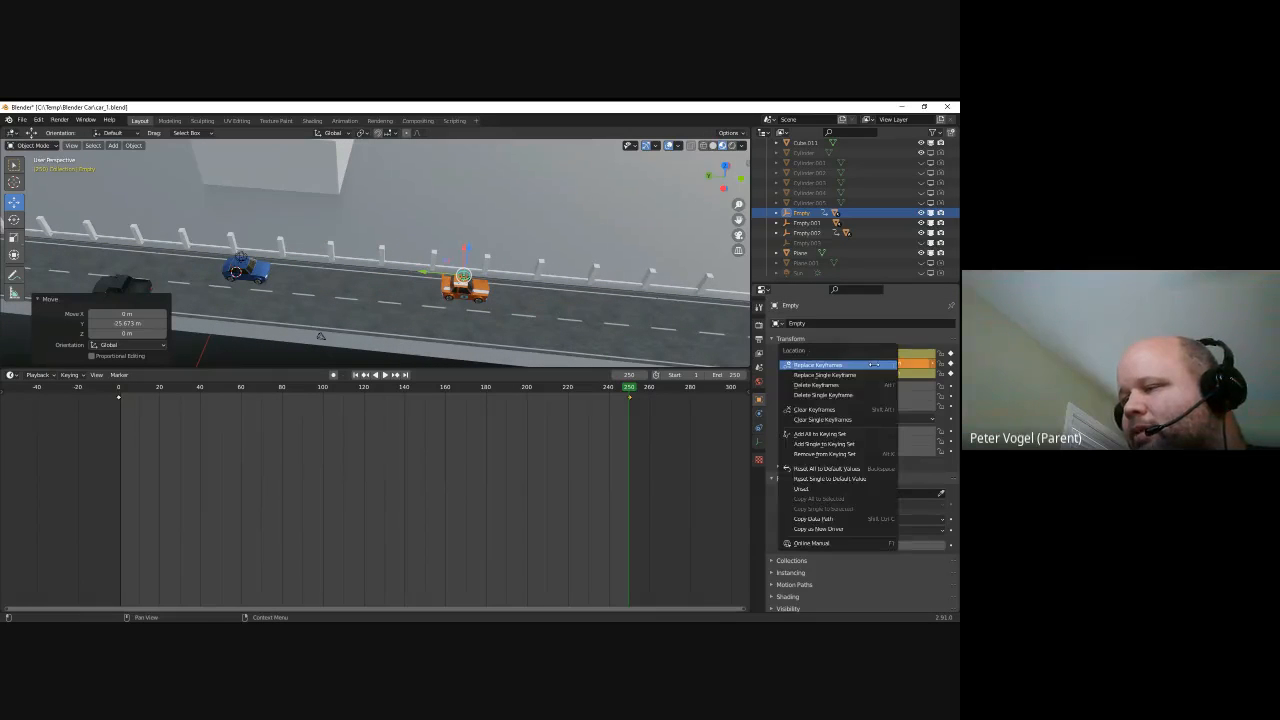
click(875, 364)
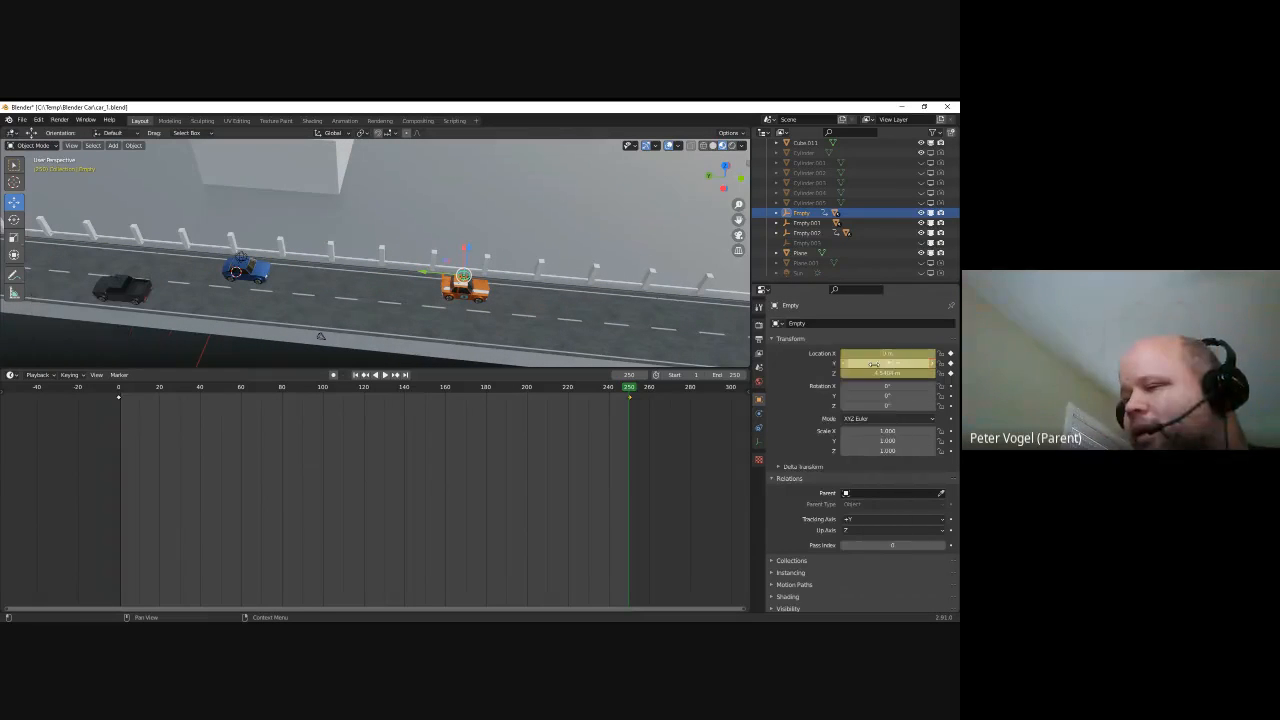
At frame 250, move the black pickup's empty about 35 m along positive Y and insert location keyframes
click(116, 278)
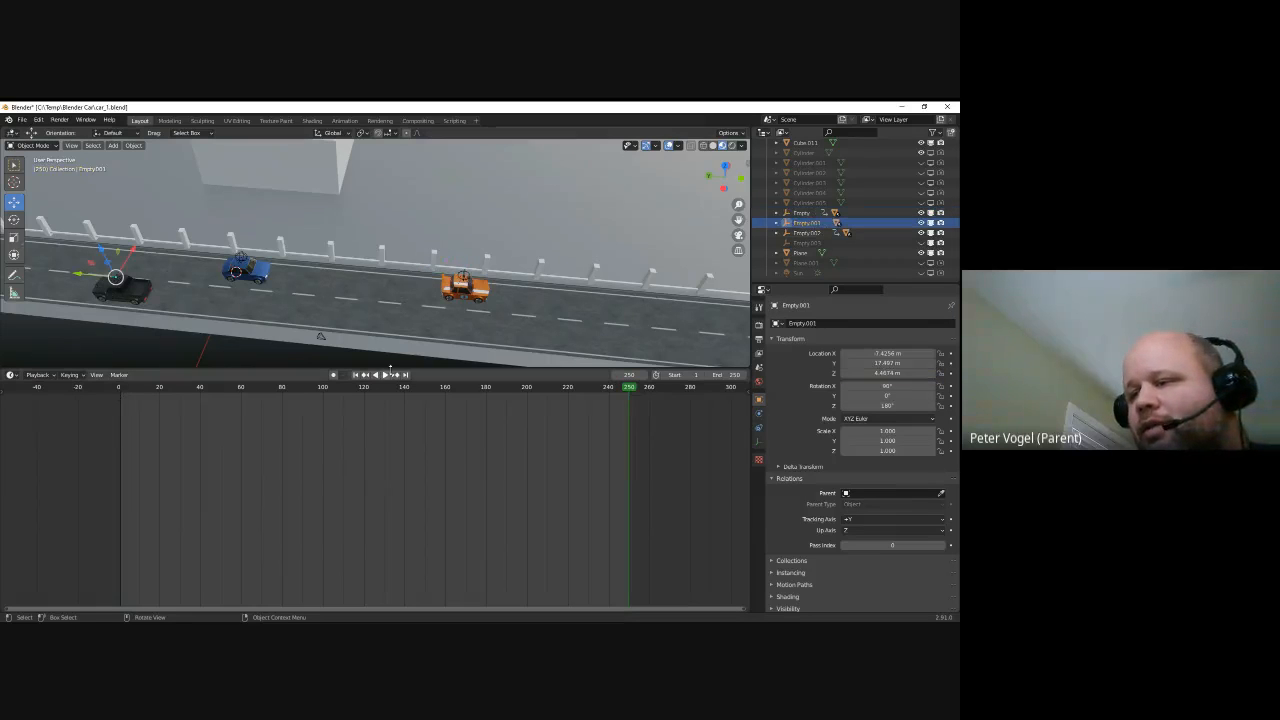
shift+middle_drag(232, 312, 395, 311)
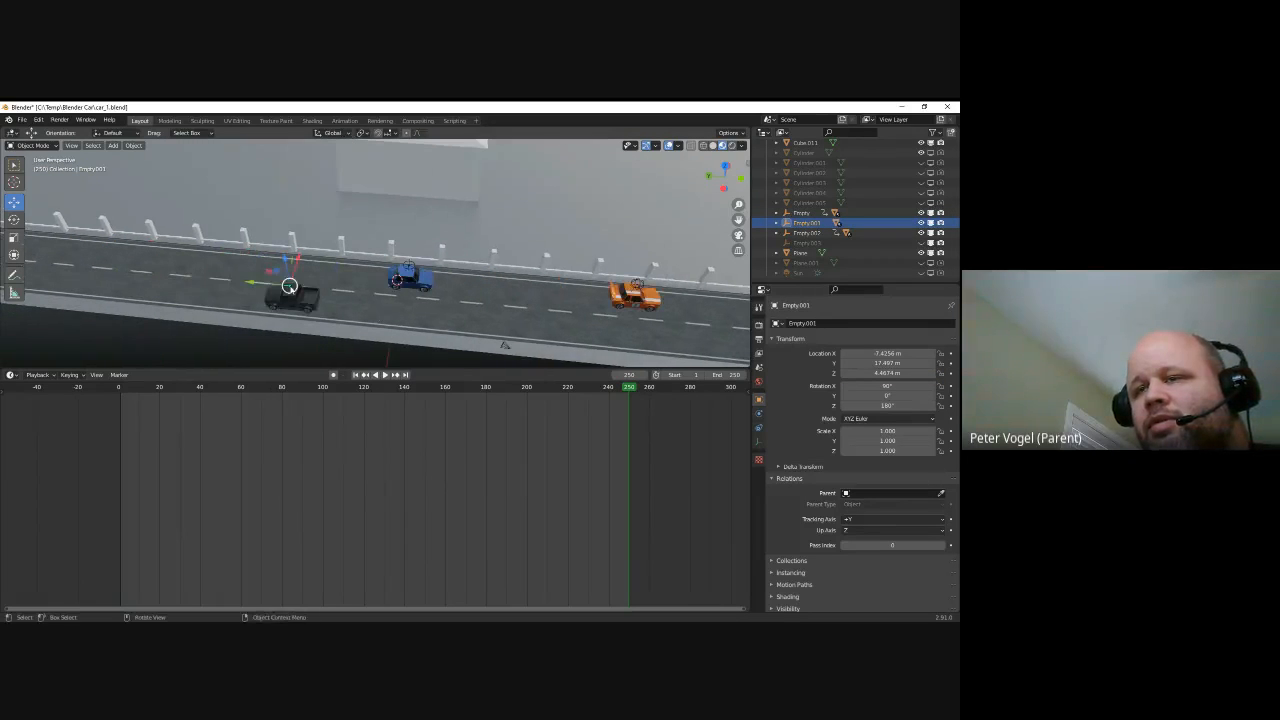
key(g)
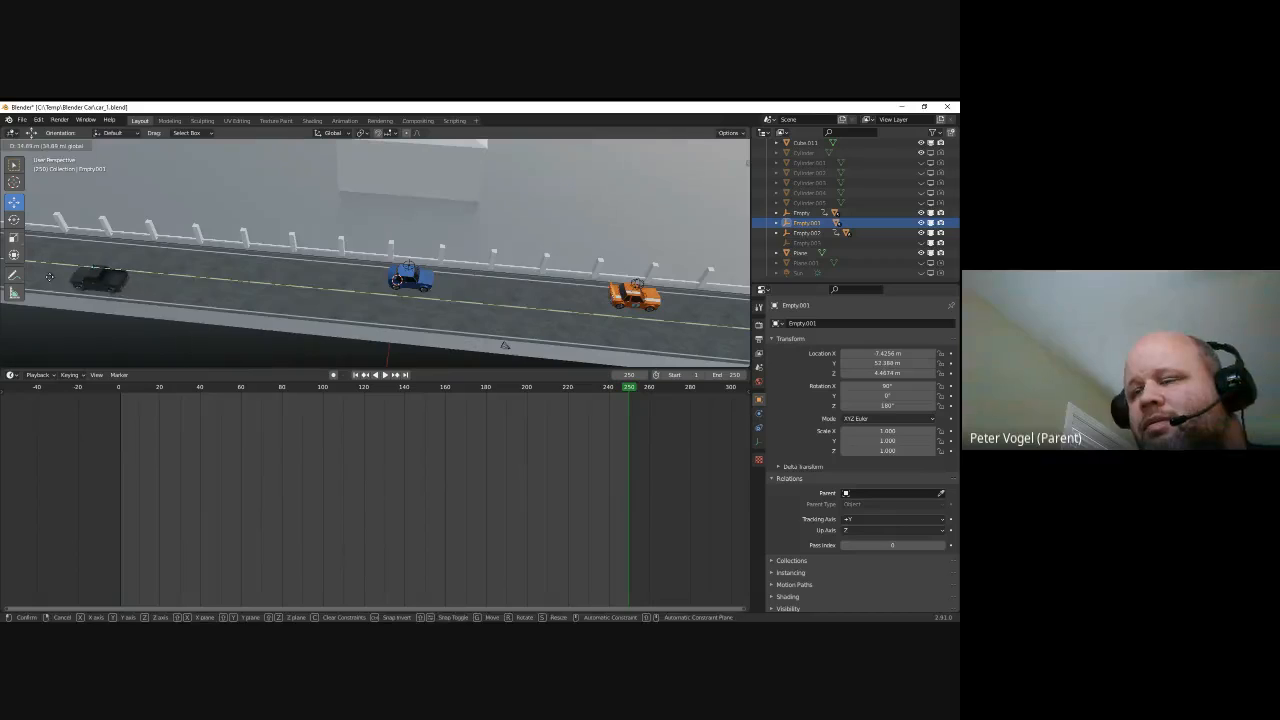
click(92, 276)
right_click(876, 364)
click(876, 364)
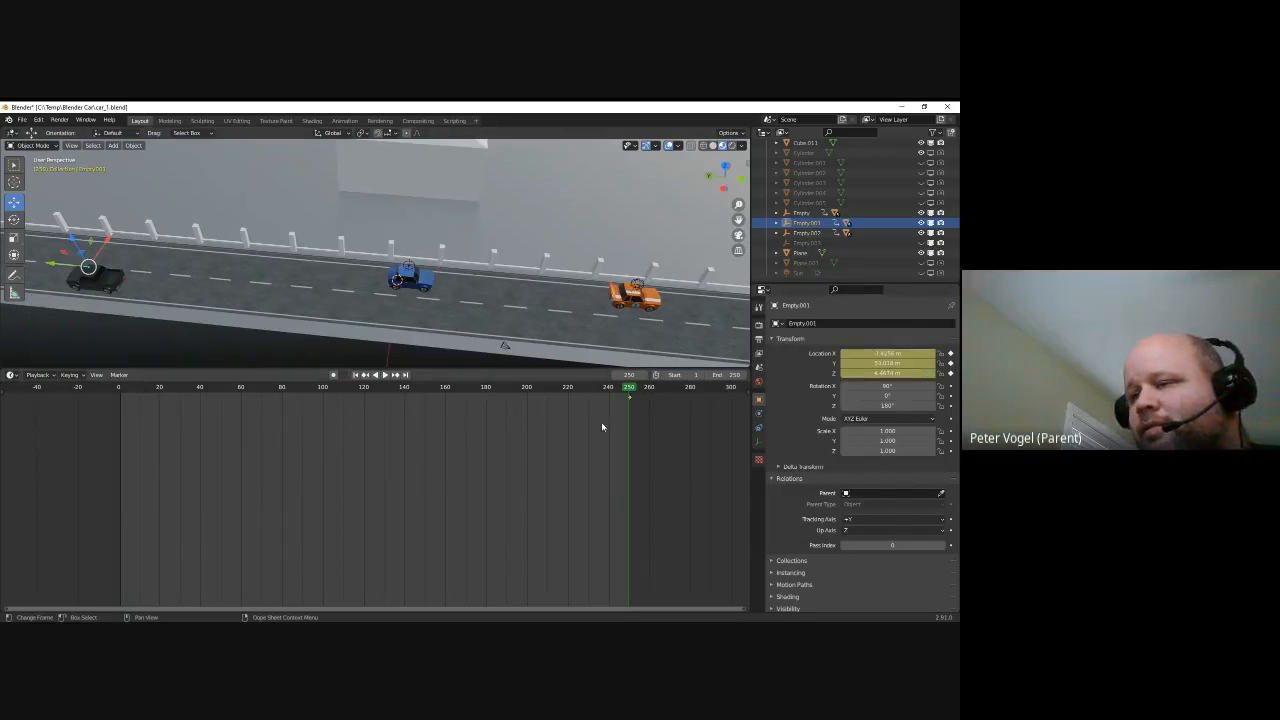
At frame 0, move the black pickup's empty about 87 m along negative Y and insert location keyframes
drag(636, 391, 69, 443)
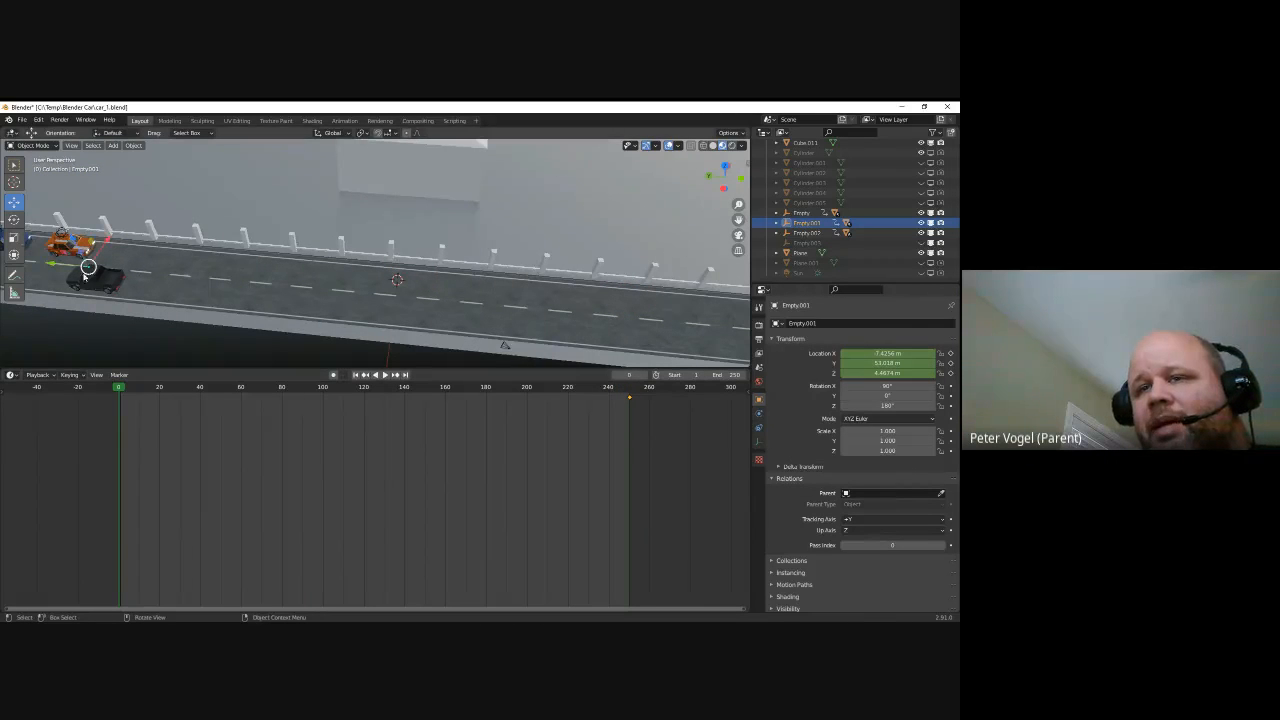
key(g)
key(y)
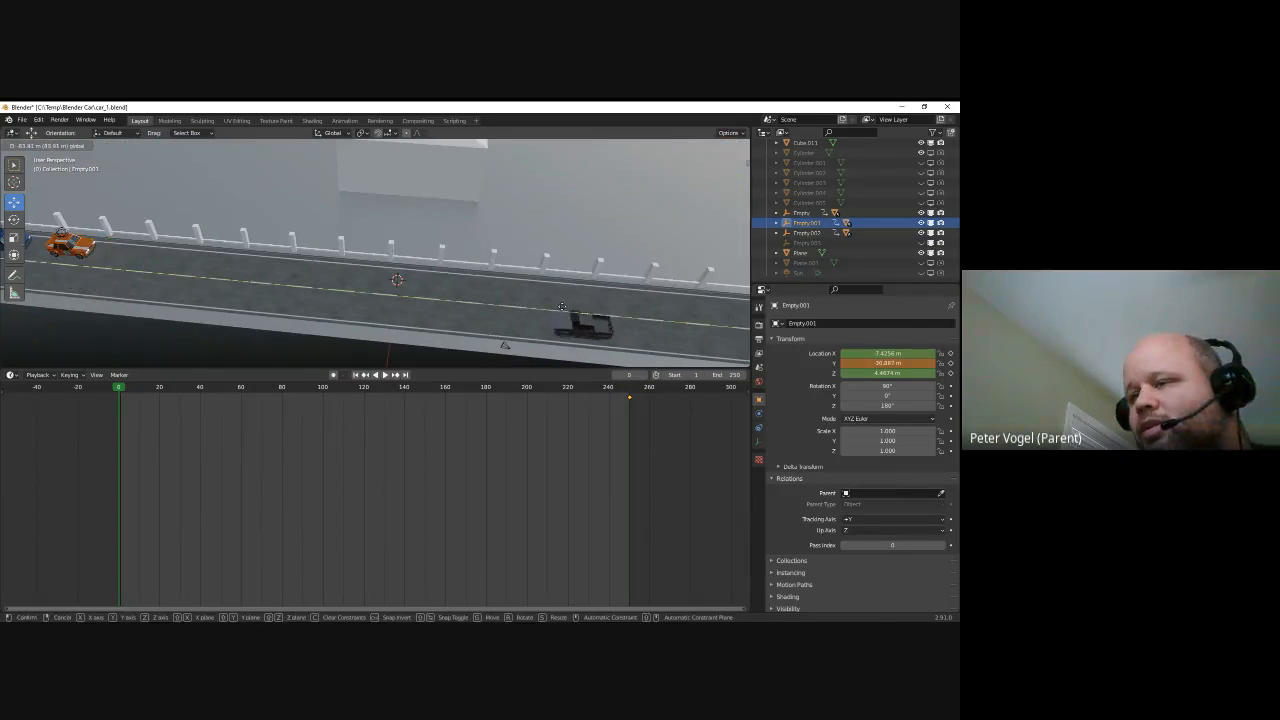
click(579, 310)
right_click(875, 354)
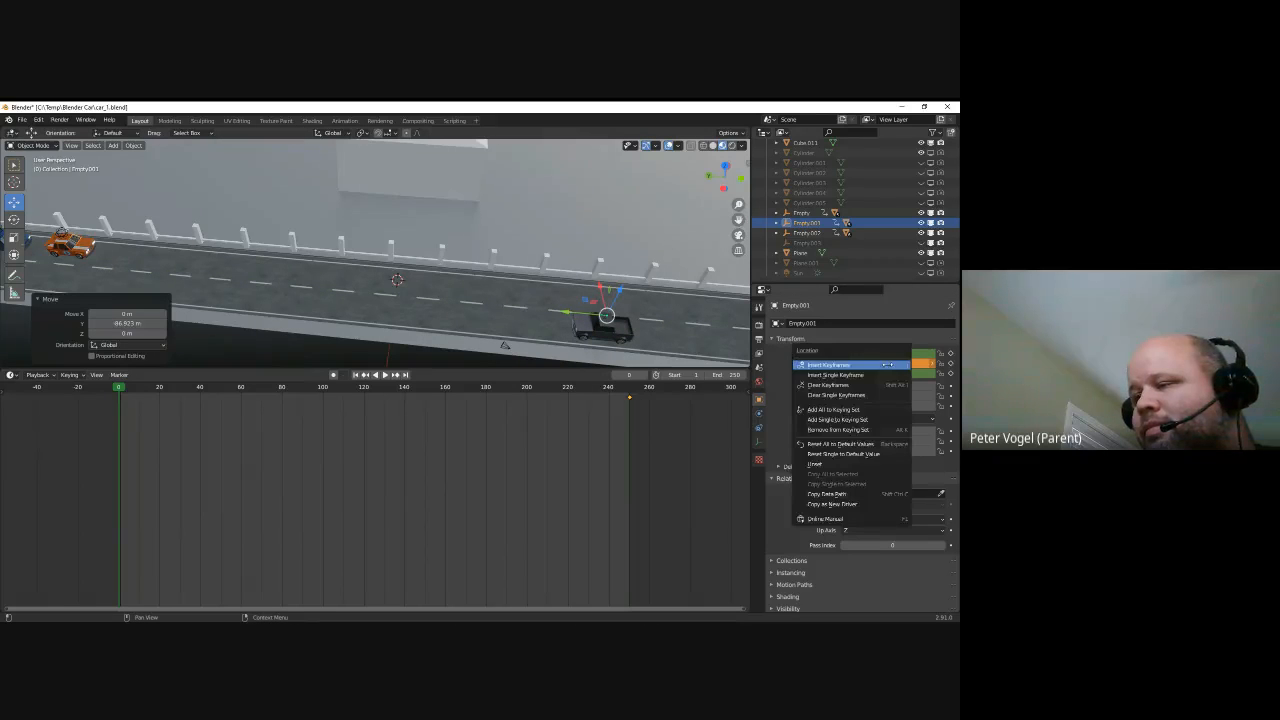
click(875, 357)
Scrub the timeline from frame 0 to preview all three cars passing each other on the road
middle_drag(511, 309, 207, 451)
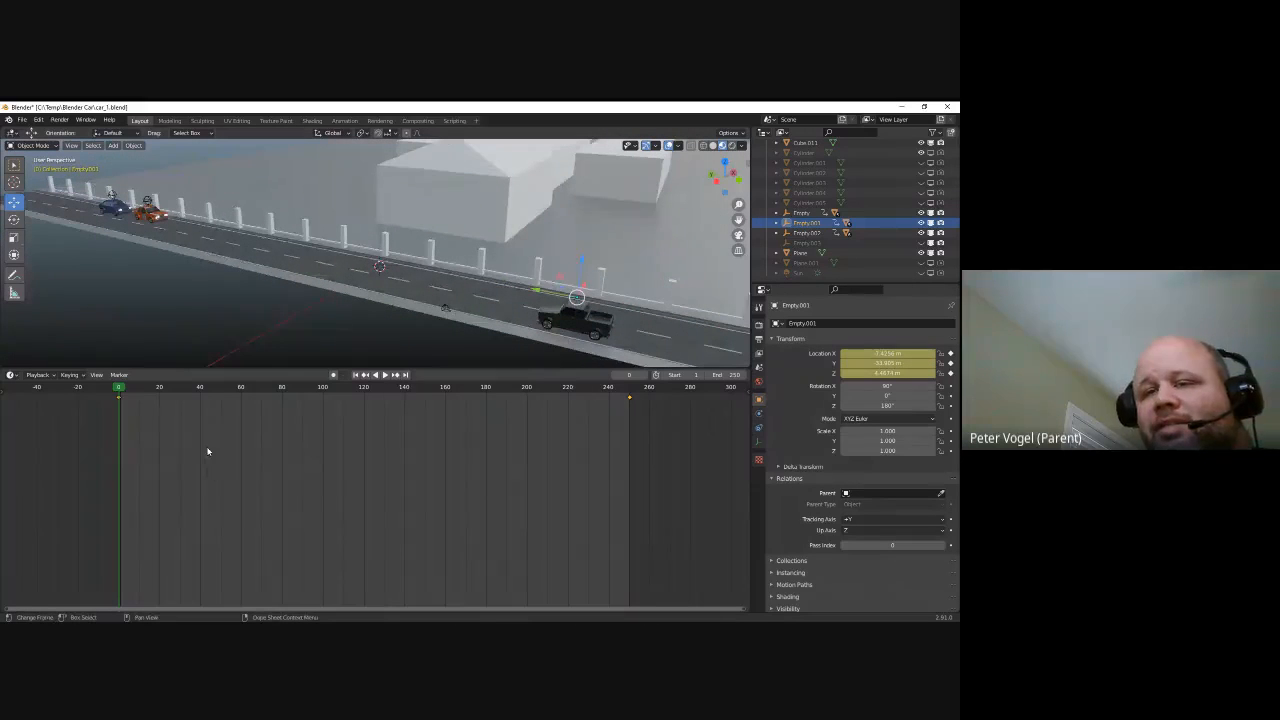
drag(119, 391, 119, 468)
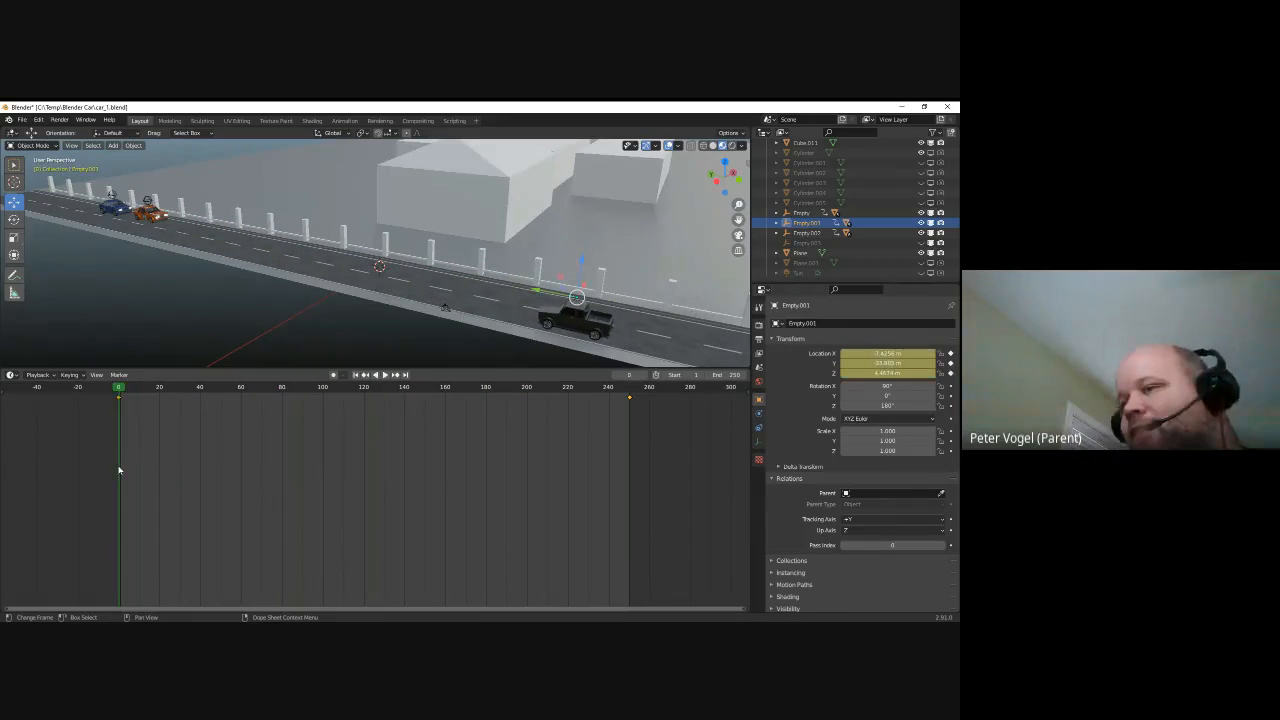
Select the camera, switch to the camera view and scrub the timeline to check the cars' passage through the frame
middle_drag(292, 288, 327, 279)
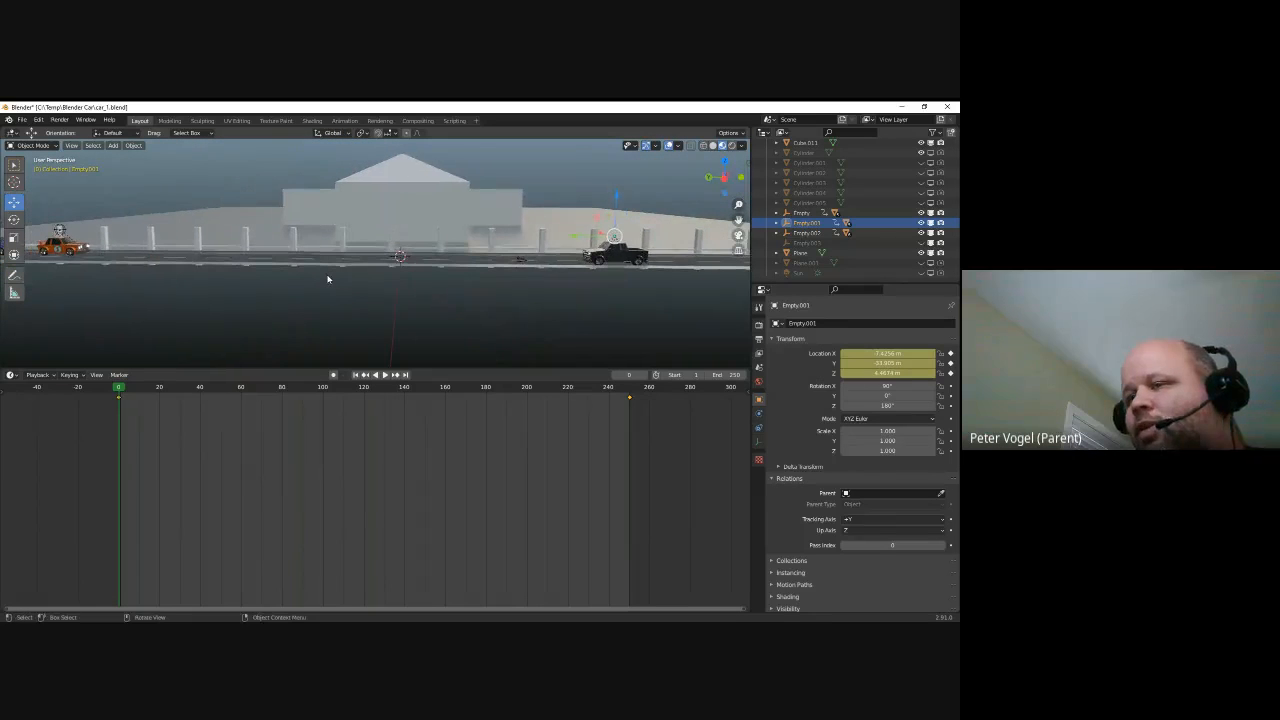
click(523, 262)
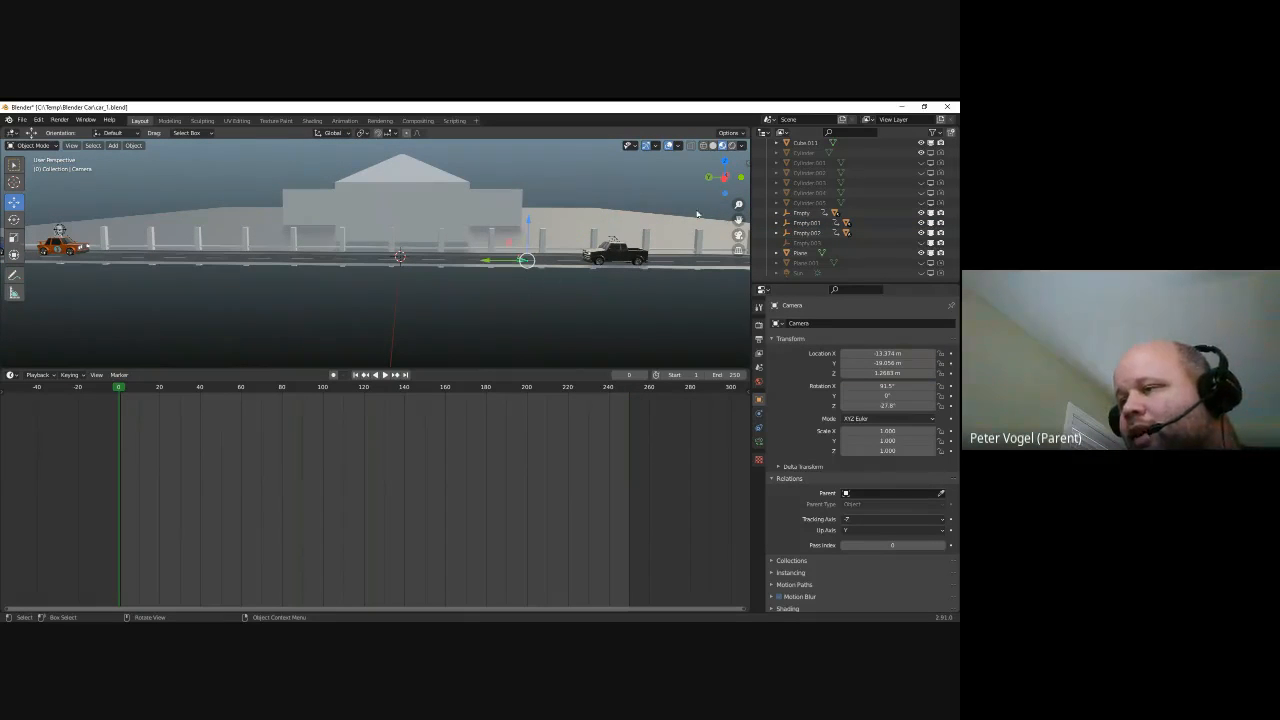
click(738, 235)
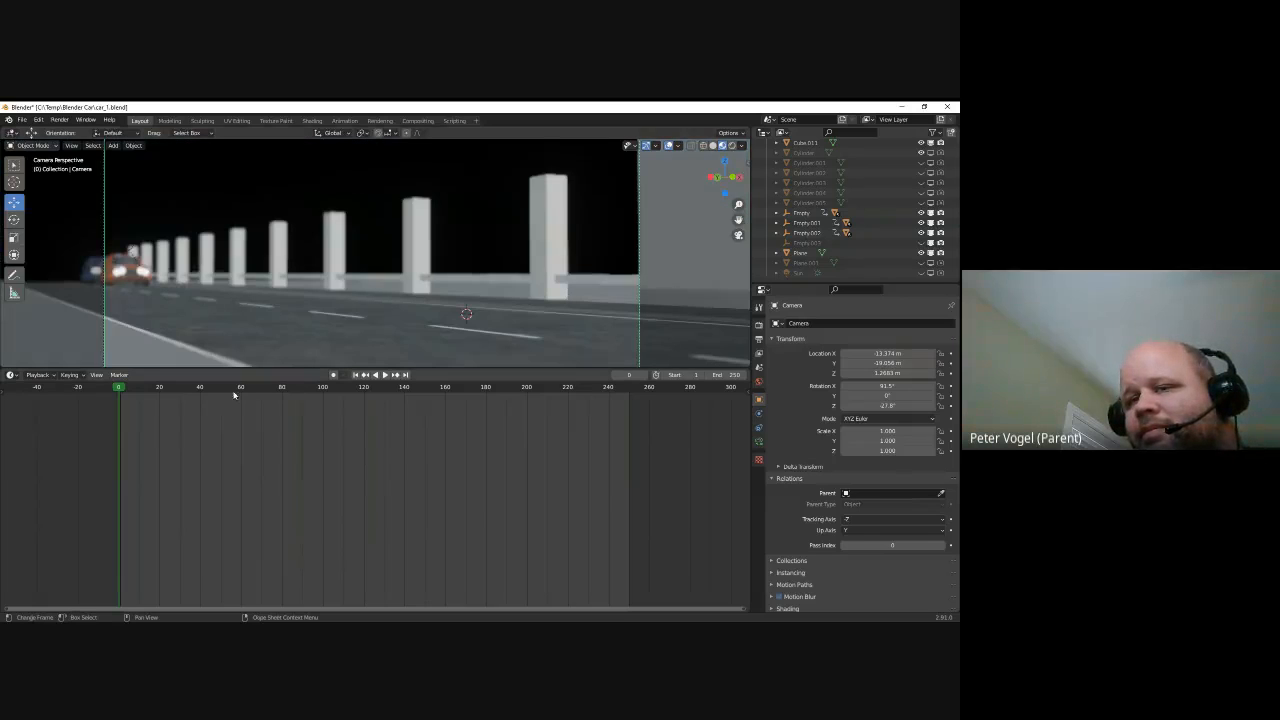
drag(119, 389, 119, 450)
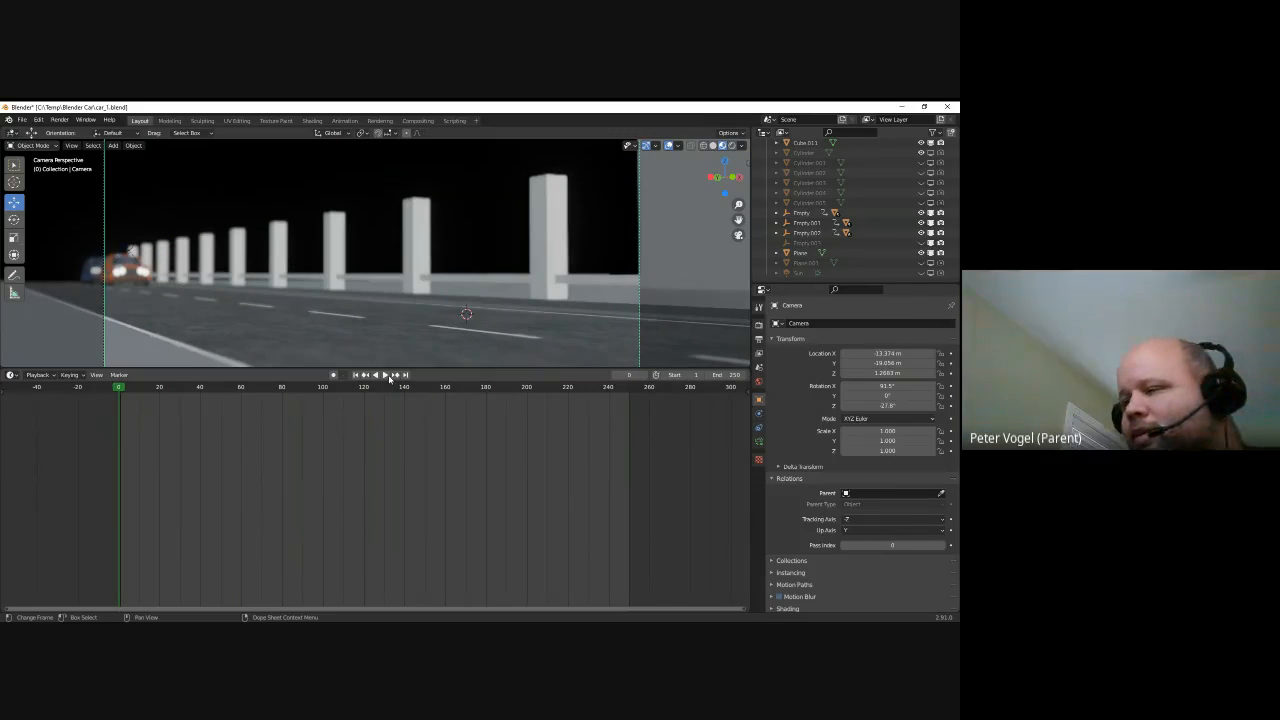
Reposition the camera along the road behind the black pickup and insert location and rotation keyframes for it at frame 0
drag(875, 357, 262, 589)
right_click(890, 363)
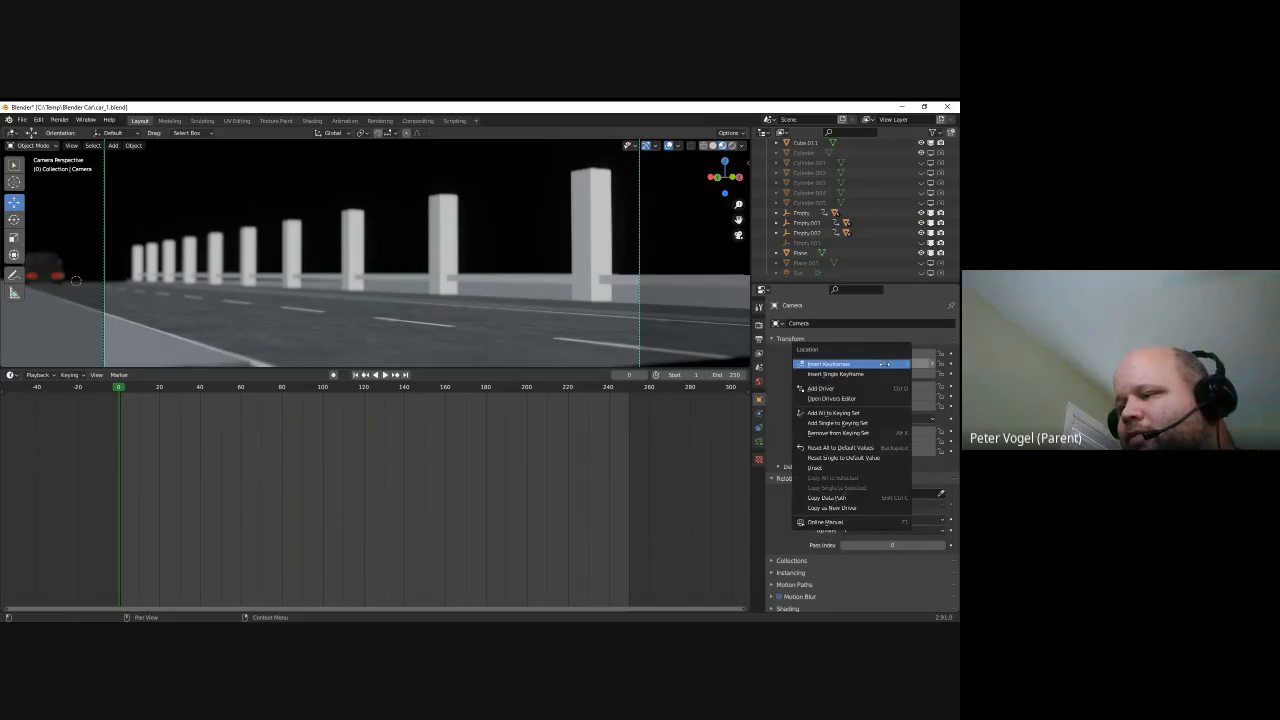
click(887, 364)
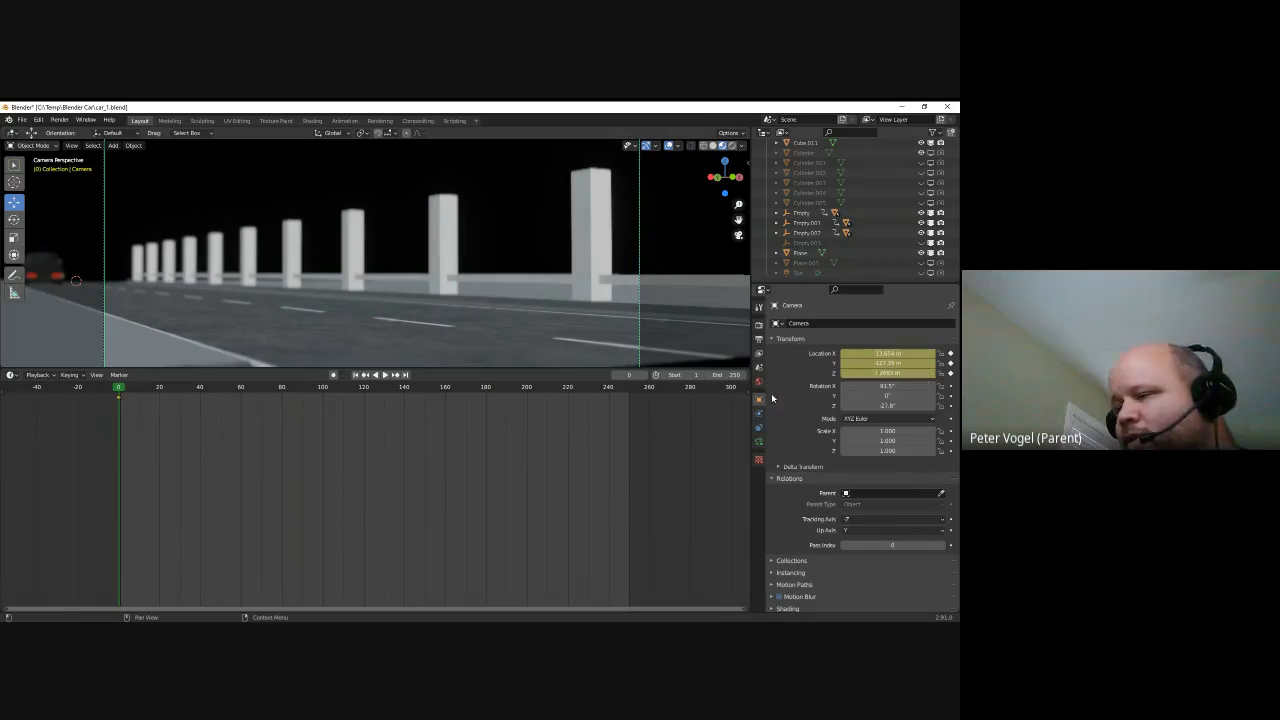
right_click(890, 396)
click(892, 395)
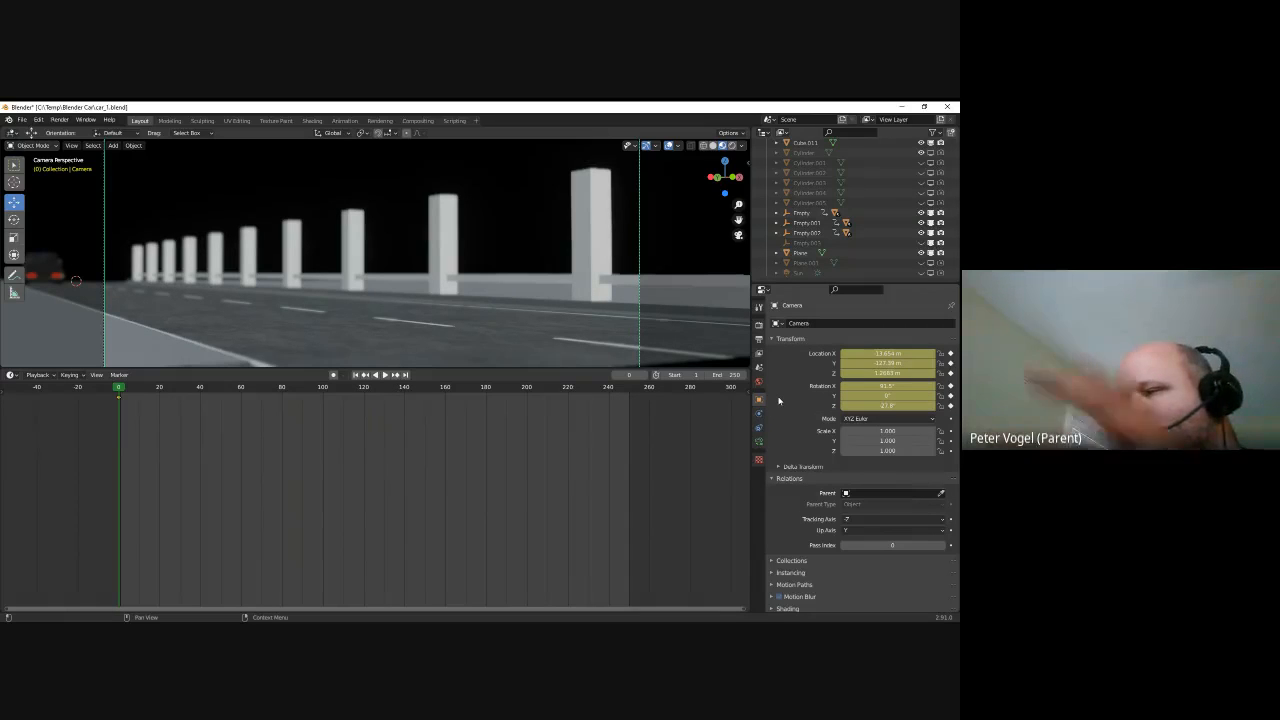
Set the camera's clip end distance to 2000 m so the buildings beyond the road are included
click(759, 441)
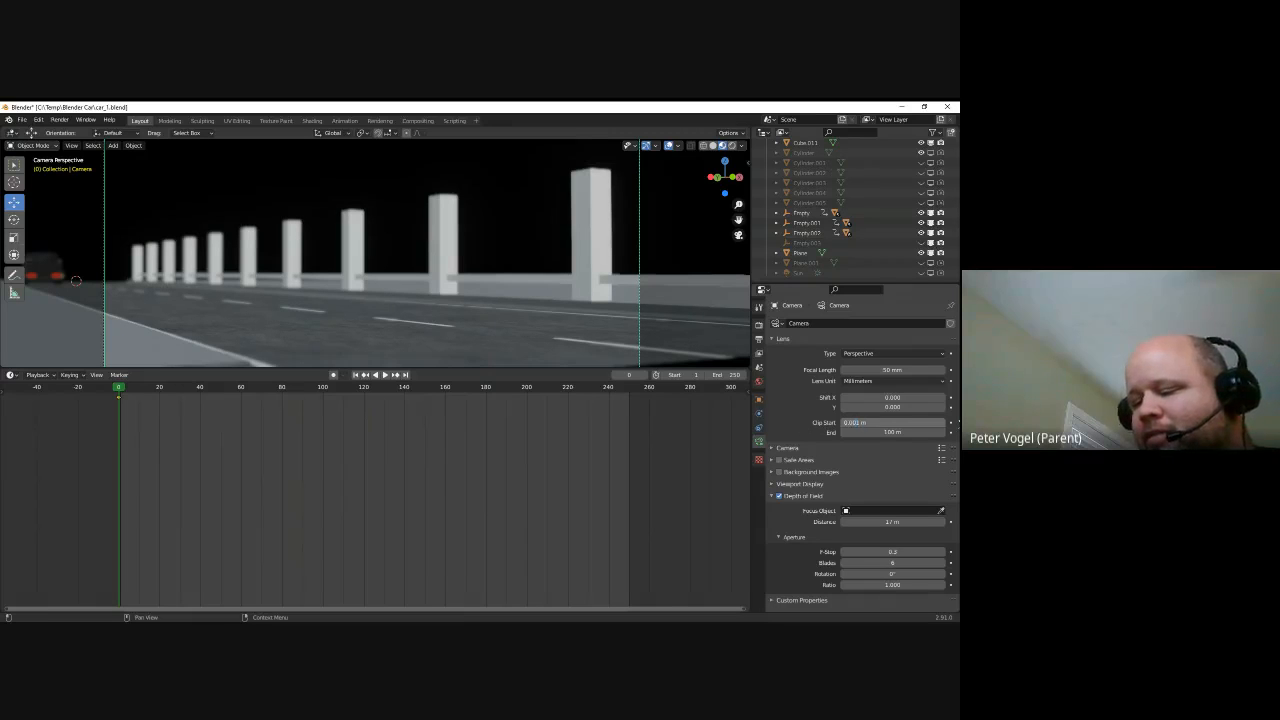
key(Return)
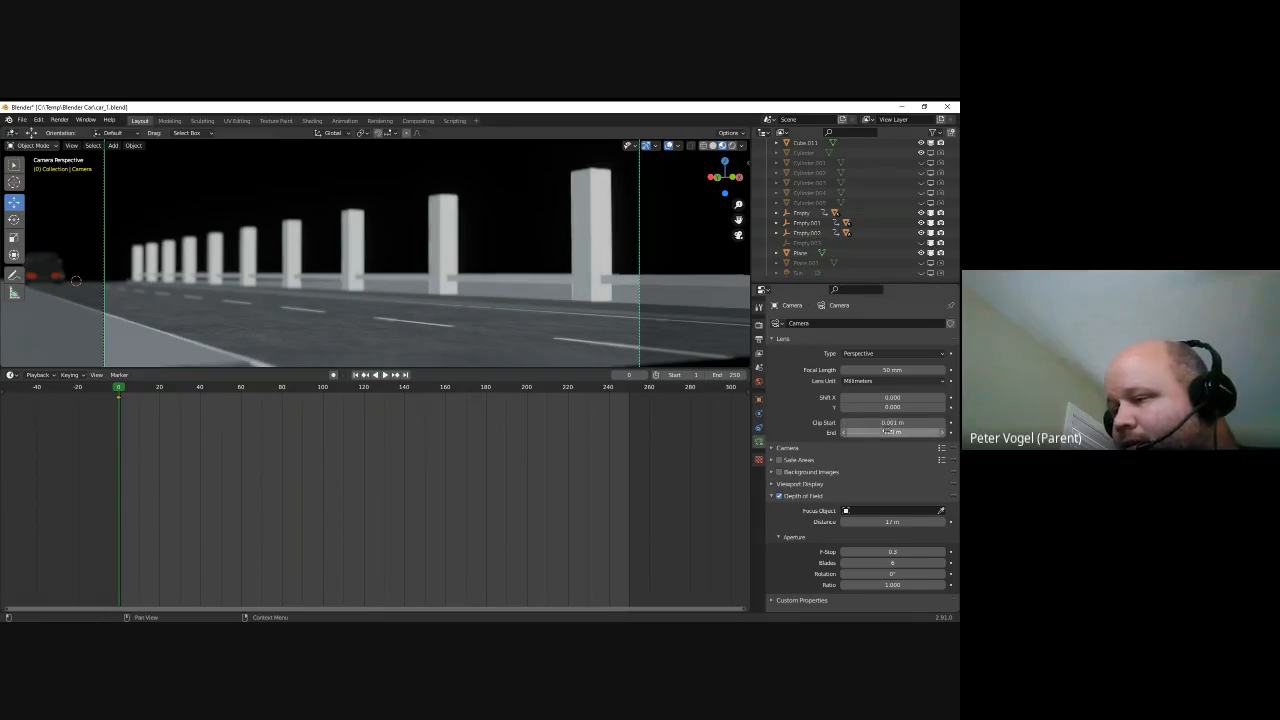
drag(917, 433, 240, 444)
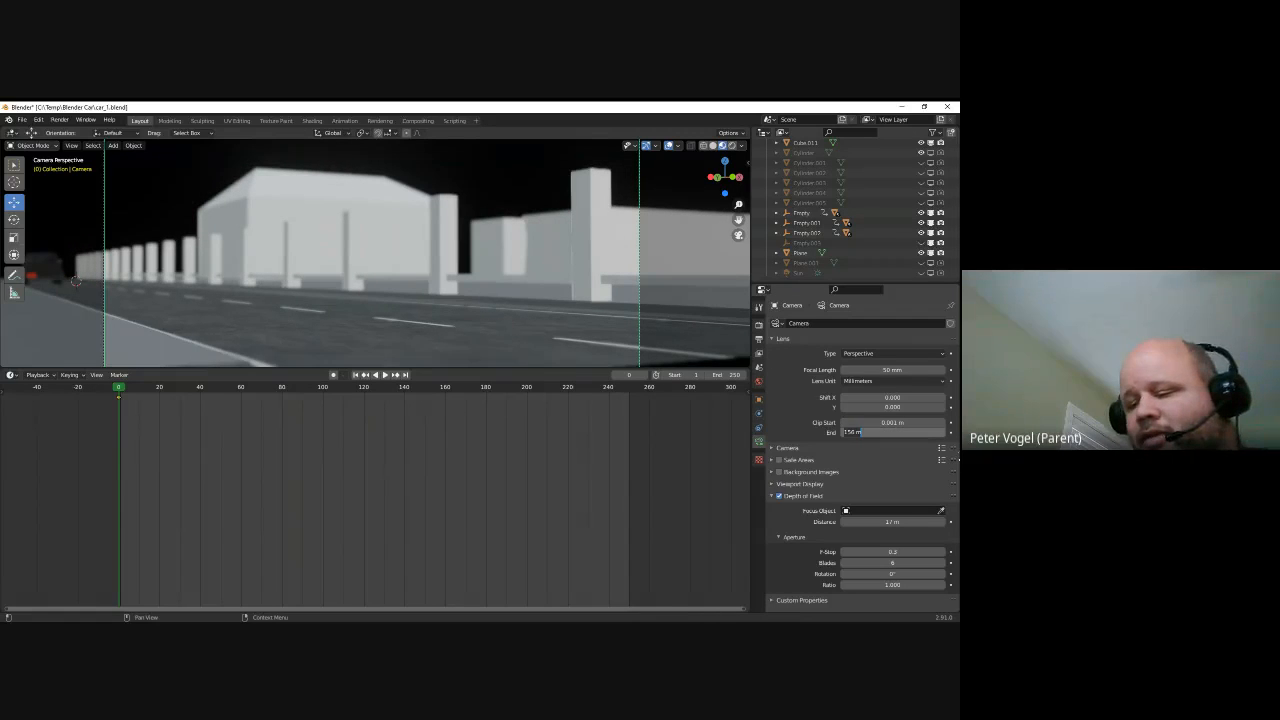
key(Return)
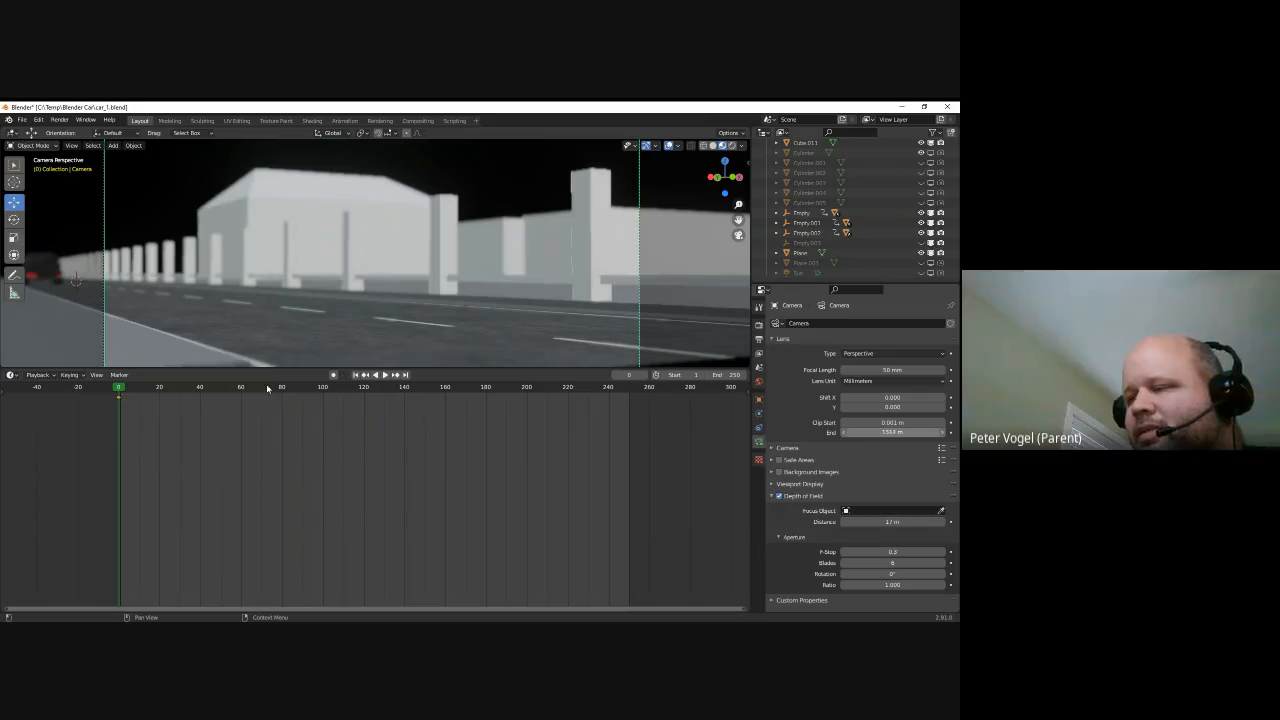
drag(83, 480, 460, 612)
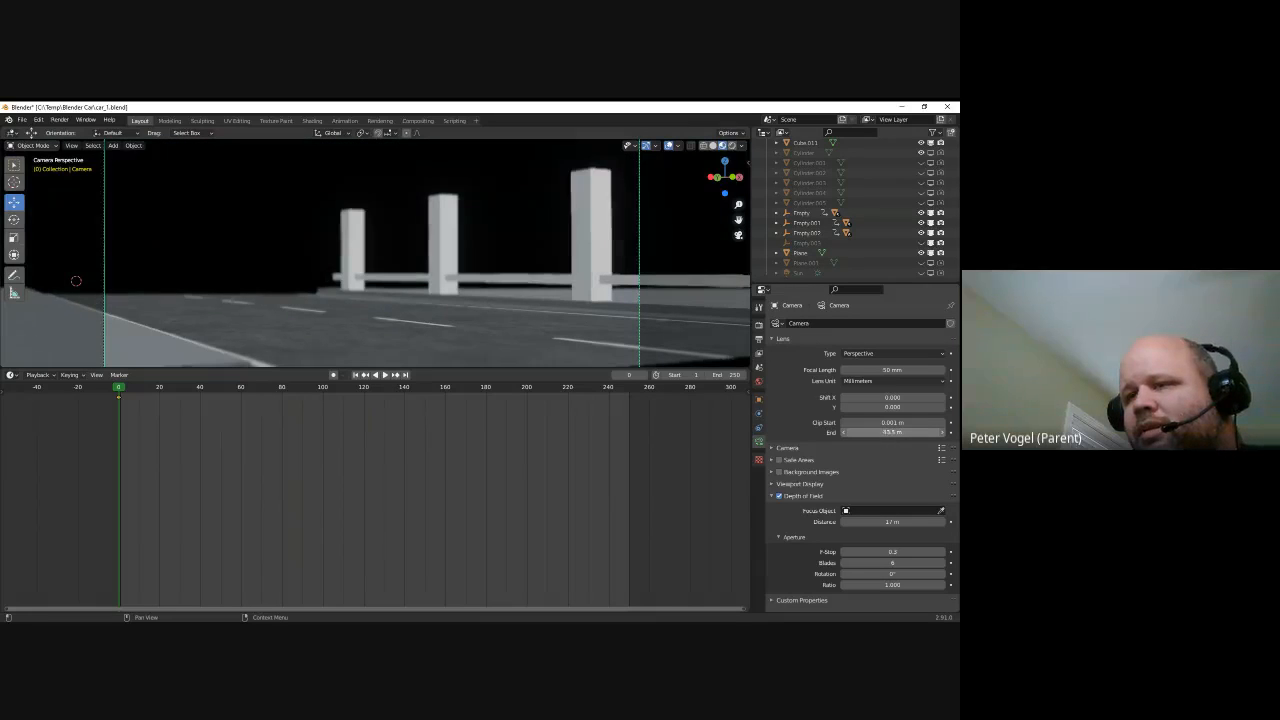
drag(889, 432, 648, 419)
click(895, 433)
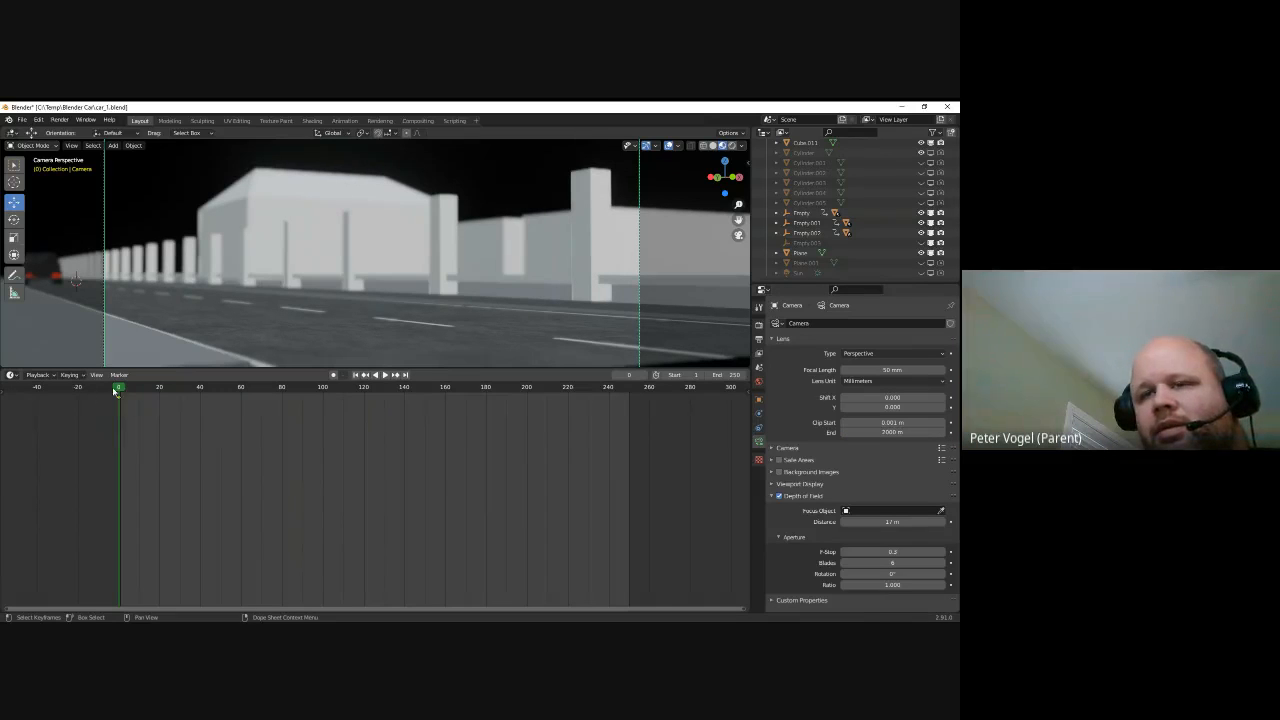
At frame 250, move the camera high beside the road, aim it down at the cars and buildings, and insert location and rotation keyframes
key(space)
drag(312, 418, 628, 450)
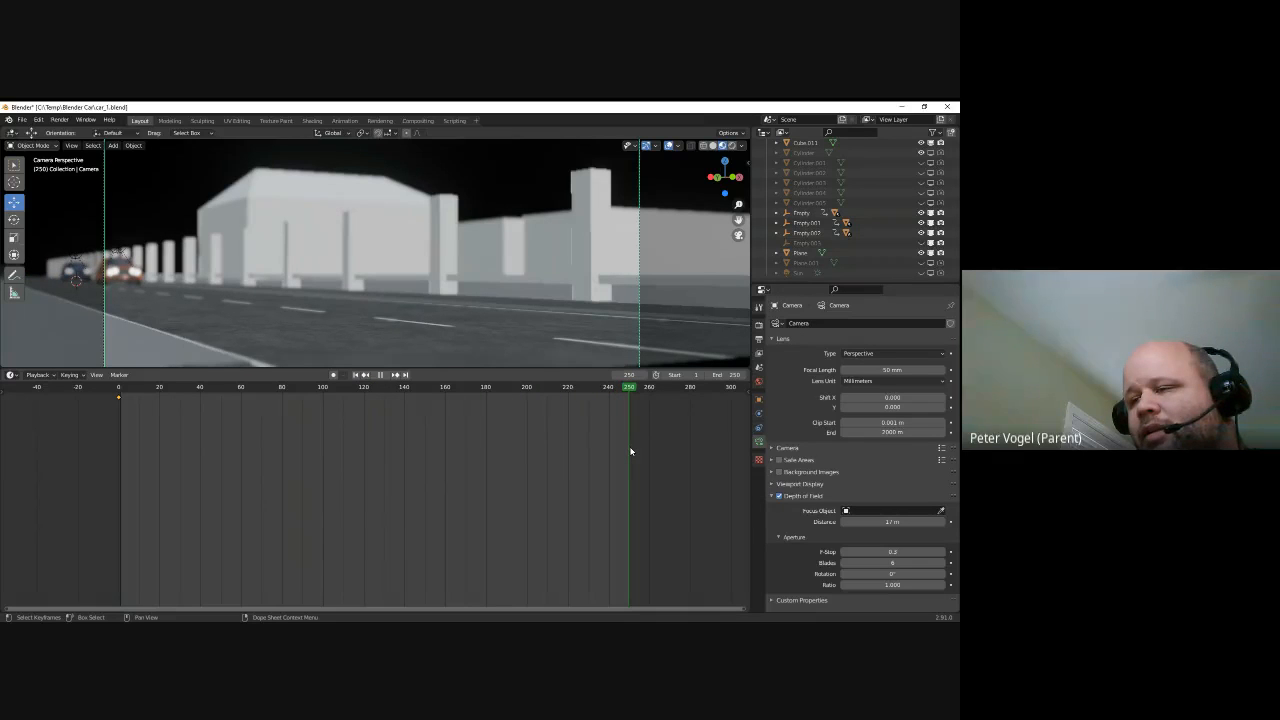
click(757, 400)
drag(888, 362, 800, 362)
drag(777, 432, 610, 134)
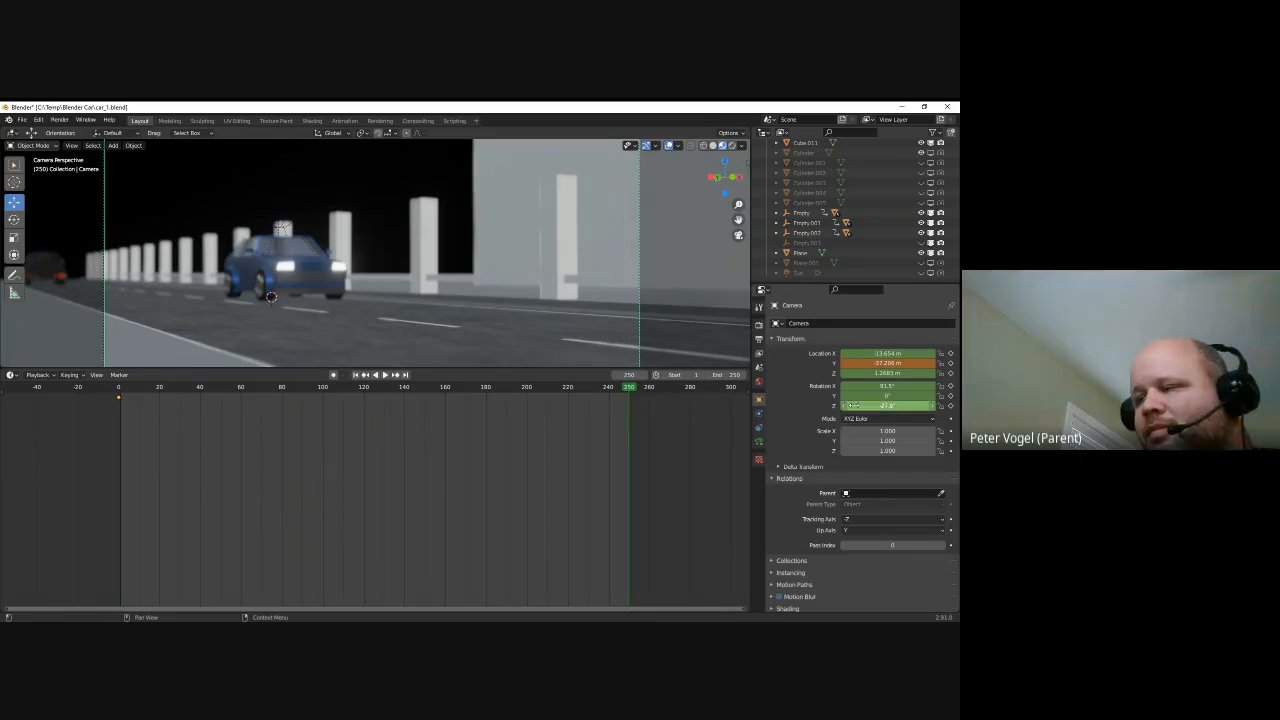
drag(886, 405, 762, 432)
drag(880, 373, 370, 360)
drag(454, 368, 454, 557)
right_click(889, 387)
click(889, 388)
right_click(889, 363)
click(889, 363)
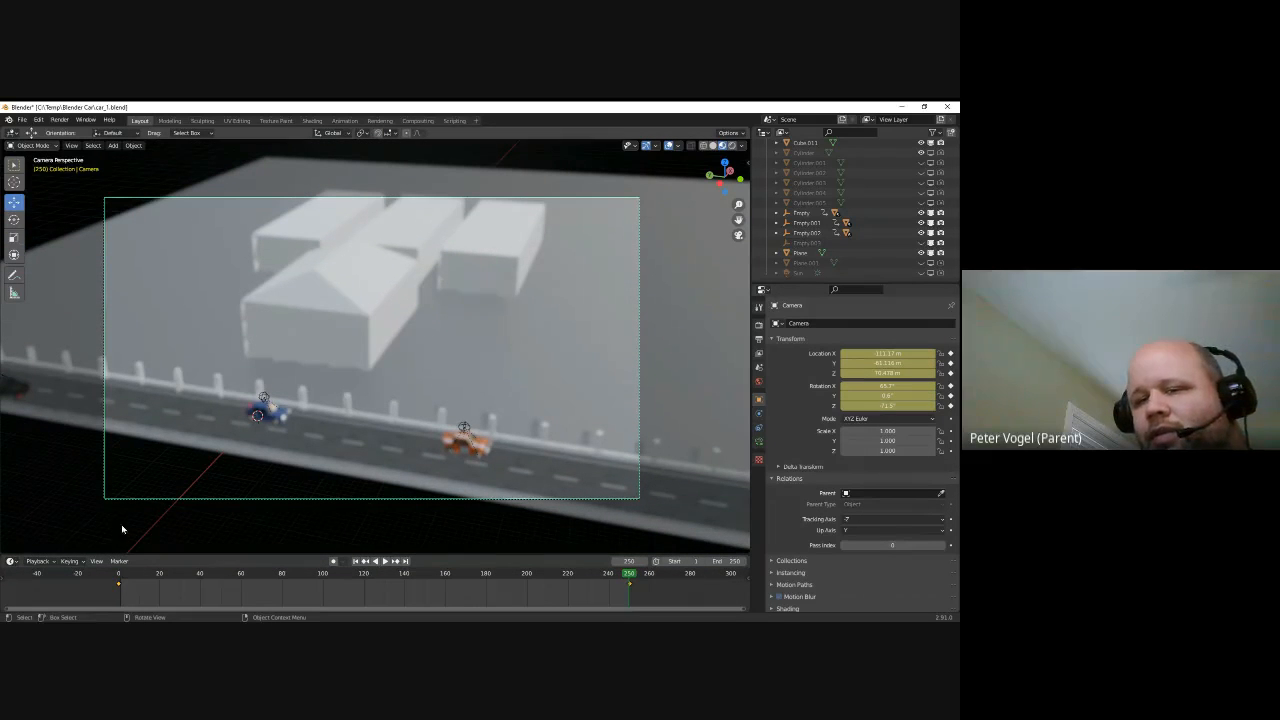
Play the camera animation from frame 0 and scrub back through it to check the move
click(118, 578)
key(space)
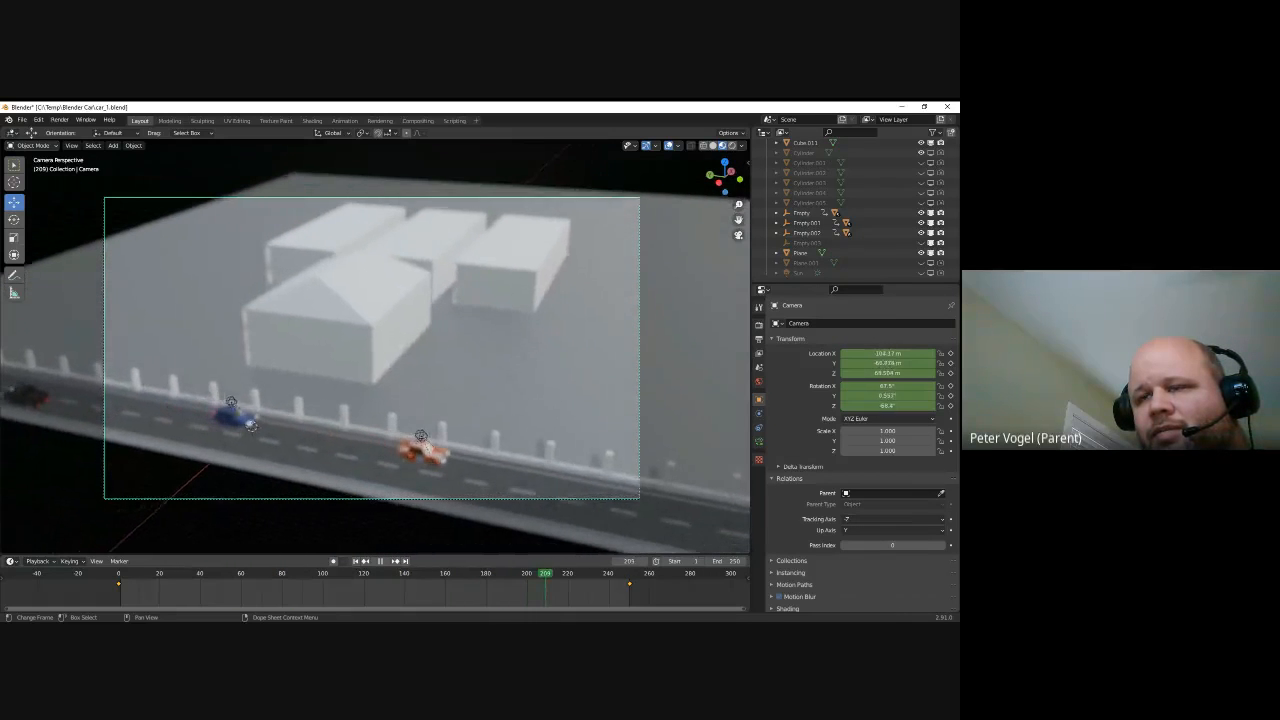
key(space)
drag(627, 602, 255, 590)
Turn off the camera's depth of field and replay the animation from frame 0
click(759, 444)
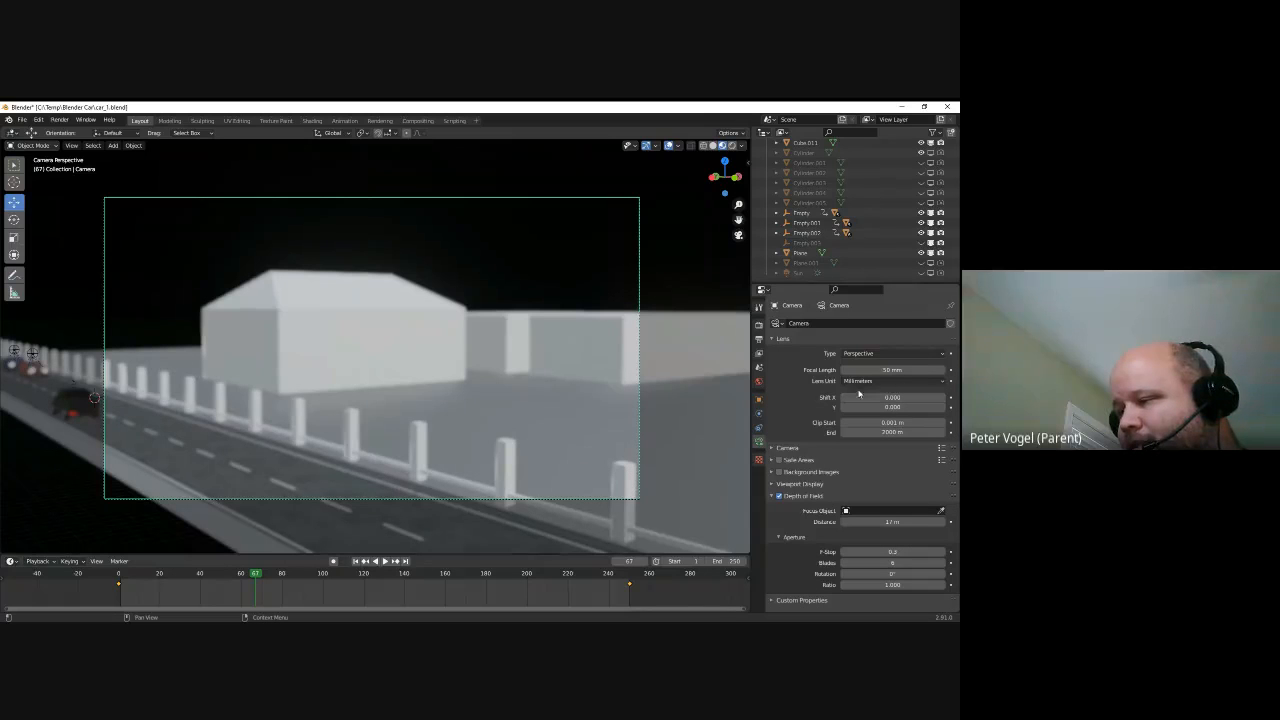
click(780, 496)
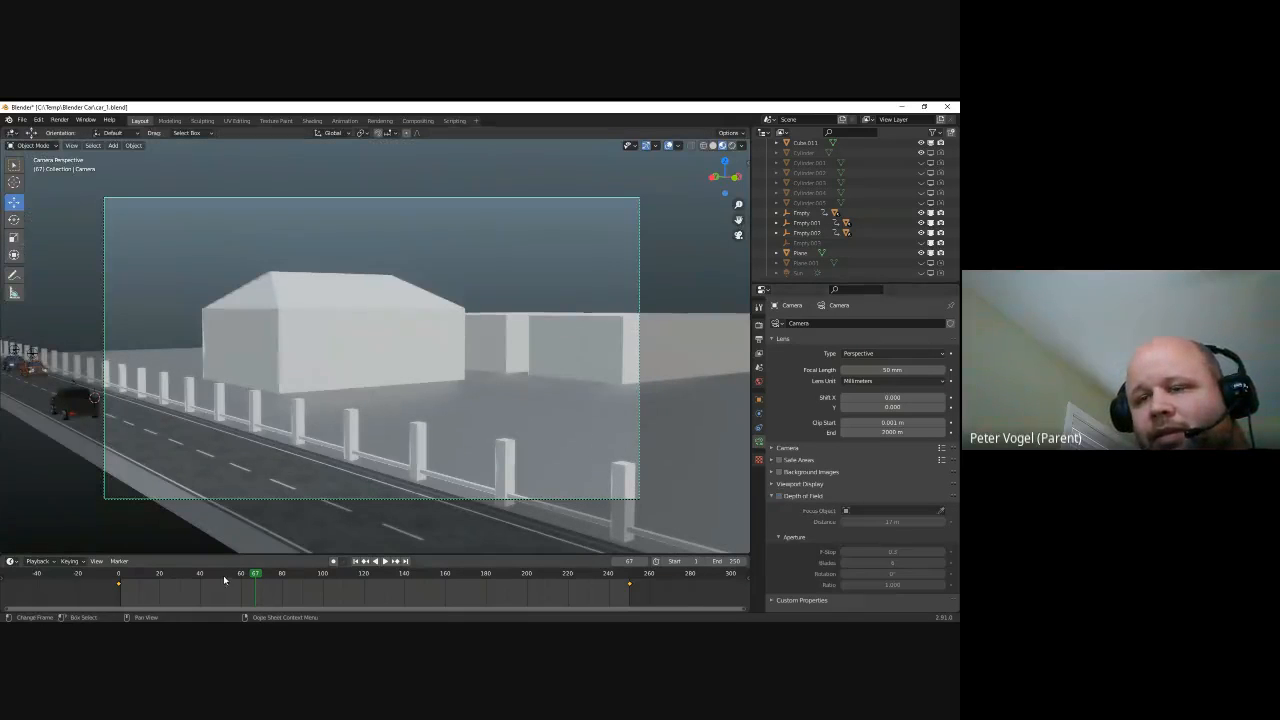
click(118, 578)
key(space)
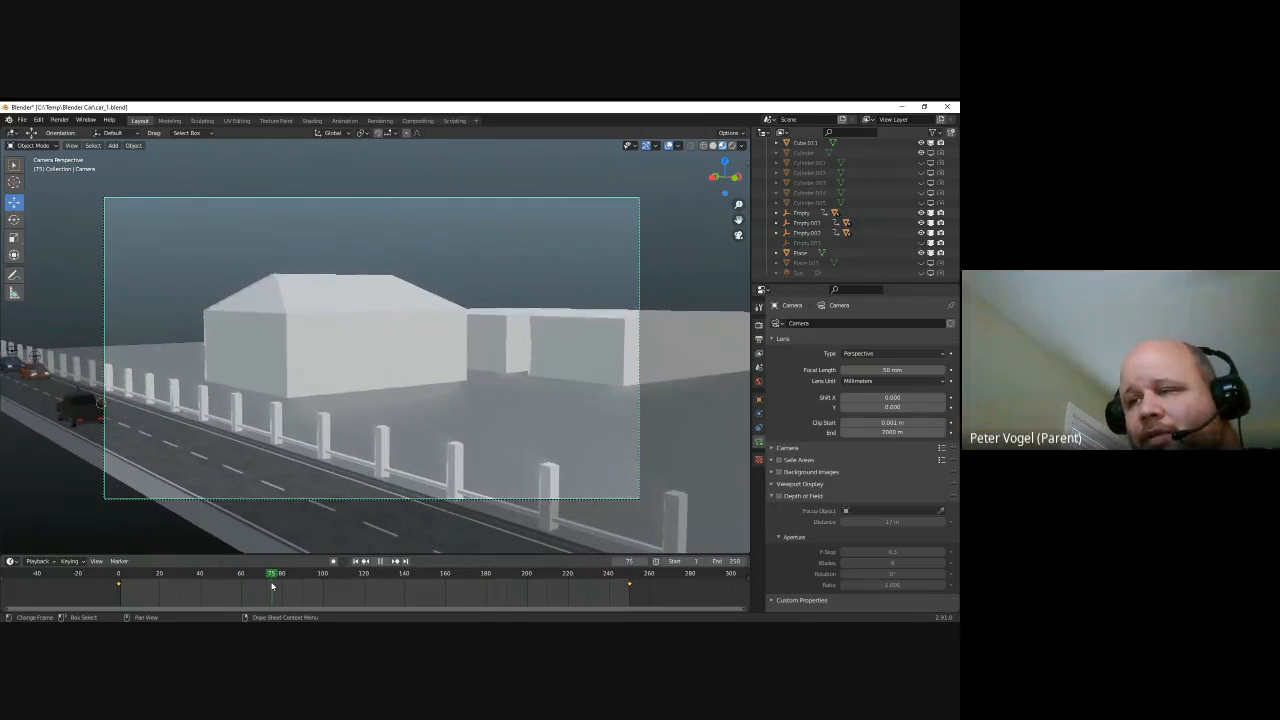
drag(271, 587, 435, 594)
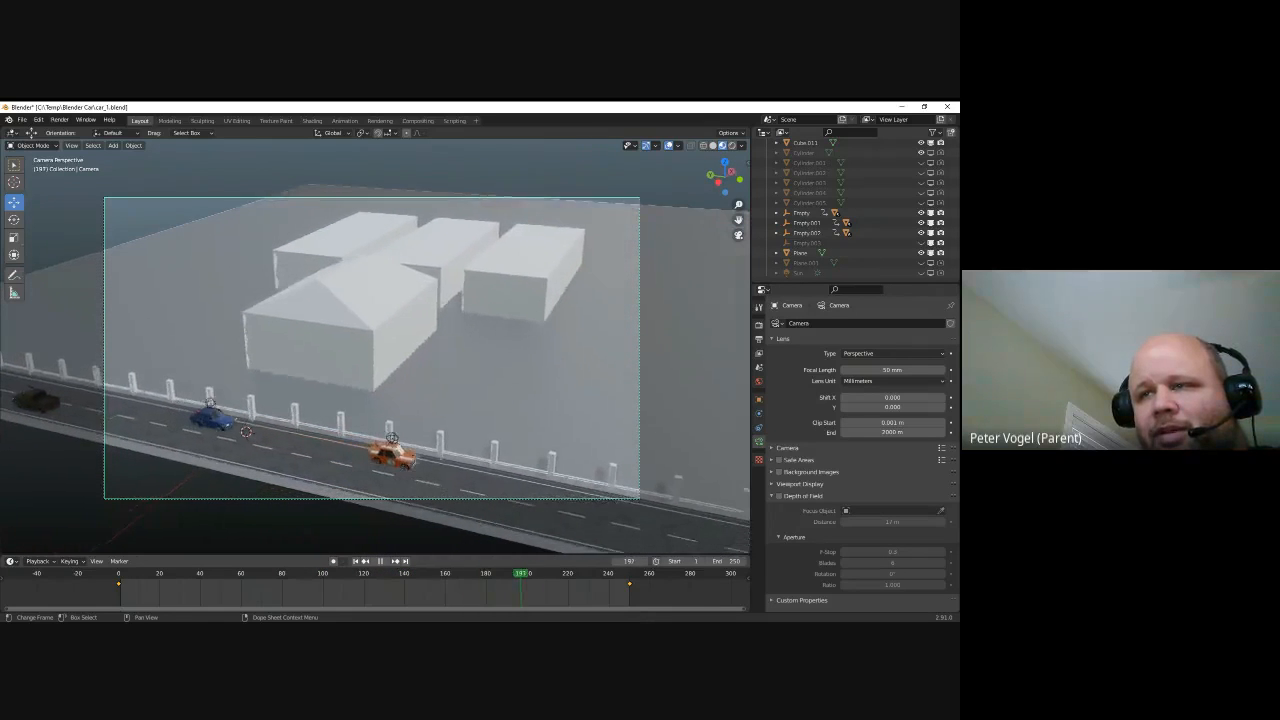
drag(625, 611, 580, 554)
In Edit Mode, move the ground plane's outer edge on the near side of the road about 43 m along negative X
click(405, 489)
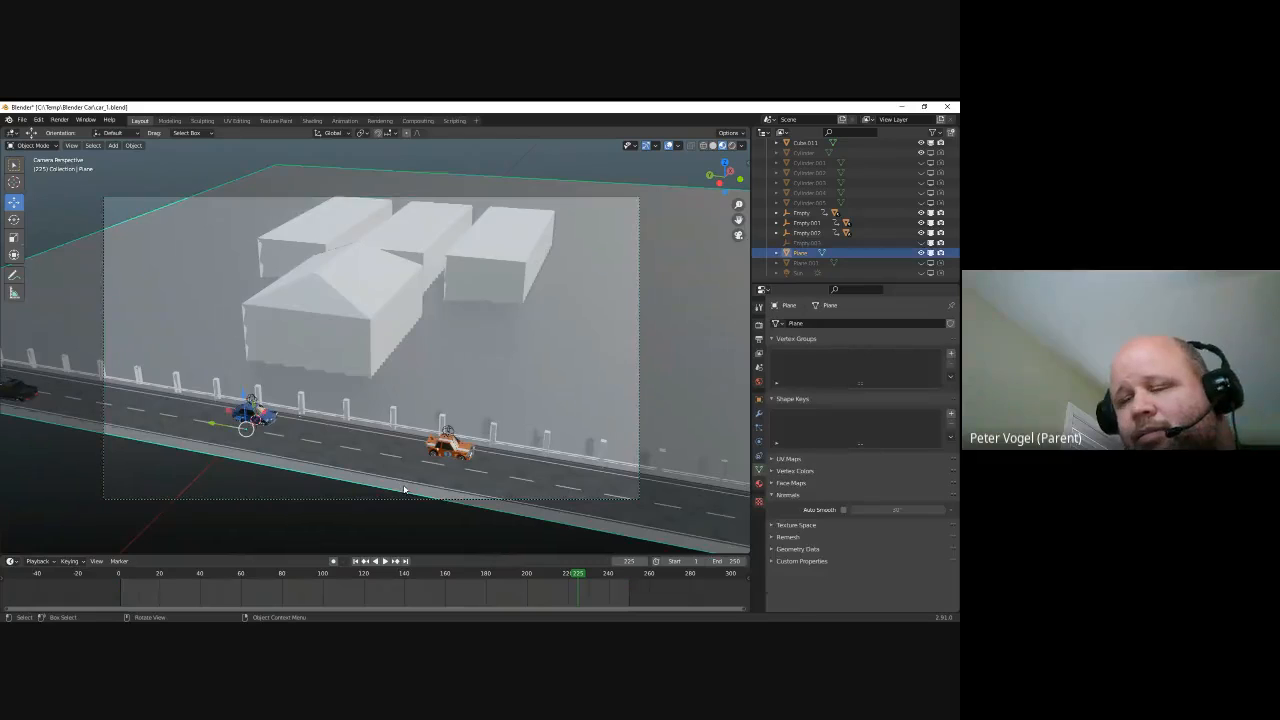
click(30, 146)
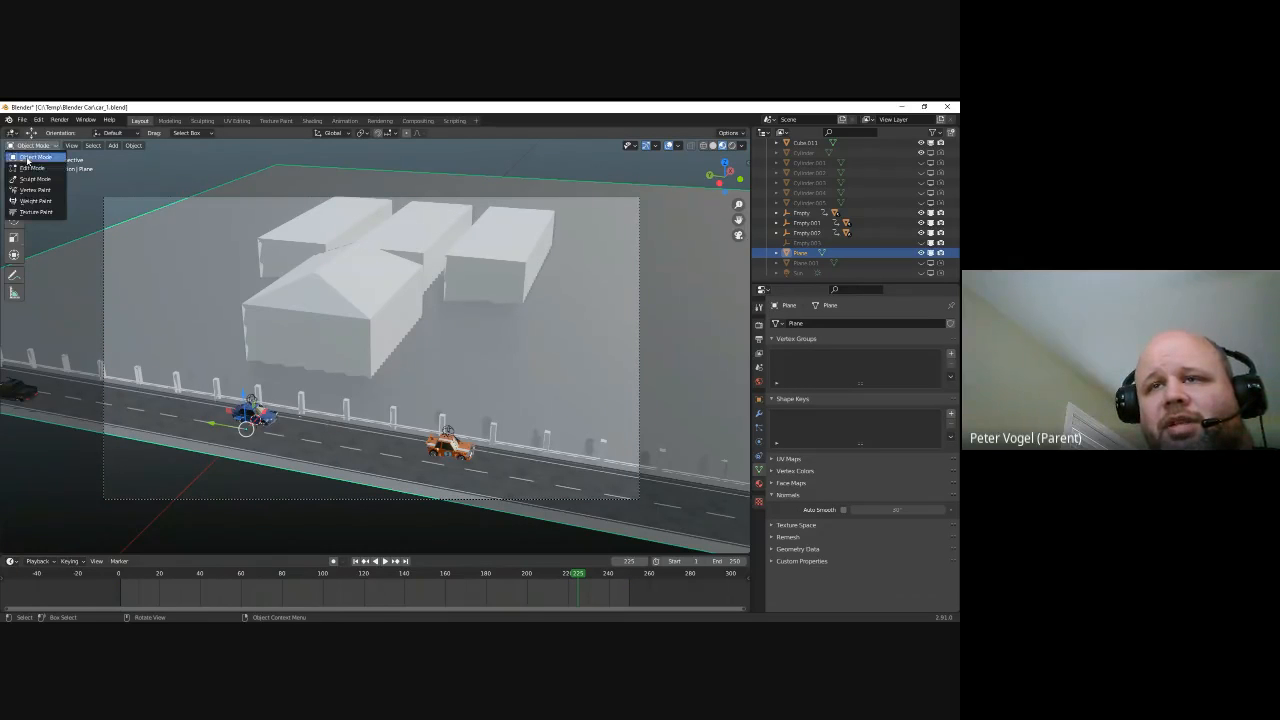
click(31, 168)
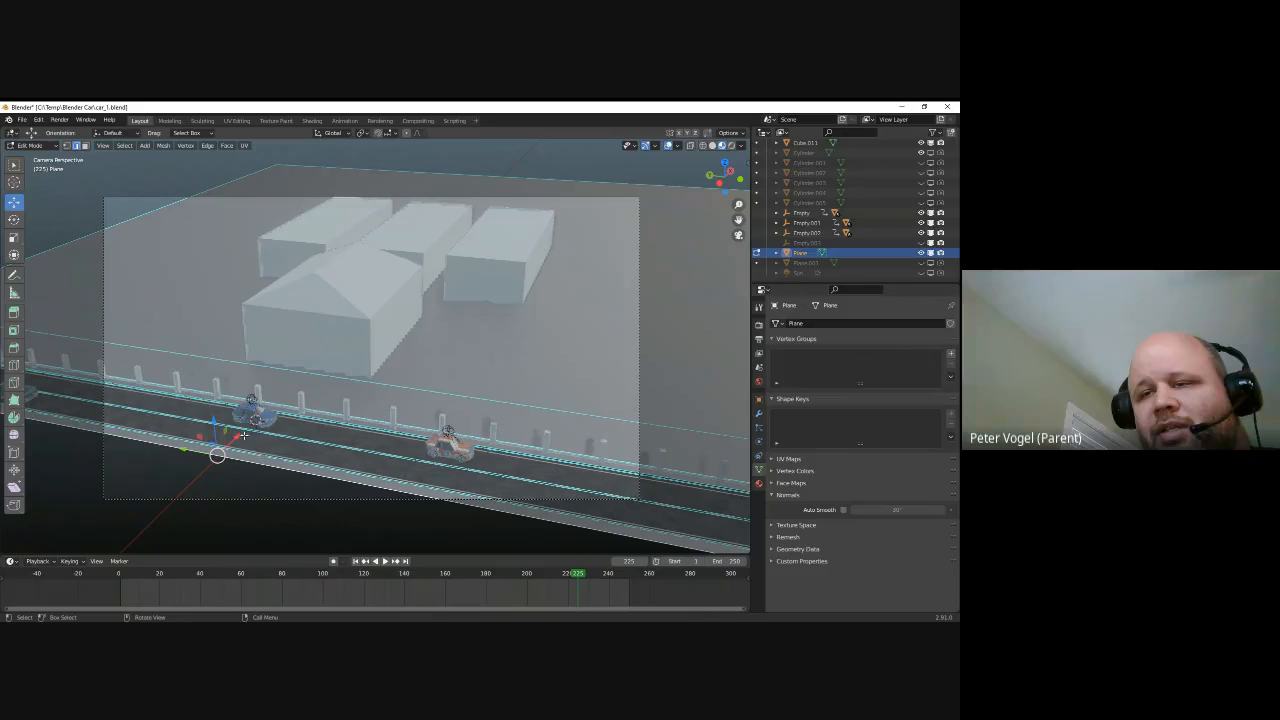
drag(239, 437, 96, 159)
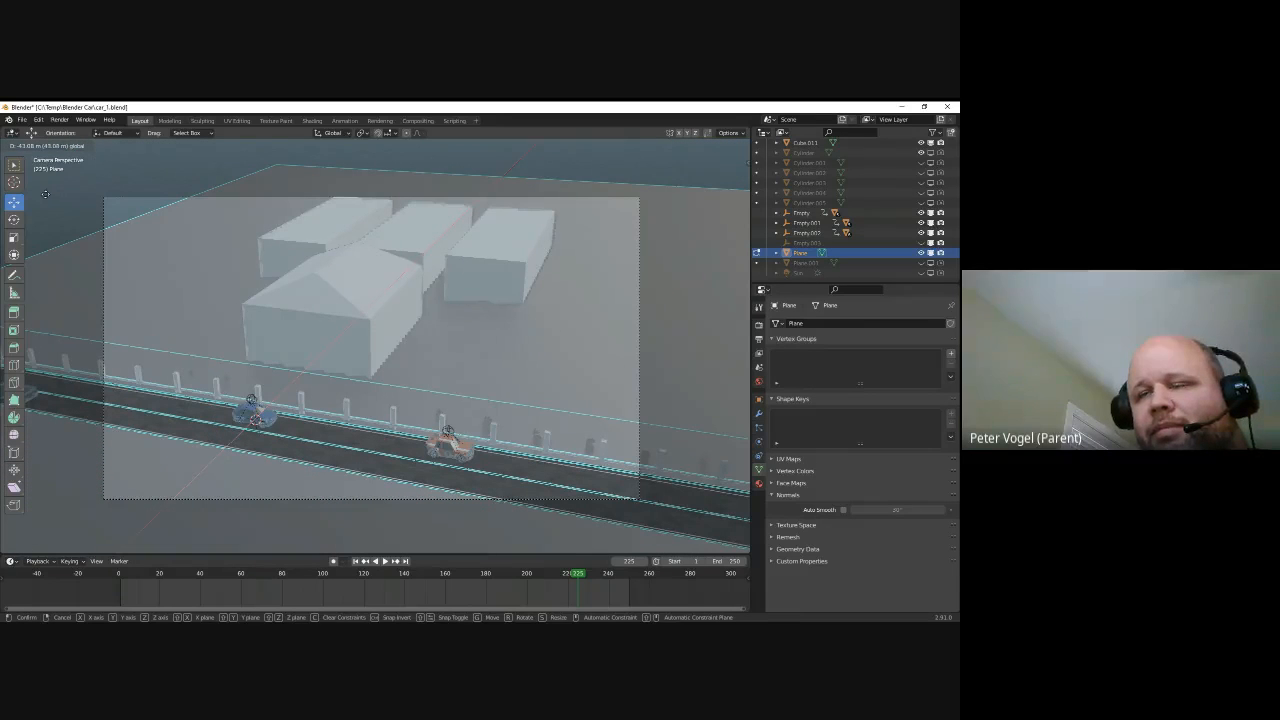
drag(45, 194, 47, 195)
Extend the ground plane and road outward at both ends along Y, and return to Object Mode
scroll(206, 228, down, 4)
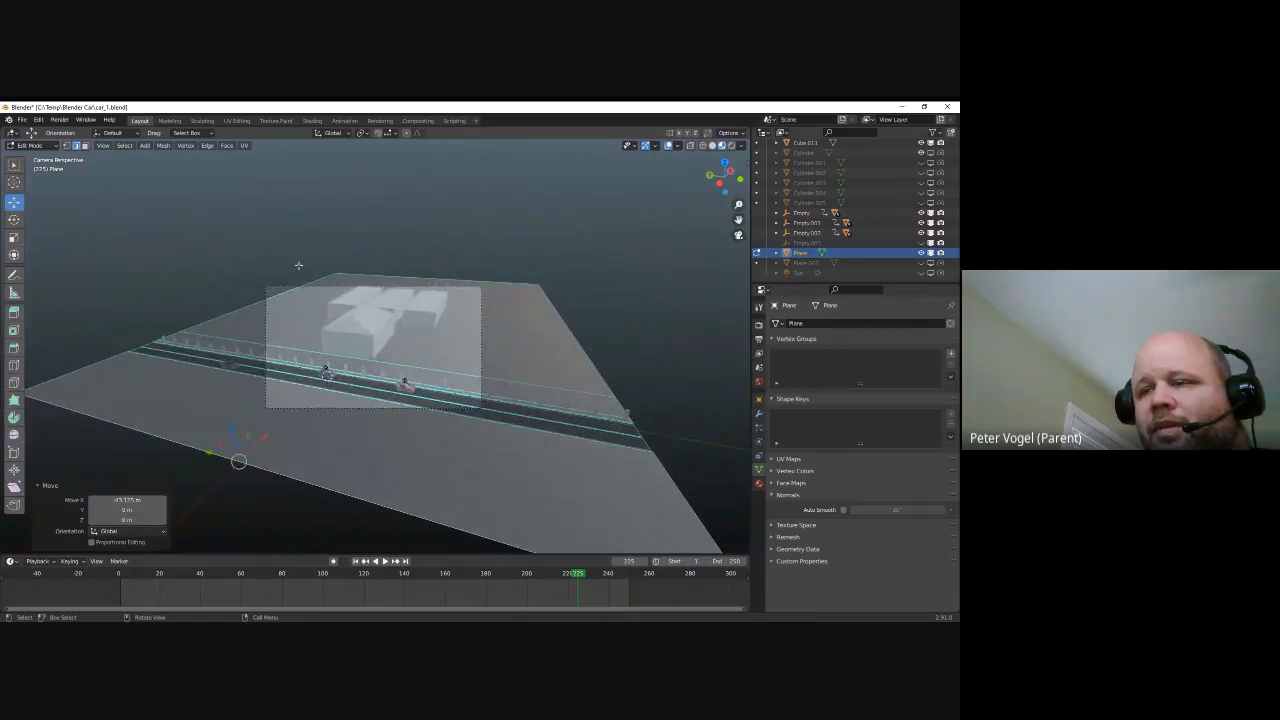
middle_drag(299, 265, 236, 262)
scroll(236, 262, down, 4)
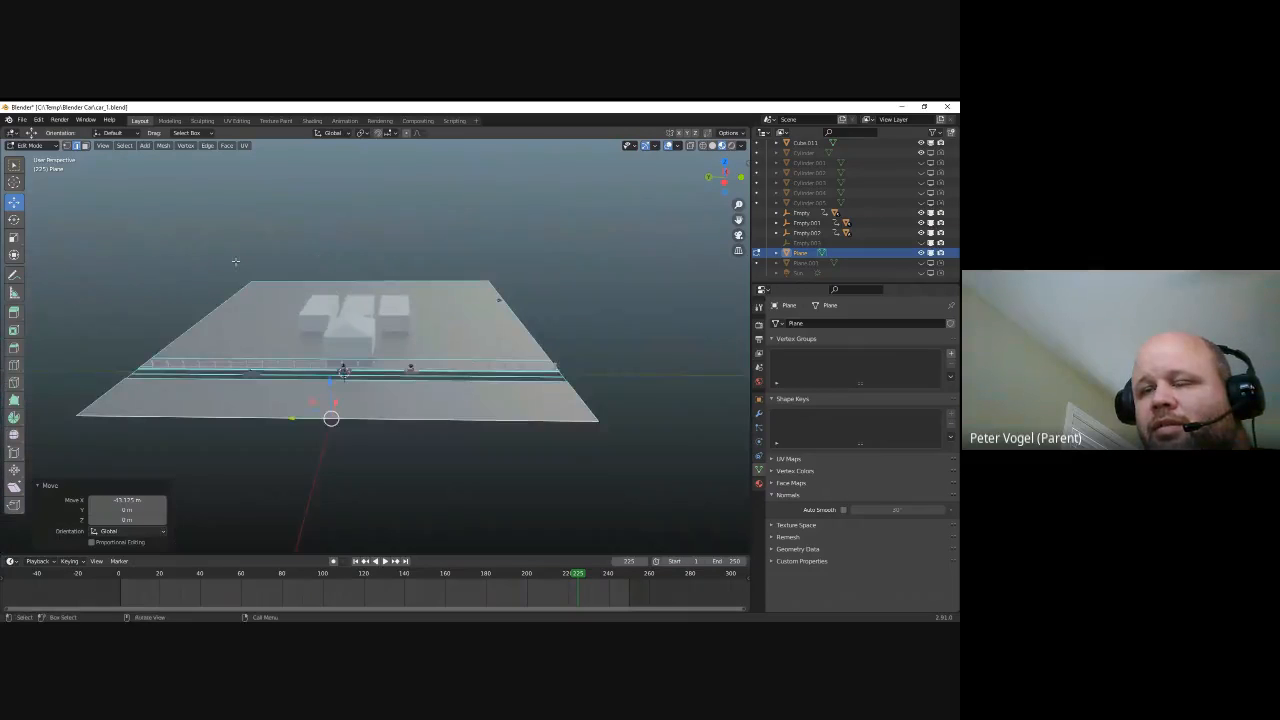
middle_drag(191, 324, 351, 269)
drag(256, 261, 292, 410)
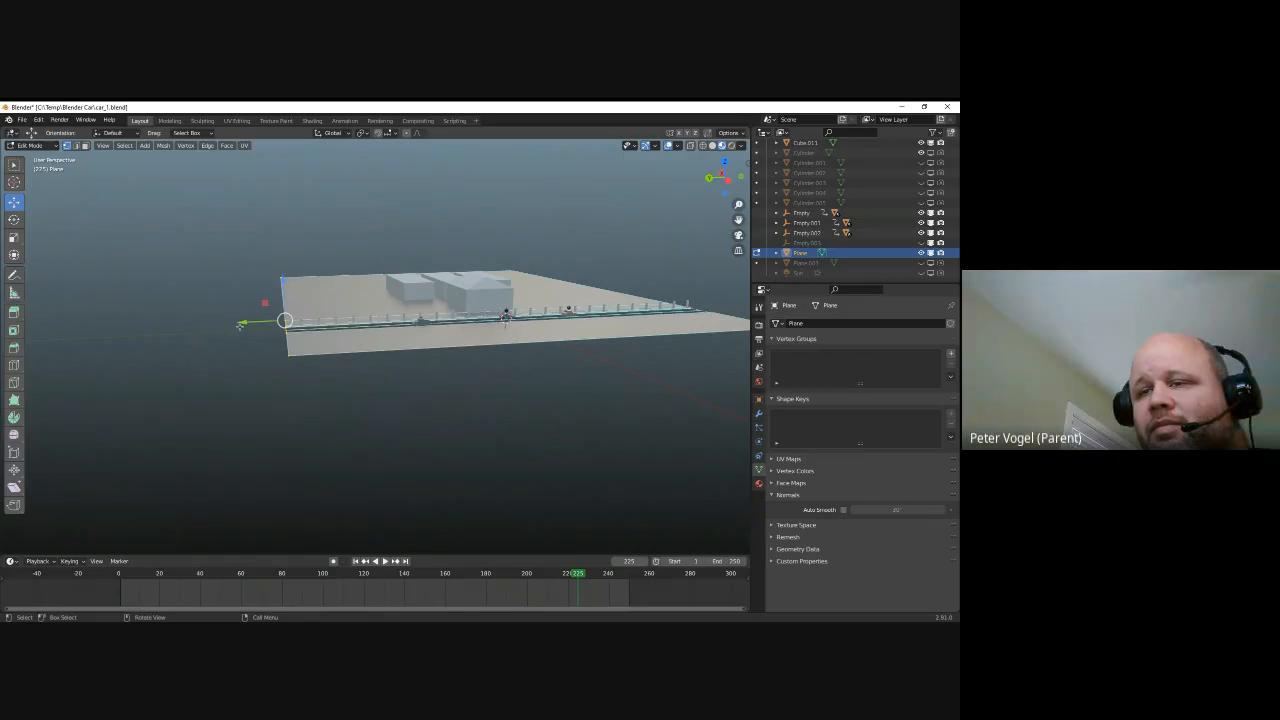
drag(242, 322, 77, 329)
middle_drag(497, 302, 497, 309)
drag(578, 233, 517, 387)
drag(506, 327, 665, 333)
click(439, 238)
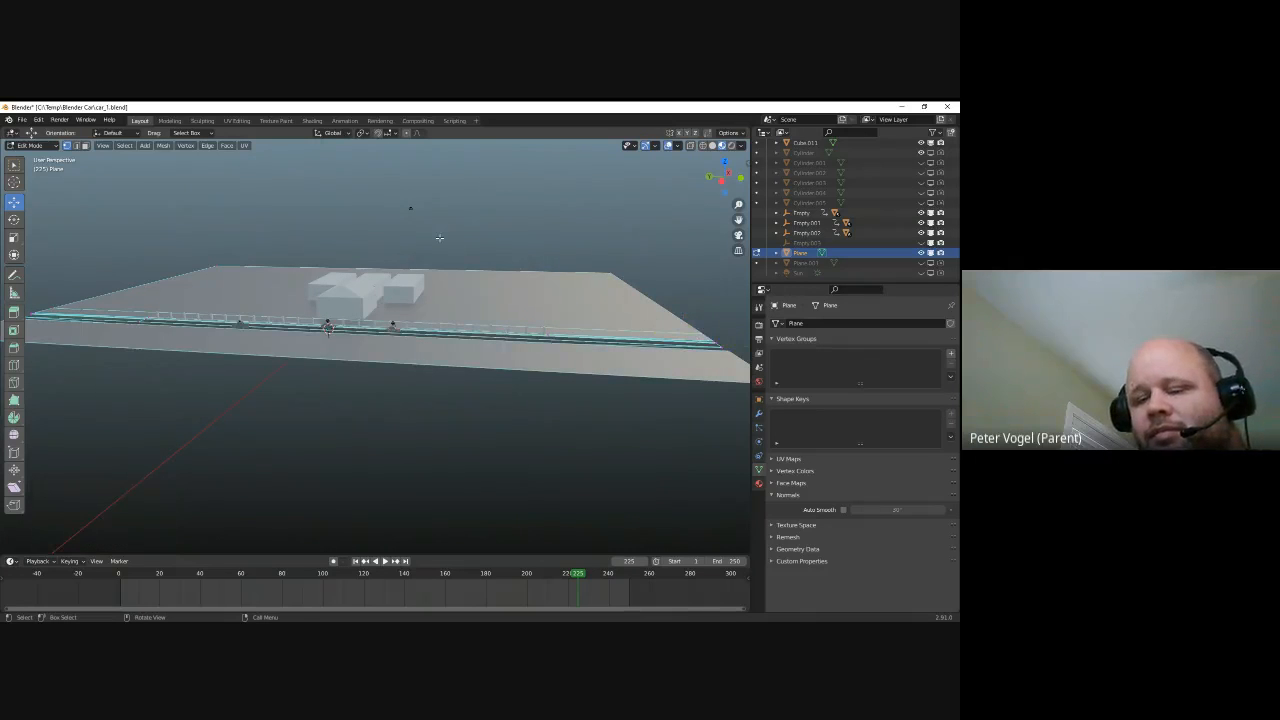
key(Tab)
Return to the camera view and scrub the timeline to check the enlarged ground in the shot
click(739, 236)
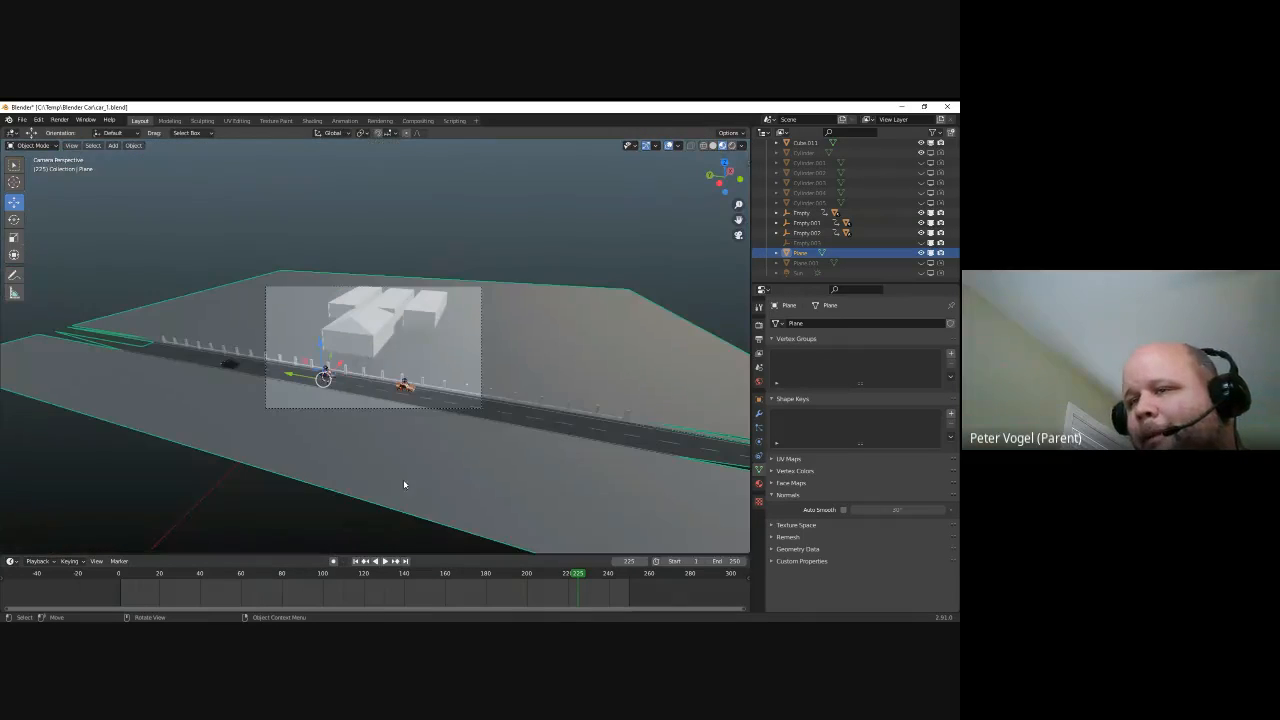
drag(581, 576, 319, 382)
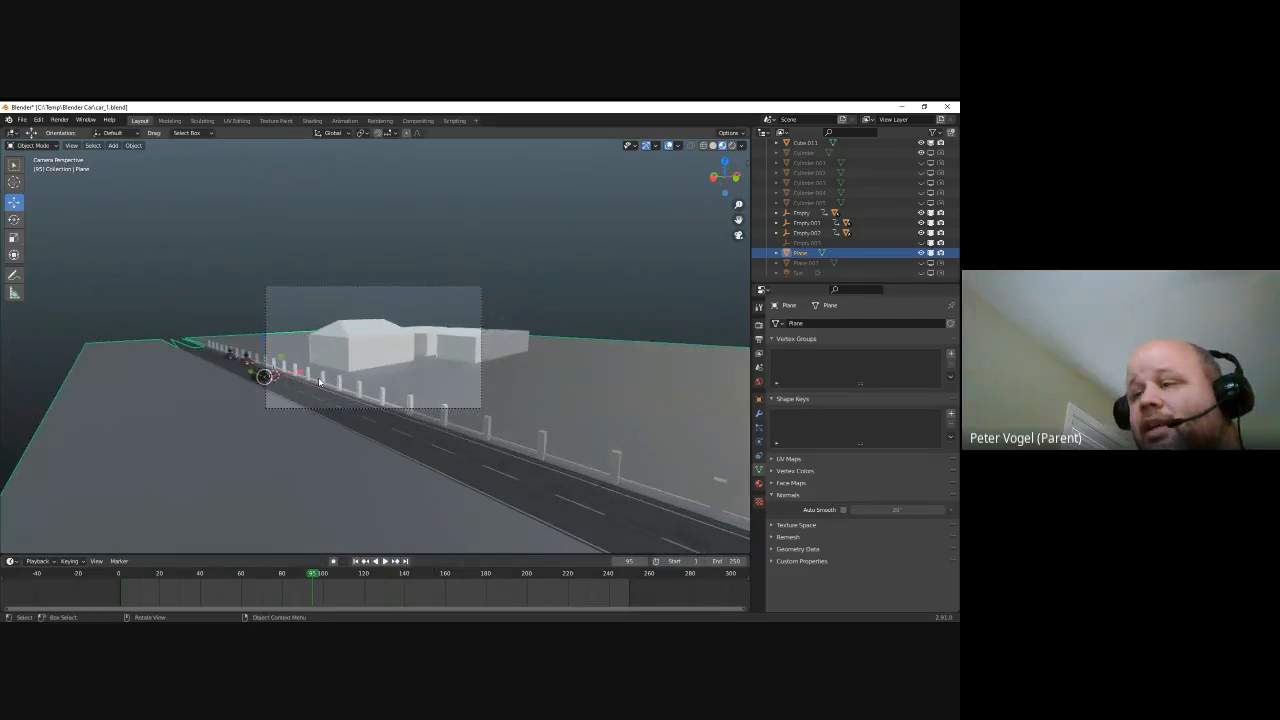
scroll(351, 349, up, 6)
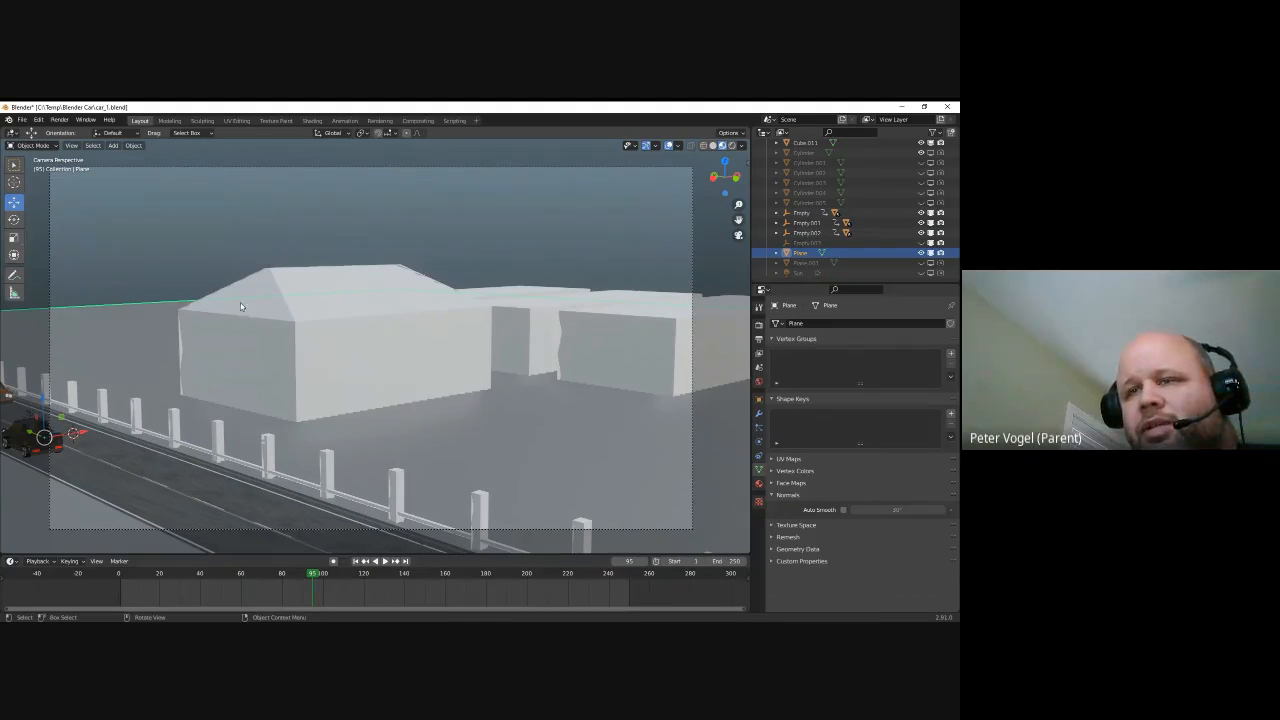
Add a second camera and move it along the Y axis near the black pickup
mouse_move(172, 250)
middle_down()
mouse_move(197, 260)
mouse_move(187, 330)
mouse_move(439, 357)
mouse_move(419, 379)
mouse_move(266, 324)
mouse_move(181, 266)
middle_up()
middle_drag(291, 279, 405, 341)
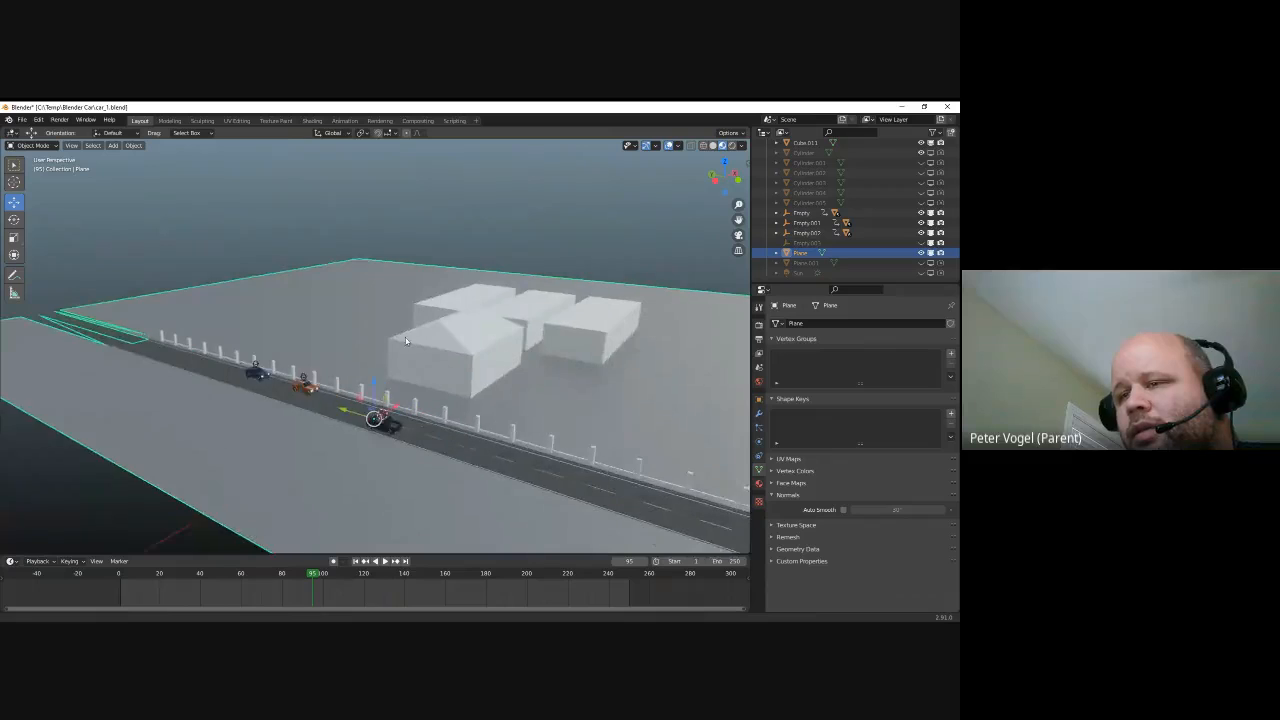
scroll(405, 337, up, 3)
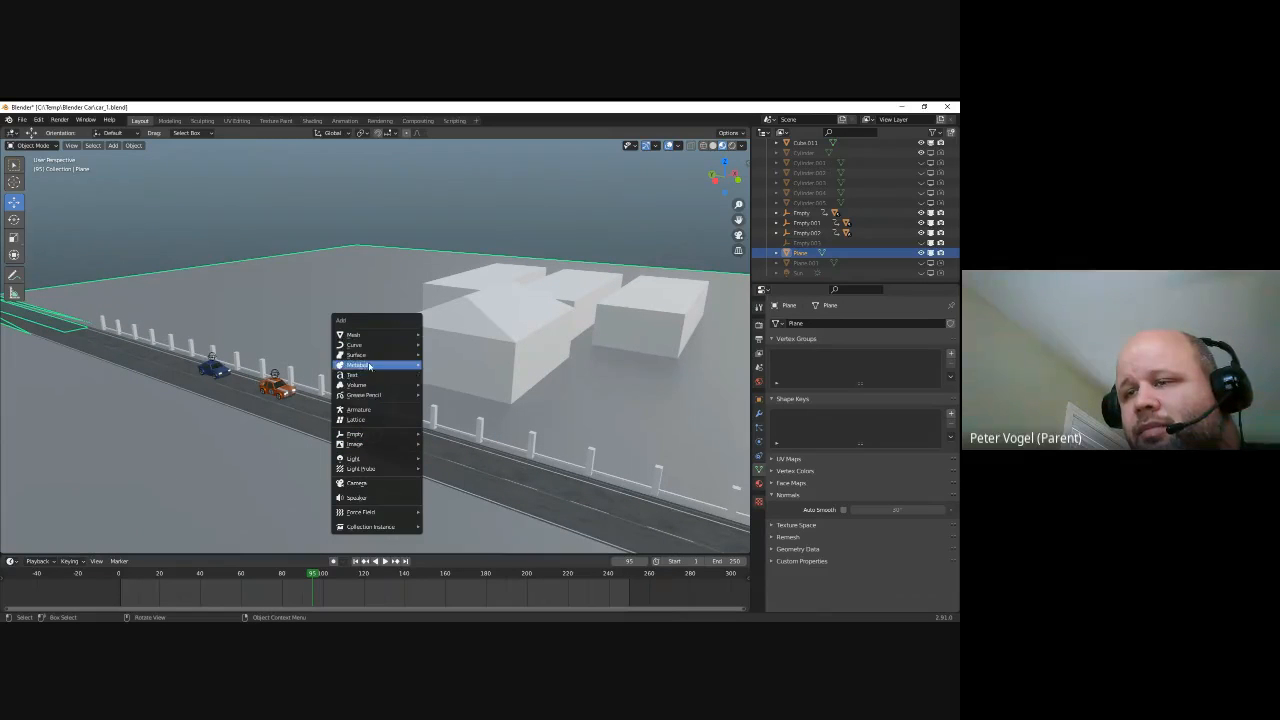
click(358, 483)
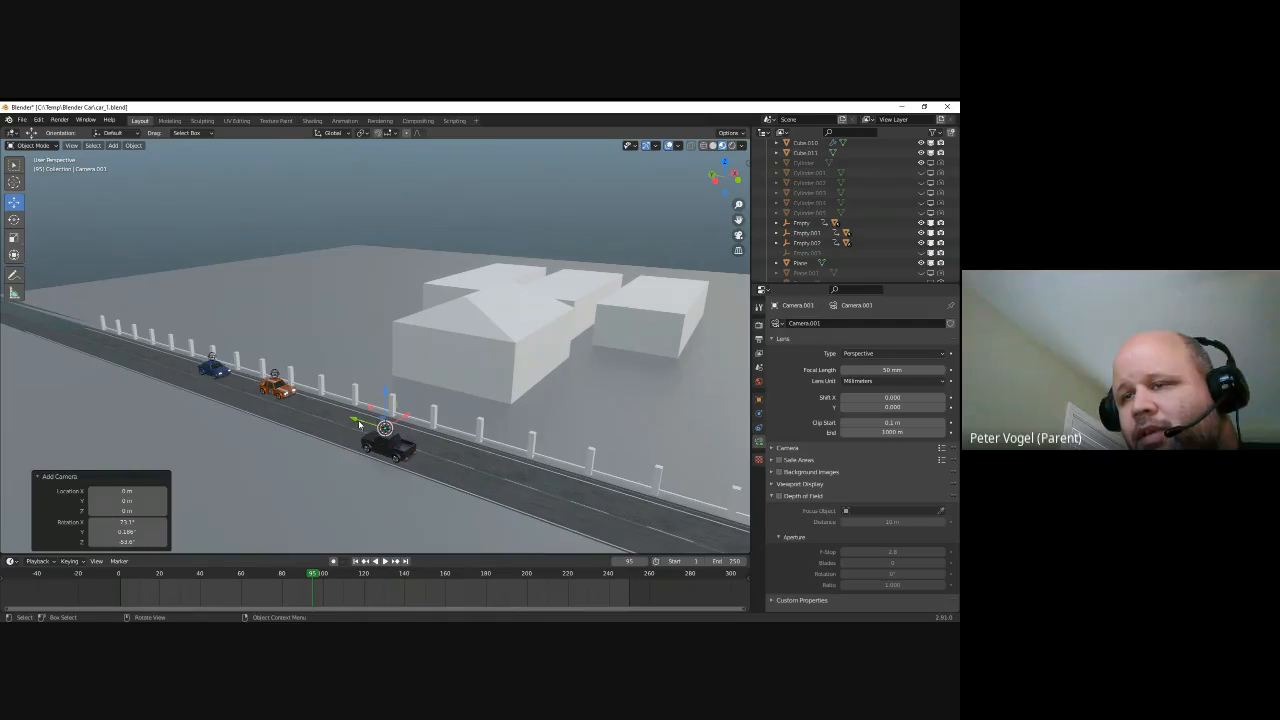
key(g)
key(y)
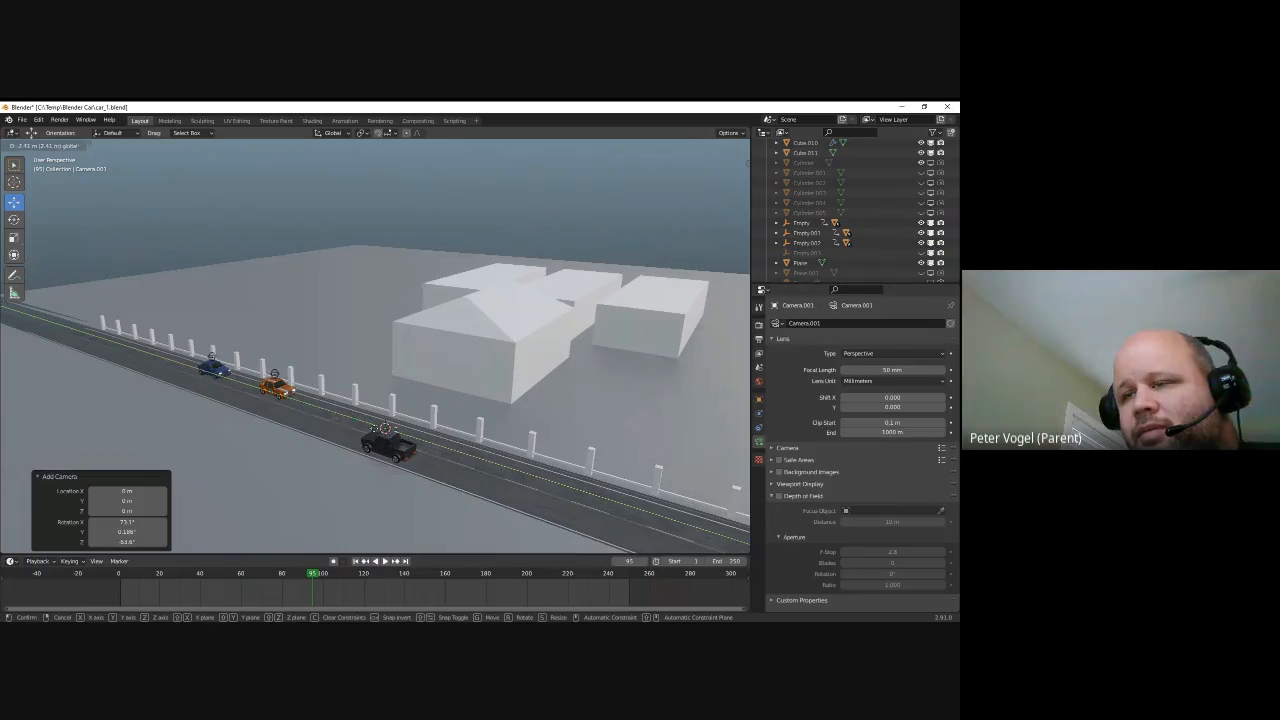
drag(443, 453, 445, 454)
Position the new camera on the road behind the black pickup and raise it about 1.07 m
middle_drag(445, 454, 415, 421)
drag(383, 423, 353, 420)
scroll(352, 422, up, 5)
shift+middle_drag(320, 447, 651, 468)
drag(611, 409, 742, 415)
shift+middle_drag(742, 415, 402, 387)
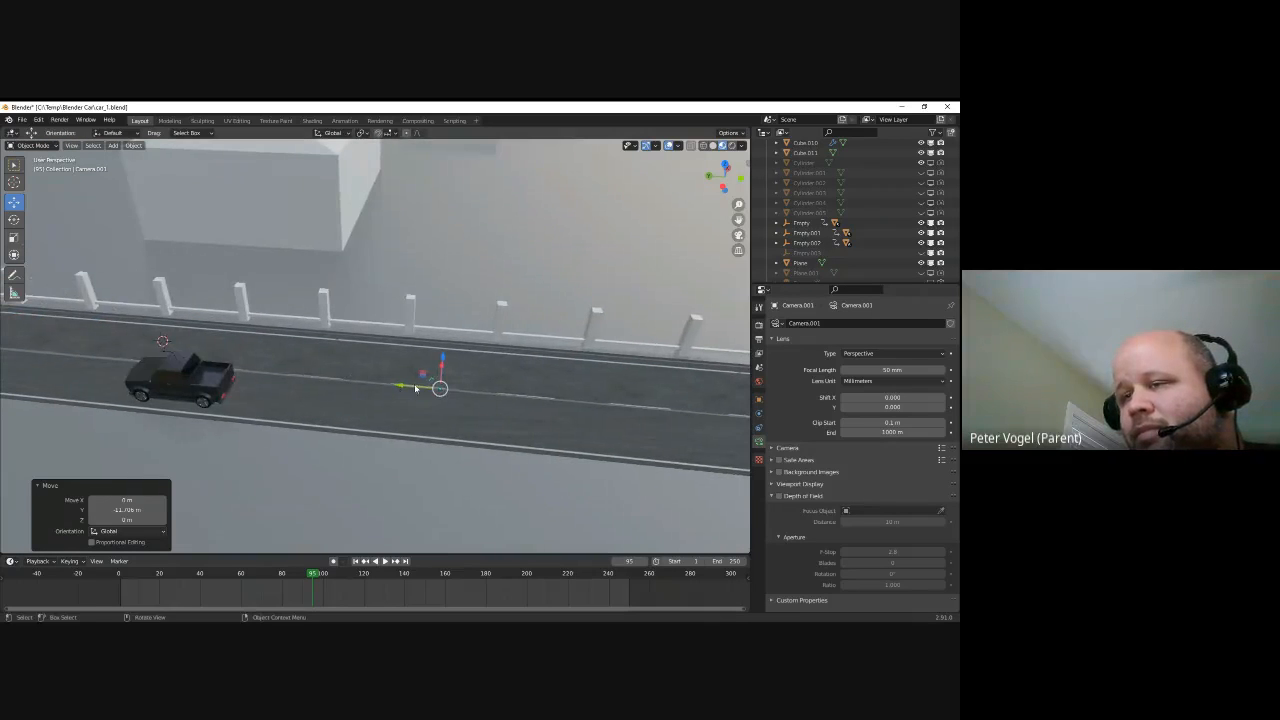
drag(402, 387, 557, 362)
middle_drag(557, 362, 458, 355)
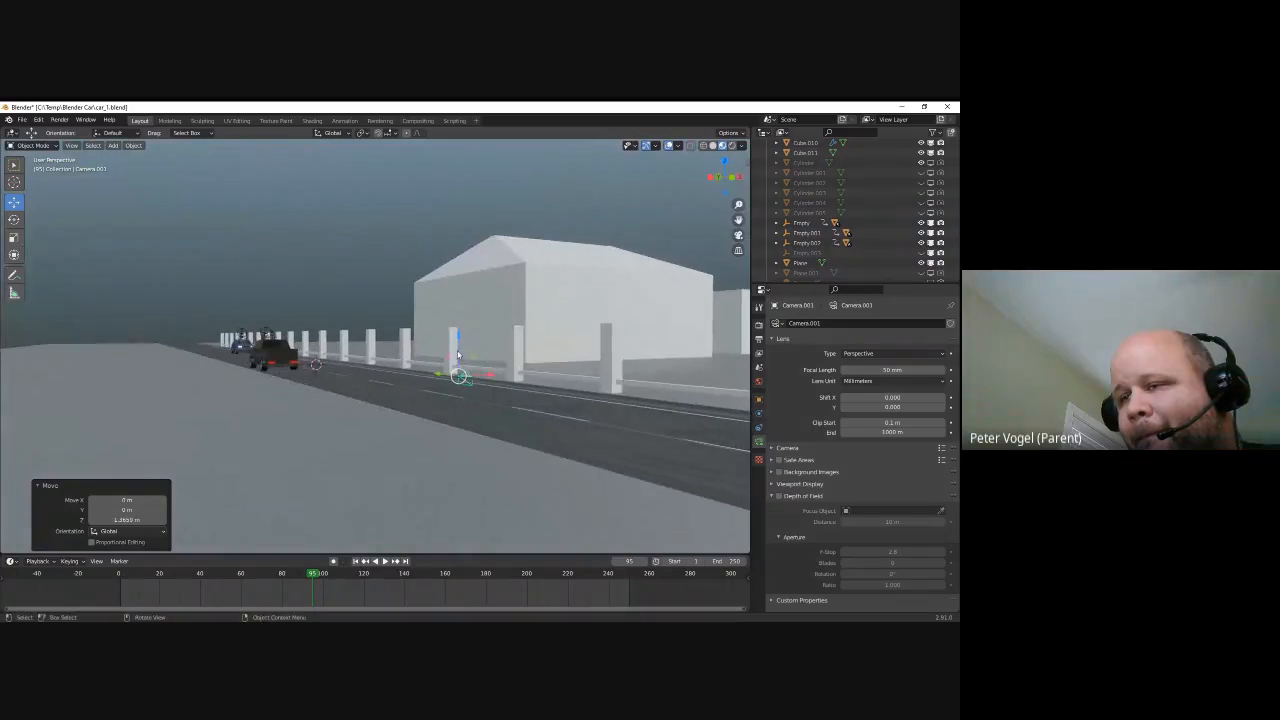
Set the new camera's rotation to 90° on X, 0° on Y and 0° on Z
click(760, 399)
drag(848, 386, 907, 386)
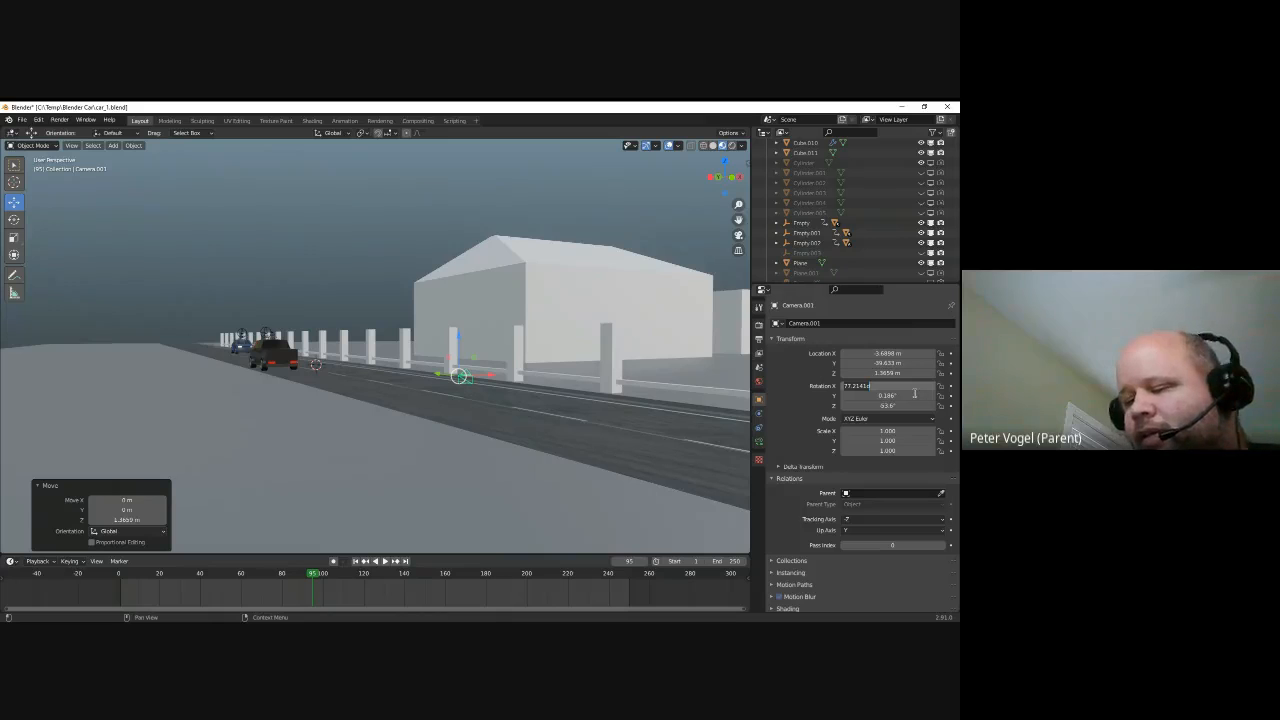
key(Tab)
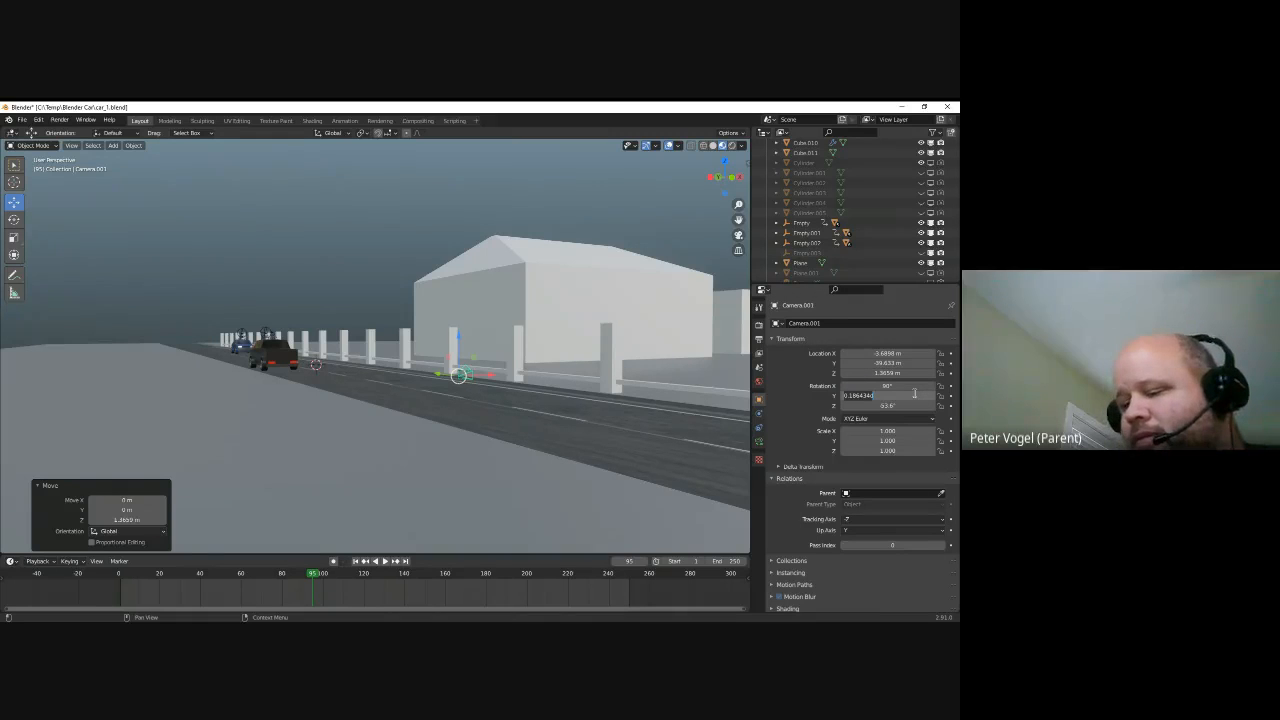
text(0)
key(Tab)
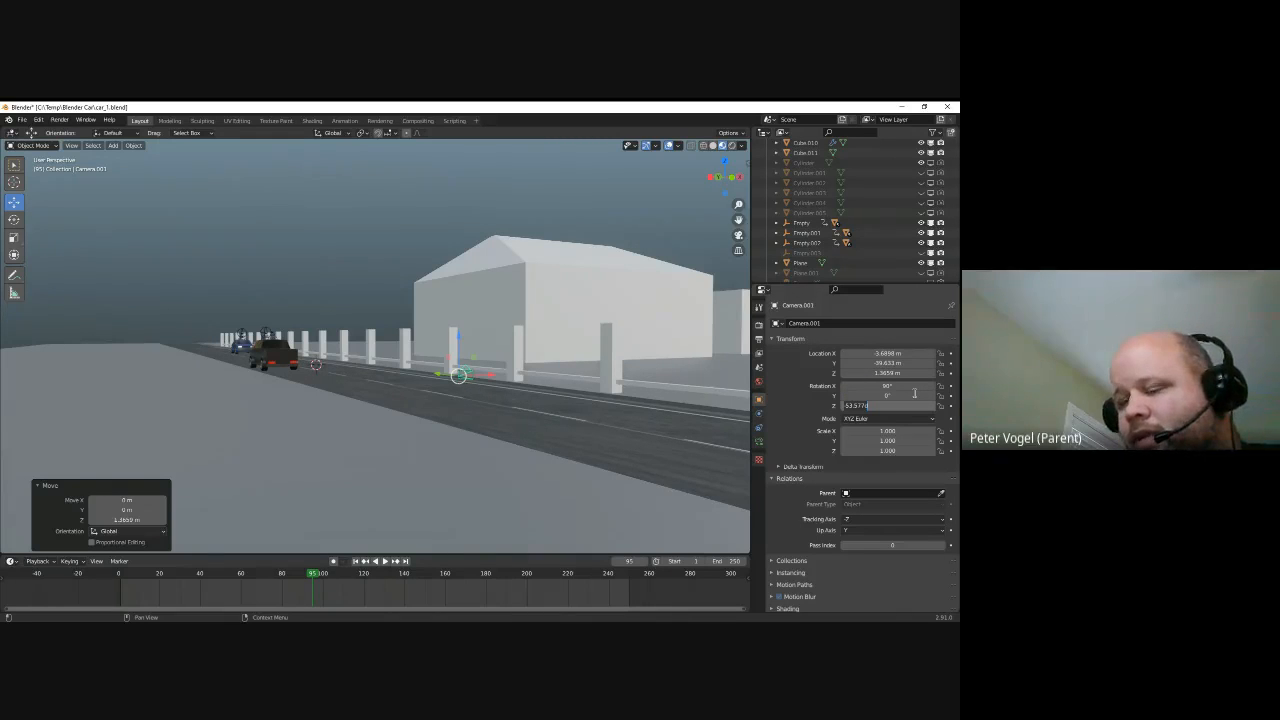
text(0)
key(Tab)
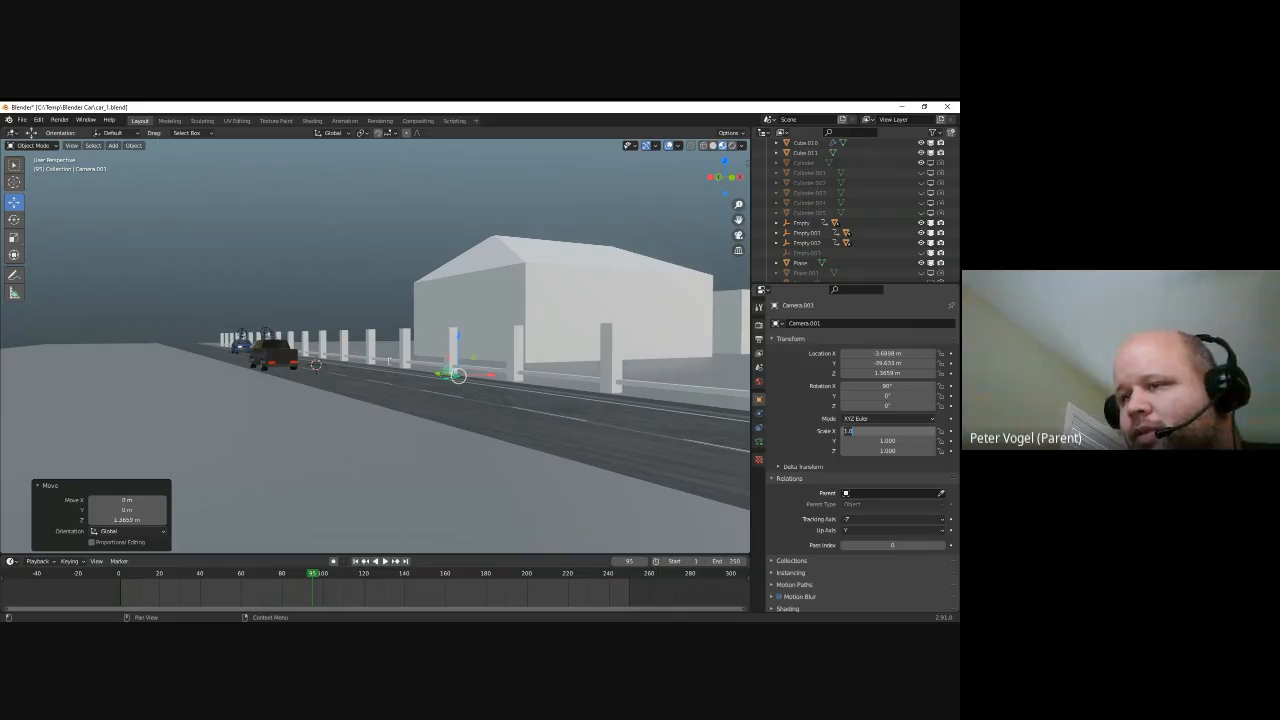
Make the new camera the active scene camera and look through it
middle_drag(428, 386, 174, 256)
click(133, 145)
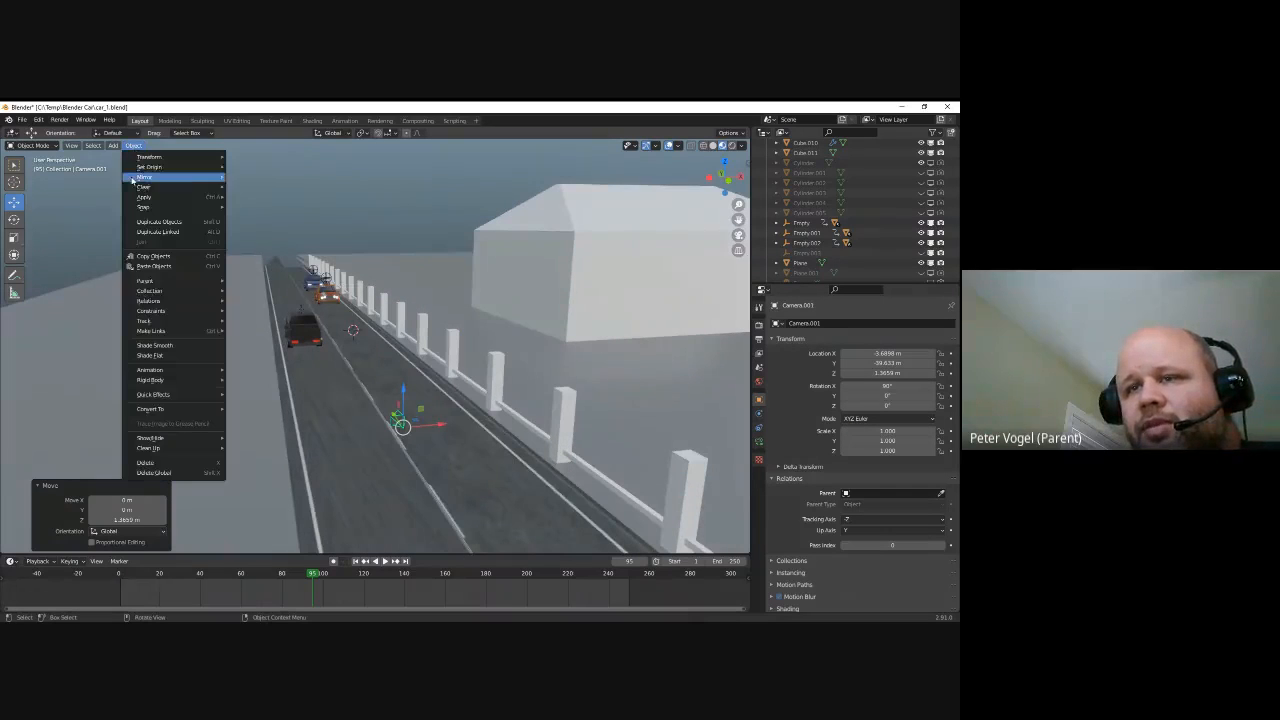
mouse_move(180, 409)
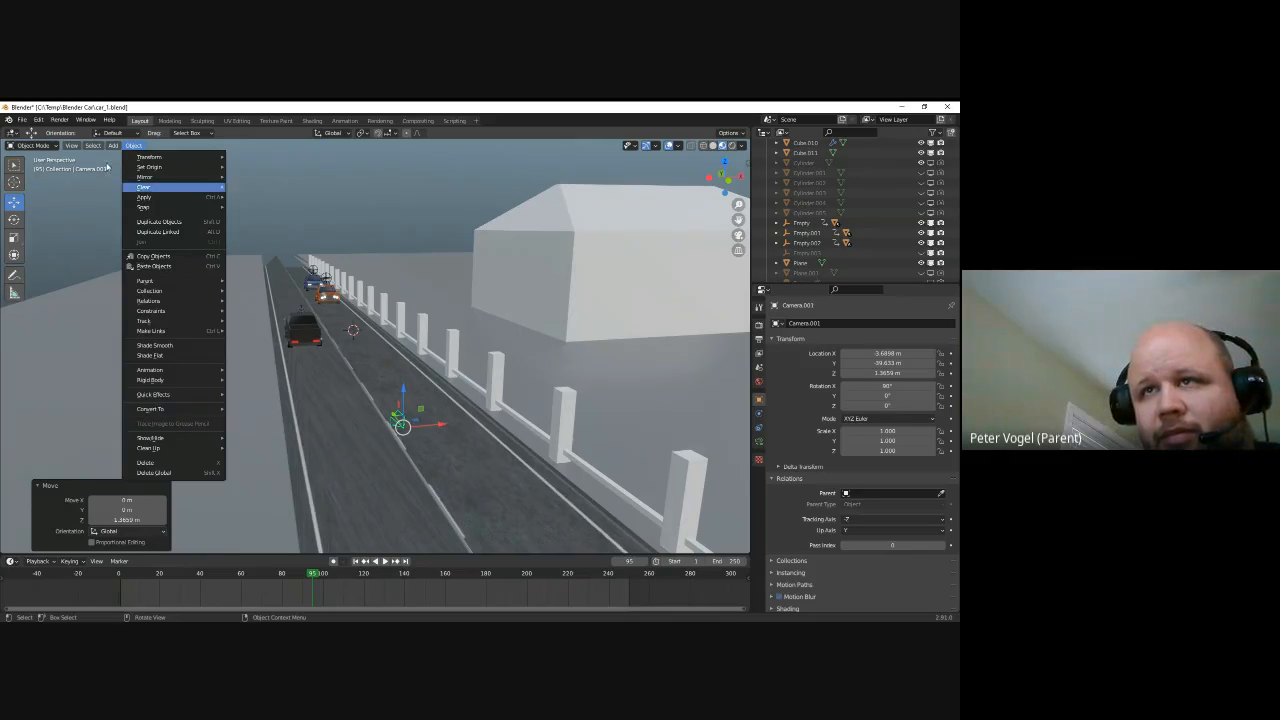
click(71, 145)
mouse_move(106, 296)
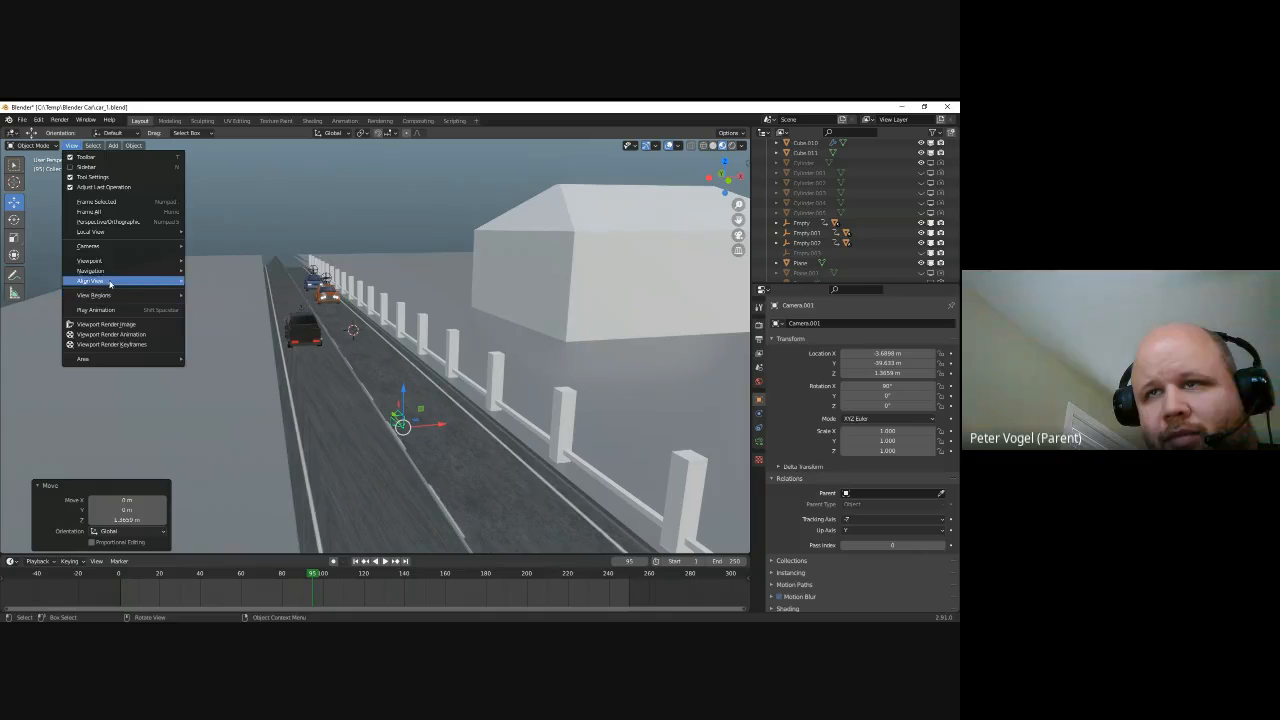
mouse_move(114, 249)
click(220, 248)
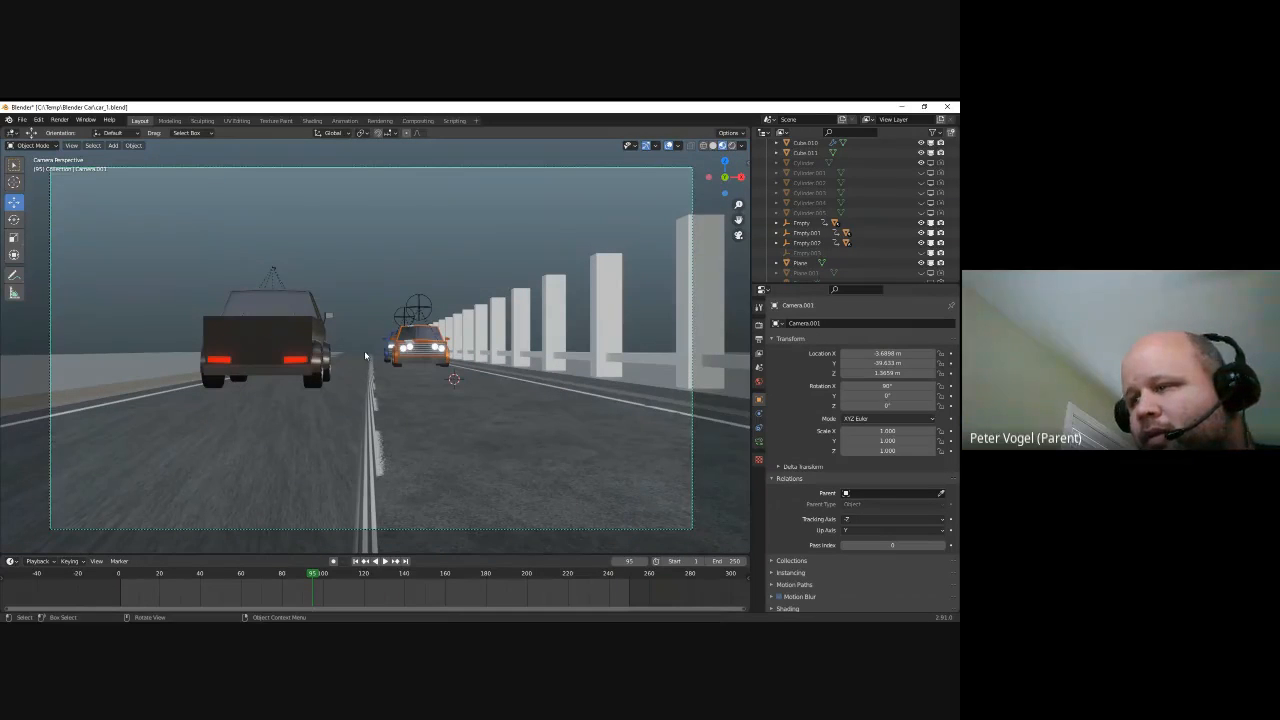
Shift the camera sideways and along the road, go to frame 0, and set its Z rotation to 180°
drag(890, 355, 935, 364)
drag(831, 136, 471, 551)
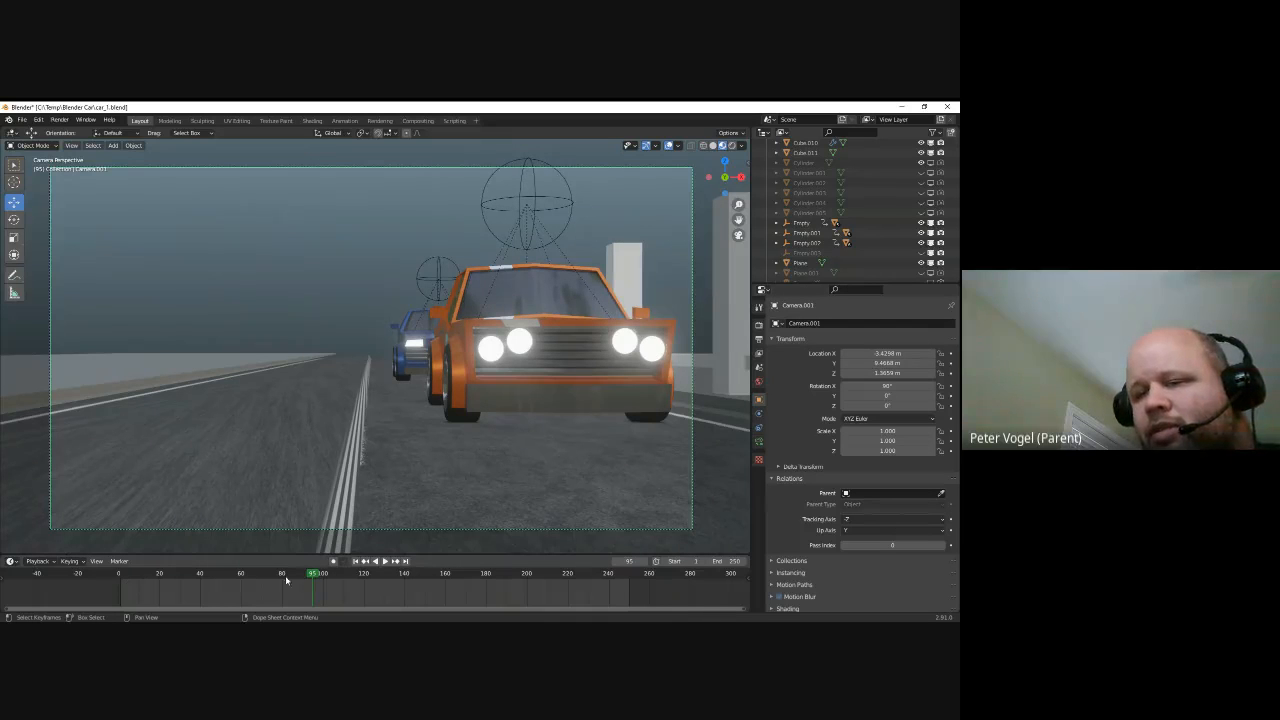
drag(314, 578, 119, 592)
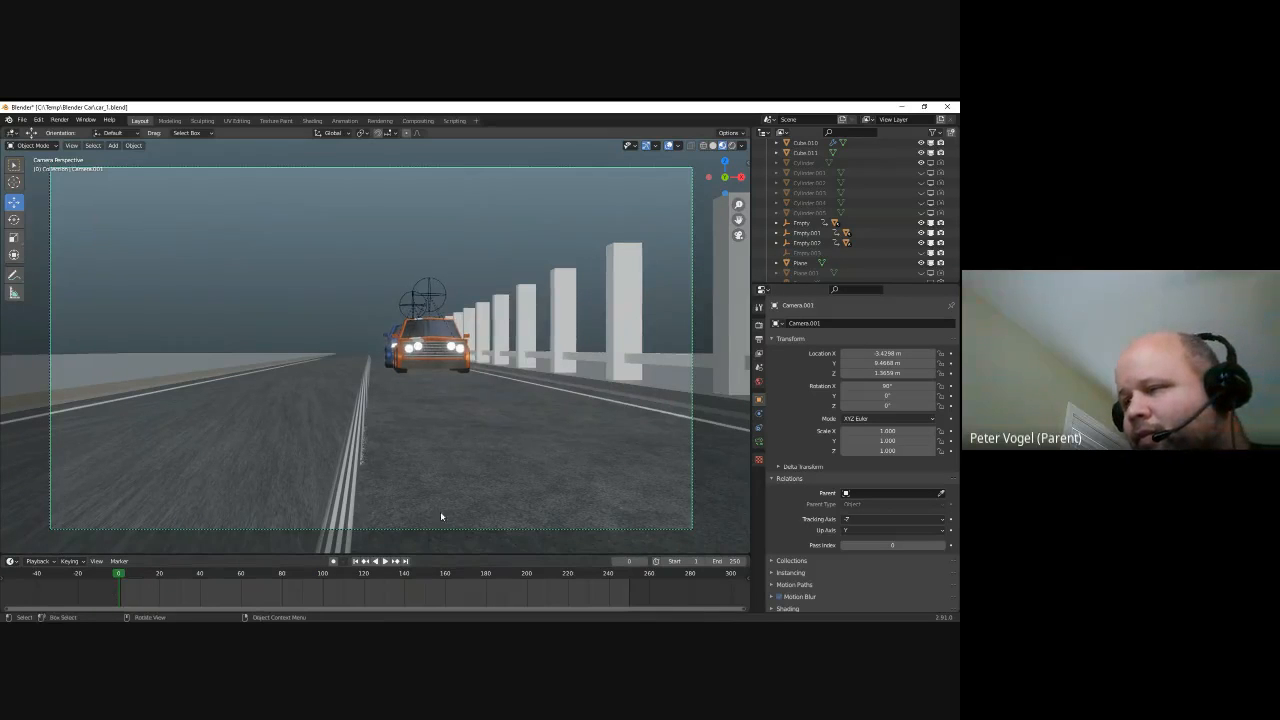
drag(878, 366, 775, 366)
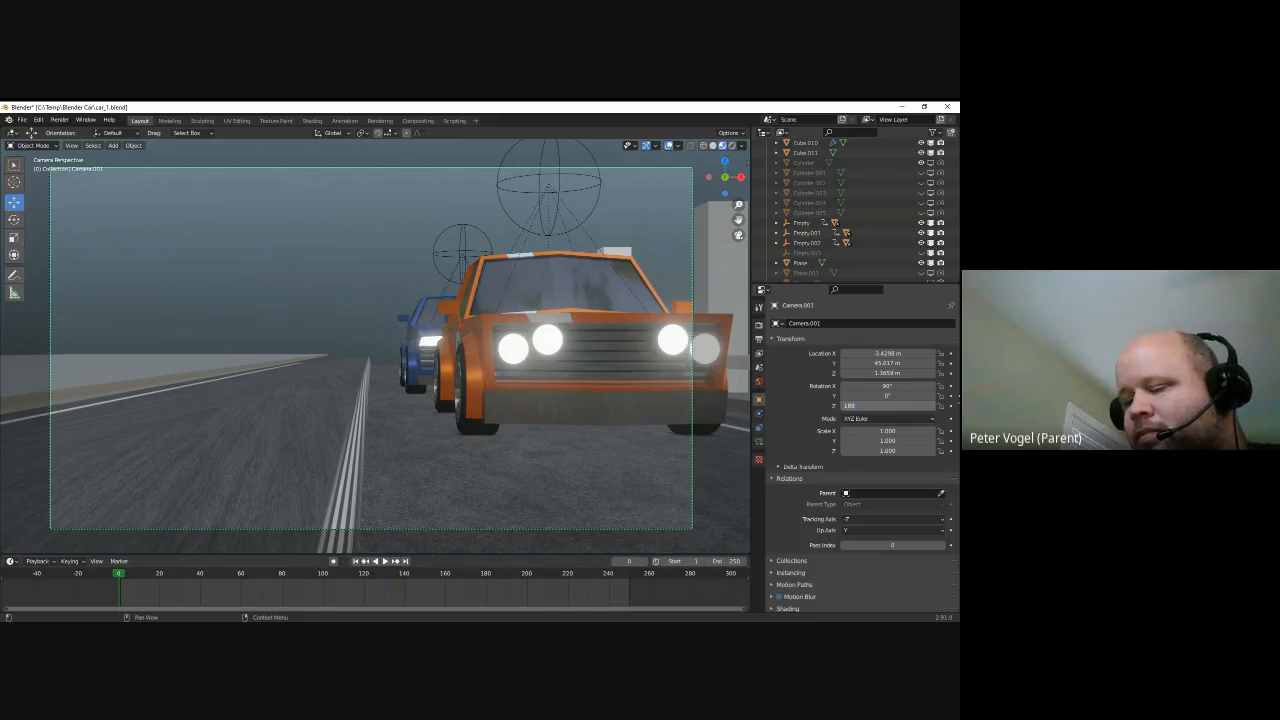
key(Return)
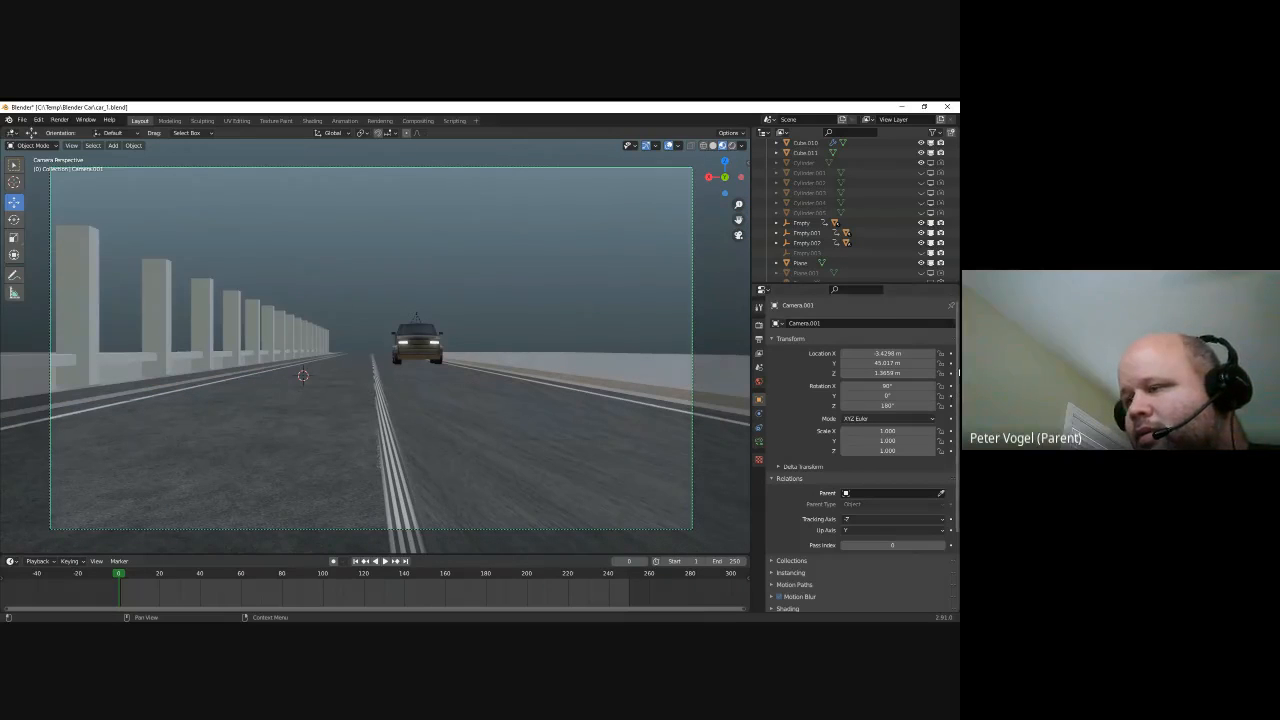
Place the camera slightly higher and centred behind the blue car, and keyframe its location and rotation at frame 0
drag(882, 367, 509, 231)
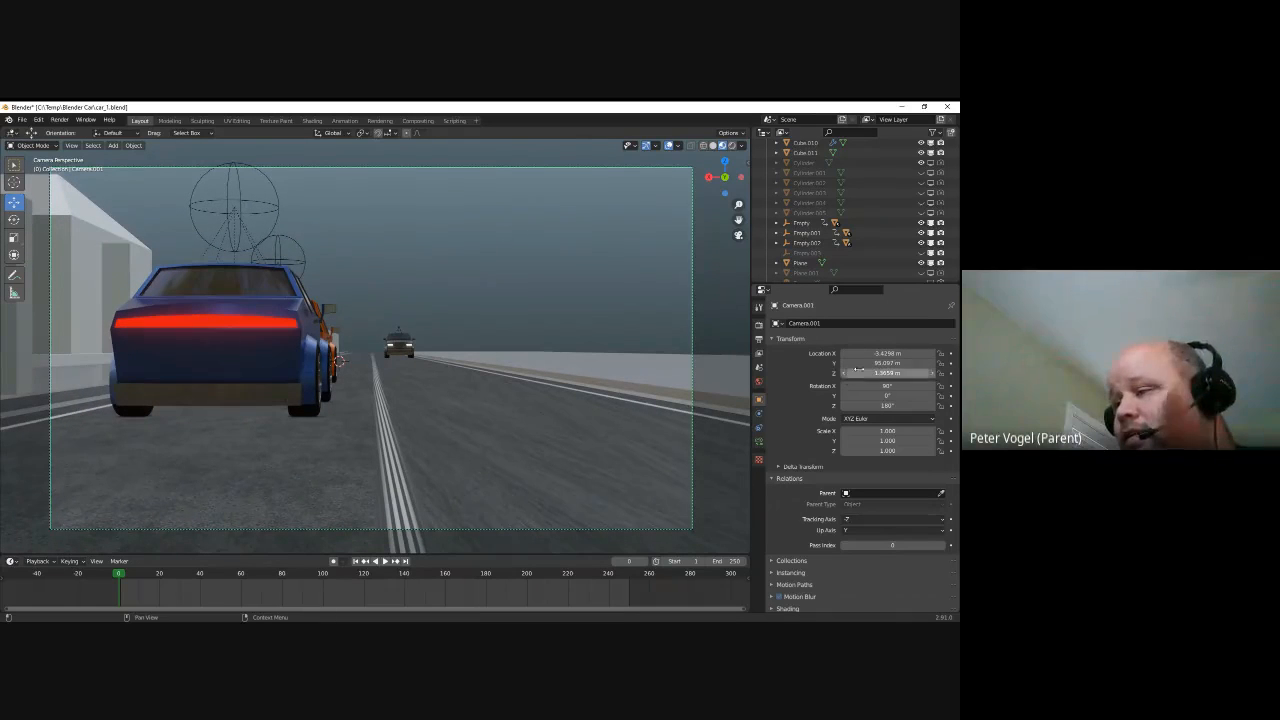
drag(888, 375, 74, 365)
right_click(880, 360)
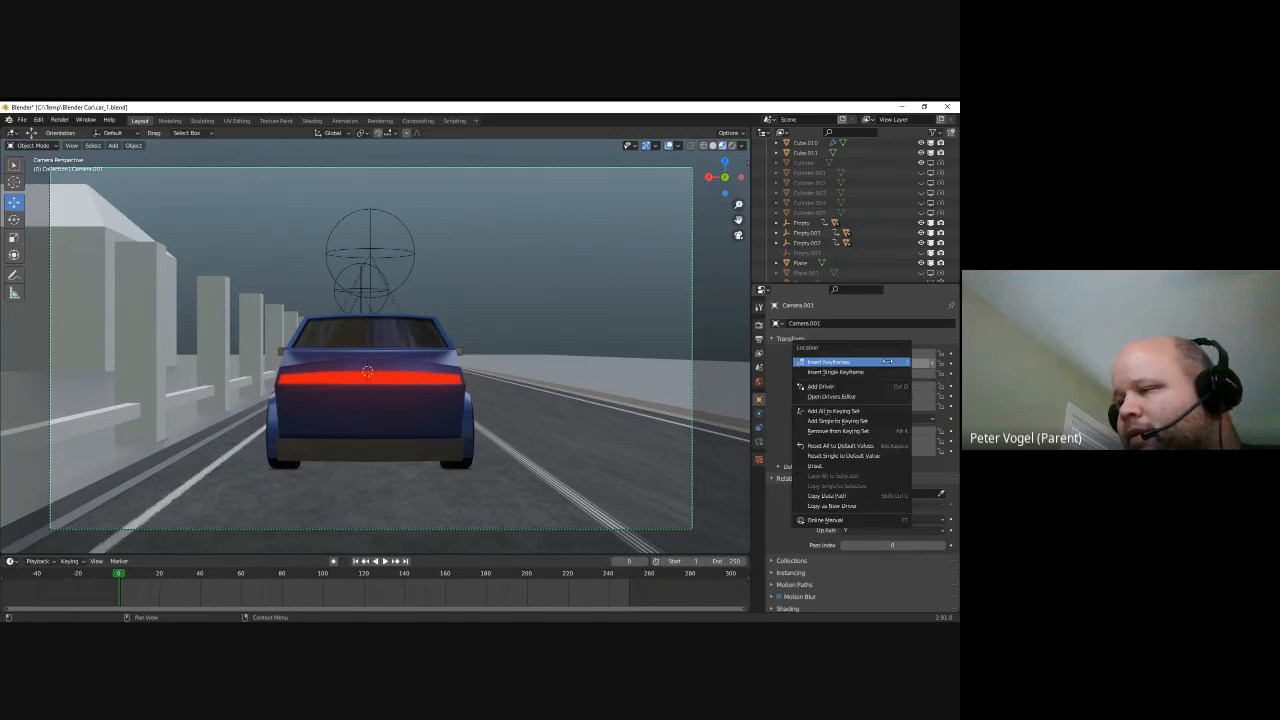
click(872, 366)
right_click(895, 397)
click(896, 397)
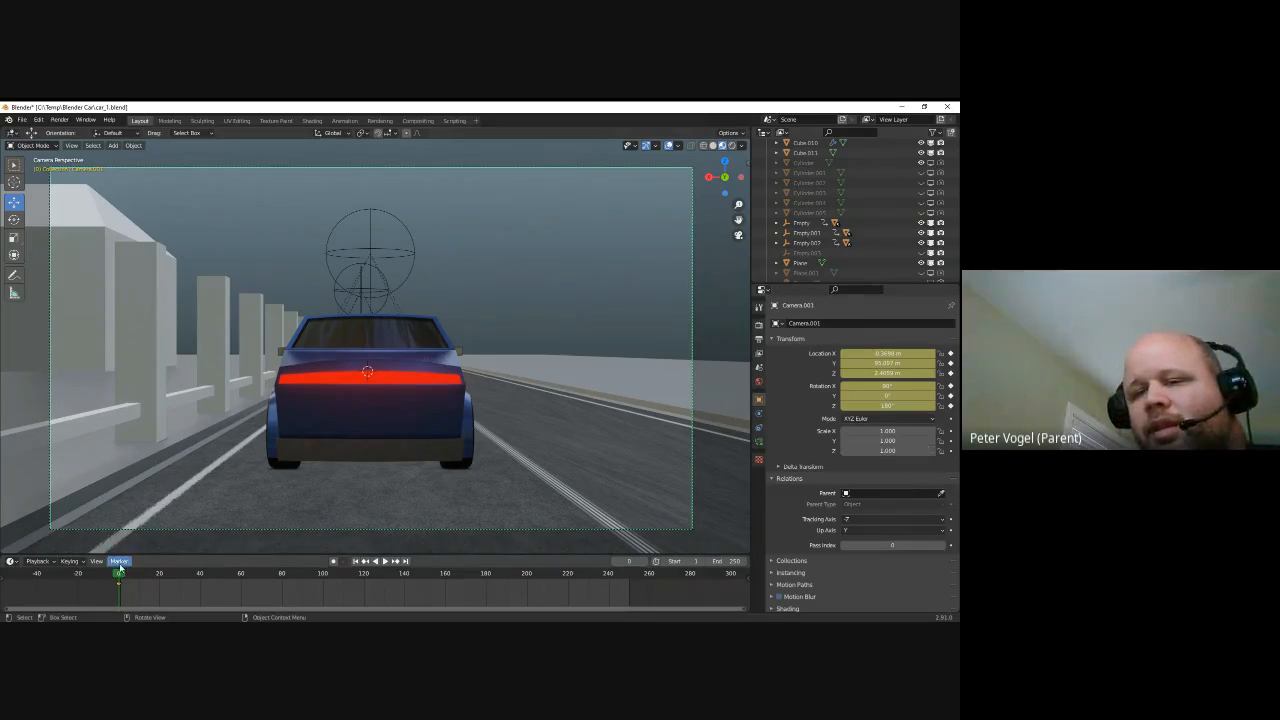
At frame 181, move the camera along Y until it is close behind the blue car and keyframe its location
drag(118, 578, 409, 595)
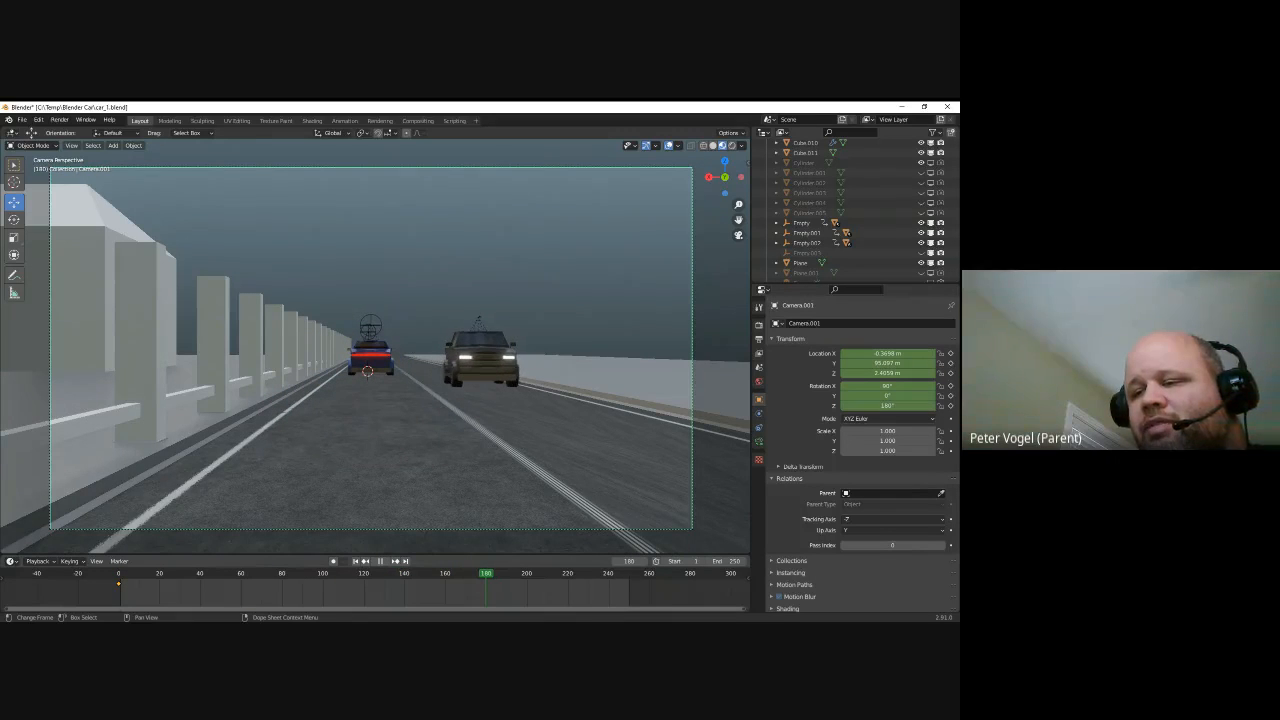
key(space)
drag(895, 363, 903, 525)
right_click(893, 363)
click(860, 354)
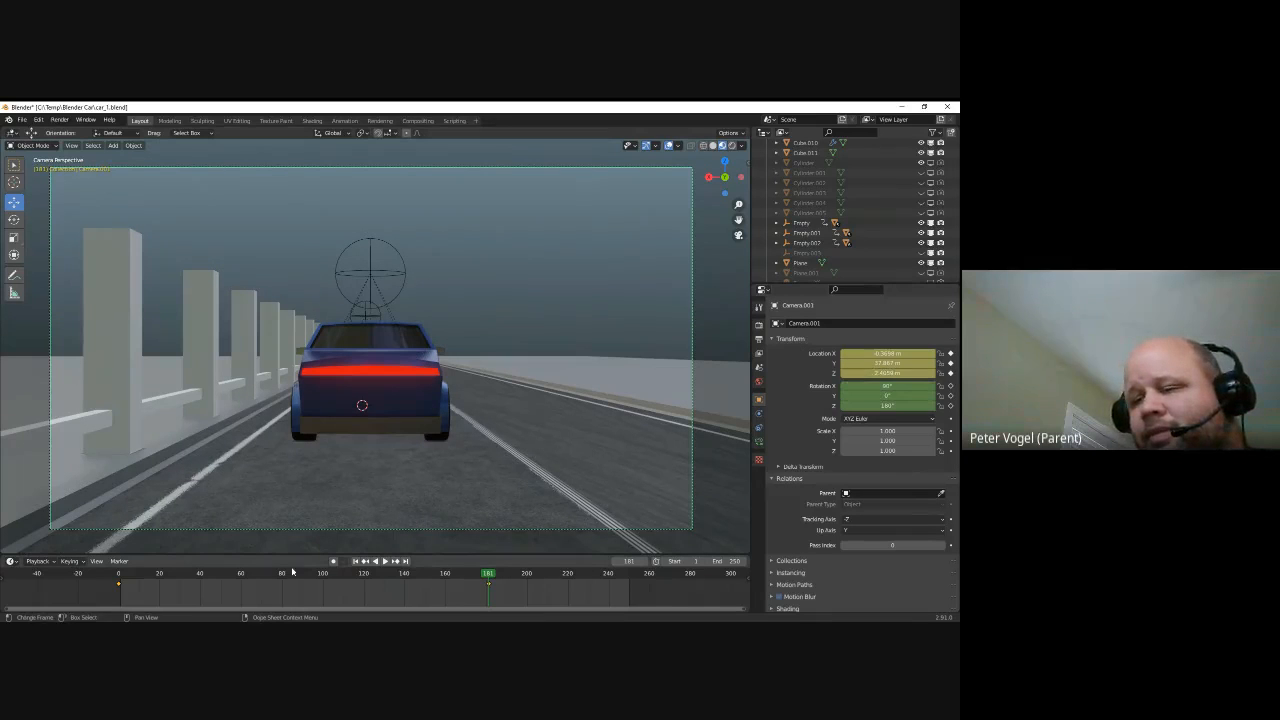
At frame 250, shift the camera into the opposite lane and past both cars, and keyframe its location and rotation
drag(489, 576, 625, 604)
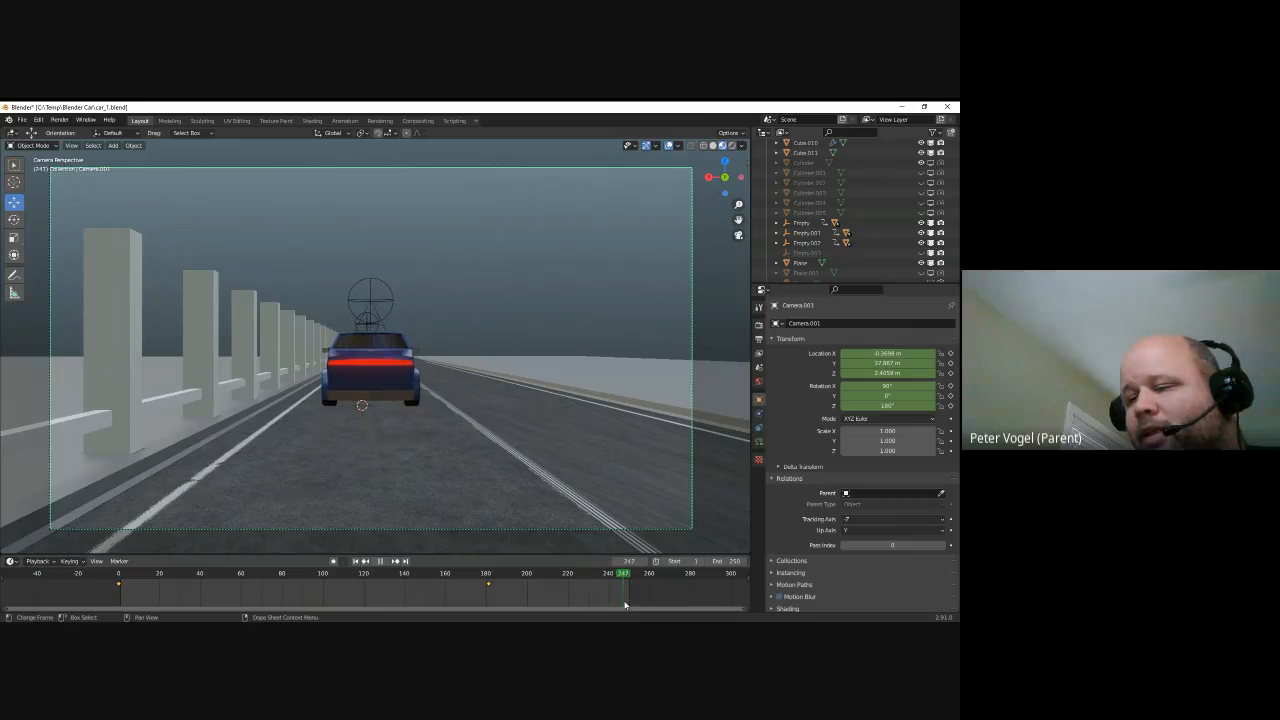
drag(888, 353, 571, 417)
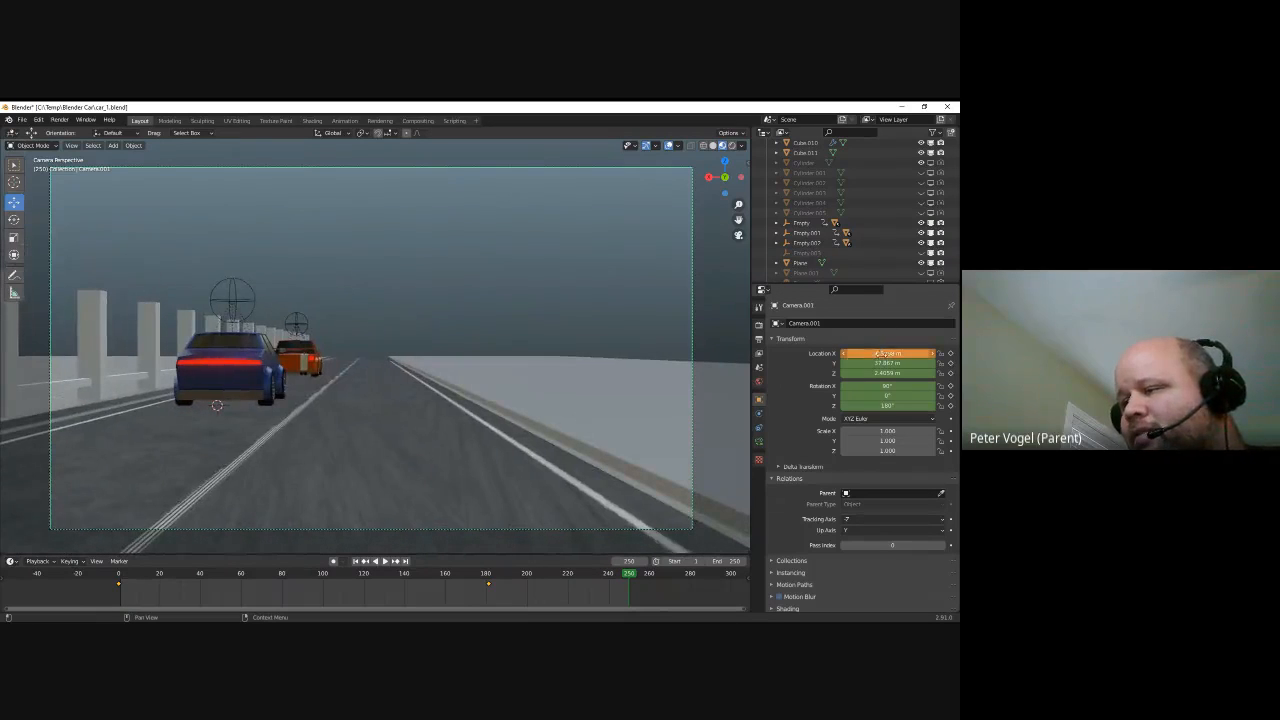
drag(885, 365, 131, 567)
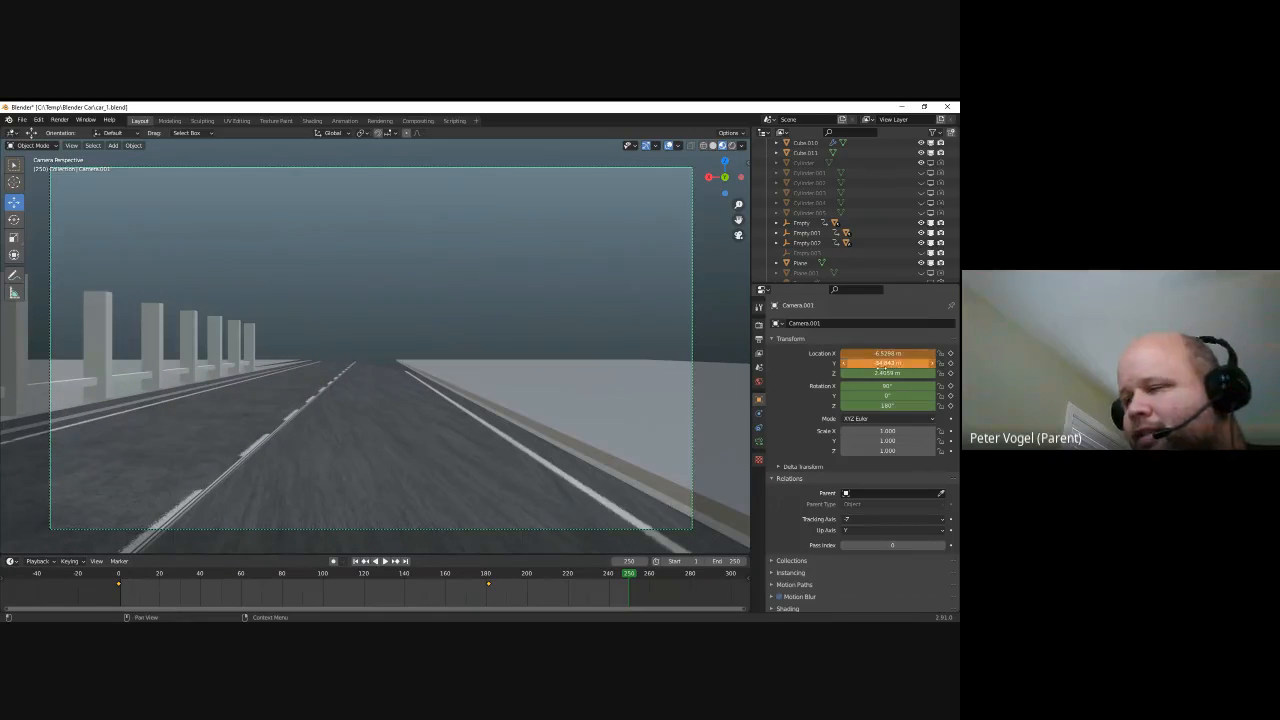
right_click(889, 355)
click(889, 355)
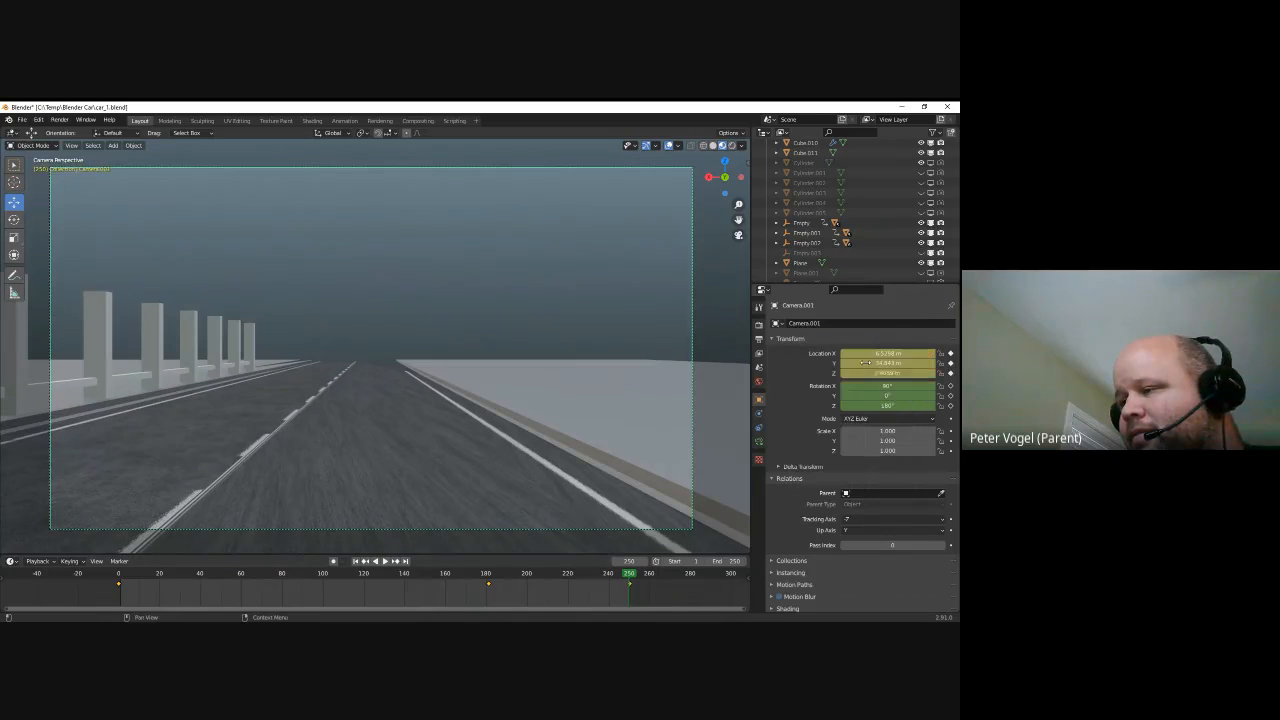
right_click(884, 386)
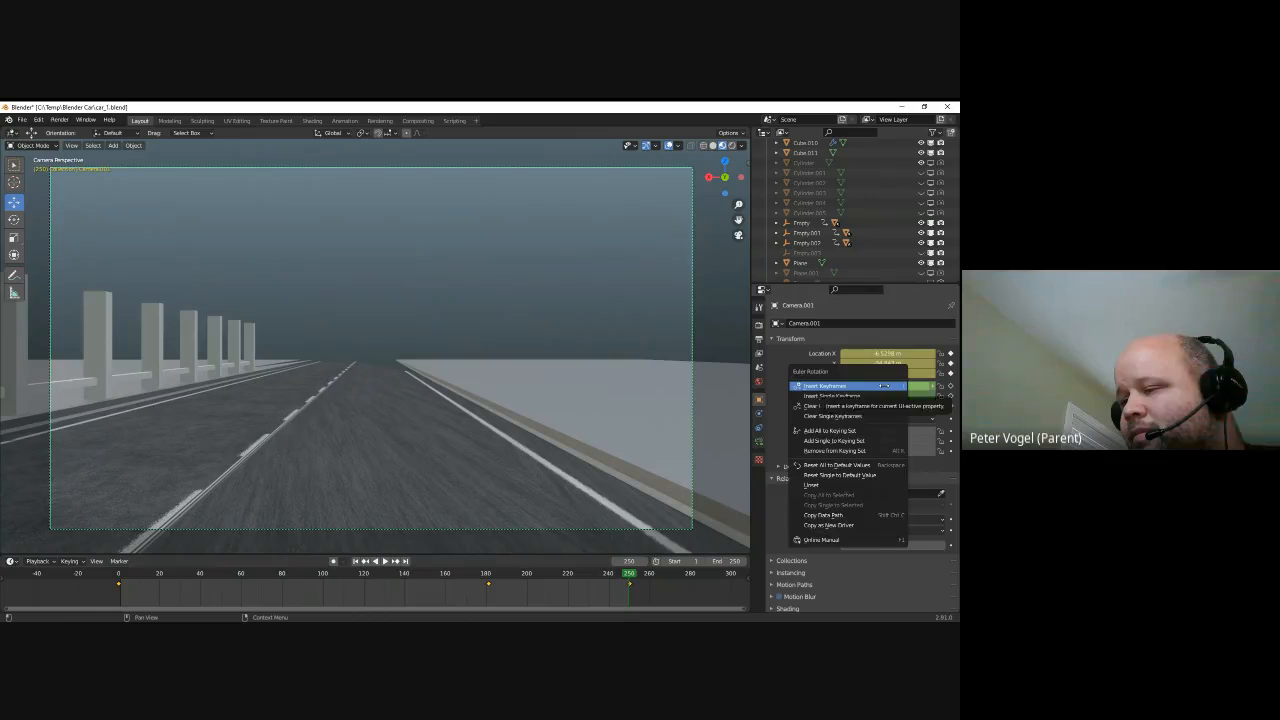
click(884, 386)
At frame 200, move the camera into the opposite lane beside the blue car and keyframe its location
drag(629, 580, 528, 597)
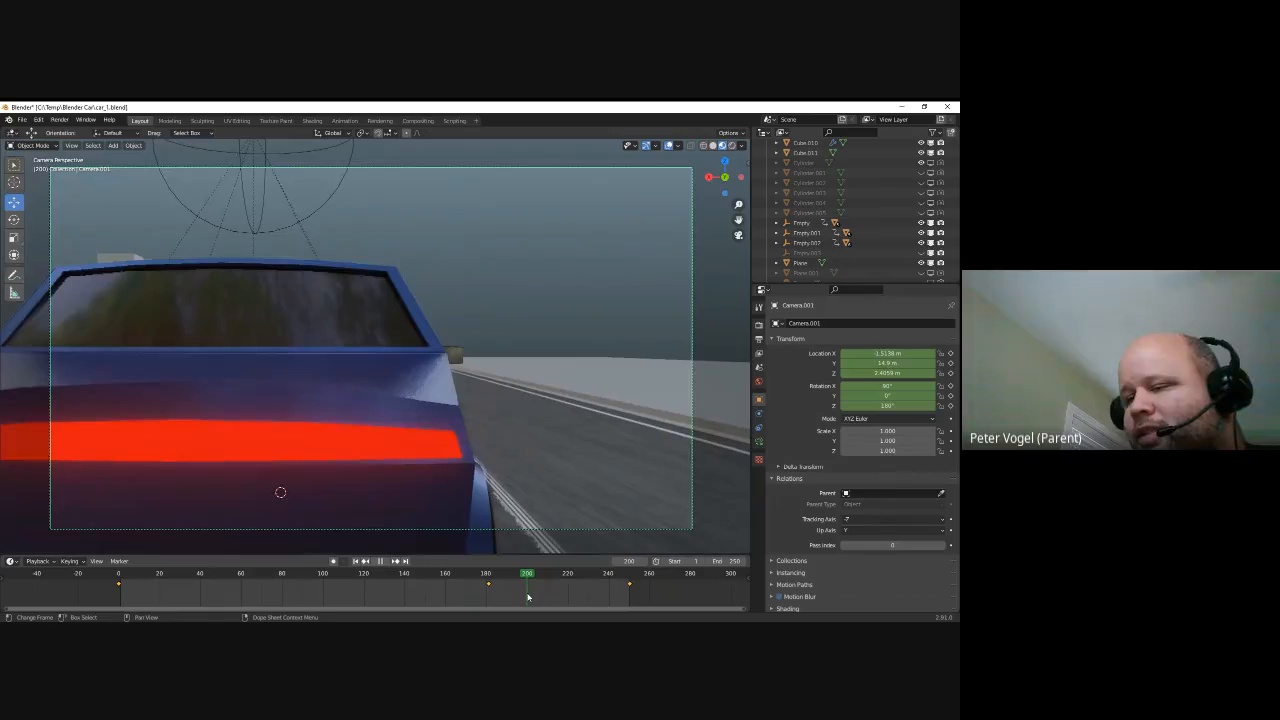
drag(885, 366, 812, 354)
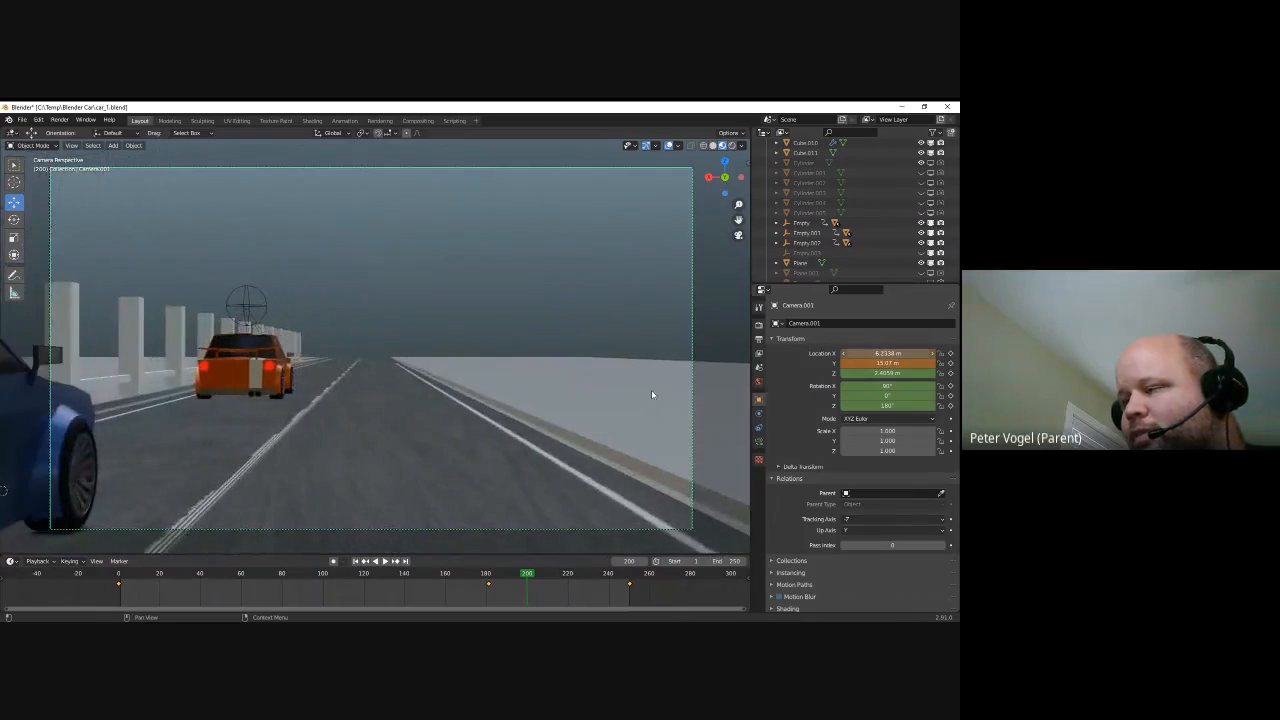
right_click(880, 354)
click(880, 350)
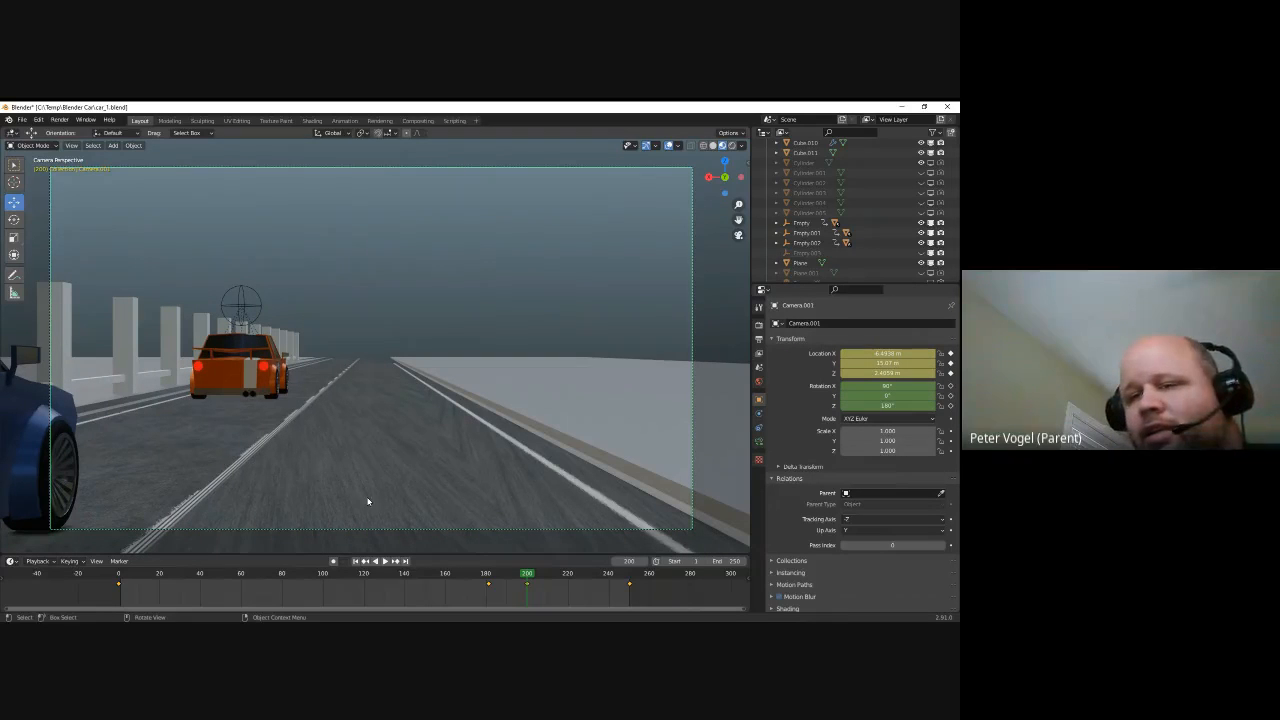
At frame 189, tilt the camera about 4.7° on Y, turn it to 170° on Z, and keyframe its rotation
mouse_move(526, 578)
mouse_down()
mouse_move(494, 578)
mouse_move(506, 578)
mouse_up()
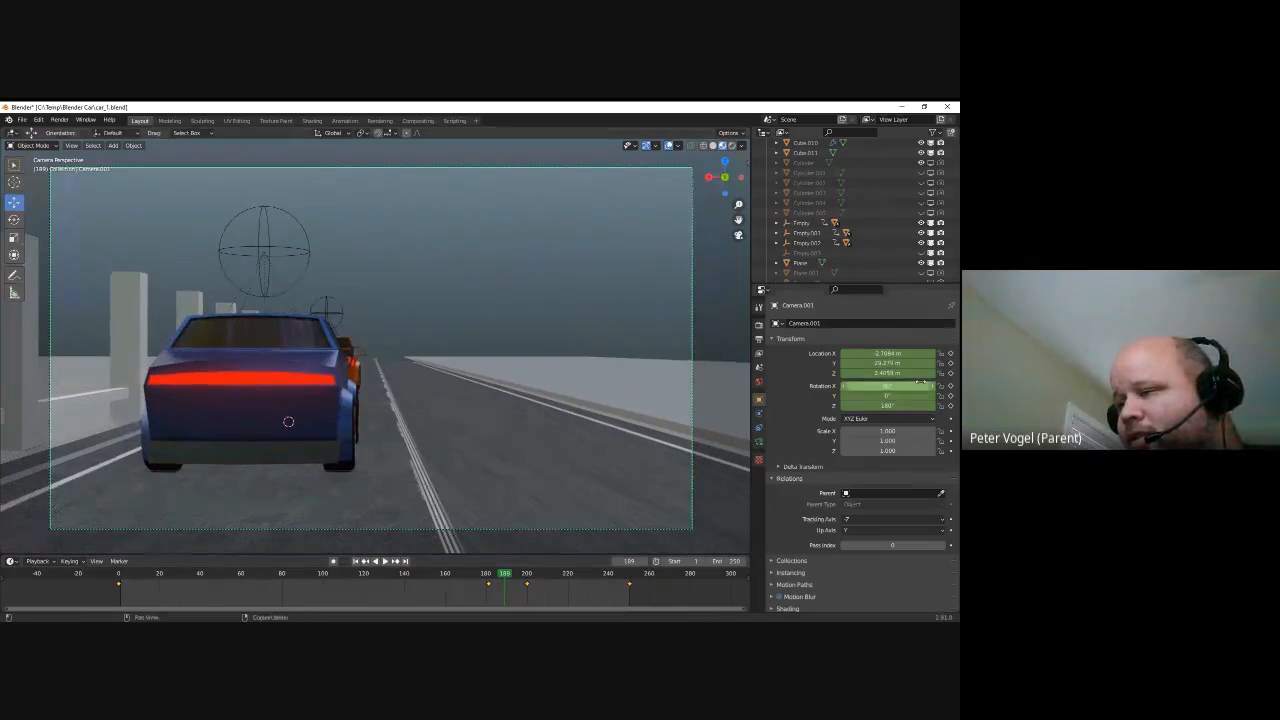
ctrl+scroll(887, 389, up, 2)
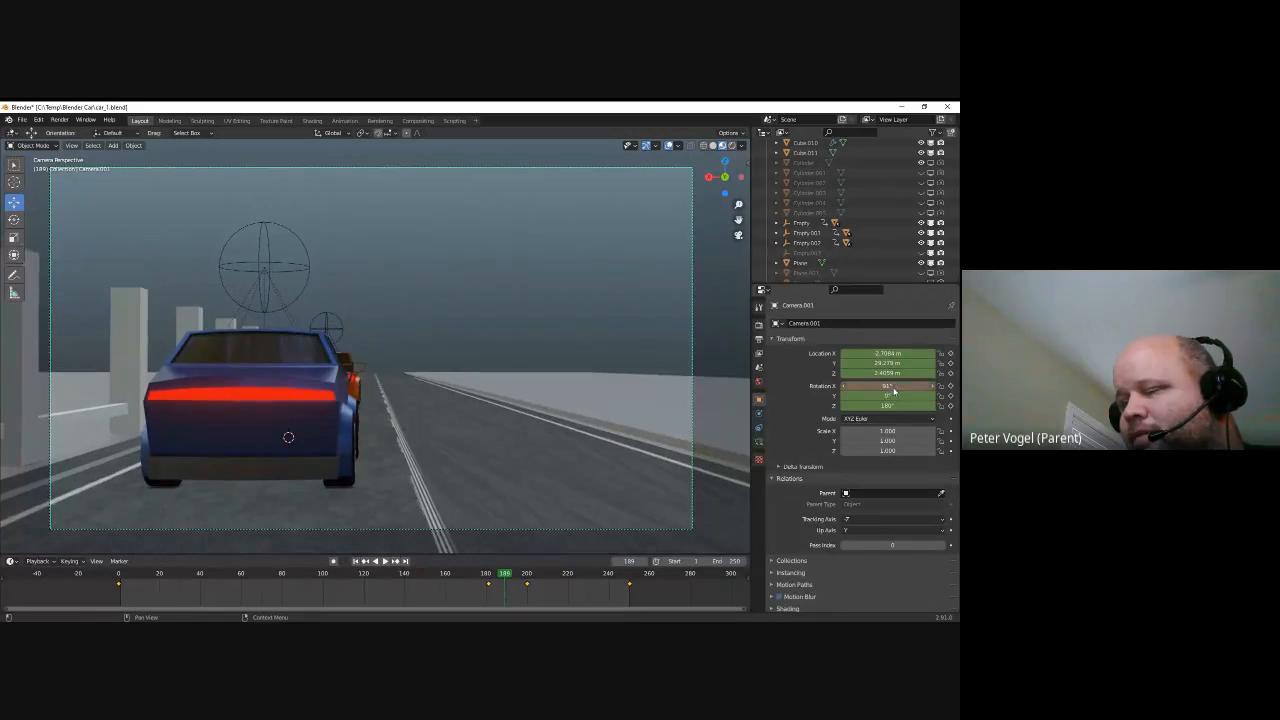
ctrl+scroll(890, 389, down, 2)
ctrl+scroll(894, 405, up, 1)
mouse_move(894, 405)
mouse_down()
mouse_move(840, 415)
mouse_move(912, 403)
mouse_up()
right_click(888, 405)
click(886, 404)
right_click(887, 397)
click(884, 398)
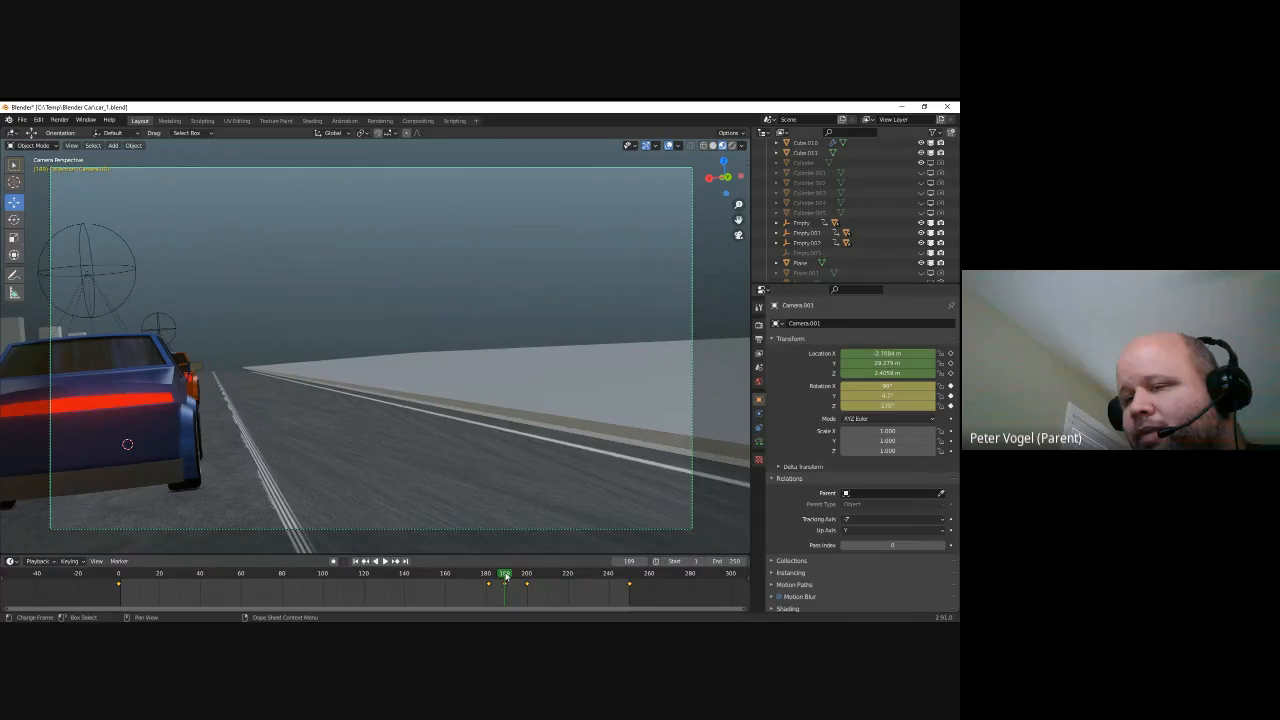
At frame 197, roll the camera the opposite way on Y, turn it to 175° on Z, and keyframe its rotation
key(space)
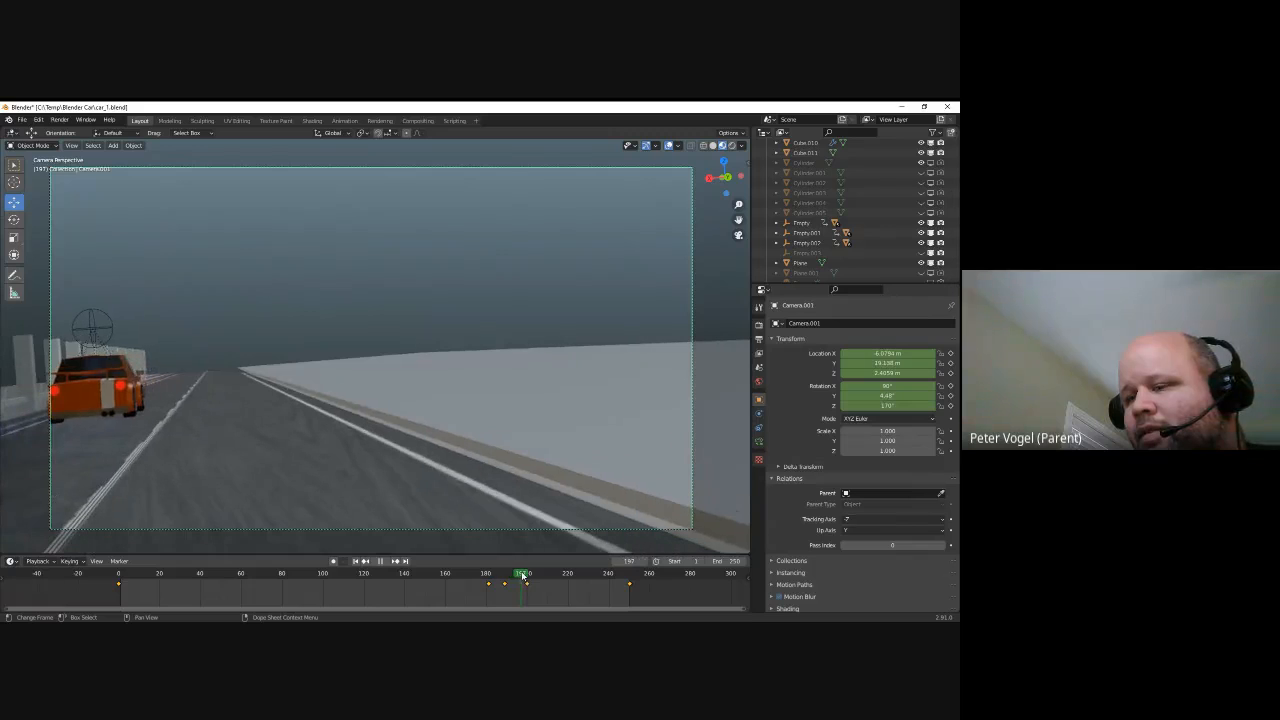
key(space)
mouse_move(879, 403)
mouse_down()
mouse_move(825, 407)
mouse_move(908, 407)
mouse_move(888, 405)
mouse_up()
right_click(888, 405)
click(888, 405)
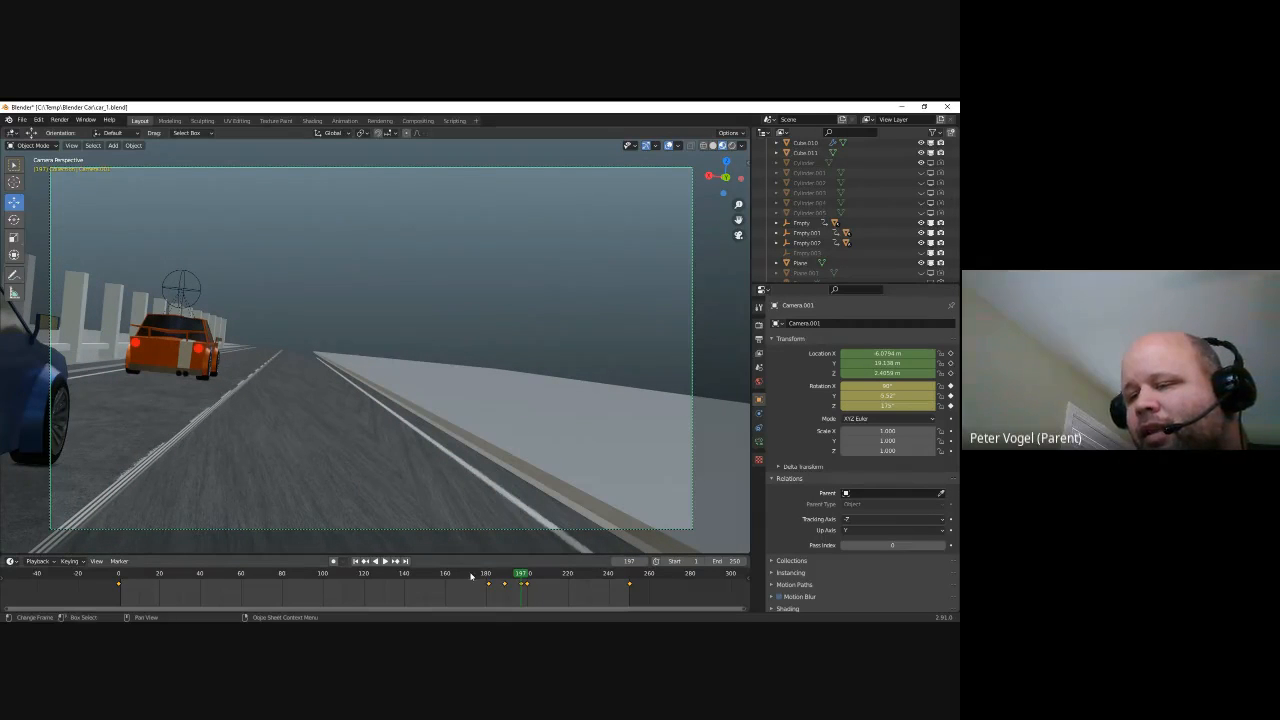
At frame 181, set the camera's Y rotation to 0° and keyframe its rotation
mouse_move(471, 576)
mouse_down()
mouse_move(170, 588)
mouse_move(488, 579)
mouse_up()
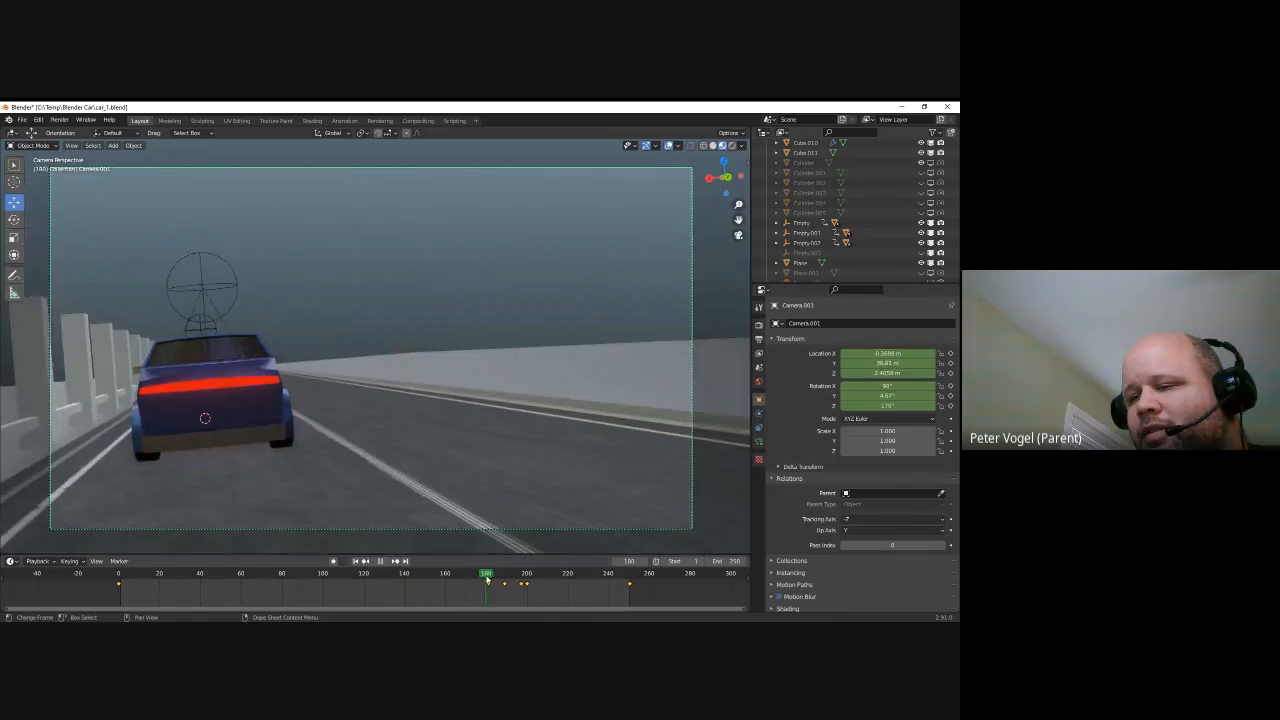
click(891, 398)
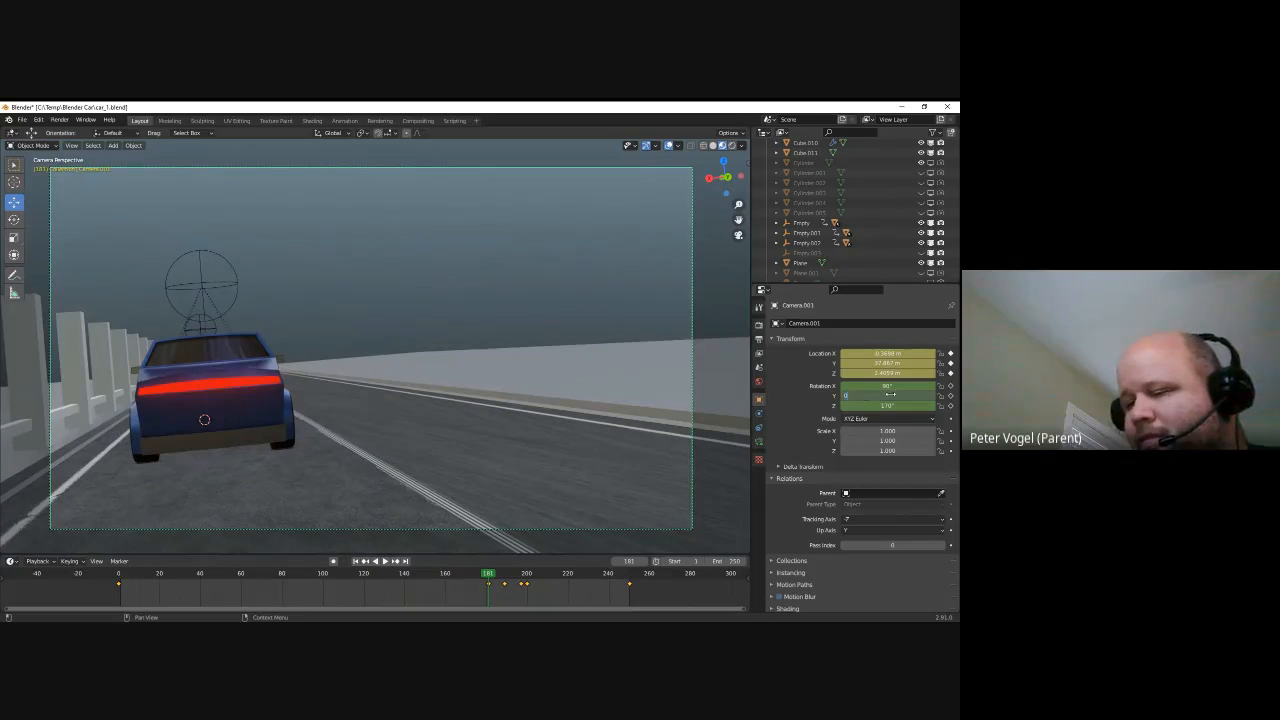
text(0)
key(Return)
right_click(891, 396)
click(860, 381)
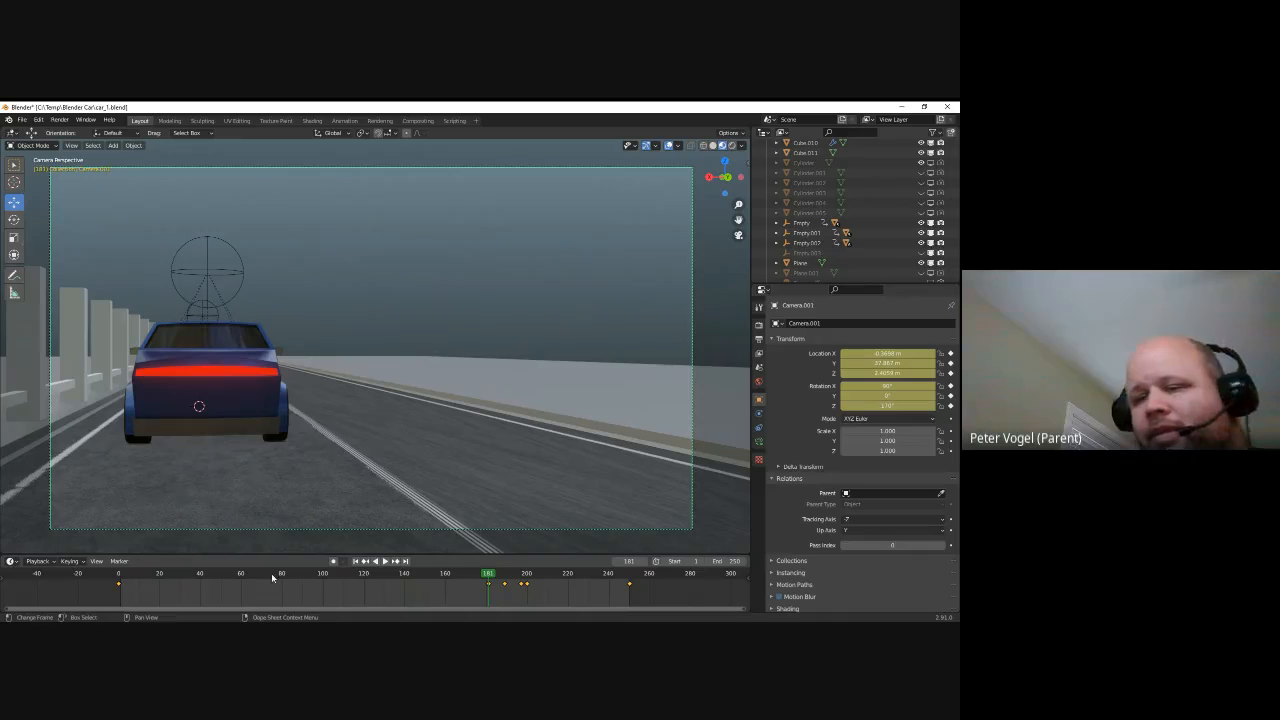
Scrub through the shot, return to the keyframe at frame 181, set the camera's Z rotation to 180° and keyframe it again
drag(230, 572, 471, 586)
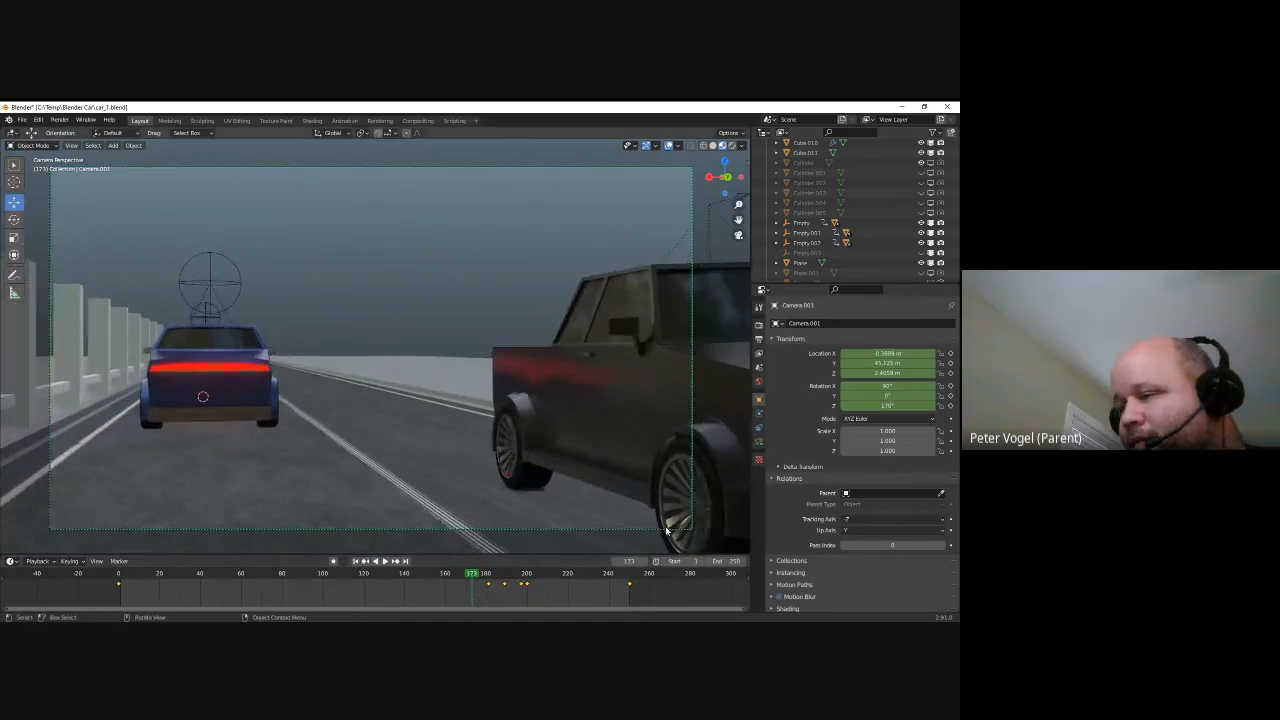
double_click(888, 405)
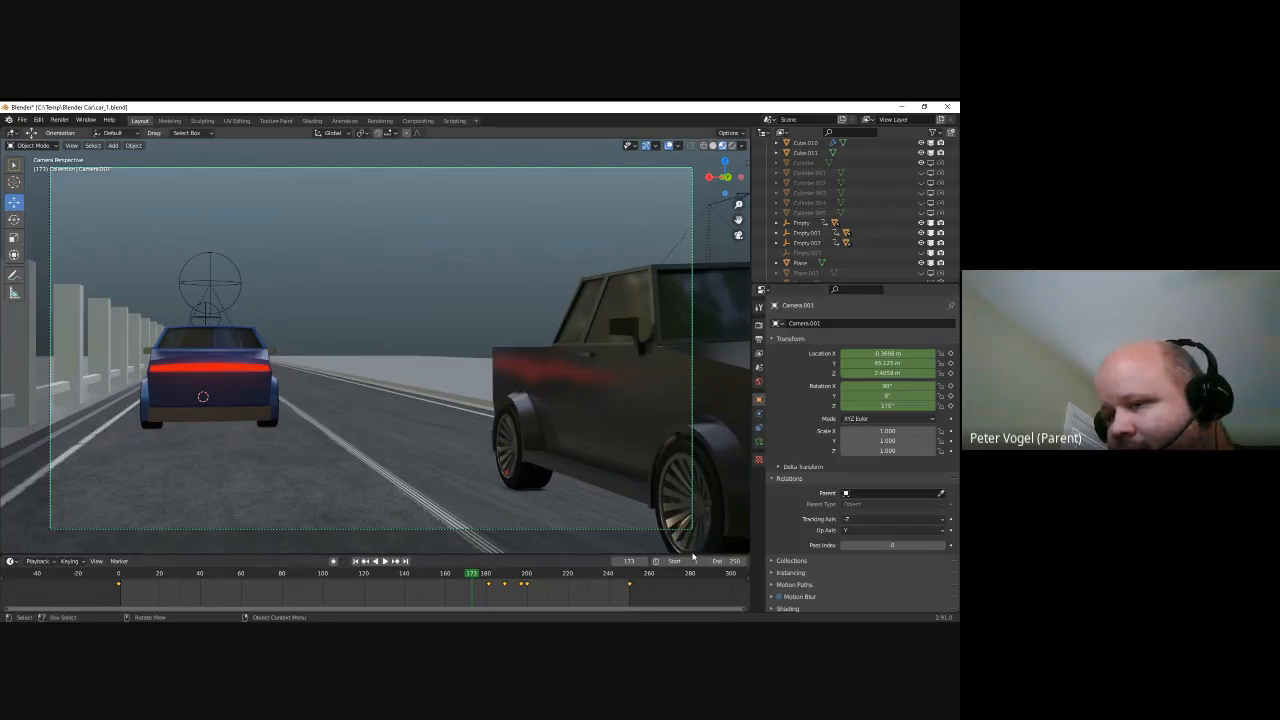
click(396, 562)
click(876, 407)
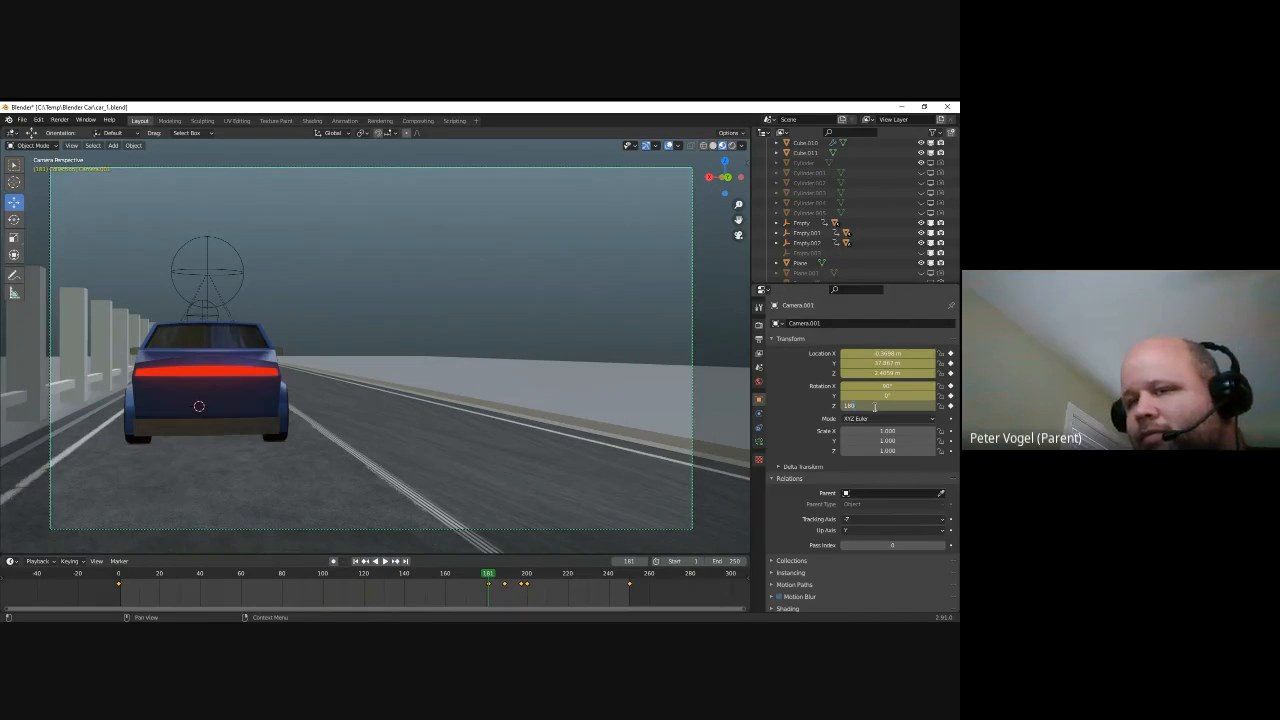
key(Return)
right_click(886, 405)
click(870, 394)
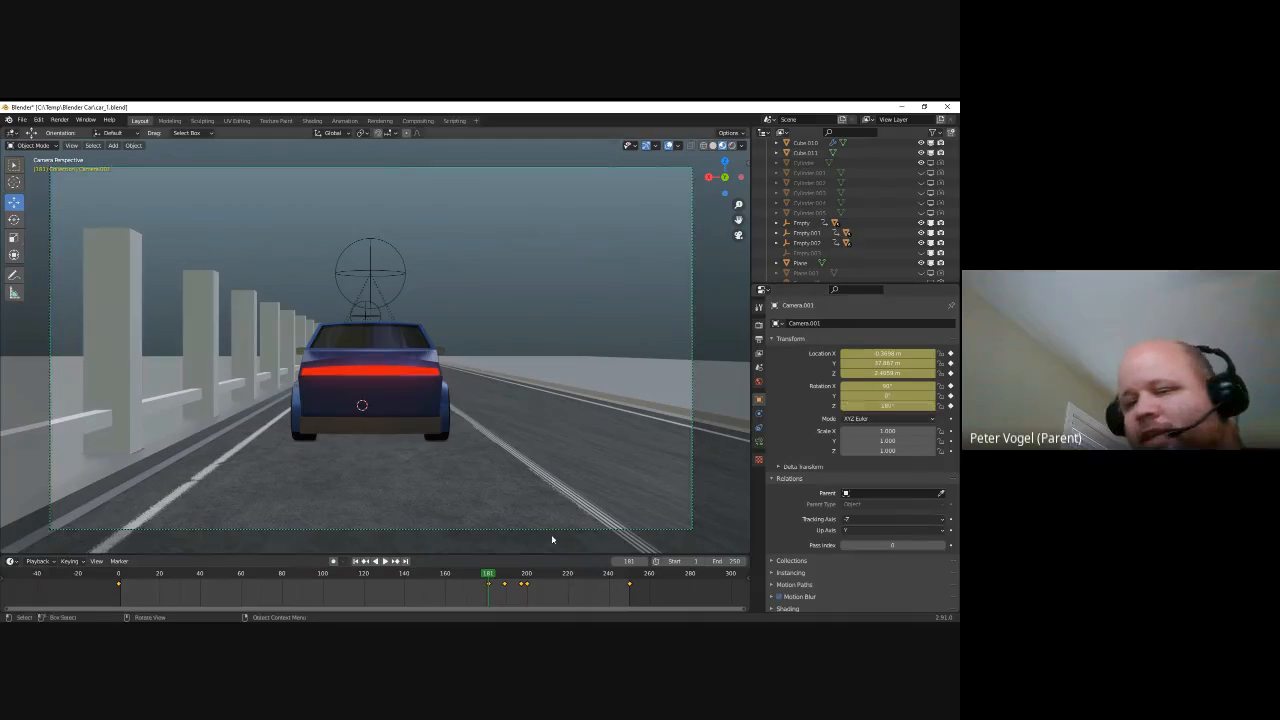
Scrub to frame 85, enable depth of field on the second camera, shorten its focus distance and set the F-Stop to 0.8
drag(115, 579, 442, 572)
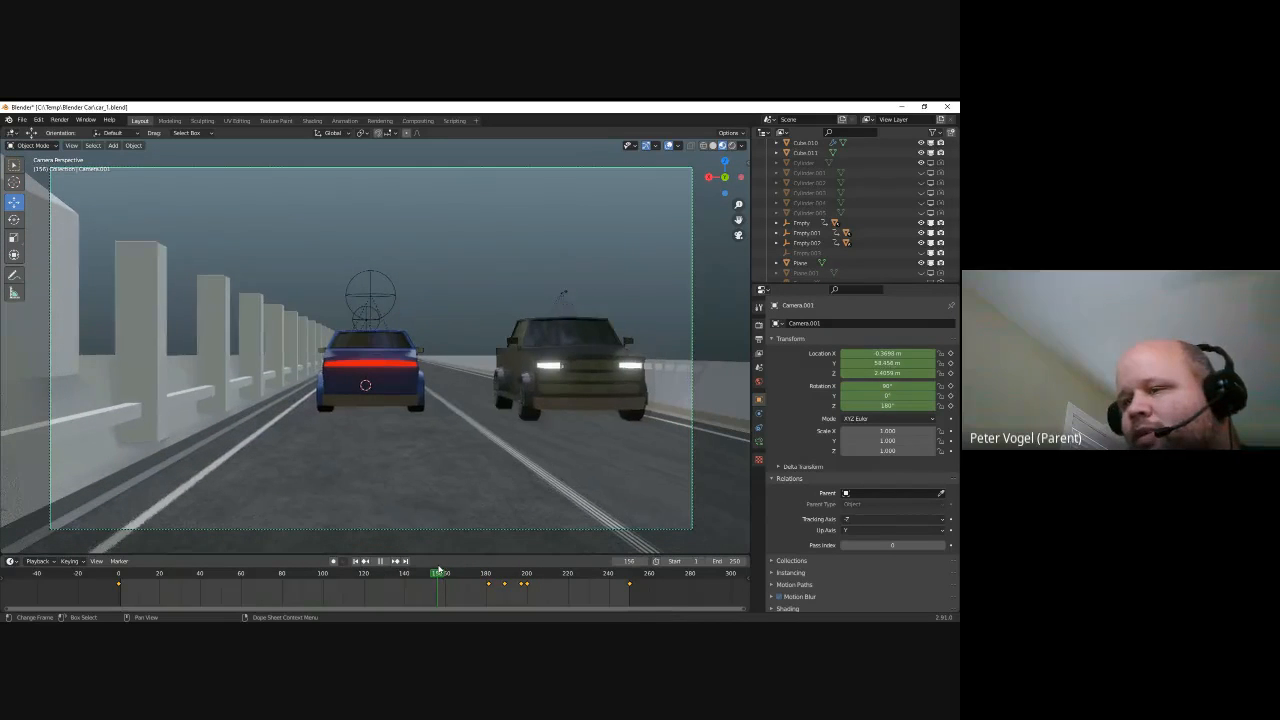
click(760, 442)
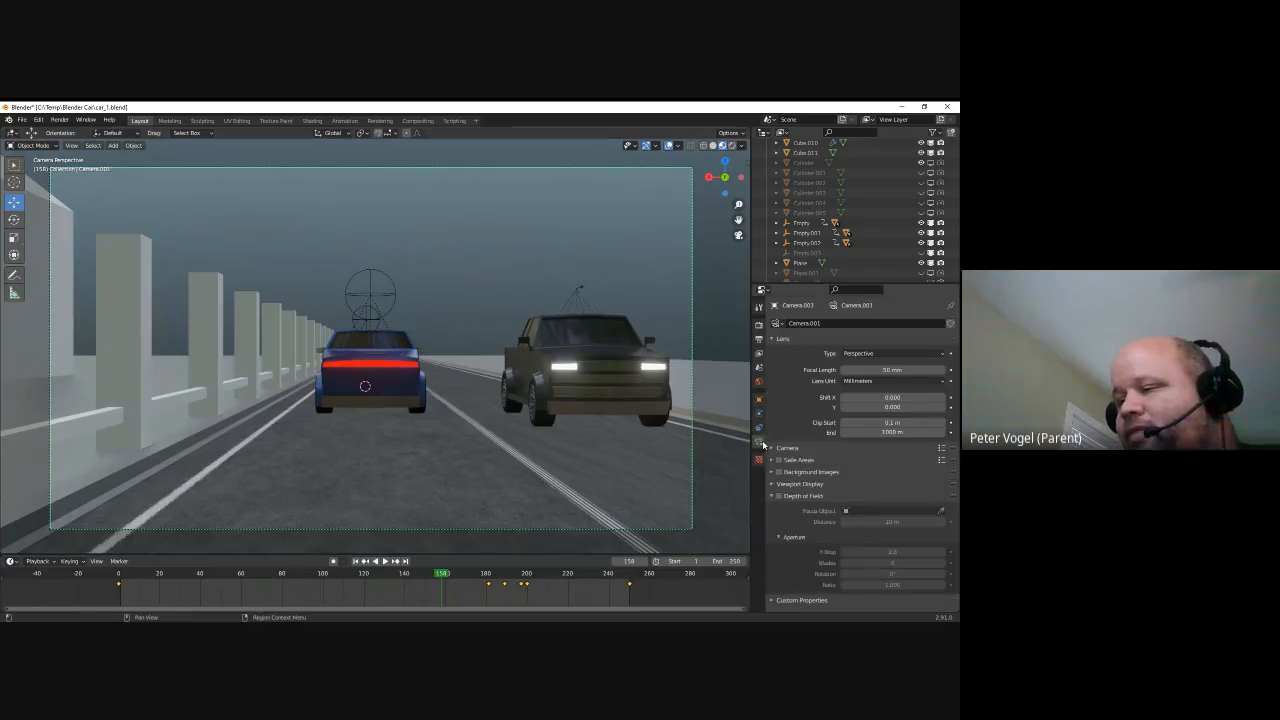
drag(443, 577, 293, 586)
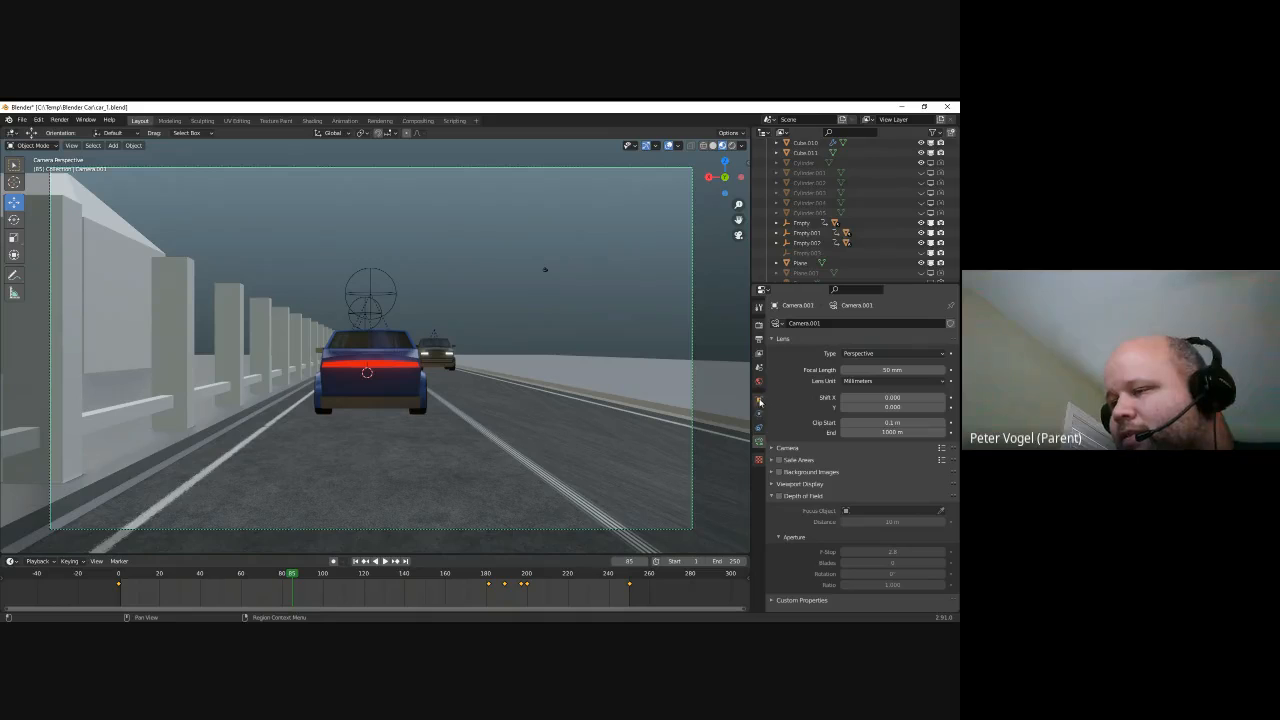
click(780, 497)
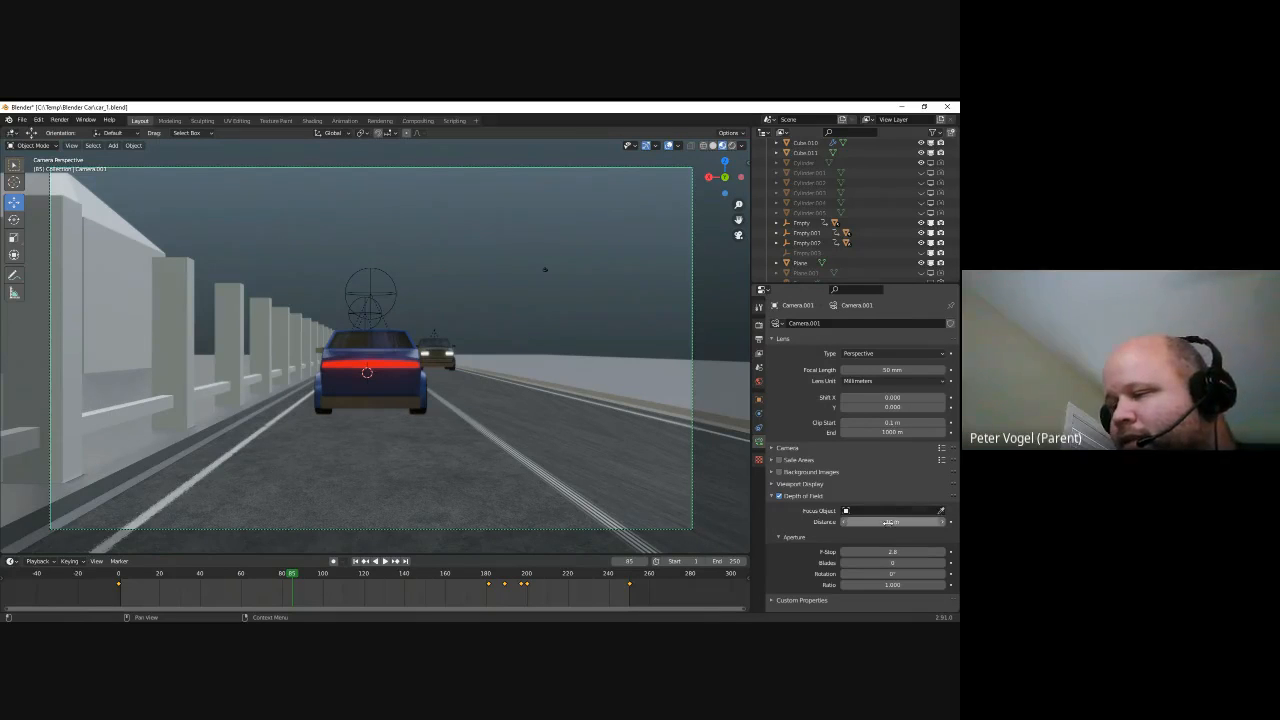
drag(817, 534, 678, 552)
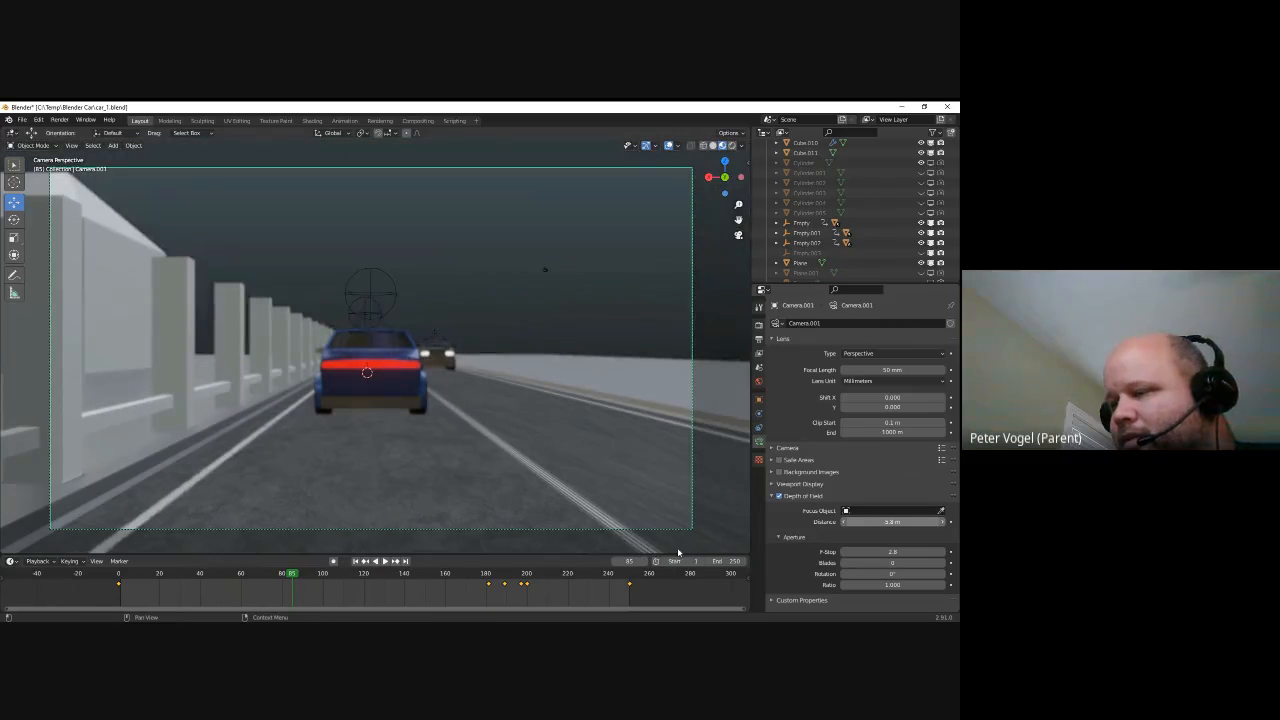
mouse_move(879, 551)
mouse_down()
mouse_move(850, 551)
mouse_move(883, 552)
mouse_up()
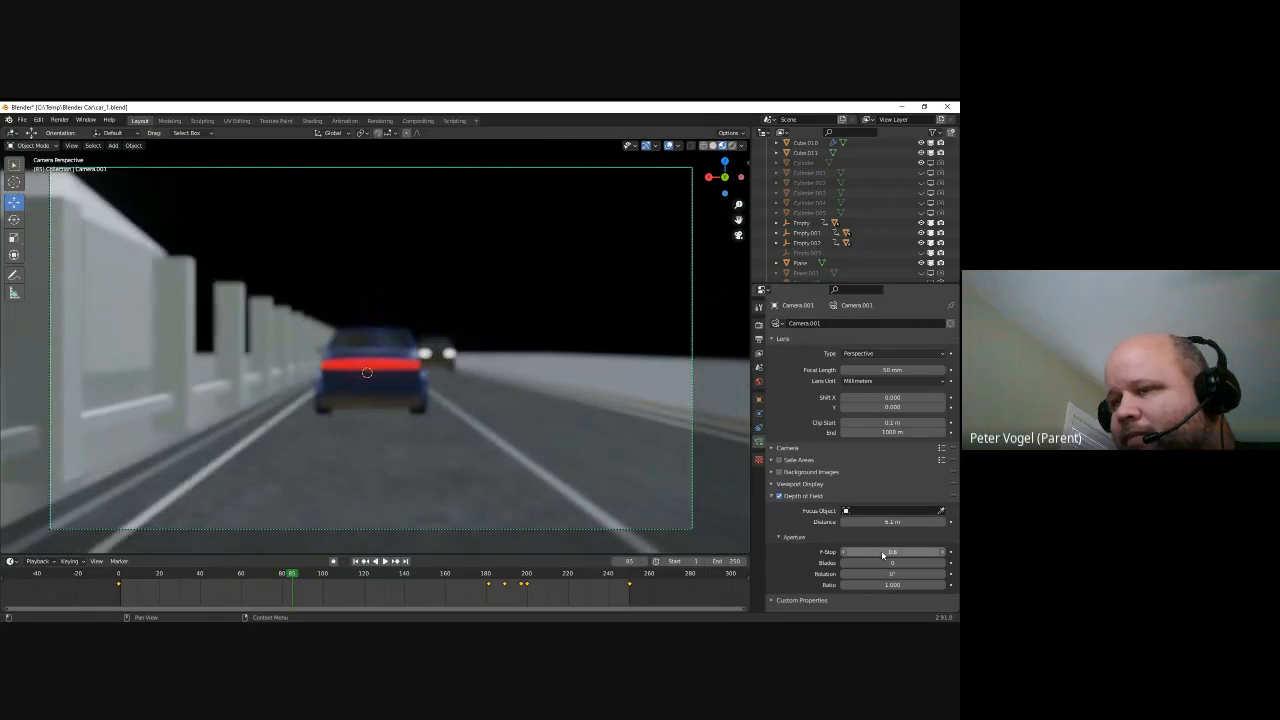
Pick the object Empty above the blue car as the camera's focus object and set the F-Stop to 0.2, scrubbing the shot to check
click(940, 511)
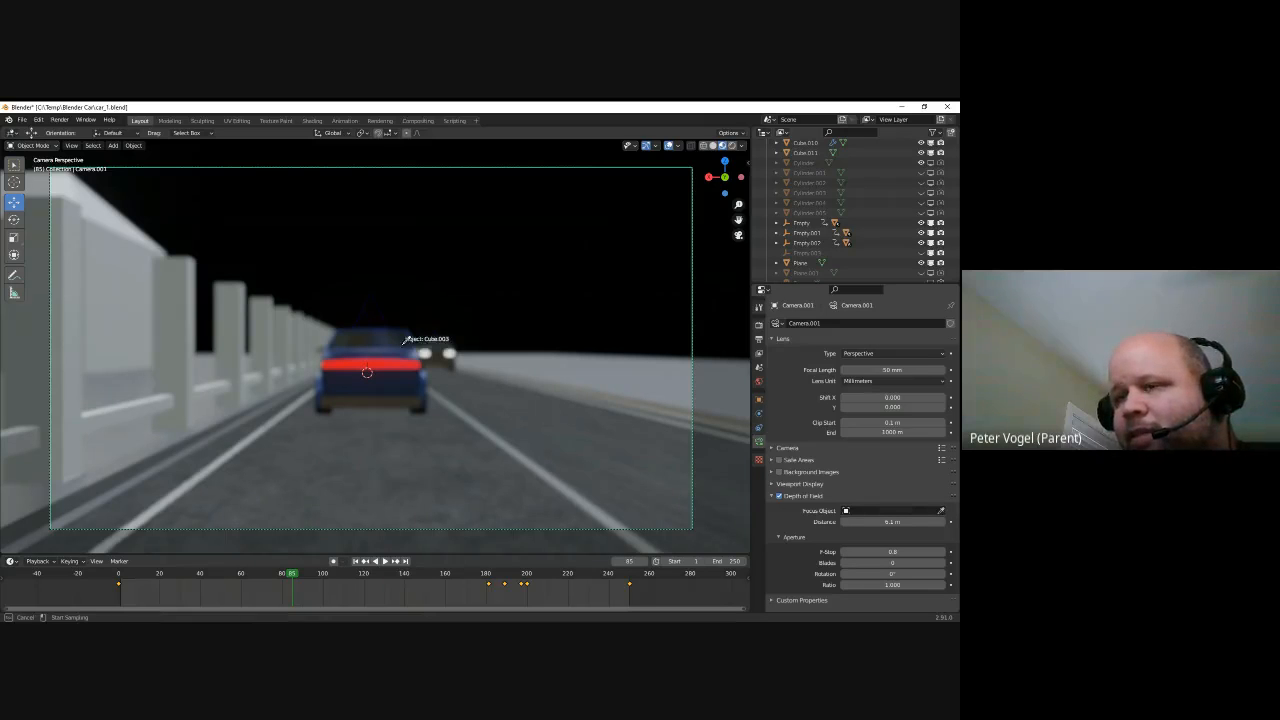
click(377, 296)
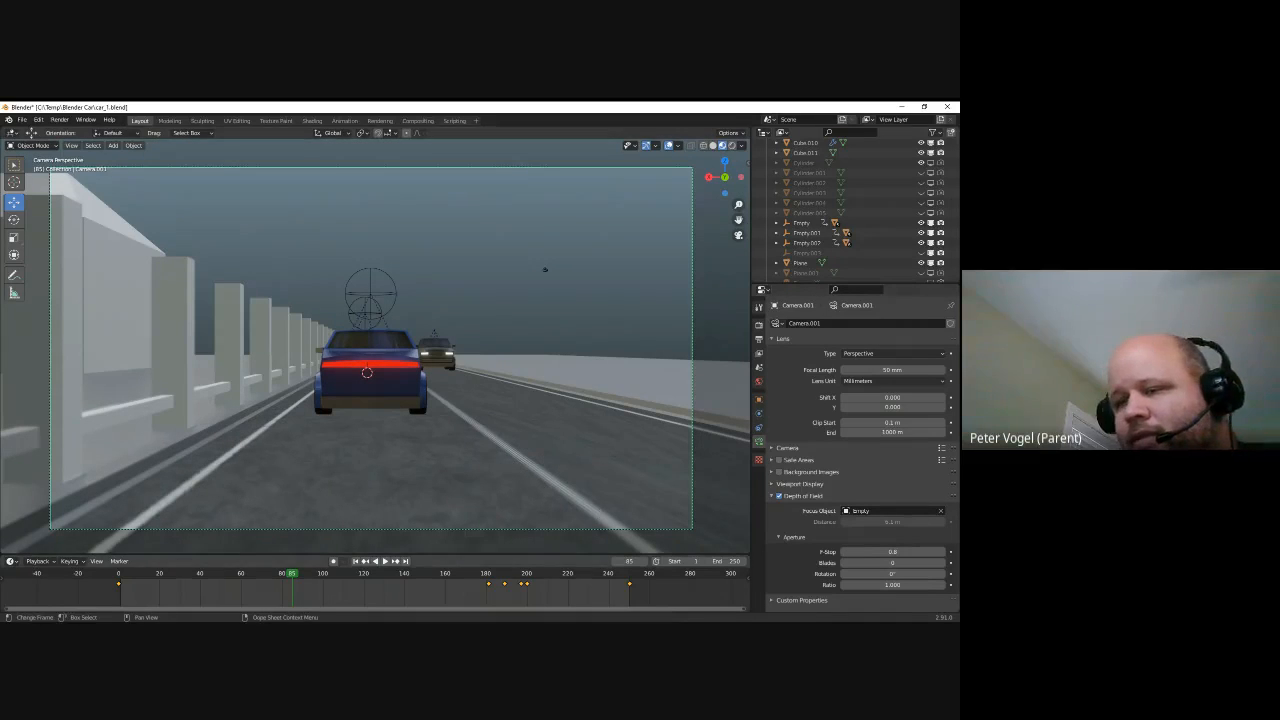
drag(287, 574, 432, 574)
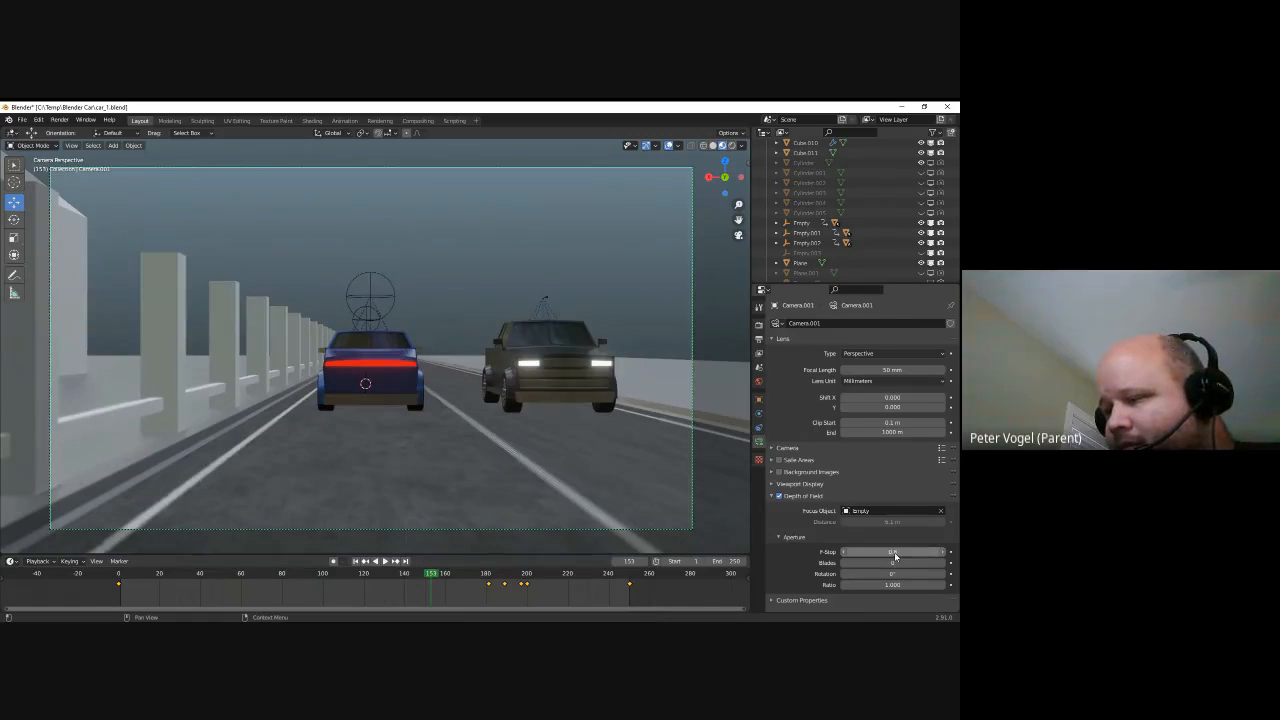
drag(894, 552, 892, 554)
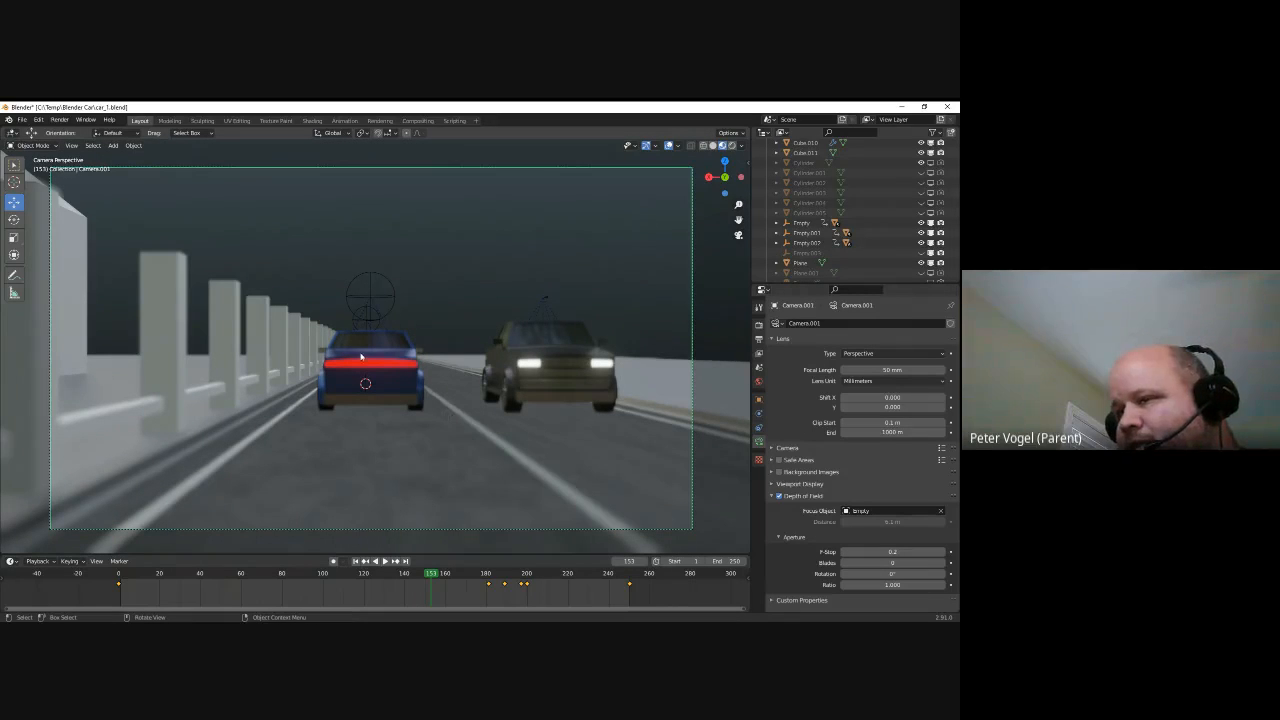
drag(433, 577, 400, 600)
At frame 300, add a plain-axes empty and move it about -48 m along Y, to just in front of the orange car
middle_drag(488, 420, 363, 470)
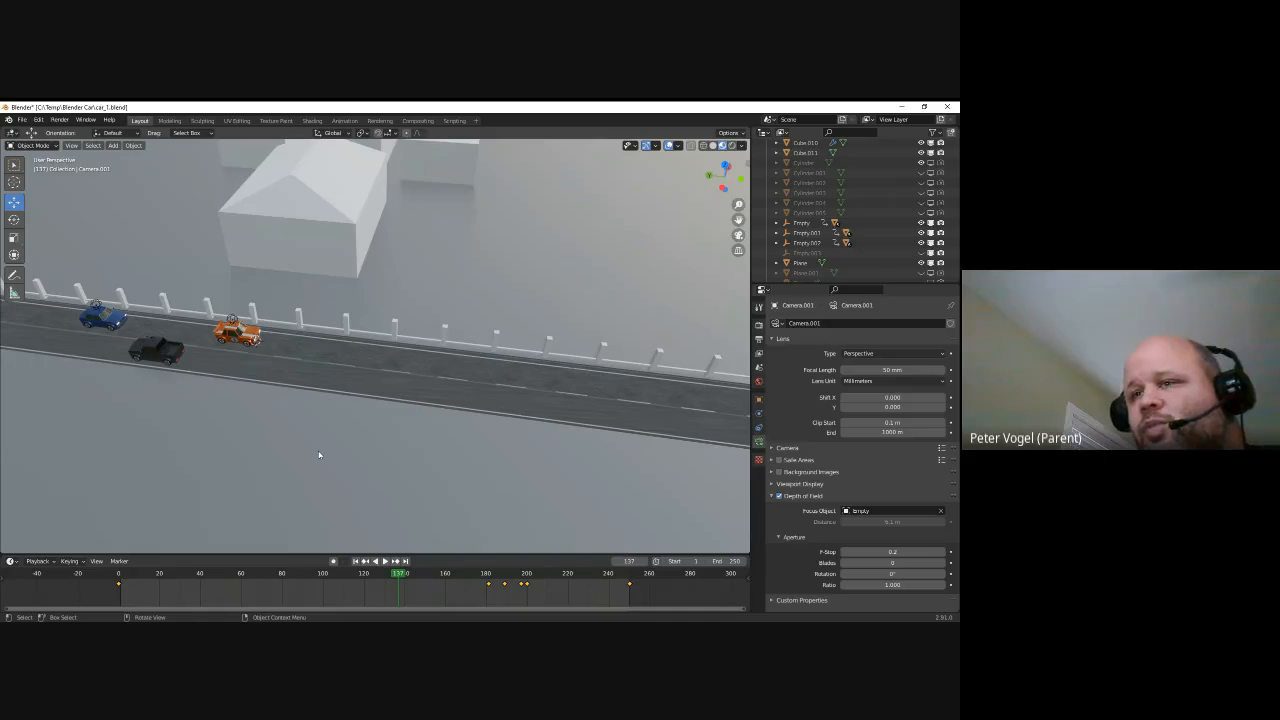
middle_drag(329, 426, 324, 397)
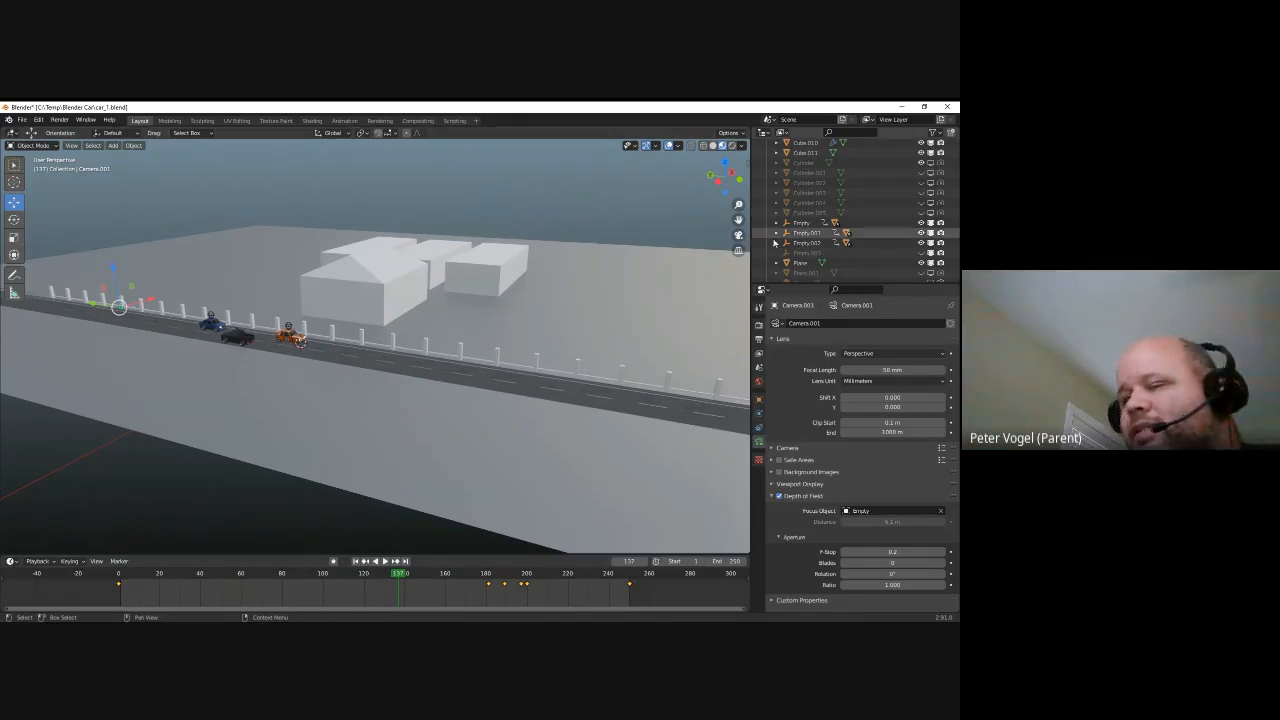
scroll(831, 180, up, 5)
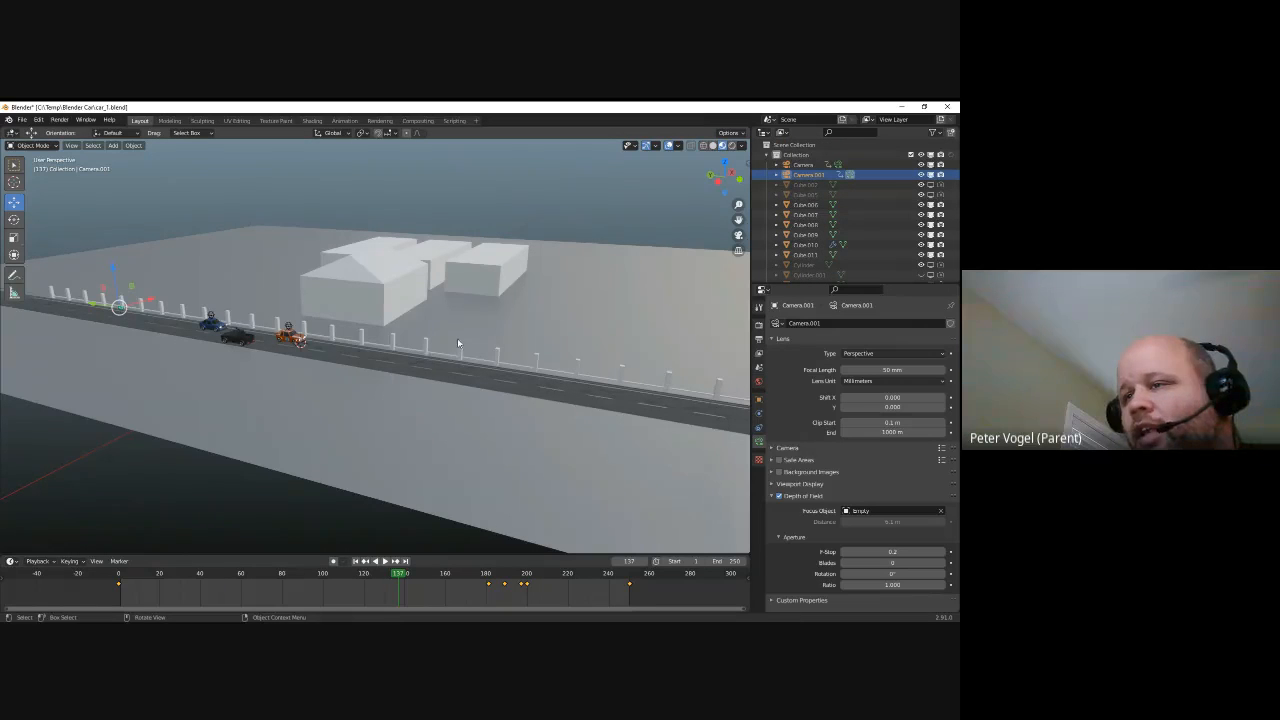
middle_drag(457, 343, 405, 440)
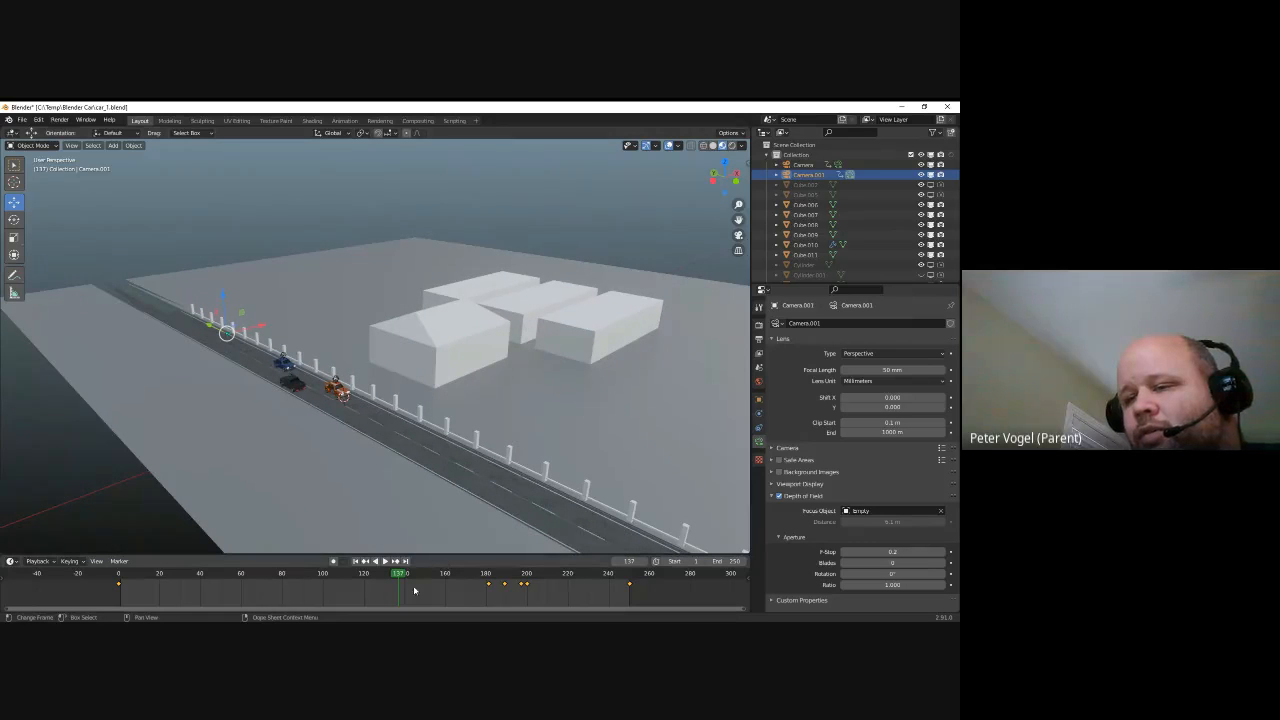
drag(399, 580, 641, 586)
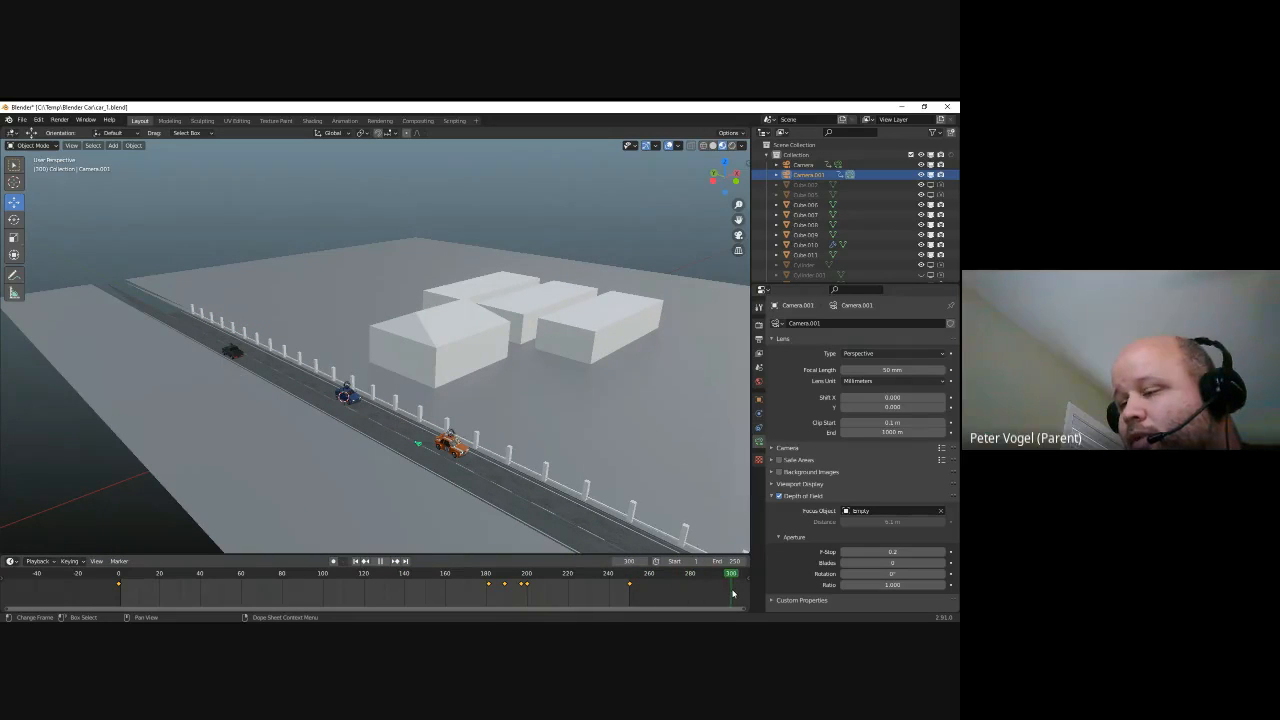
shift+middle_drag(537, 431, 457, 369)
scroll(457, 369, up, 4)
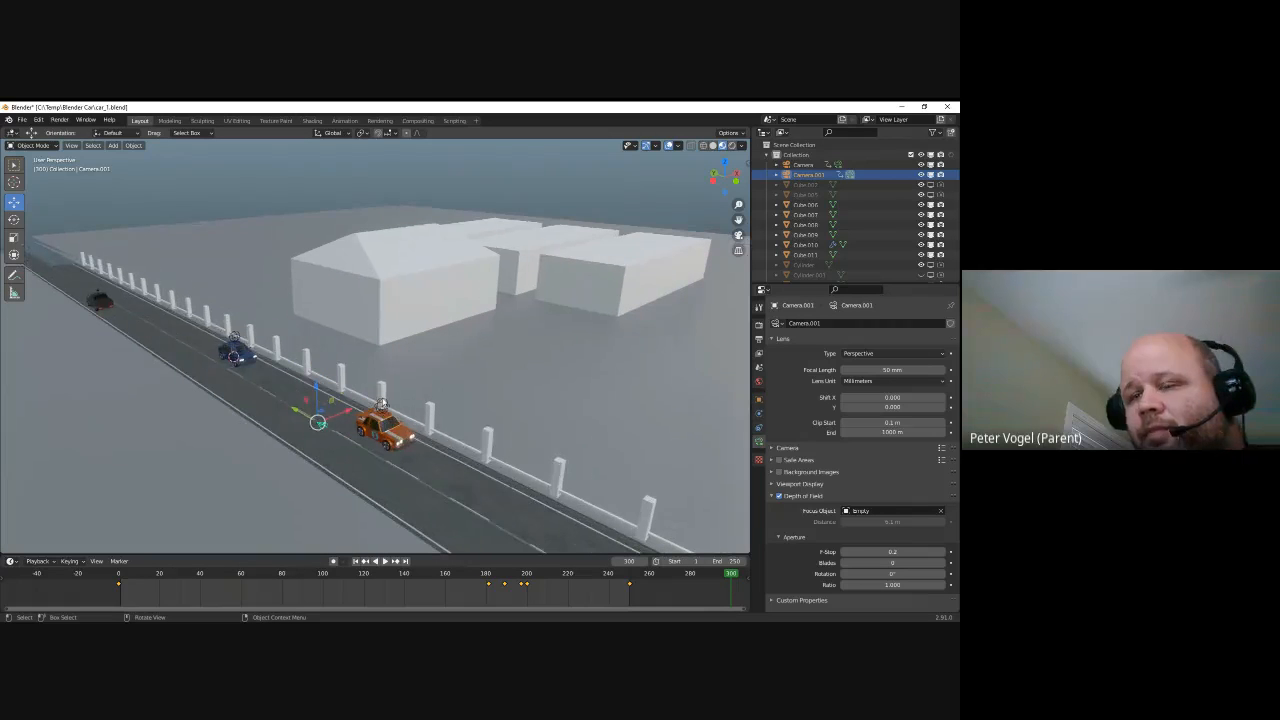
key(shift+a)
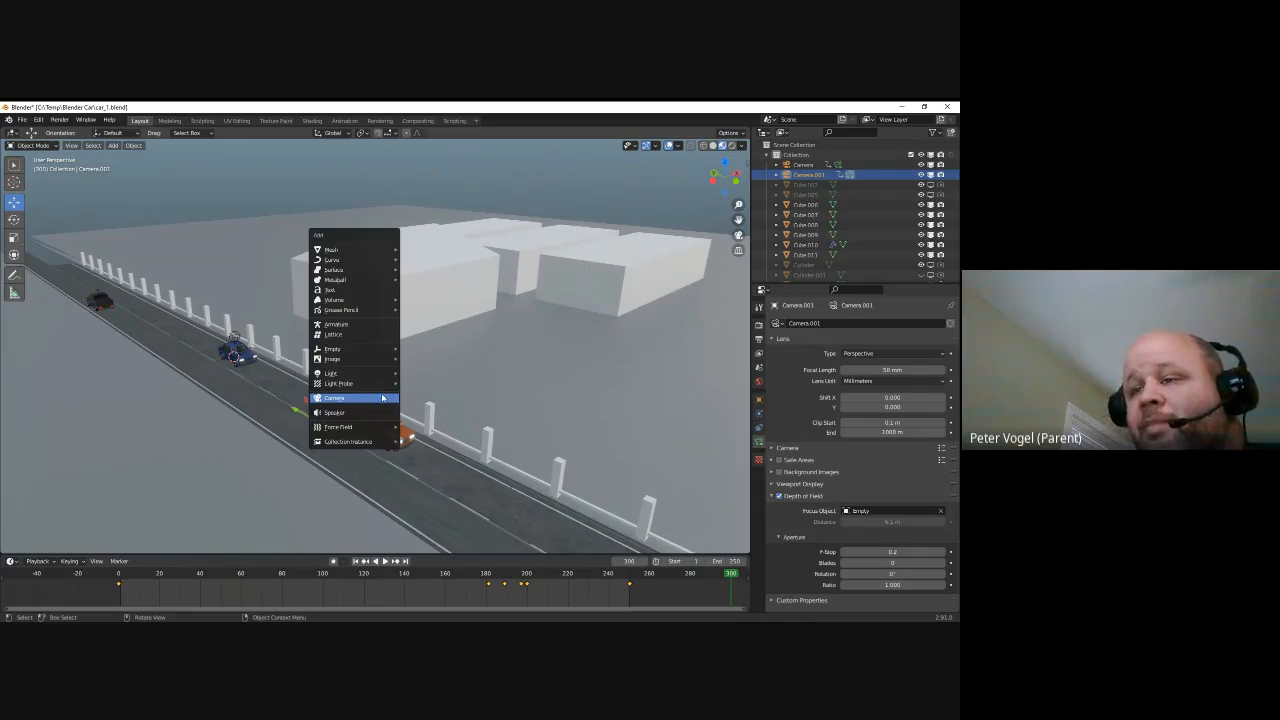
mouse_move(360, 348)
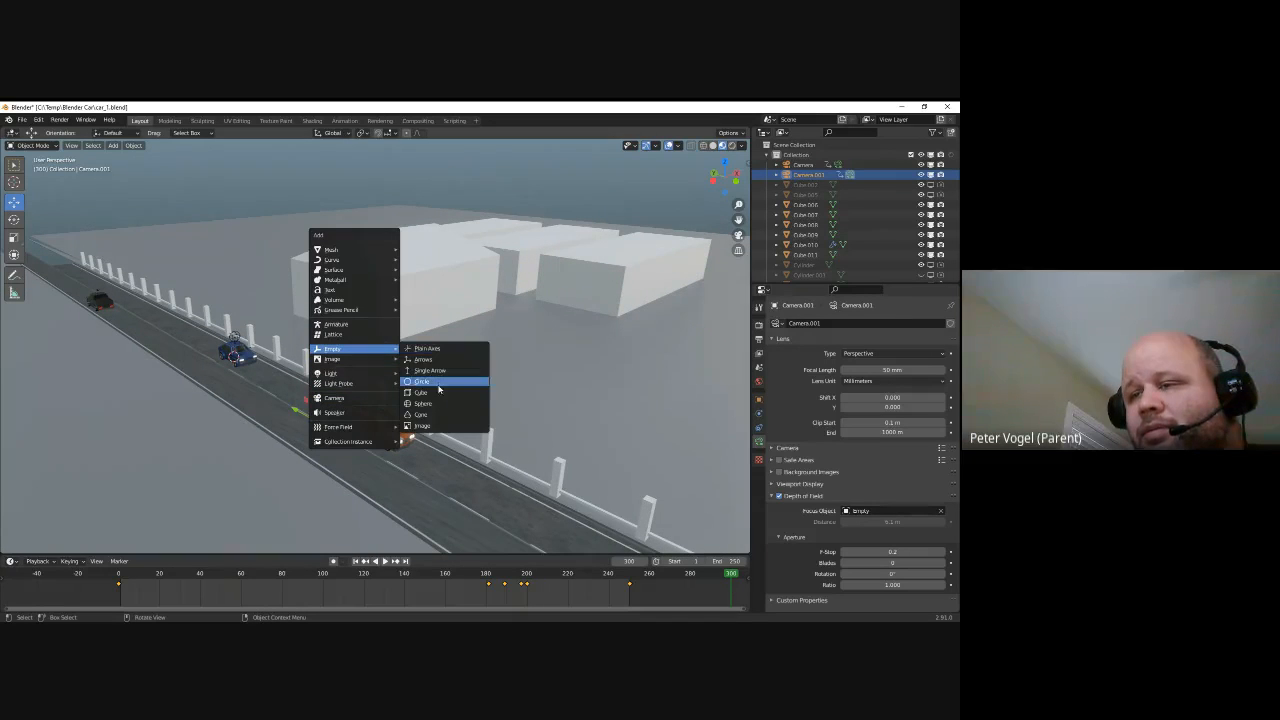
click(430, 348)
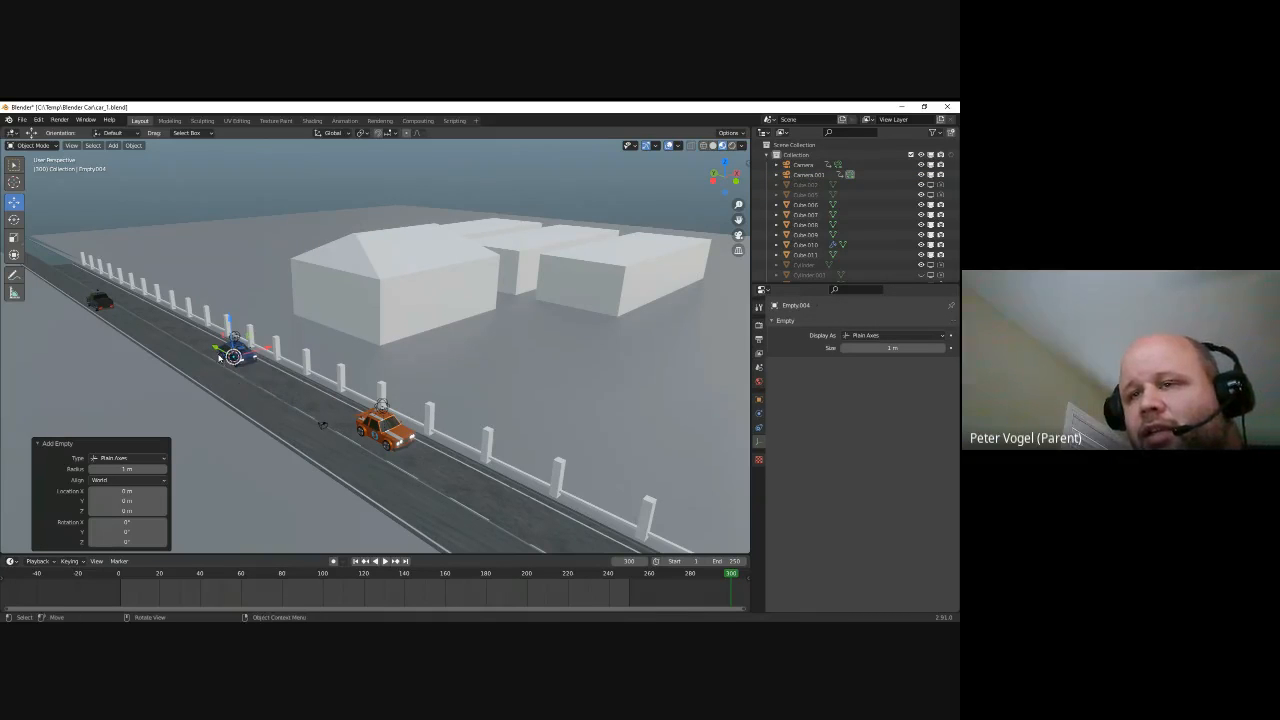
drag(218, 350, 293, 385)
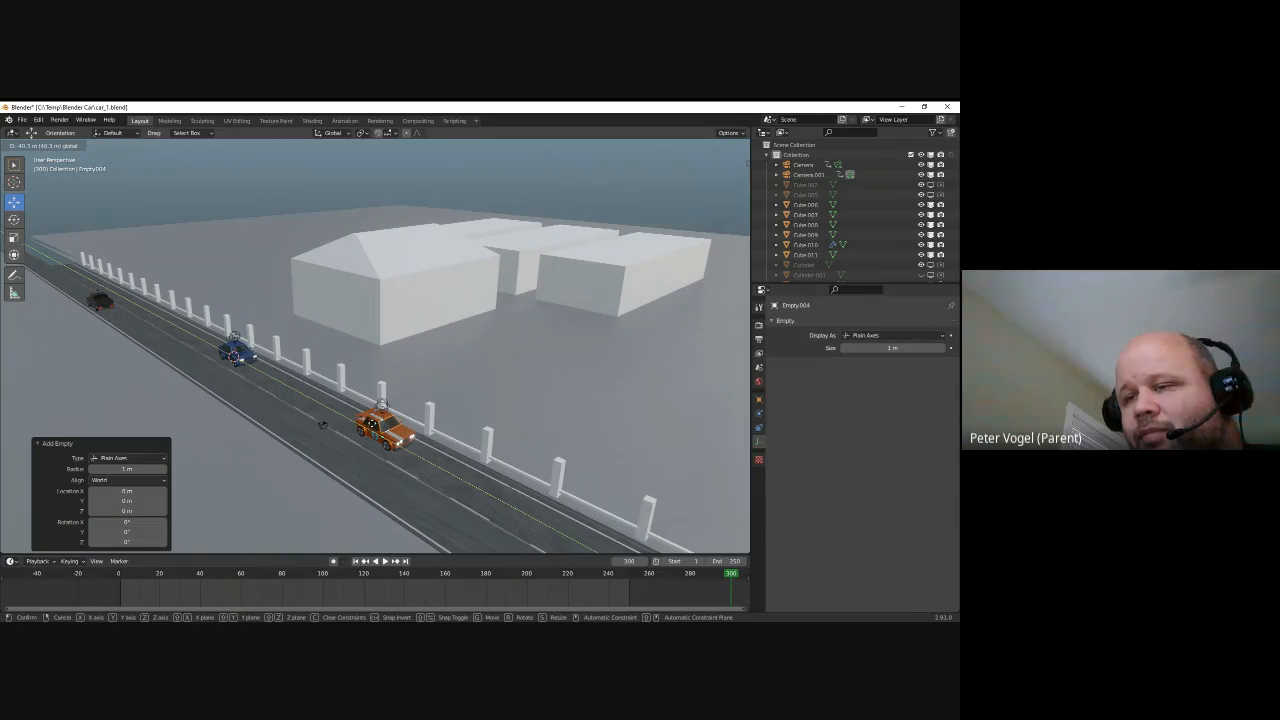
drag(418, 440, 440, 449)
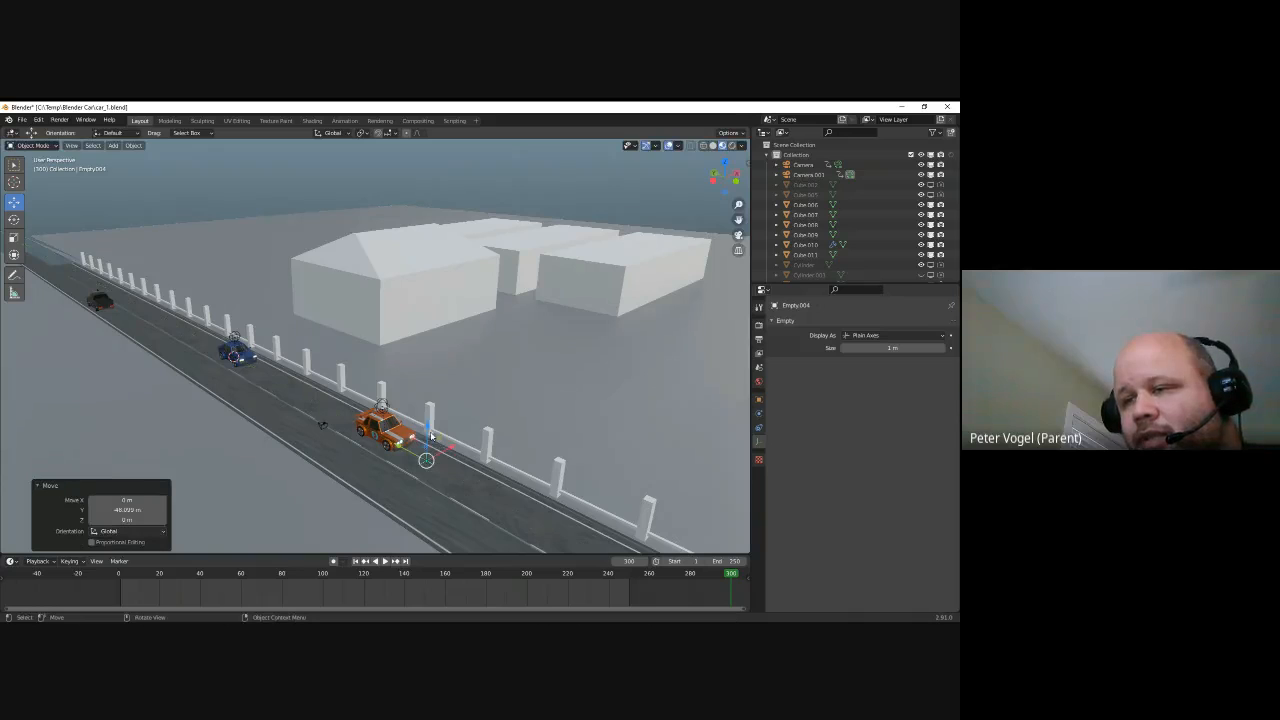
Add a third camera and parent it to the new empty in front of the orange car
key(shift+a)
mouse_move(390, 423)
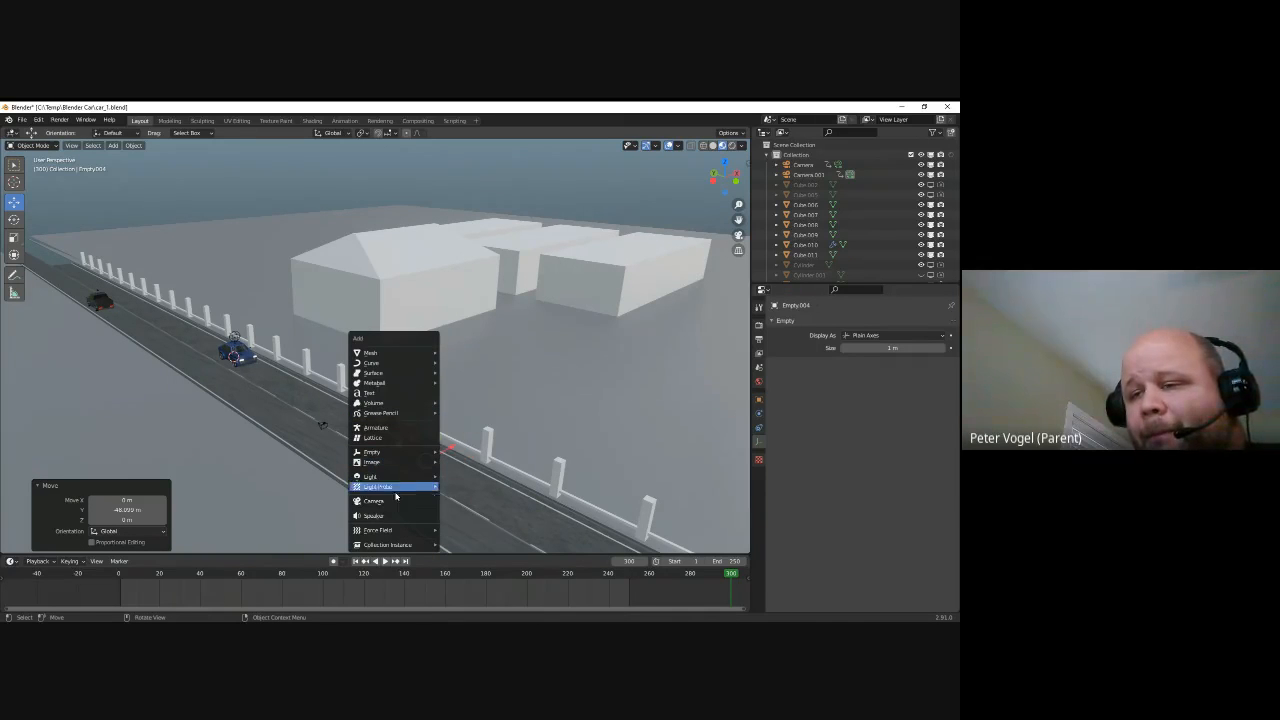
click(396, 501)
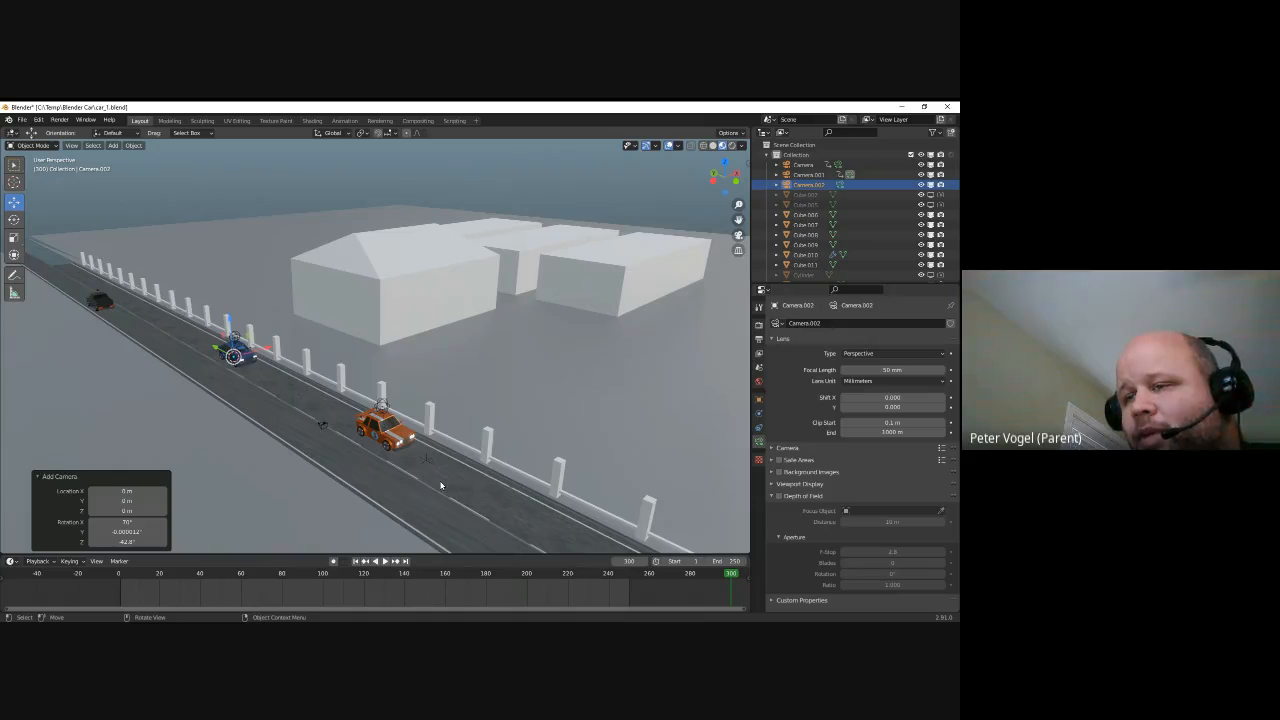
scroll(441, 485, up, 3)
shift+middle_drag(441, 485, 378, 361)
scroll(378, 360, up, 3)
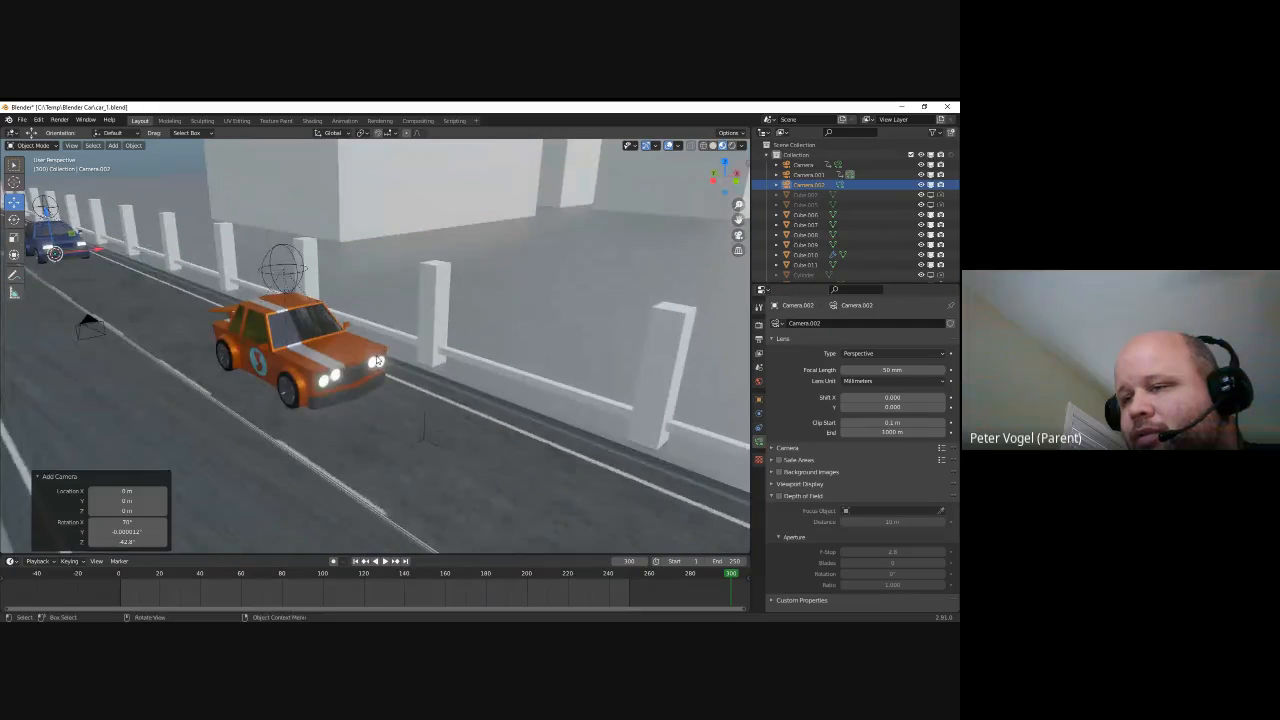
click(759, 400)
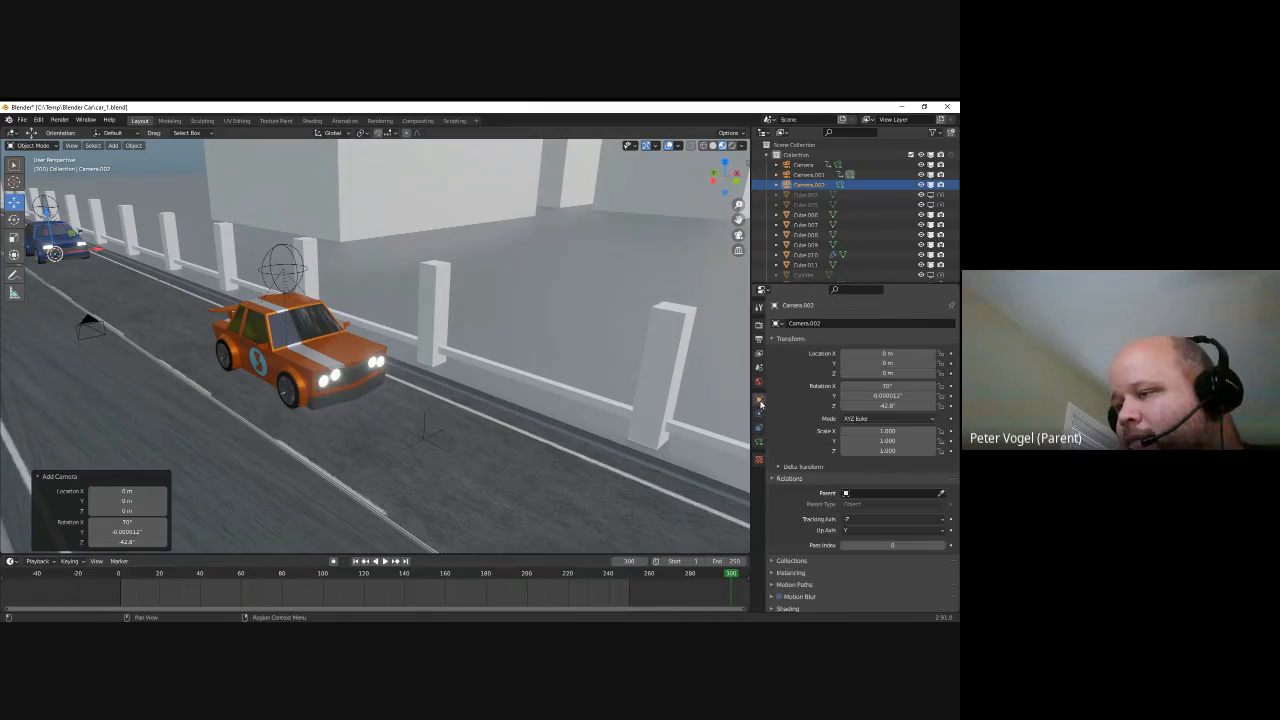
click(940, 494)
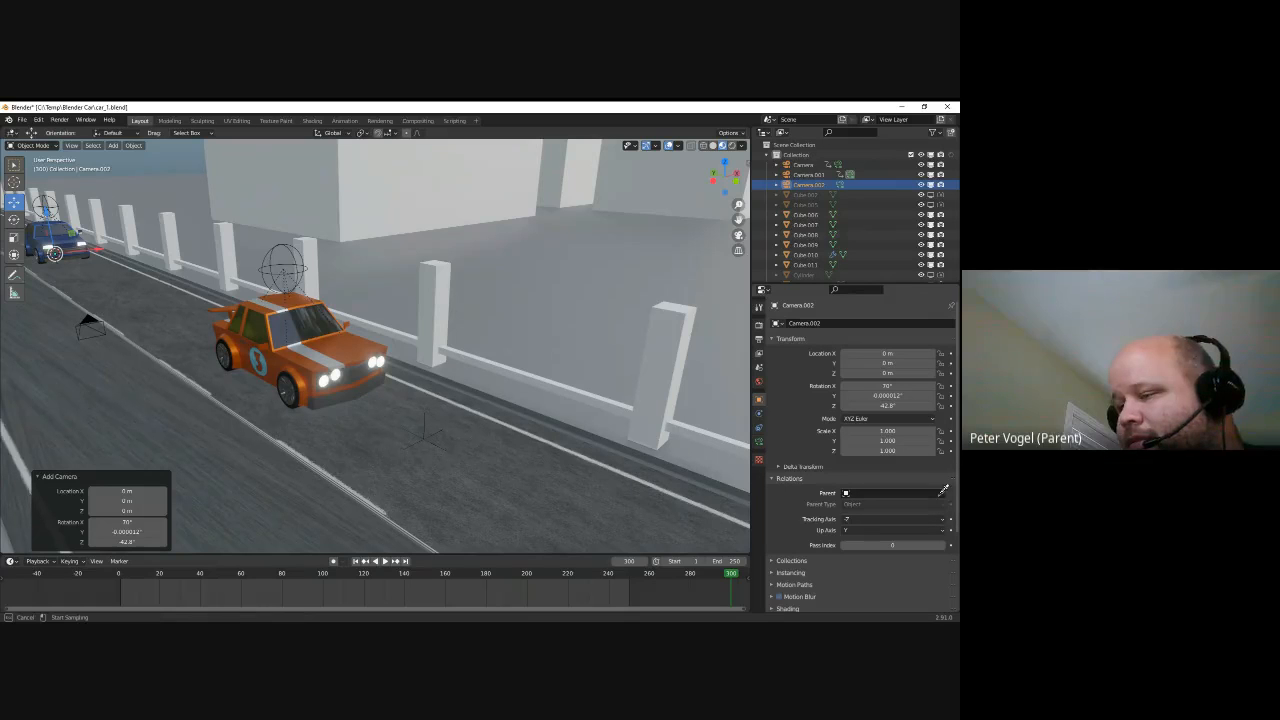
click(430, 419)
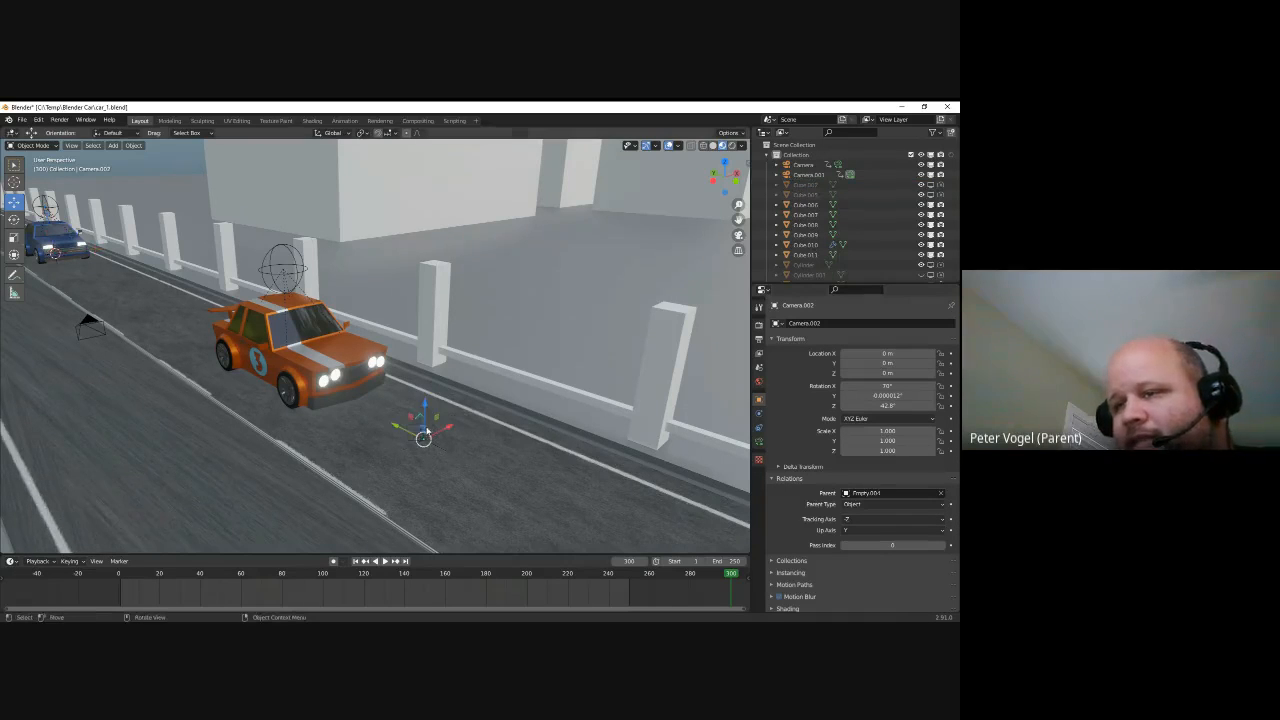
Move the new camera about 5.7 m along negative Y, farther ahead of the orange car
middle_drag(474, 431, 537, 396)
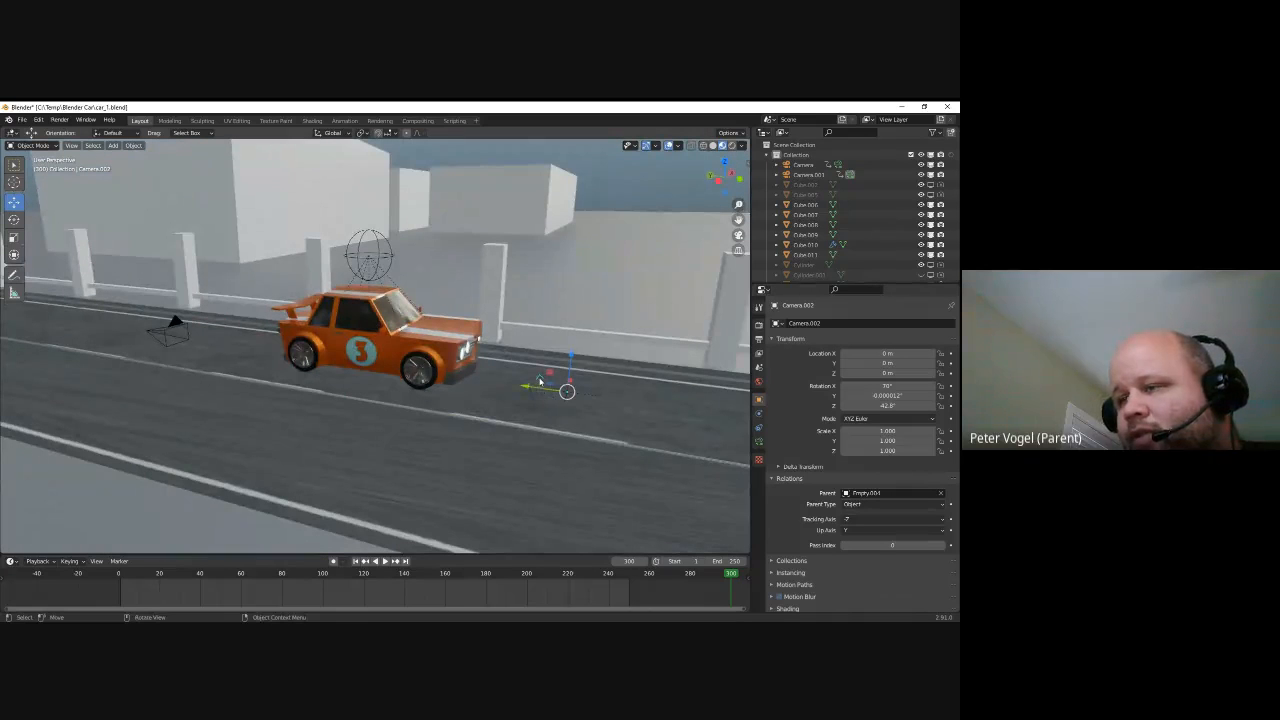
drag(530, 391, 576, 399)
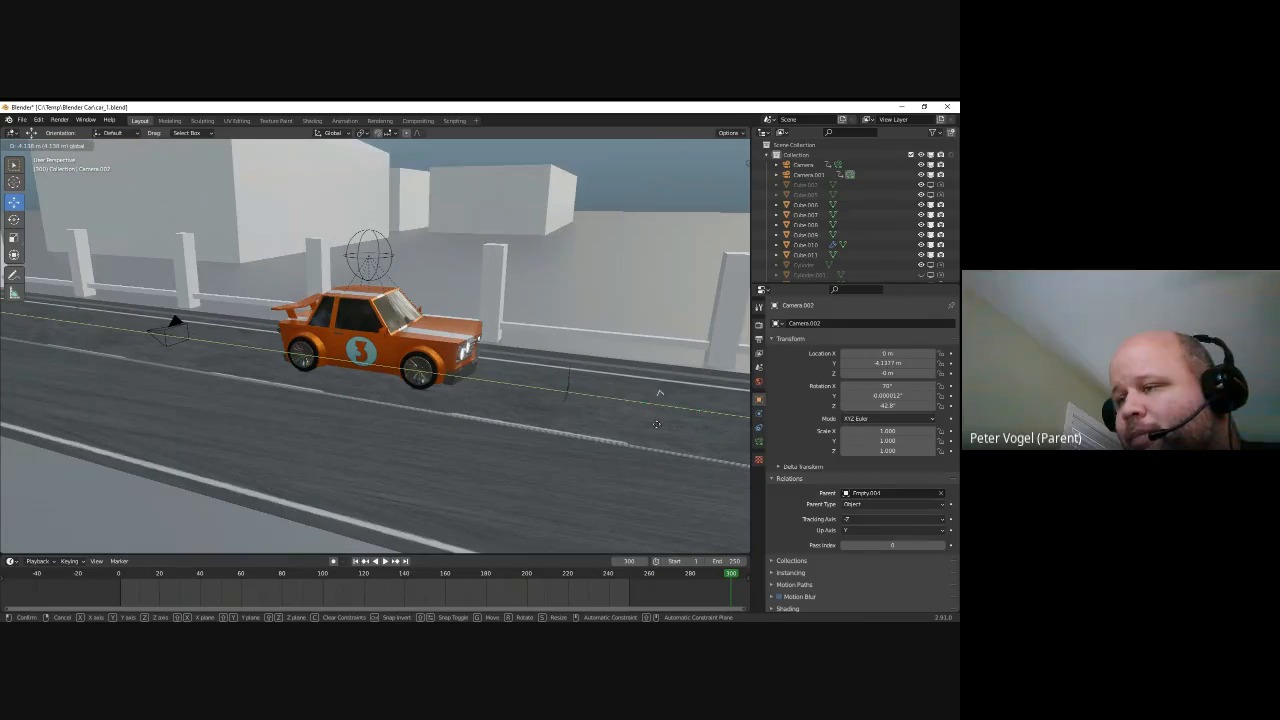
drag(698, 433, 706, 438)
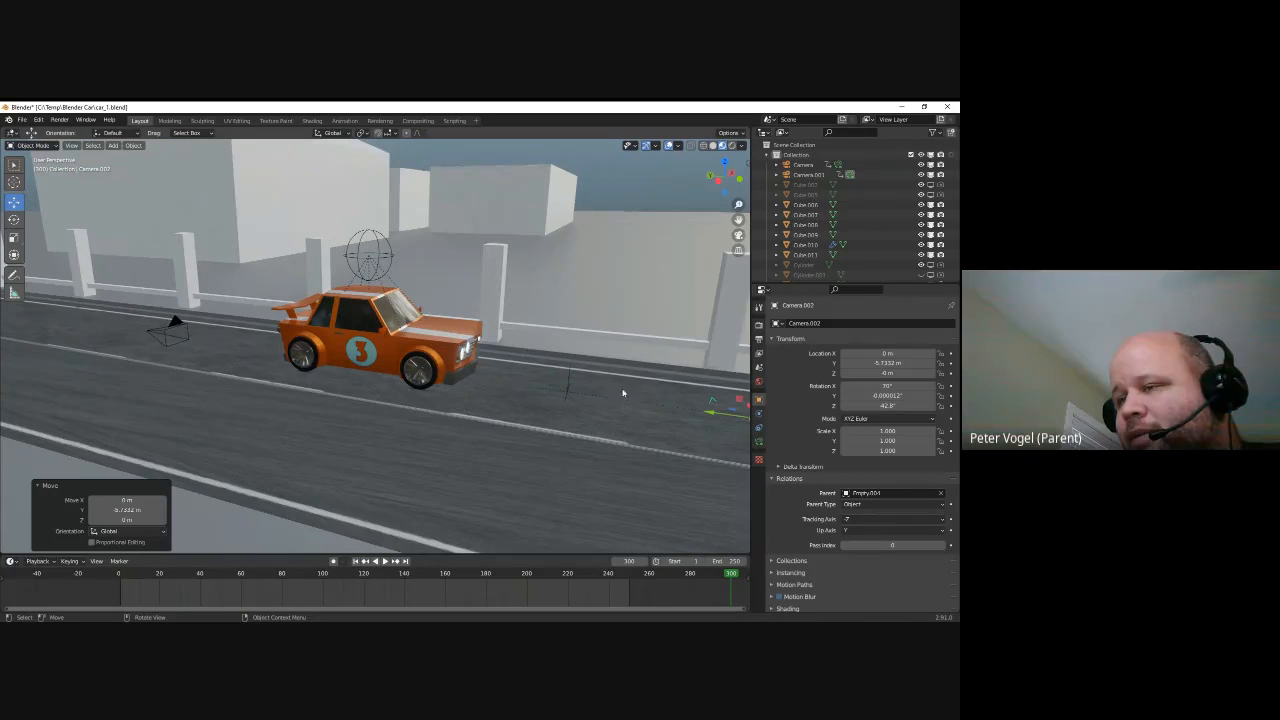
Raise the parent empty about 1.5 m and slide it back along Y into the middle of the orange car
click(569, 379)
drag(570, 363, 369, 336)
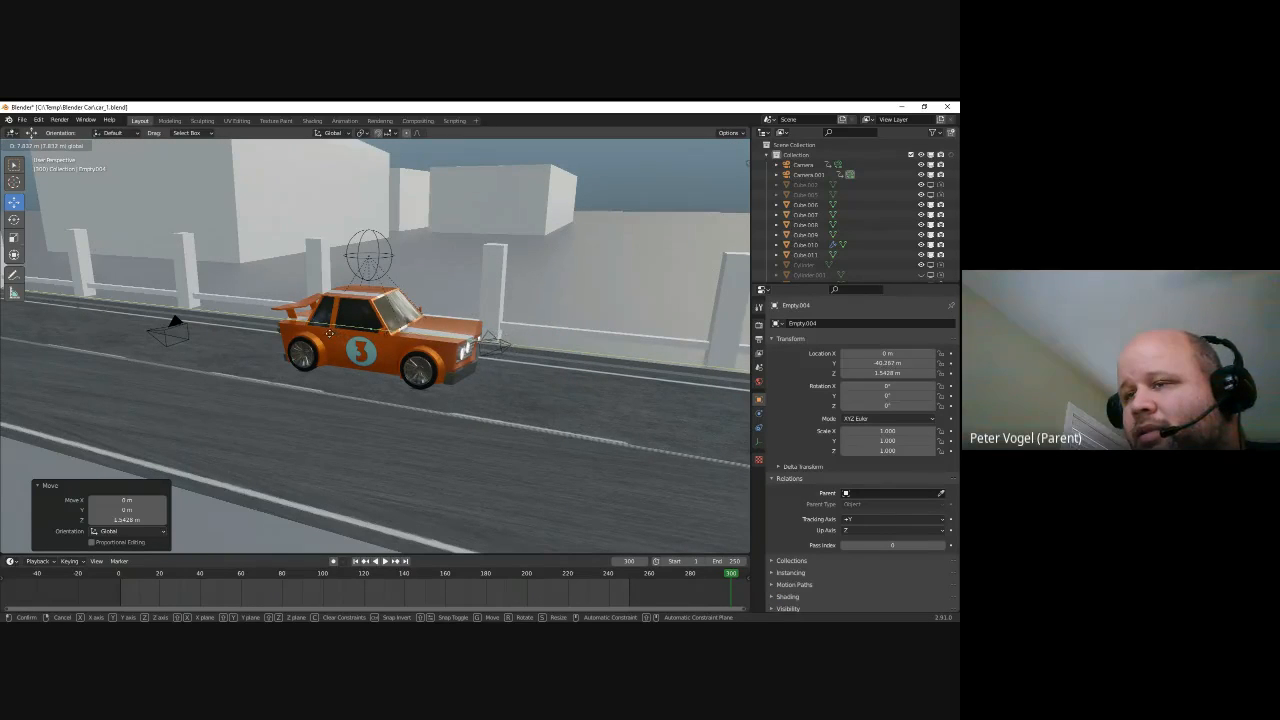
click(327, 333)
middle_drag(327, 333, 407, 313)
drag(403, 306, 414, 306)
Slide the new camera farther from its parent empty, to about -10 m on Y
click(561, 311)
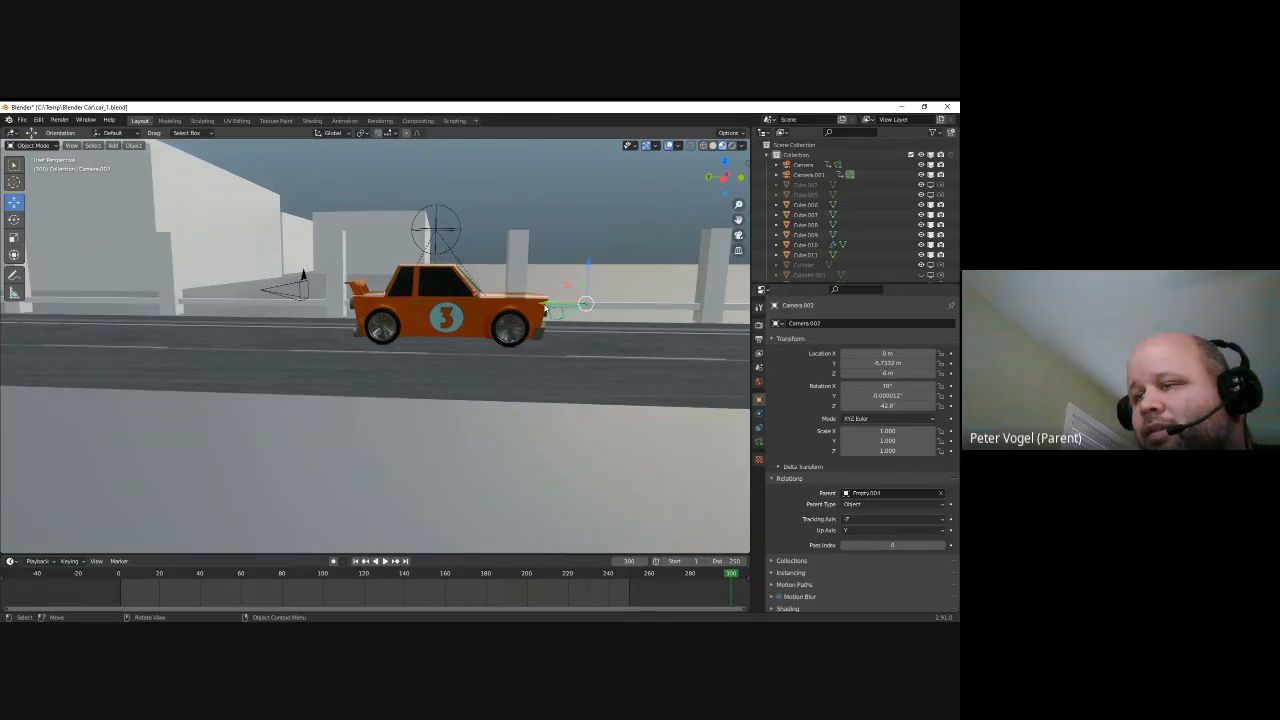
drag(563, 309, 692, 305)
click(897, 364)
Set the new camera's rotation to 90° on X and 0° on Y and Z so it faces the orange car
click(905, 386)
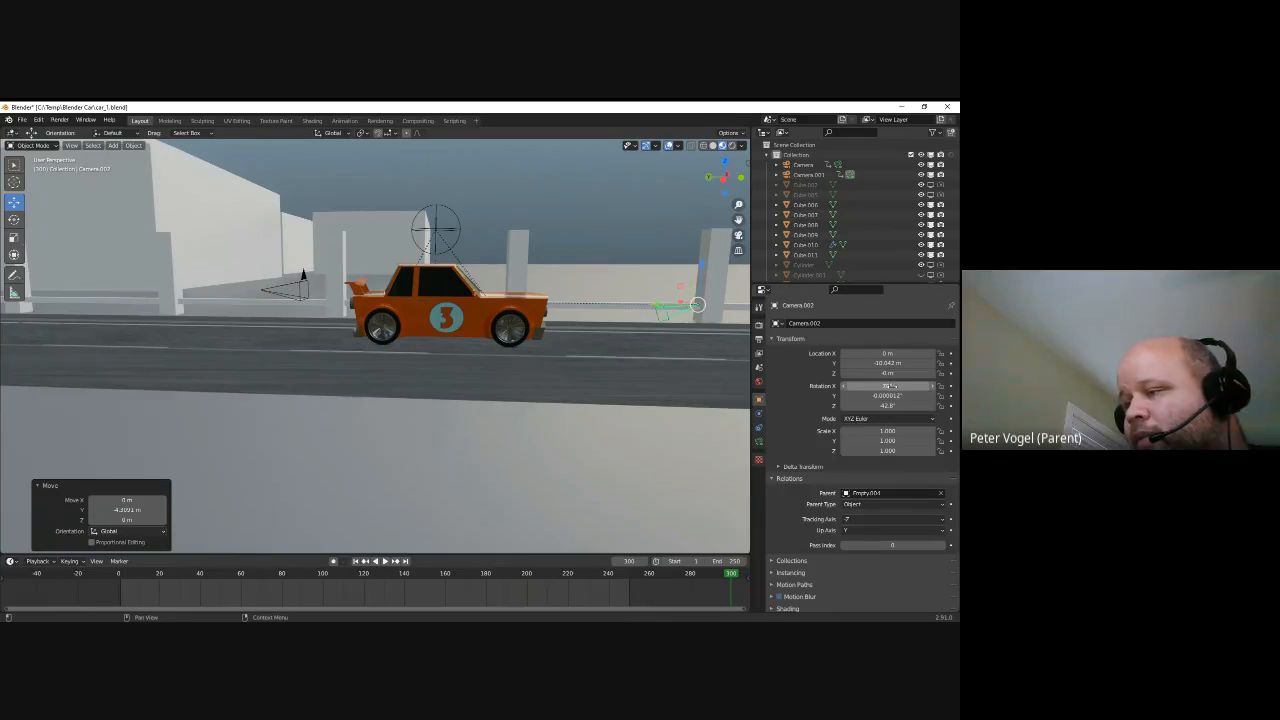
key(Tab)
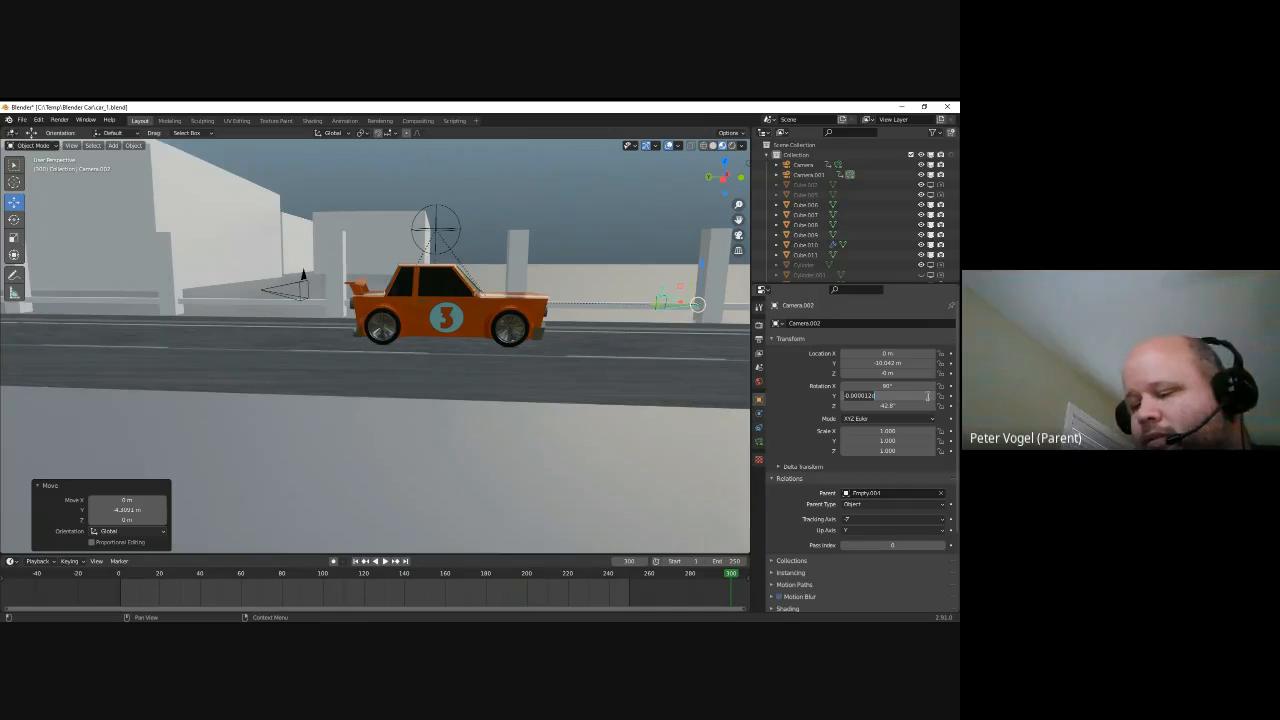
text(0)
key(Tab)
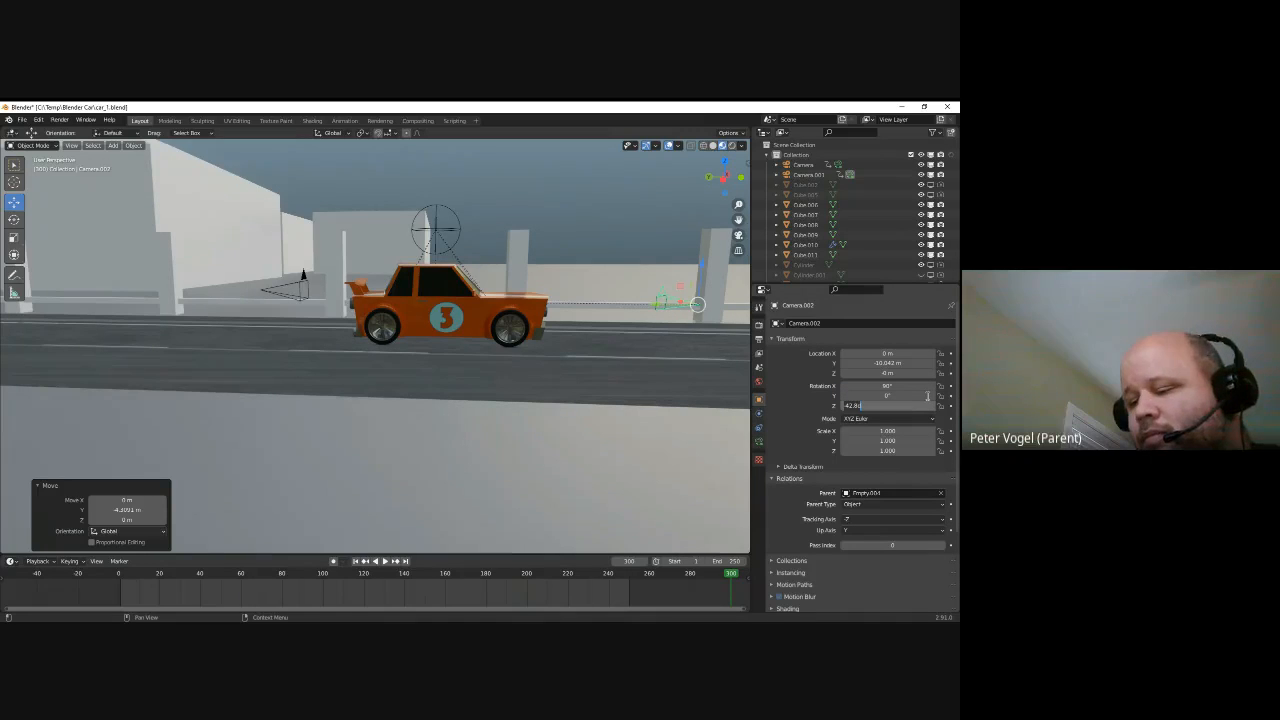
key(Return)
middle_drag(577, 282, 521, 312)
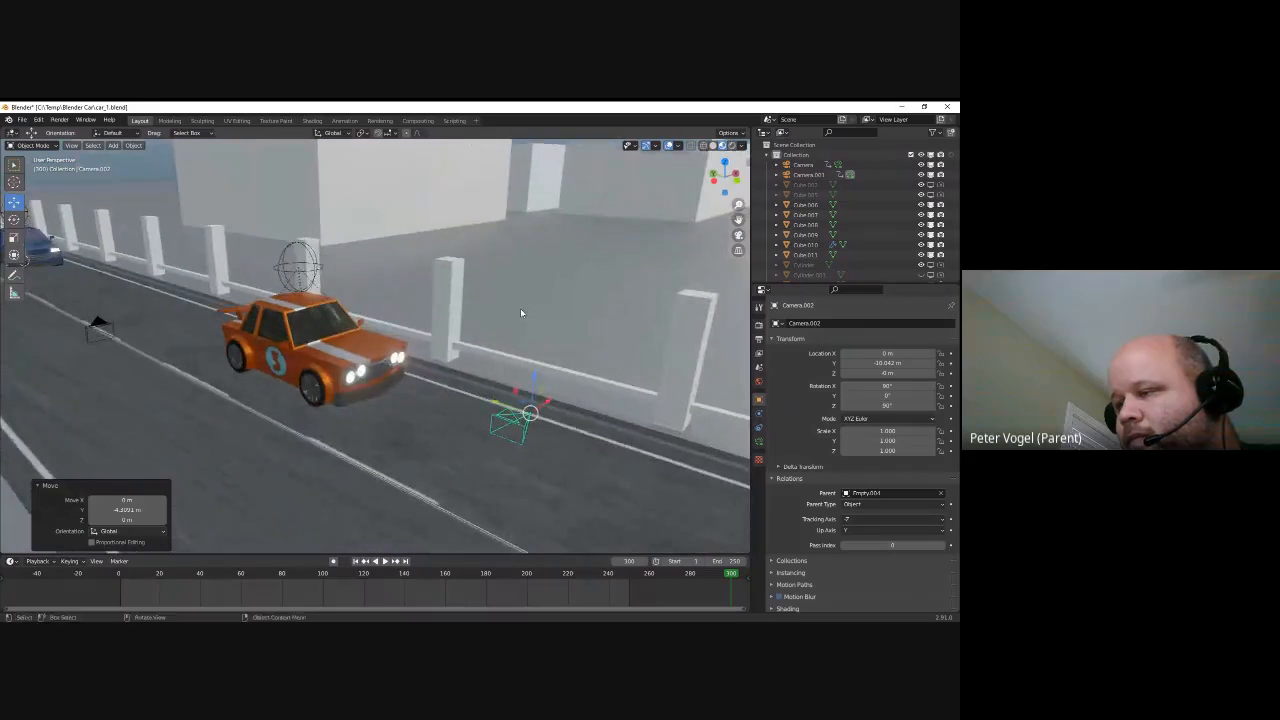
click(888, 405)
key(Return)
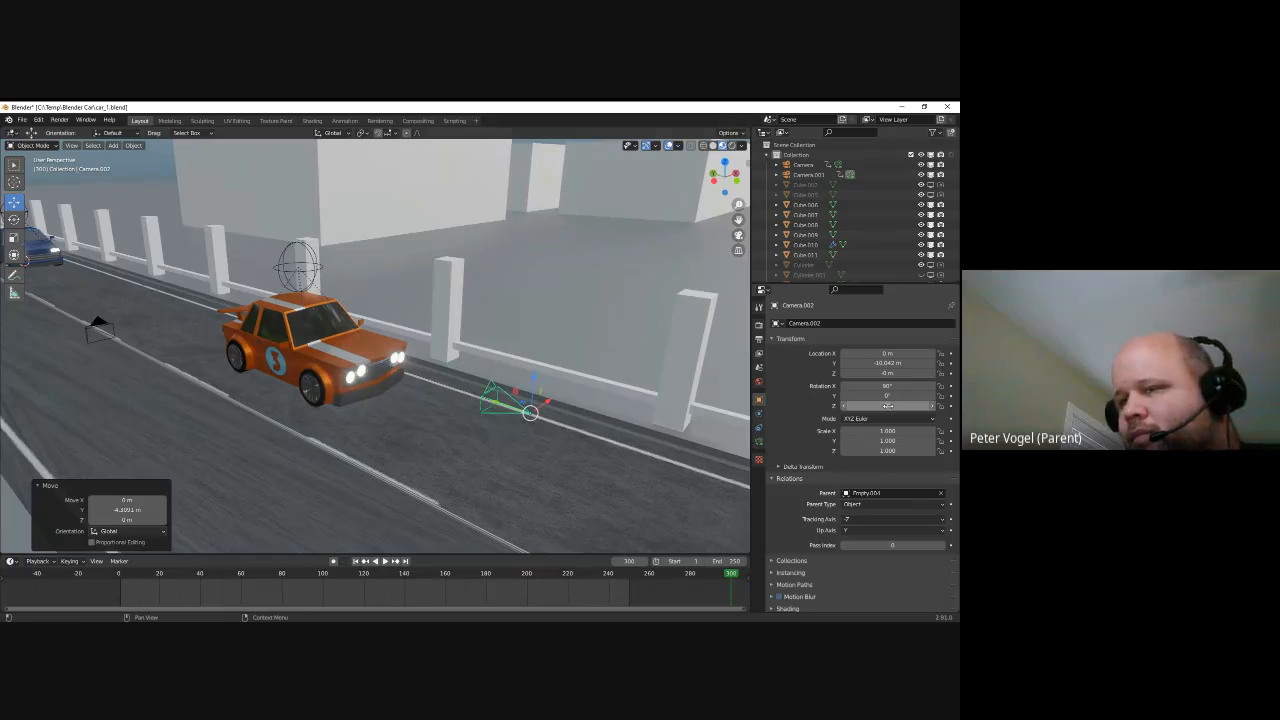
Make the new camera the scene's active camera and look through it at the front of the orange car
click(68, 148)
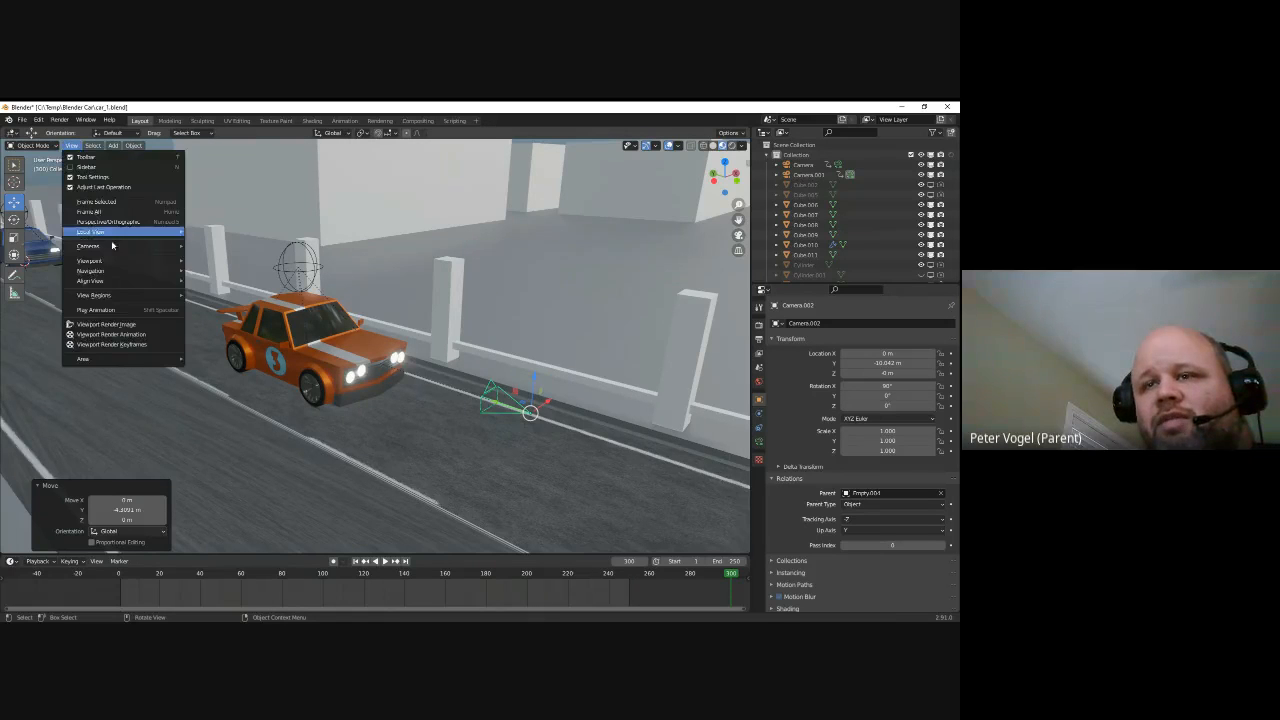
click(68, 146)
mouse_move(150, 250)
click(262, 256)
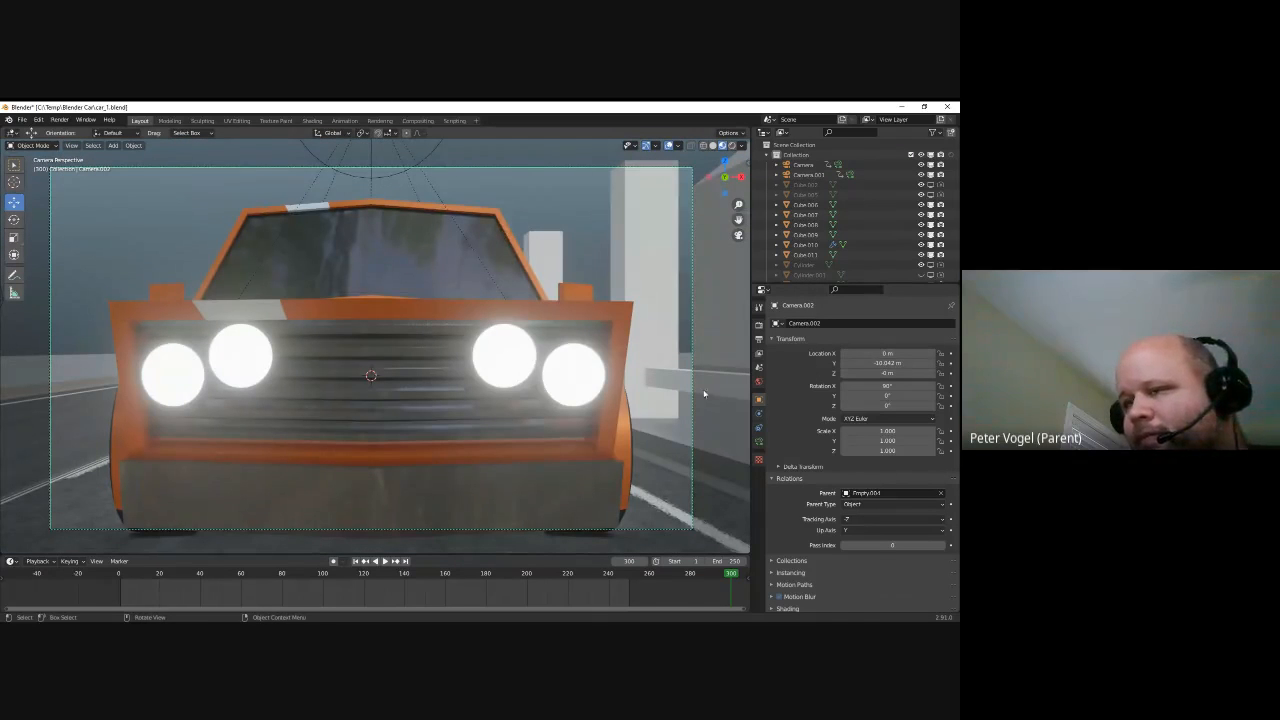
scroll(442, 328, down, 4)
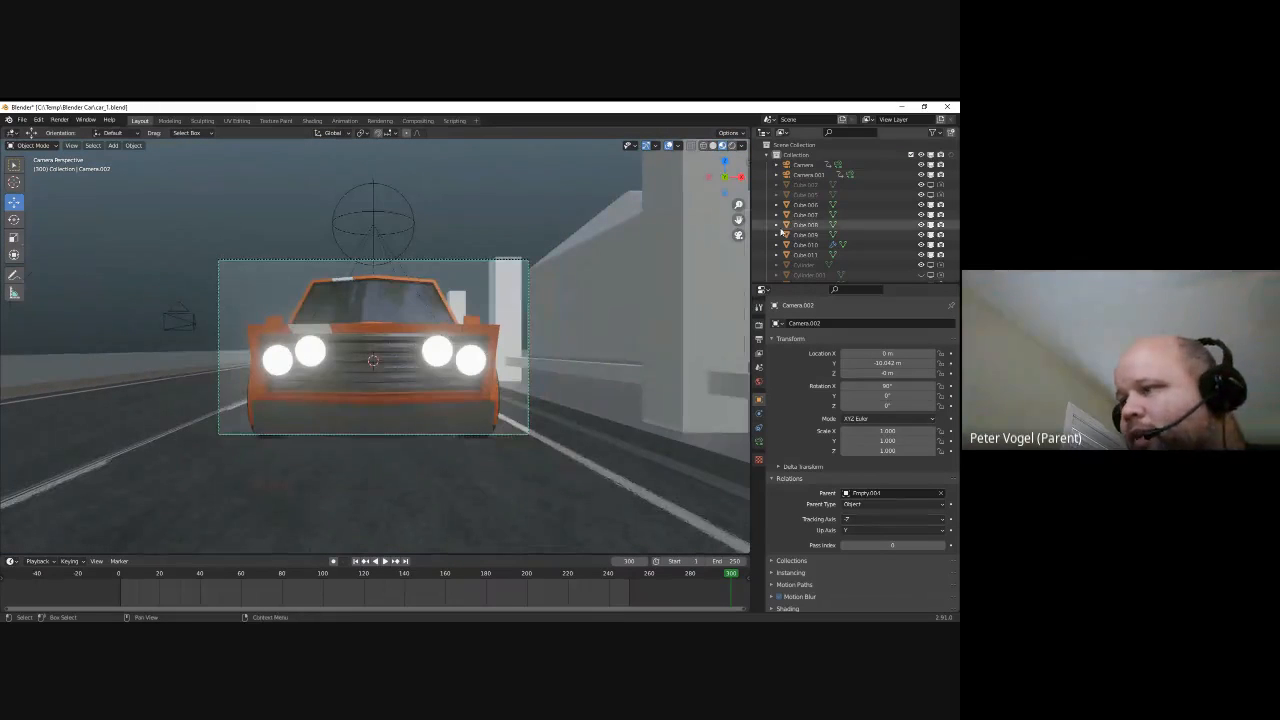
Parent the camera's empty, Empty.004, to the orange car's own empty
scroll(838, 202, down, 3)
scroll(838, 202, down, 2)
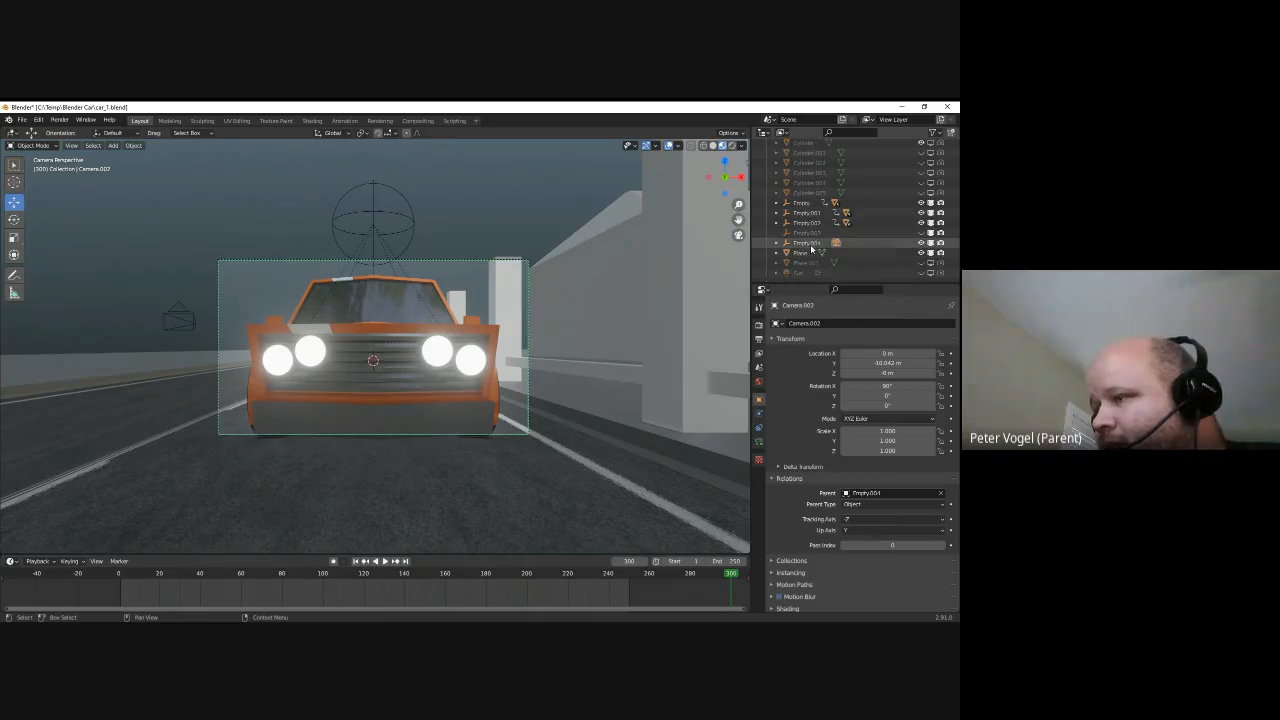
click(808, 243)
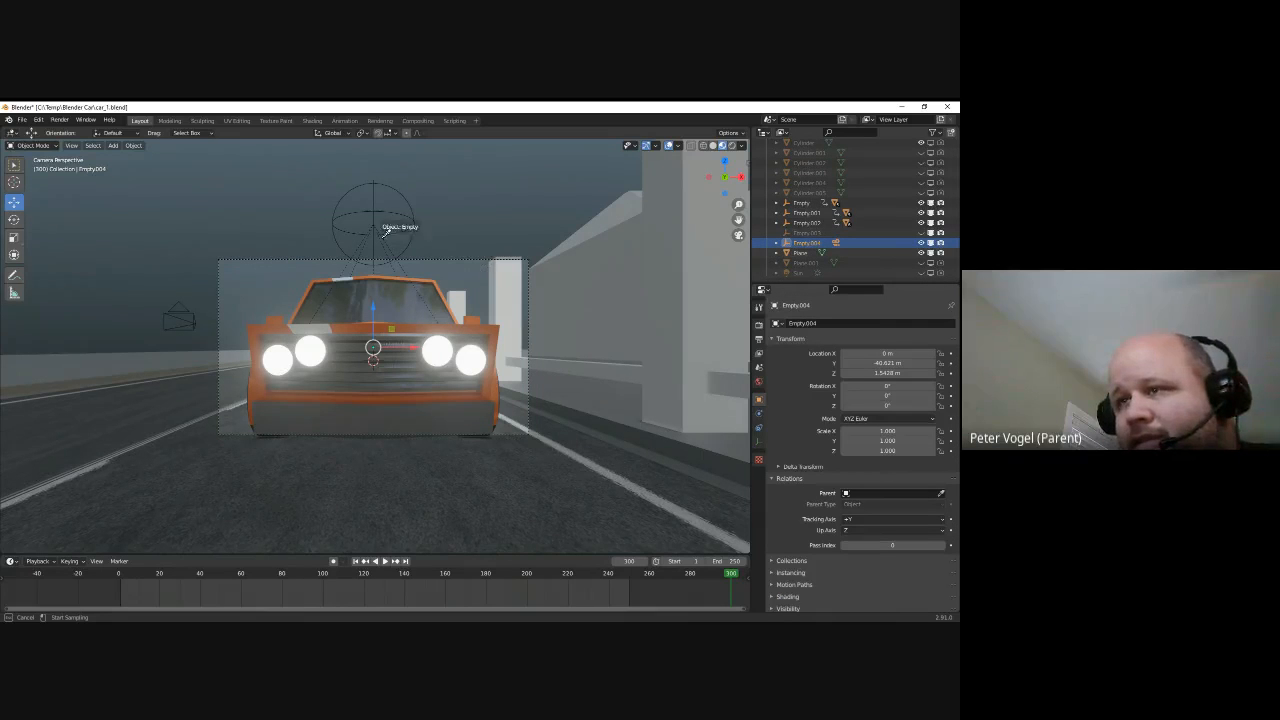
click(401, 205)
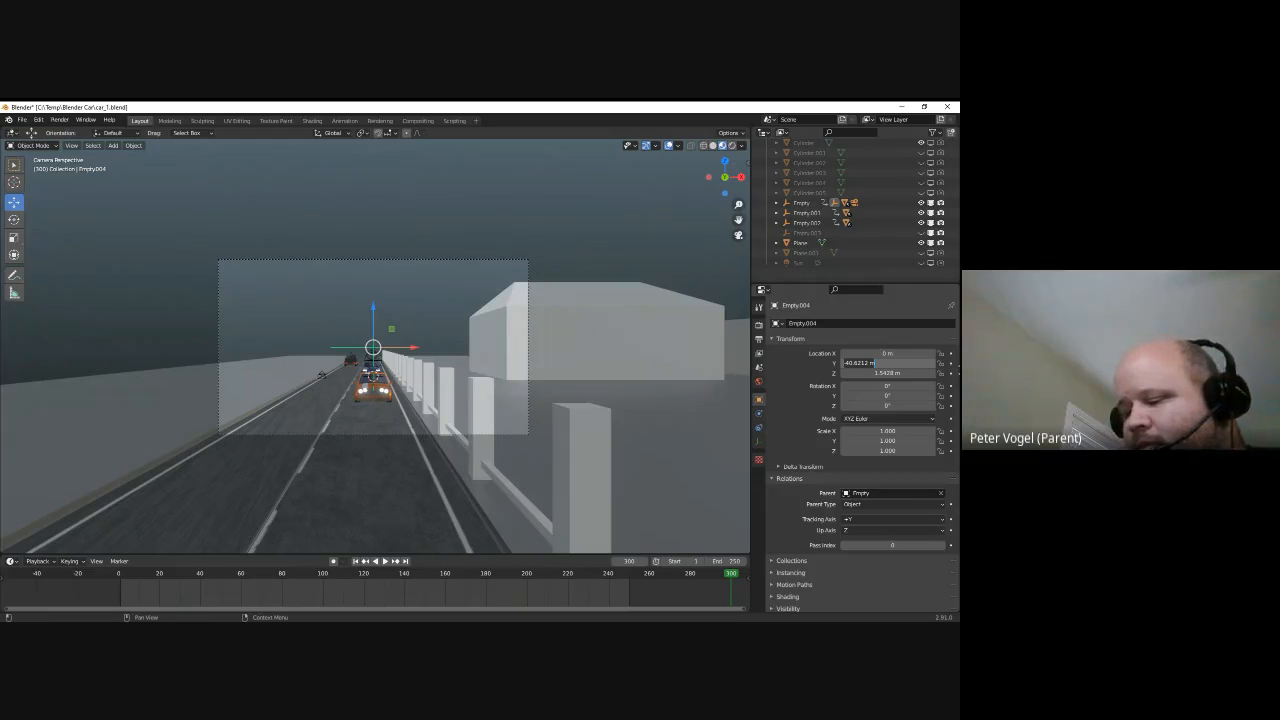
Reset Empty.004's Y and Z location to 0 m relative to its parent
key(Tab)
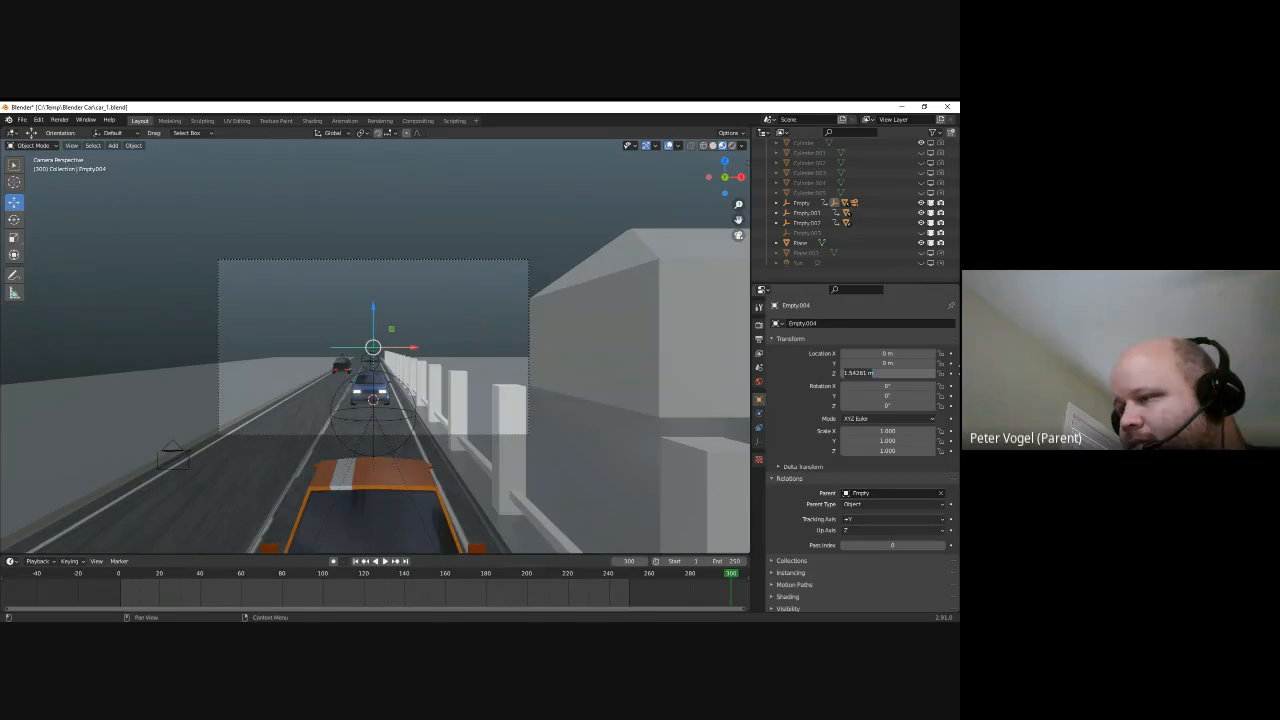
text(0)
key(Tab)
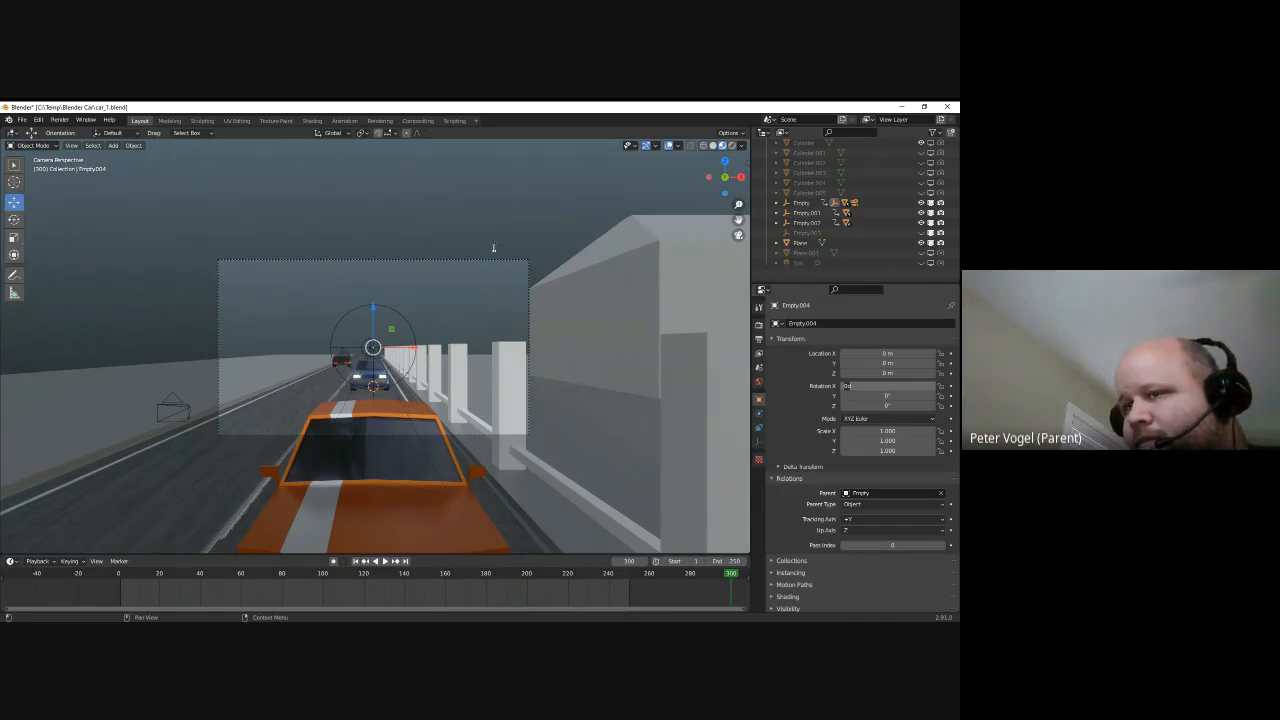
text(0)
key(Return)
Lower Empty.004 to the height of the car's grille and slide the camera back to about -13 m on Y
drag(375, 312, 371, 395)
scroll(787, 247, up, 1)
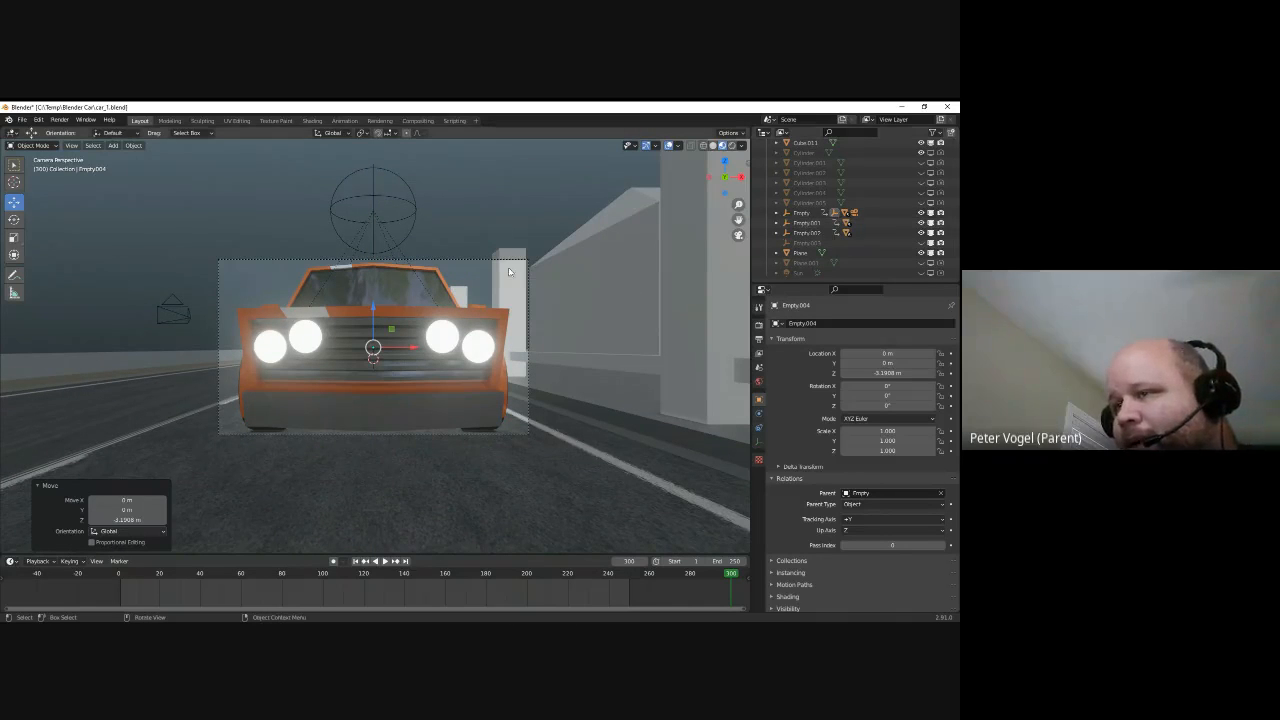
click(479, 260)
drag(886, 363, 745, 387)
Shift Empty.004 slightly along X and to -1.08 m on Y, and rotate it about Z to about -13.6°
click(777, 213)
scroll(790, 268, down, 2)
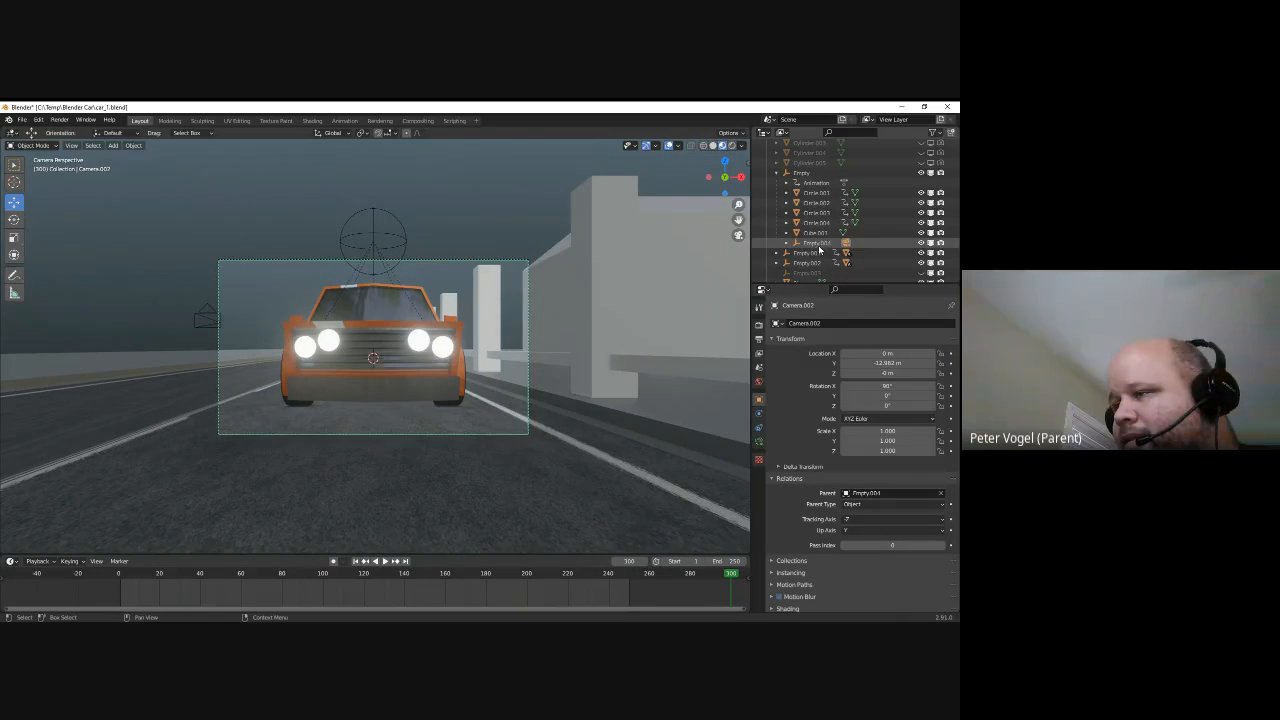
click(815, 243)
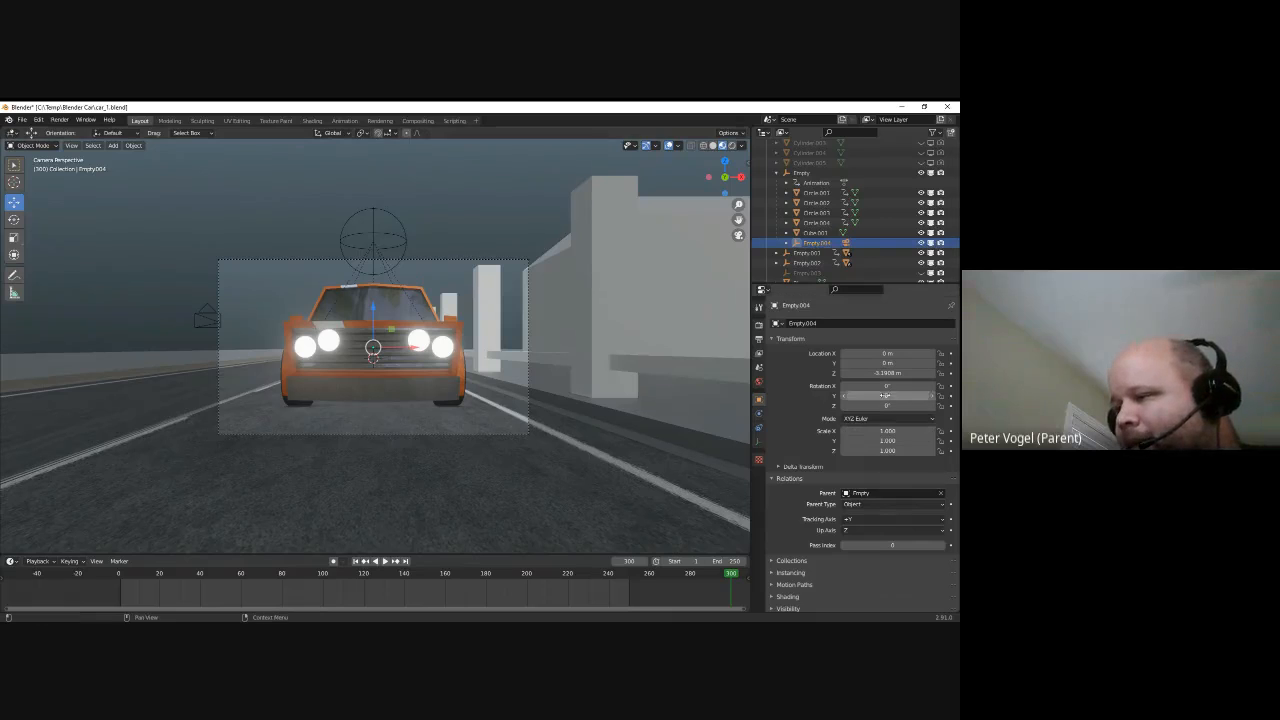
drag(890, 404, 790, 564)
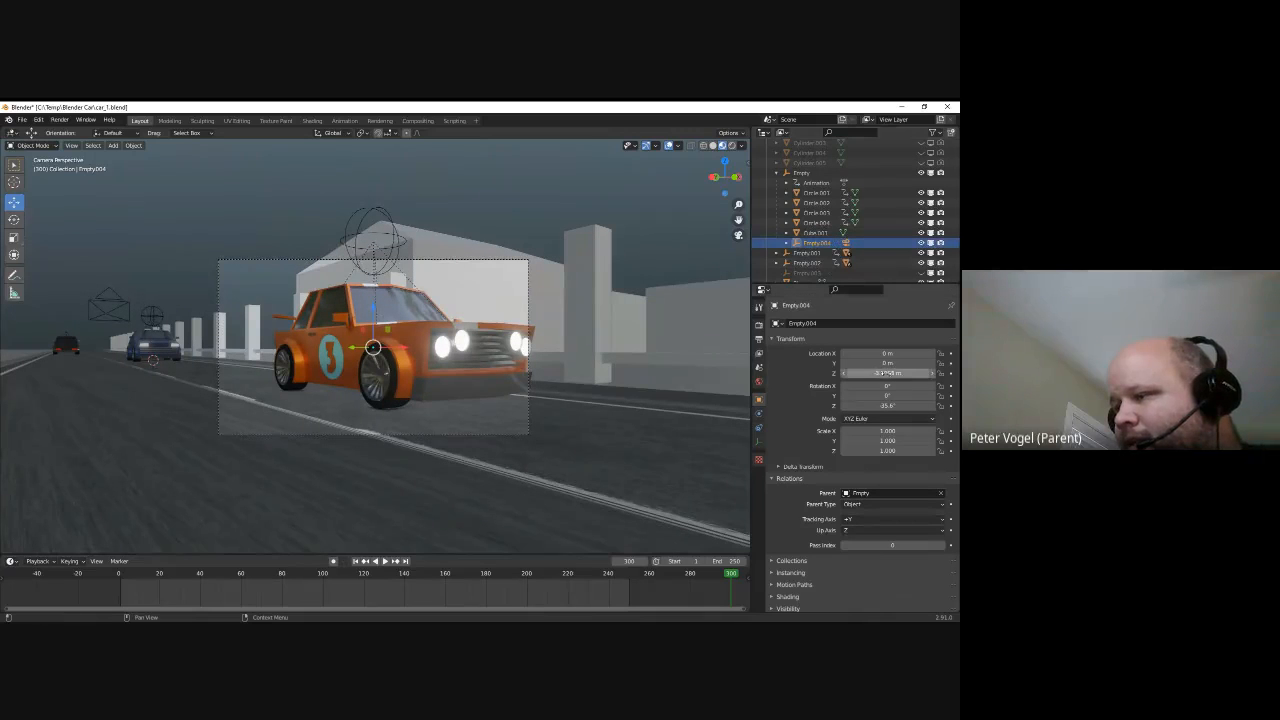
drag(887, 354, 882, 354)
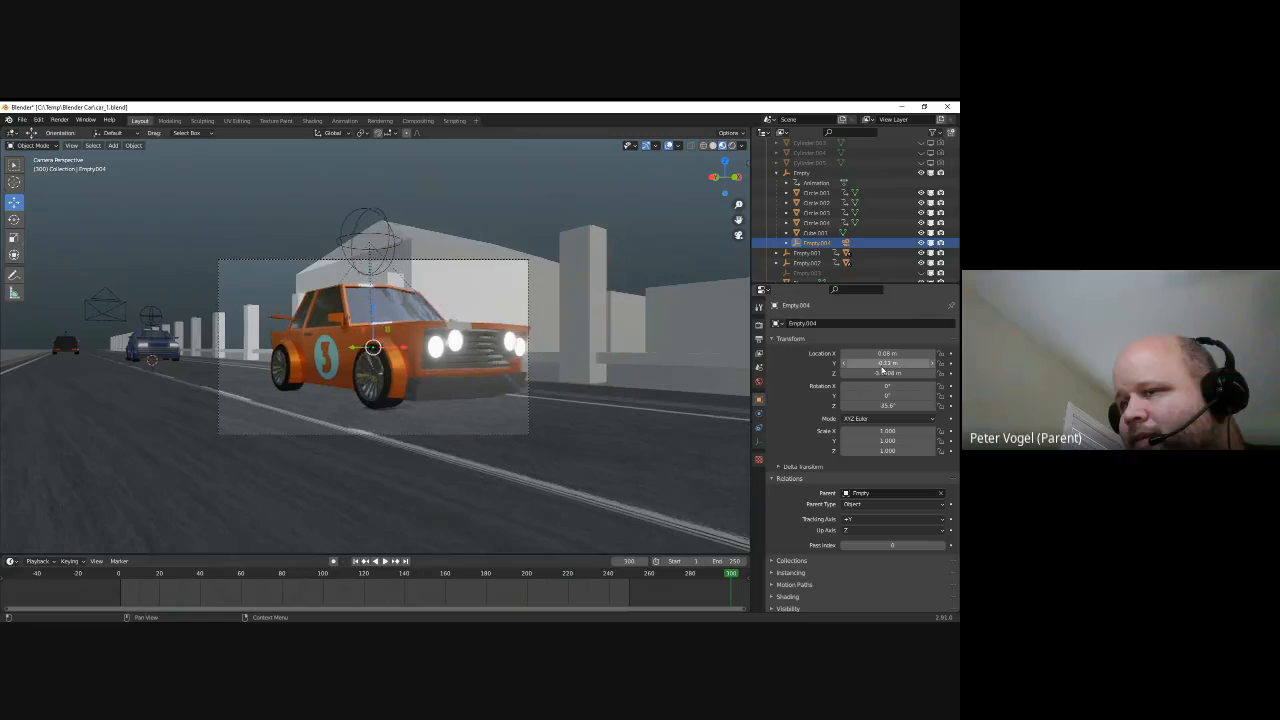
drag(887, 406, 34, 530)
Rewind the animation to frame 0
click(122, 575)
key(space)
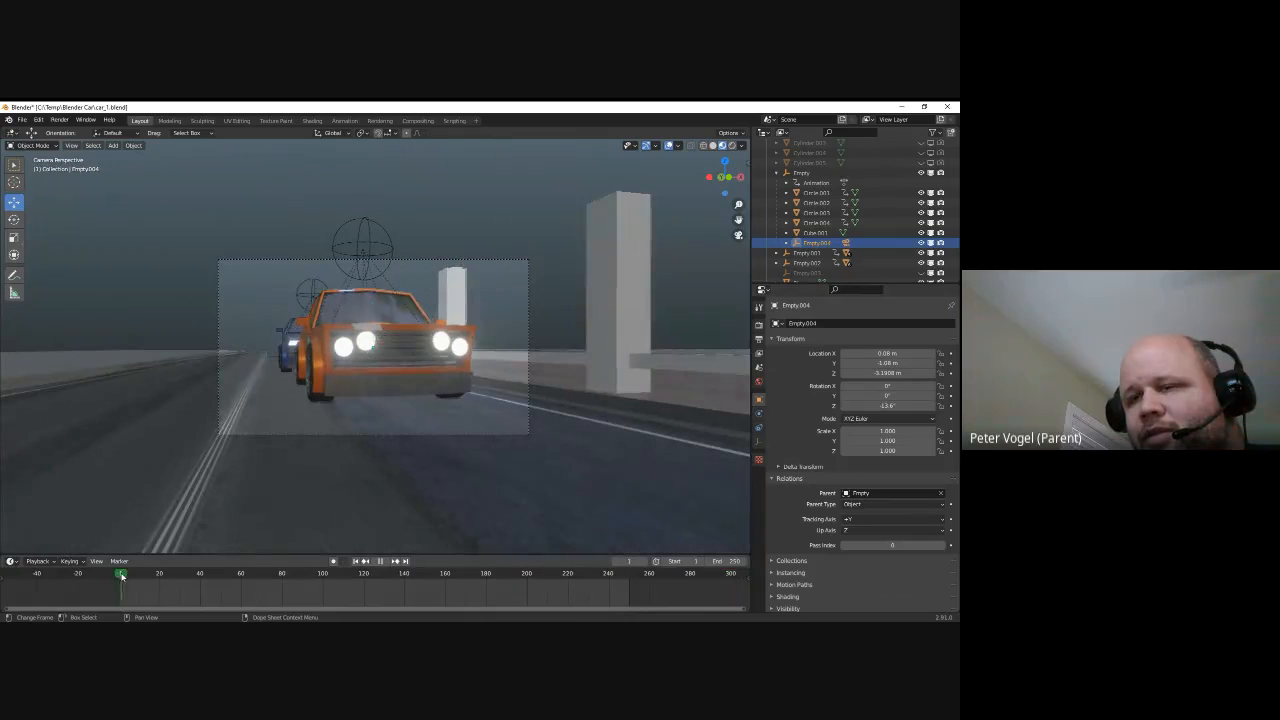
key(space)
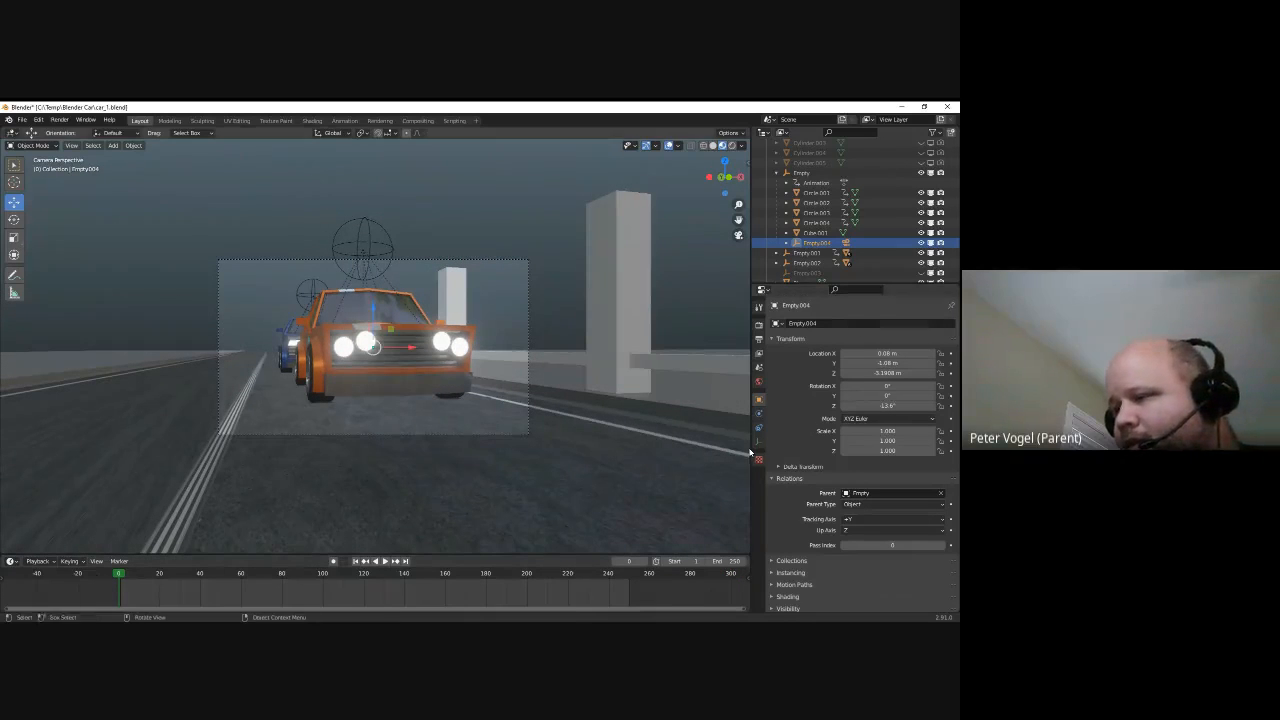
Enable depth of field on the new camera with an F-Stop of 1.2 and a focus distance of 2 m
click(461, 262)
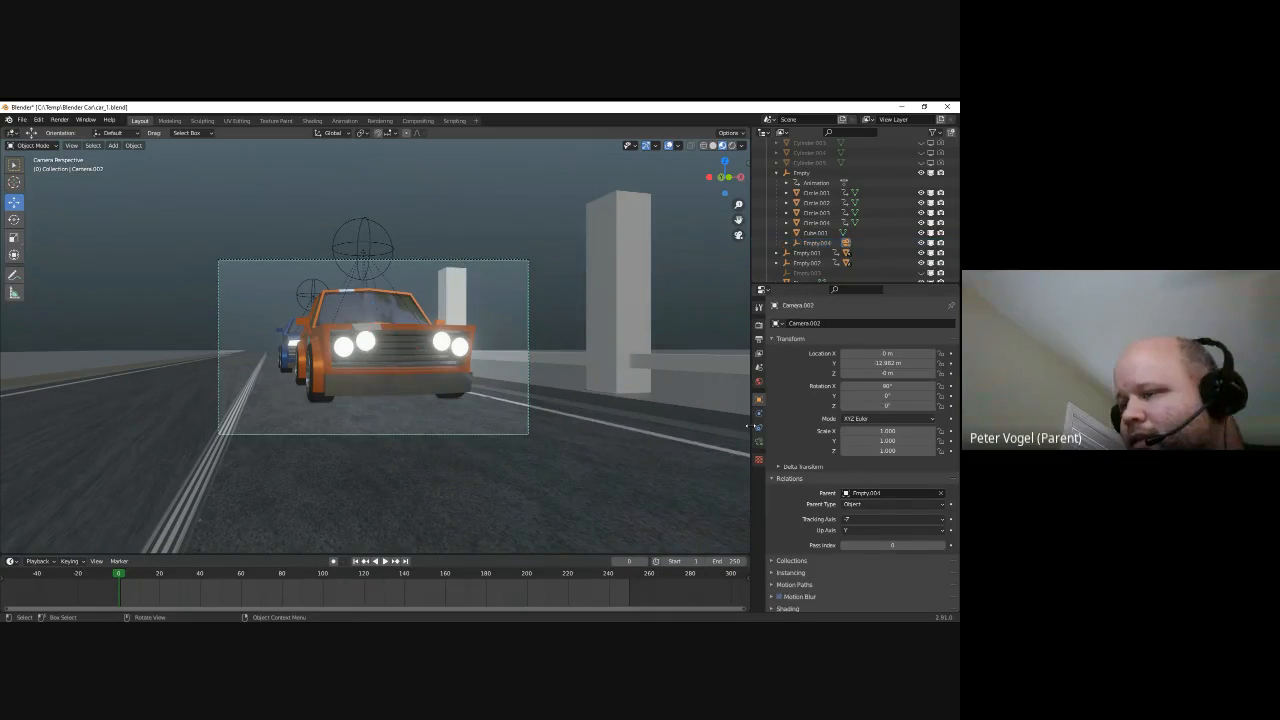
click(759, 444)
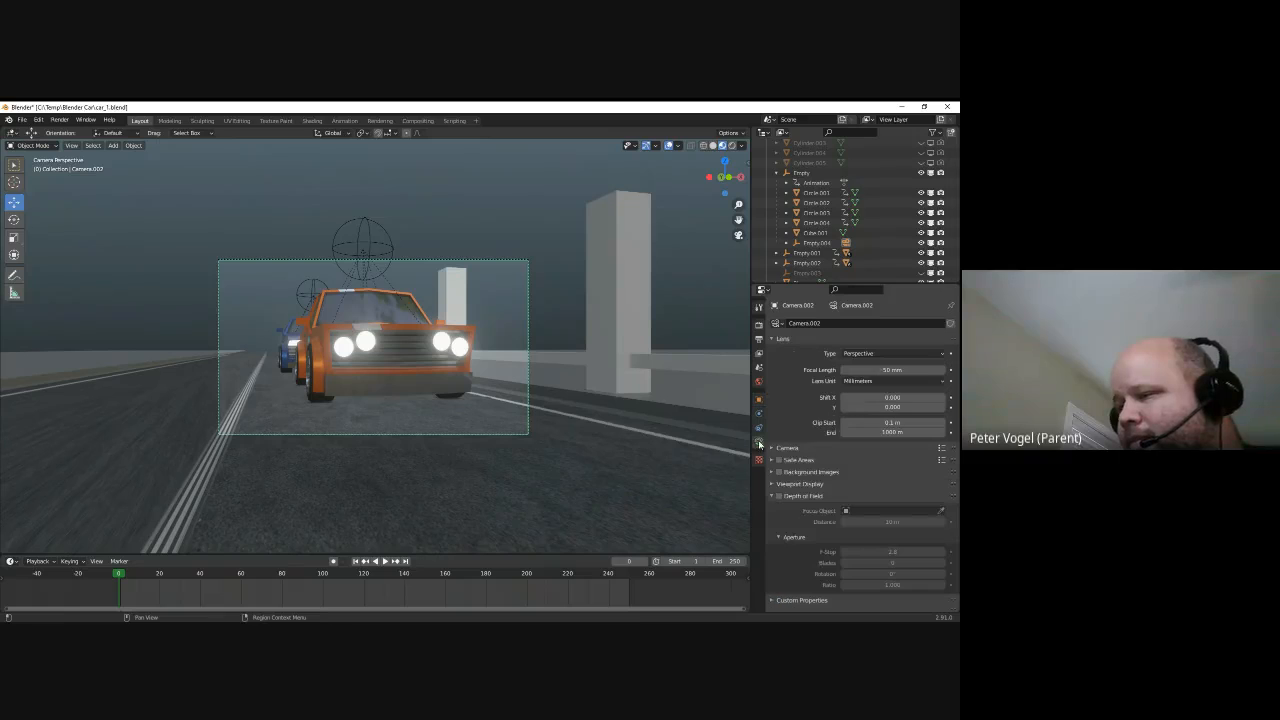
click(779, 496)
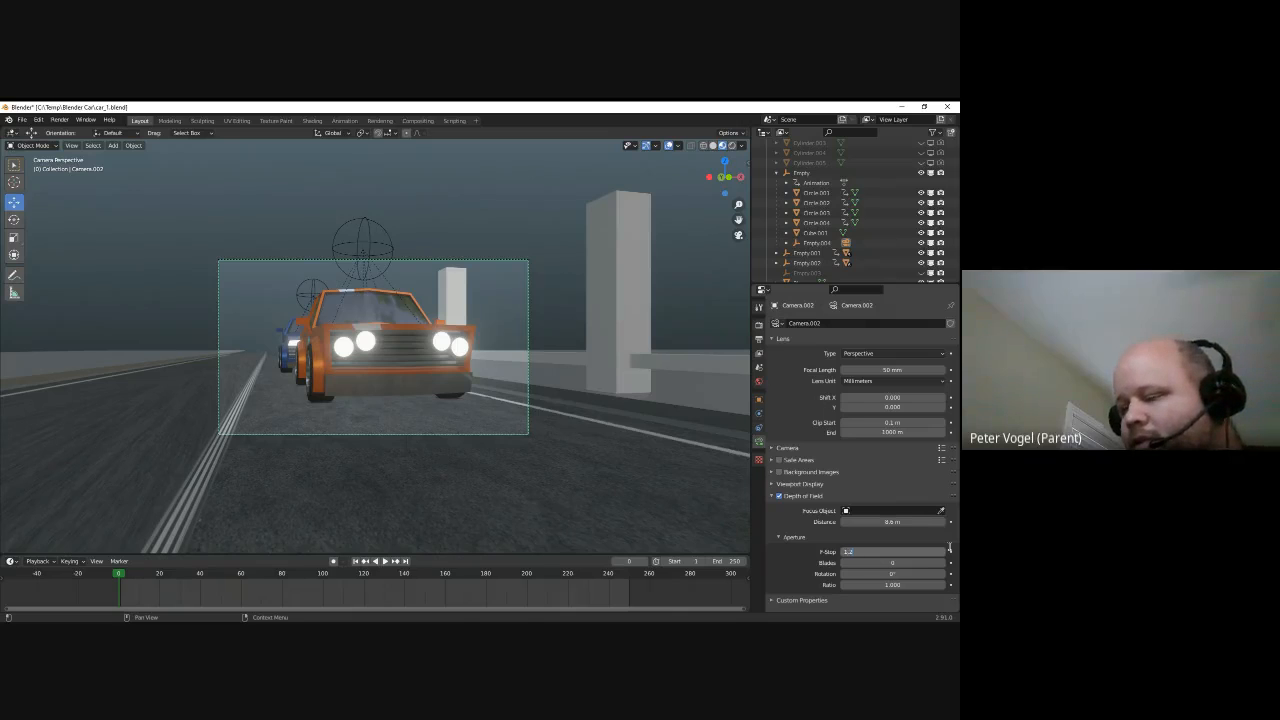
key(Tab)
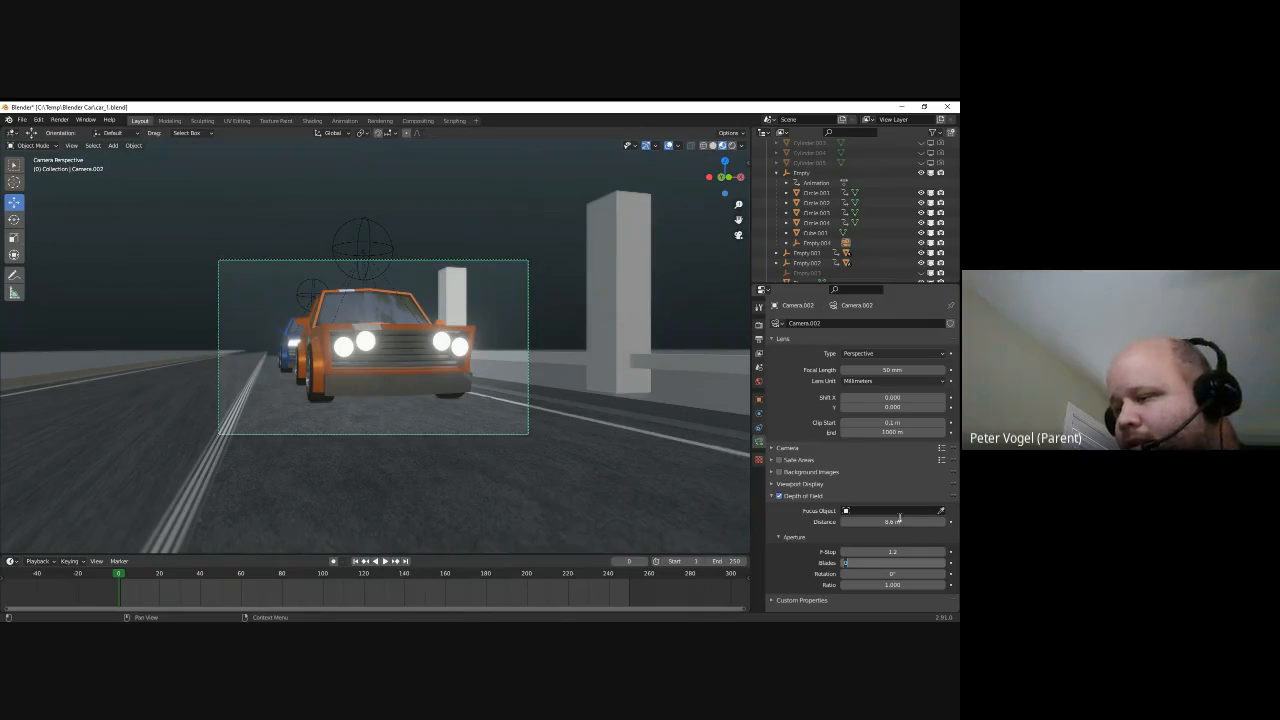
text(2)
key(Tab)
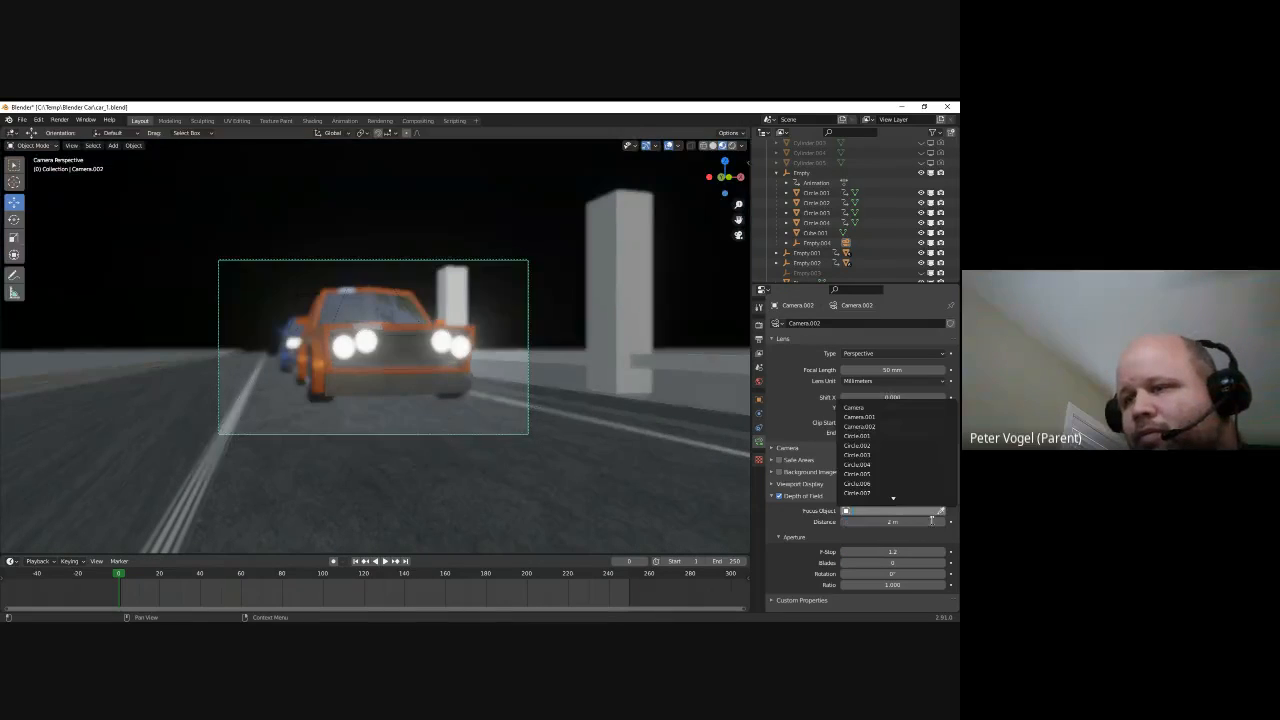
Lower the camera's F-Stop to 0.4 and increase the focus distance until the front of the orange car is sharp
click(769, 420)
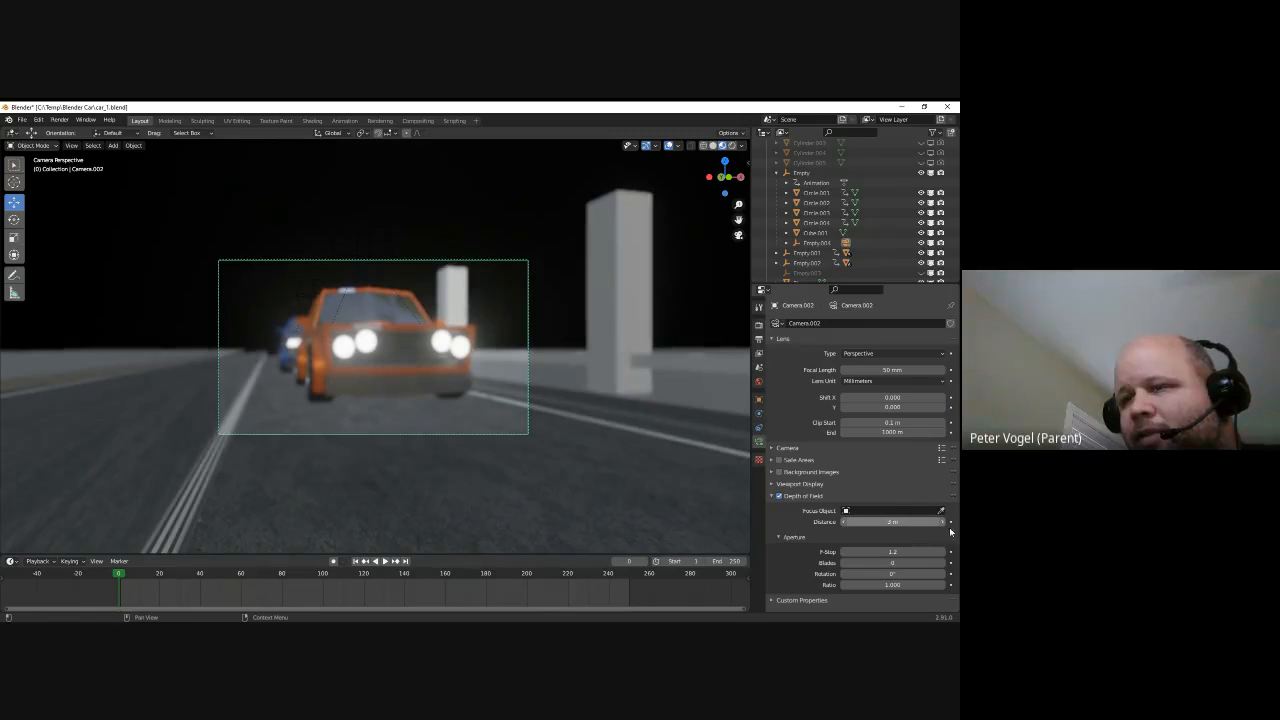
drag(46, 530, 72, 534)
drag(892, 553, 884, 553)
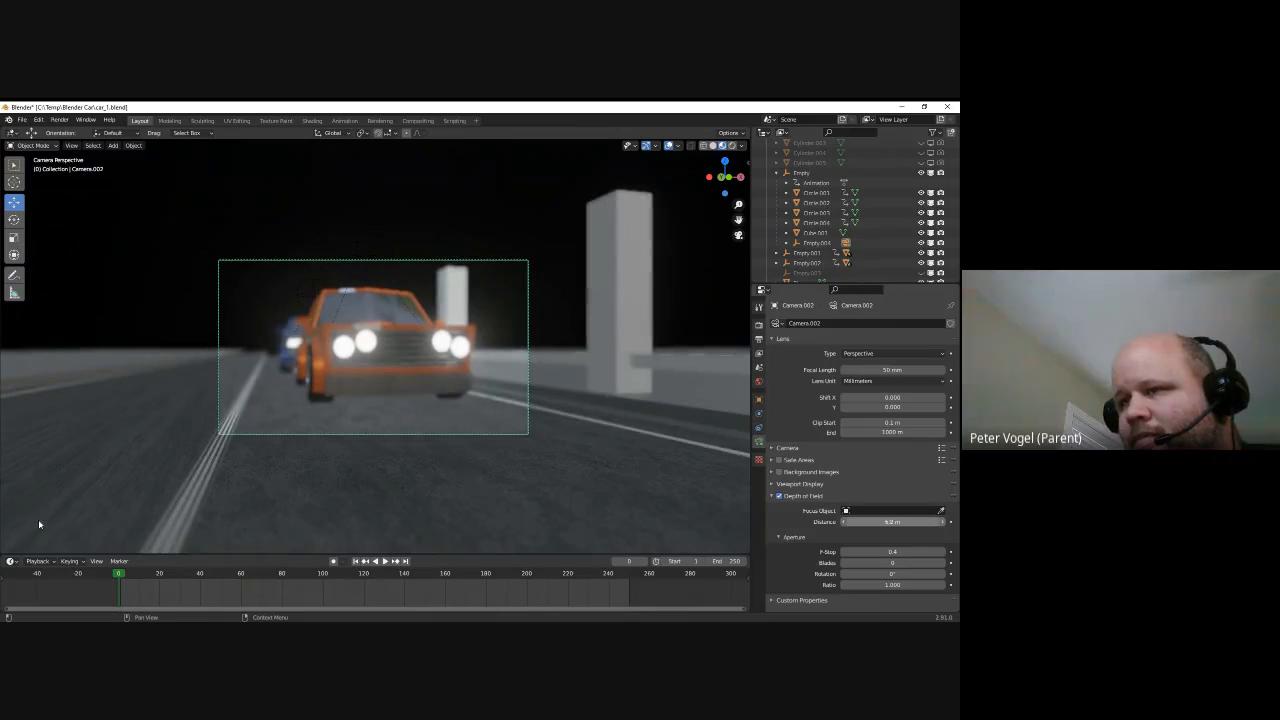
drag(98, 516, 102, 517)
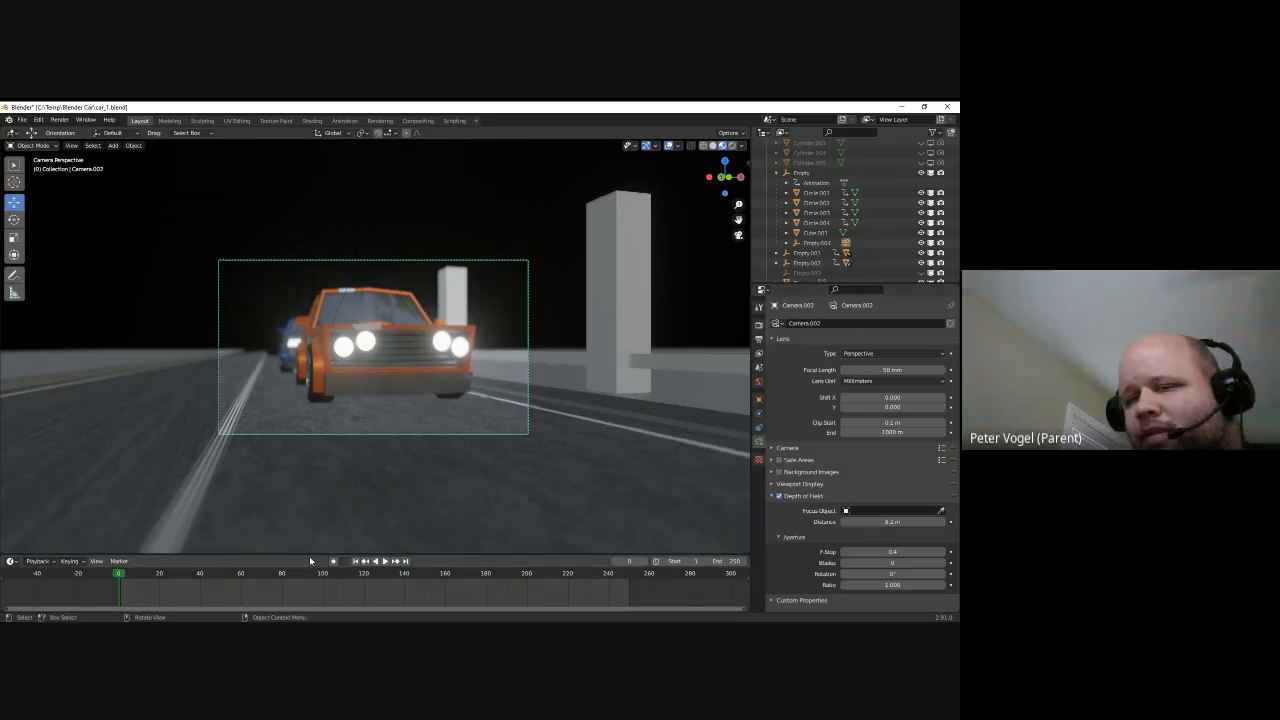
Insert location and rotation keyframes for Empty.004 at frame 0
click(759, 399)
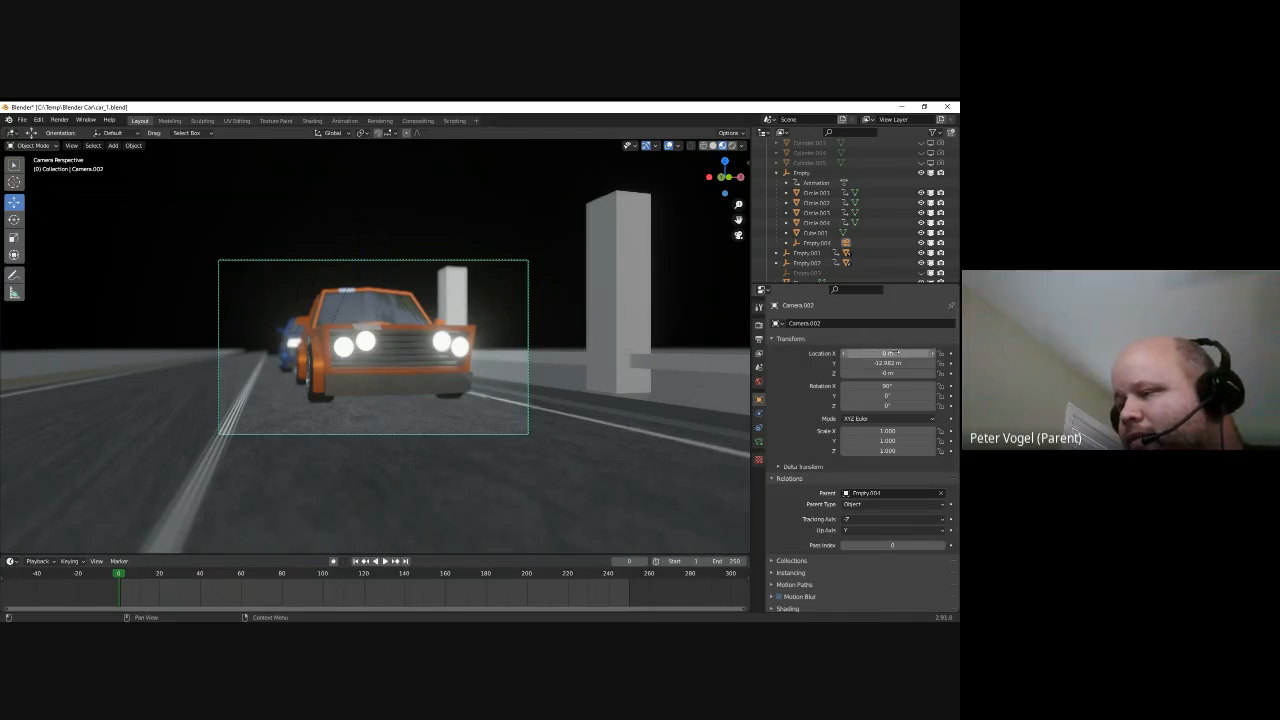
click(816, 243)
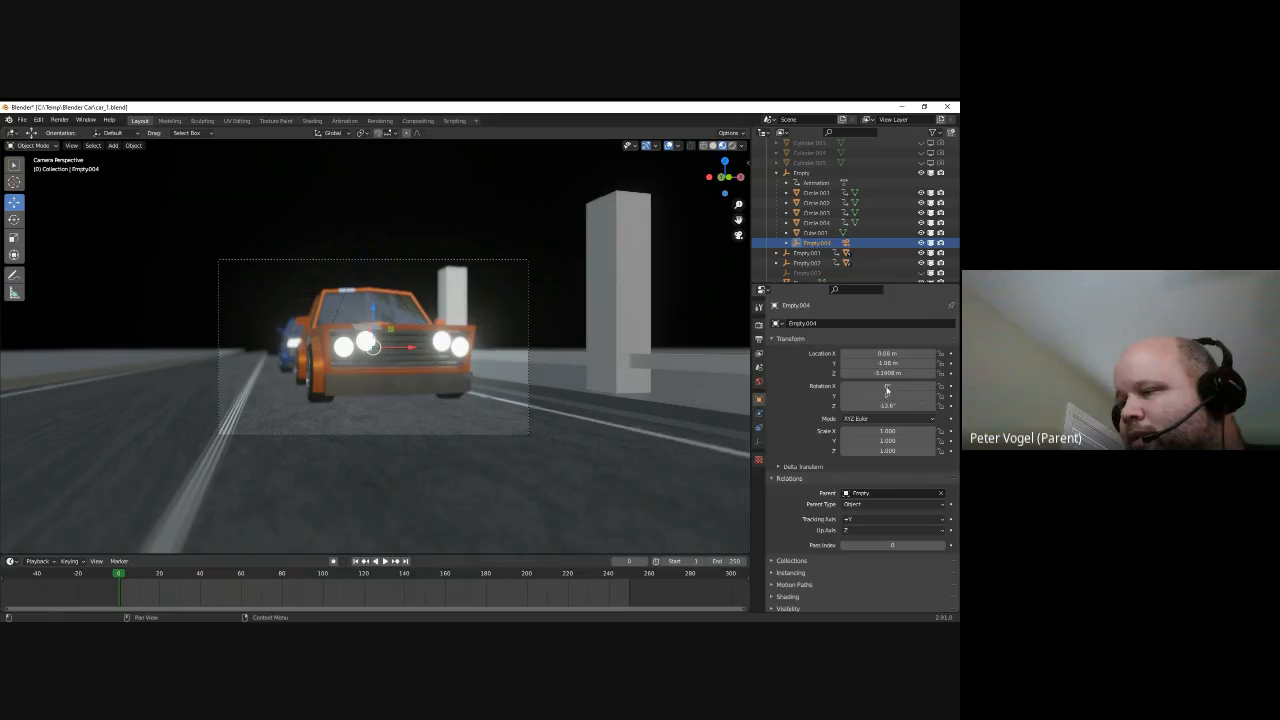
right_click(884, 362)
click(884, 364)
right_click(884, 386)
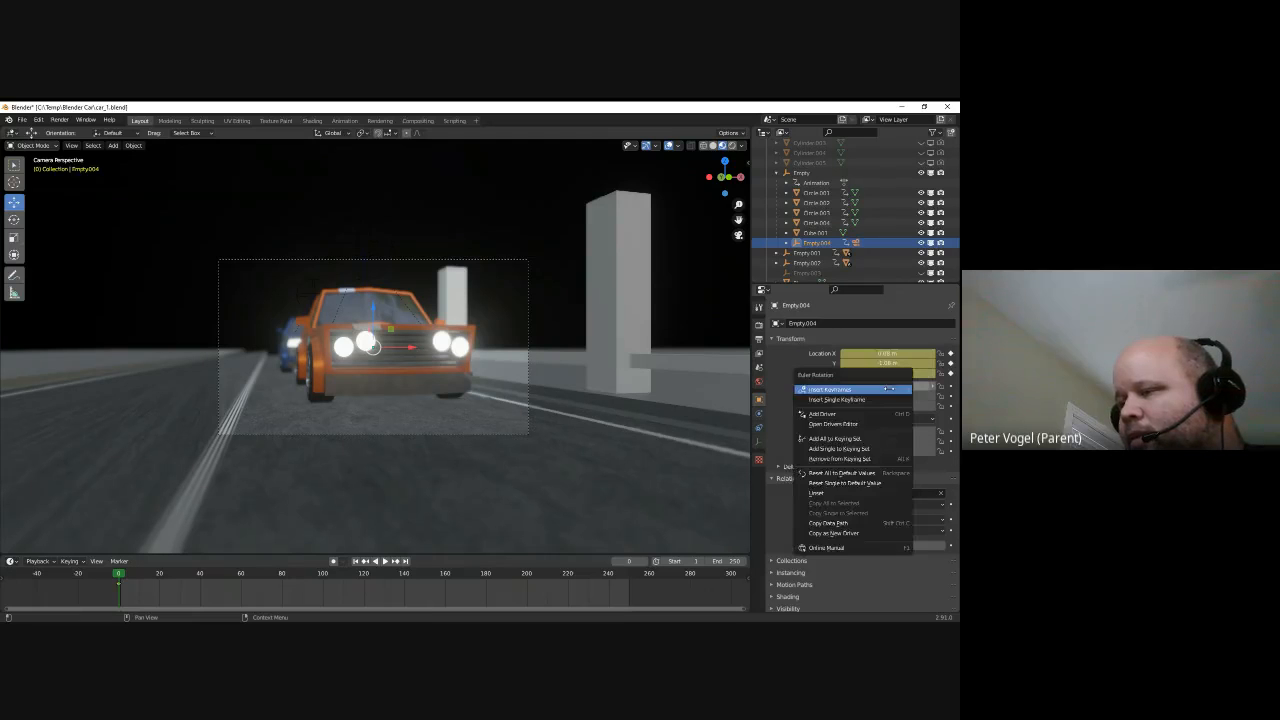
click(884, 386)
Rotate Empty.004 about Z to about -170° at frame 220, keyframe the rotation, and scrub the timeline to review the orbit
drag(118, 578, 517, 605)
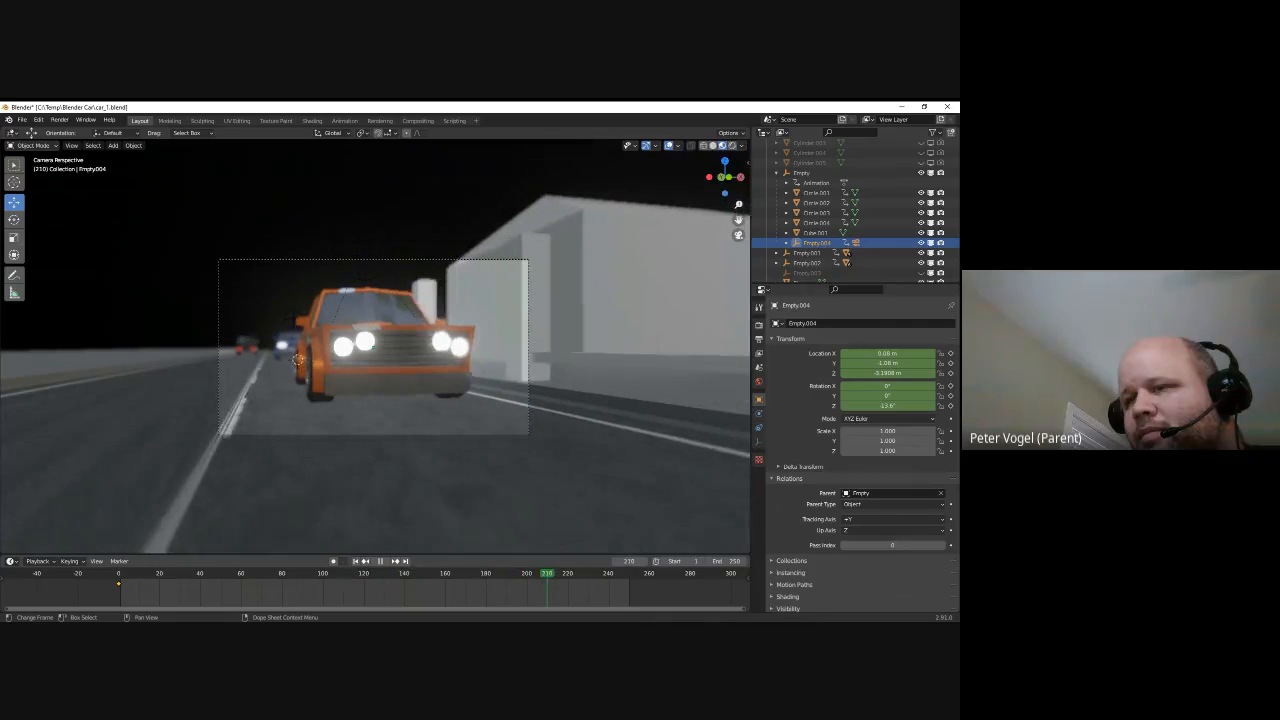
key(space)
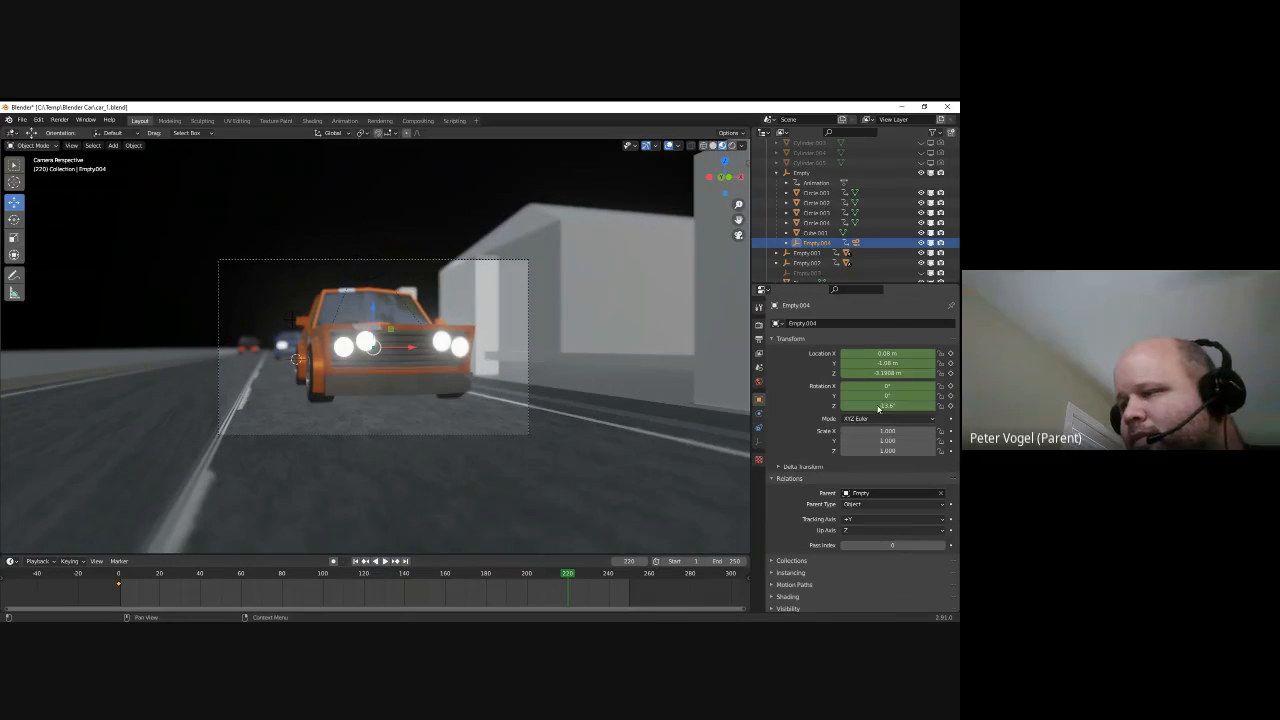
drag(887, 406, 103, 515)
right_click(893, 405)
click(862, 430)
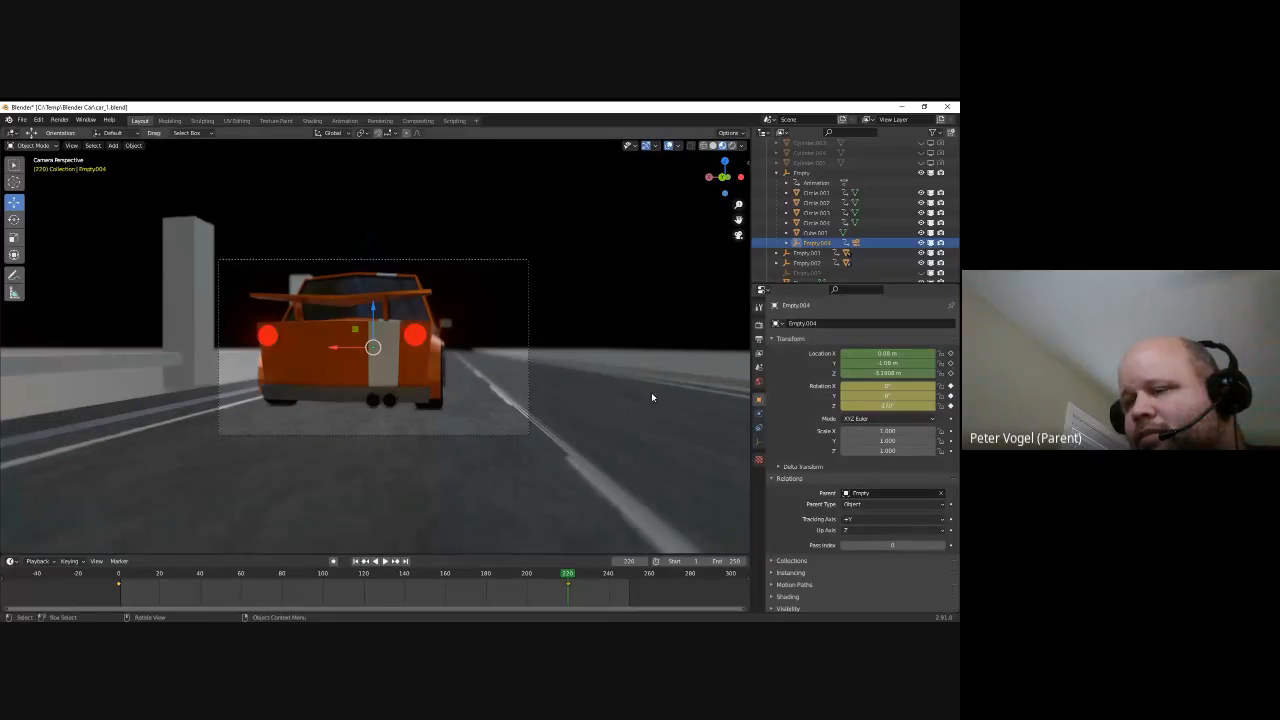
drag(571, 576, 214, 603)
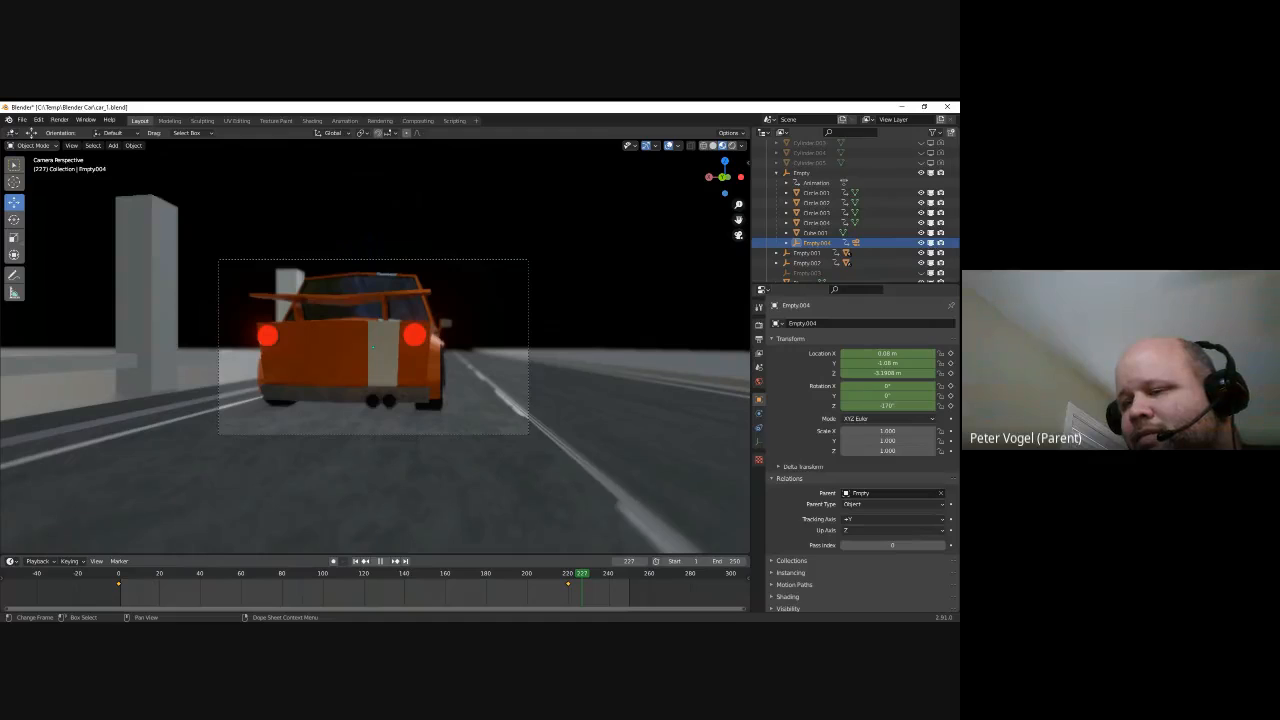
Tilt Empty.004 about X at frame 220 for a raised view behind the orange car, and keyframe the rotation
click(365, 561)
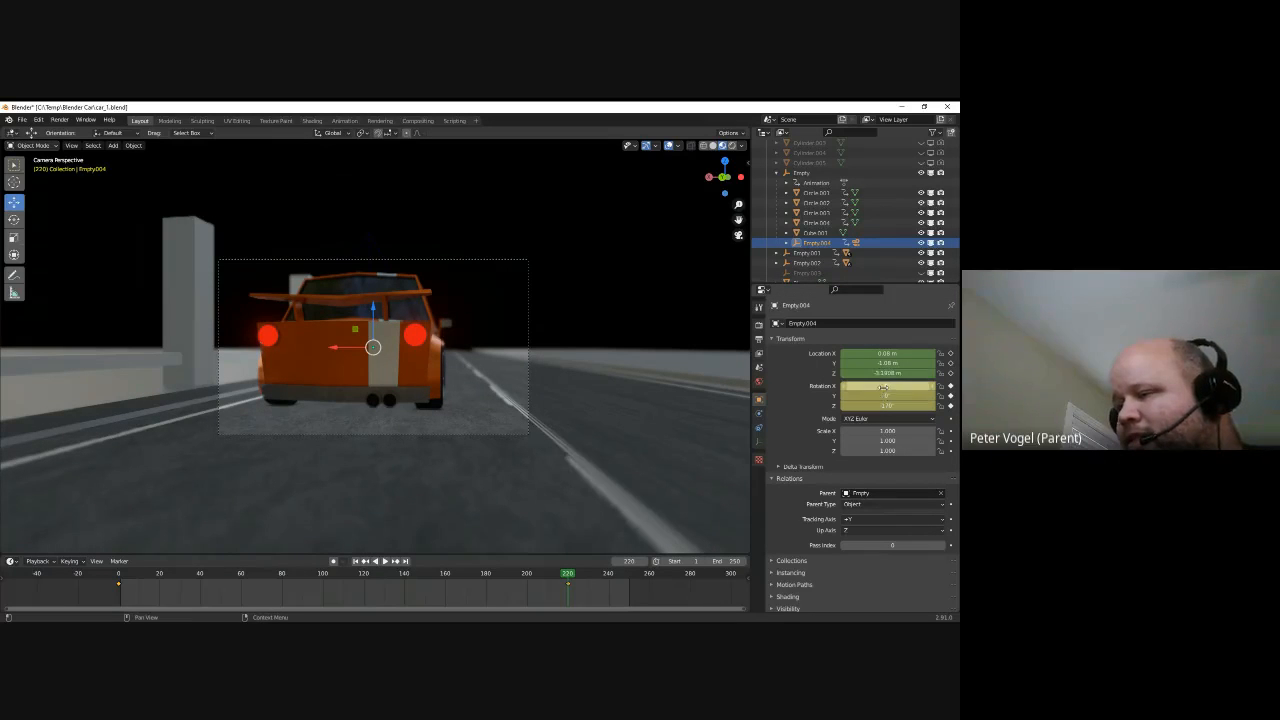
drag(881, 386, 800, 418)
Insert a location keyframe for the camera parented to Empty.004 at frame 0
click(436, 262)
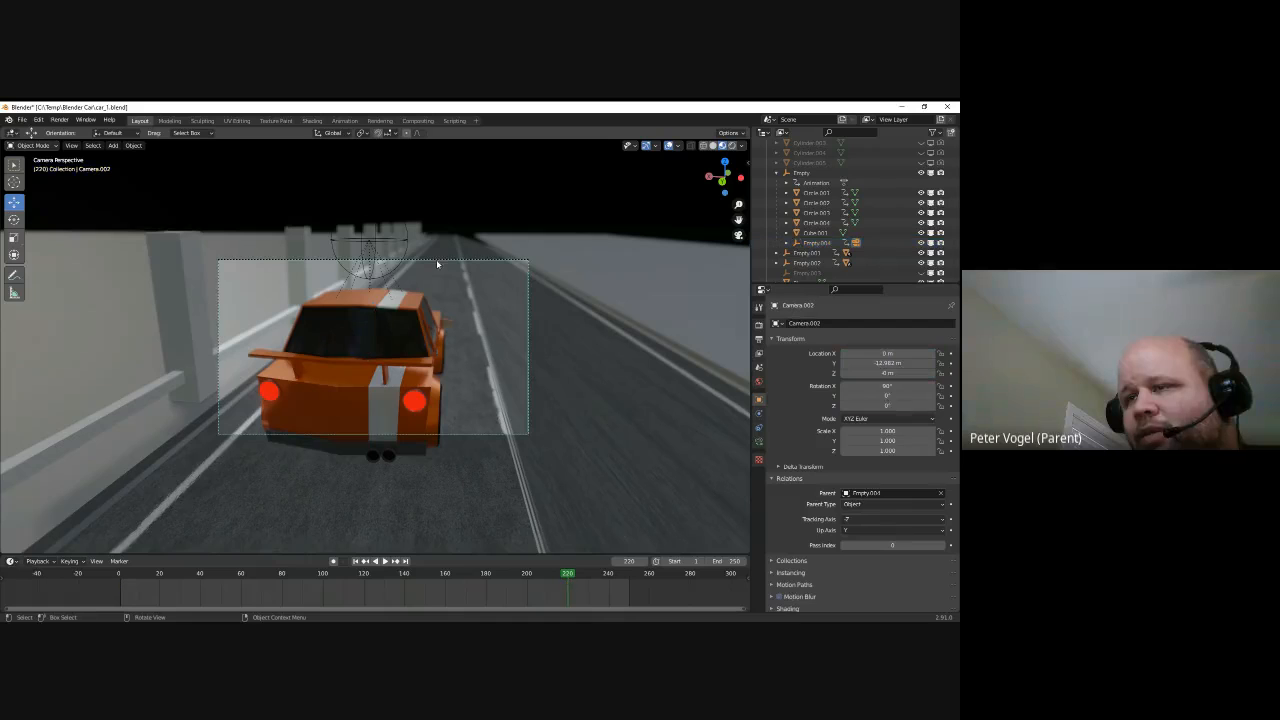
click(116, 578)
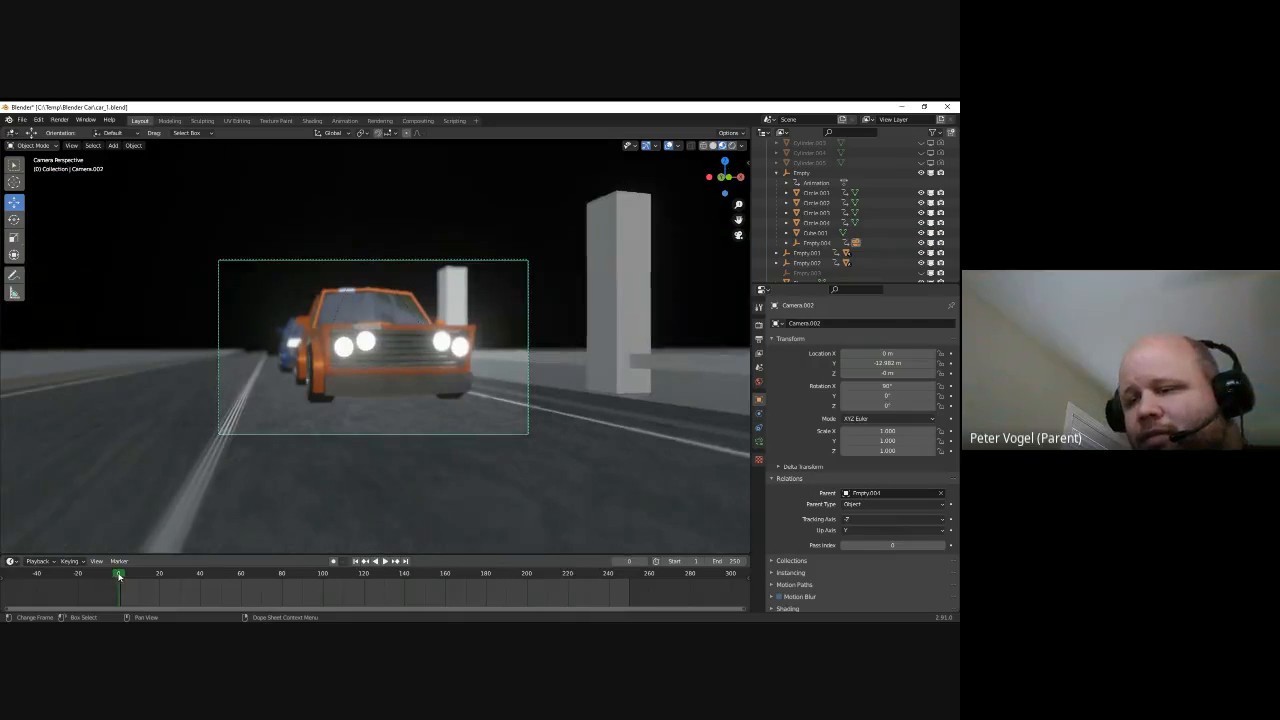
right_click(882, 362)
click(882, 358)
At frame 250, move the camera back to a Y location of about -24.9 m, keyframe its location, and scrub the timeline to review the move
drag(498, 578, 630, 582)
drag(890, 367, 775, 367)
drag(670, 418, 295, 496)
right_click(880, 363)
click(880, 373)
mouse_move(629, 580)
mouse_down()
mouse_move(113, 545)
mouse_move(340, 587)
mouse_move(622, 587)
mouse_up()
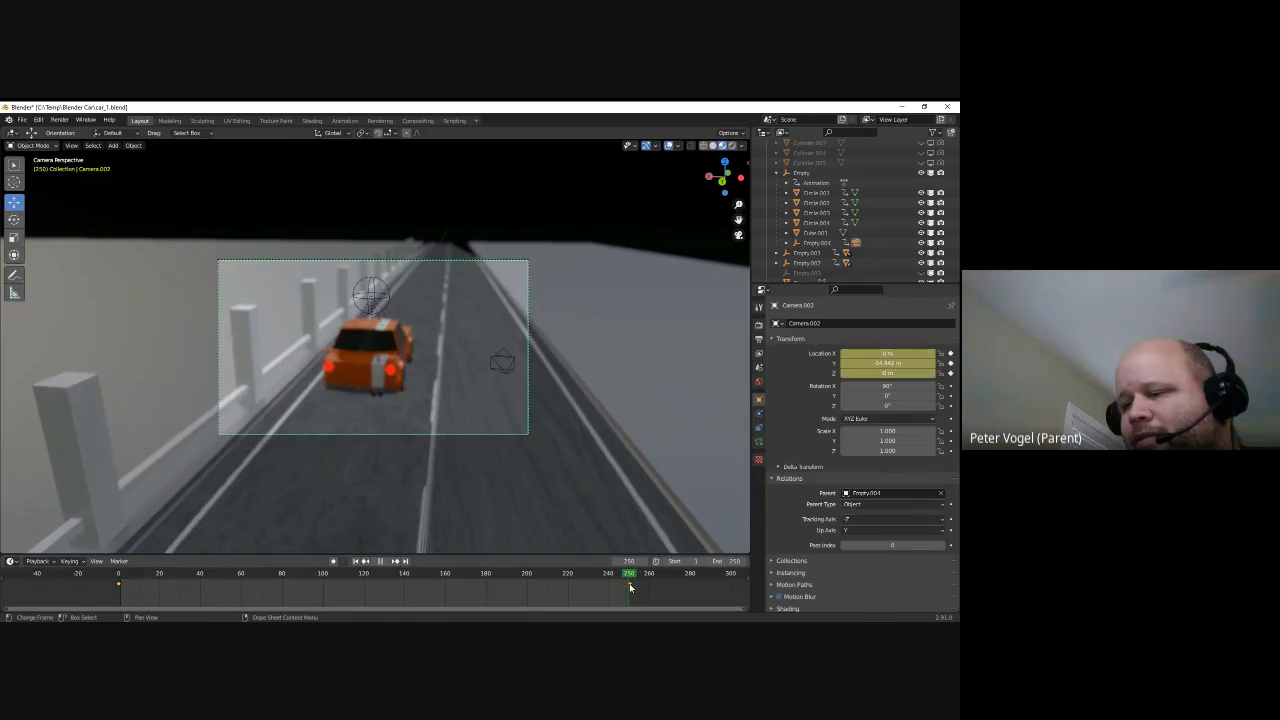
drag(613, 587, 357, 573)
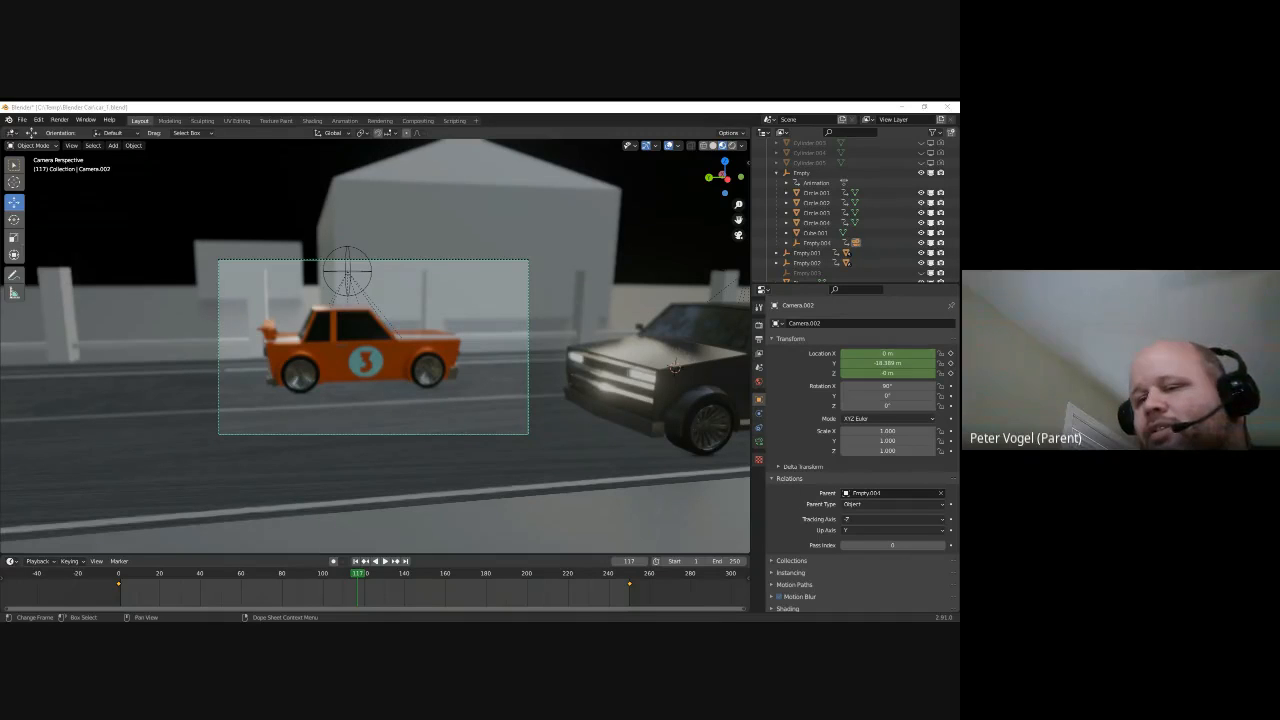
Hide the row of guardrail posts and the rail along the road
middle_drag(486, 343, 408, 348)
scroll(408, 348, down, 5)
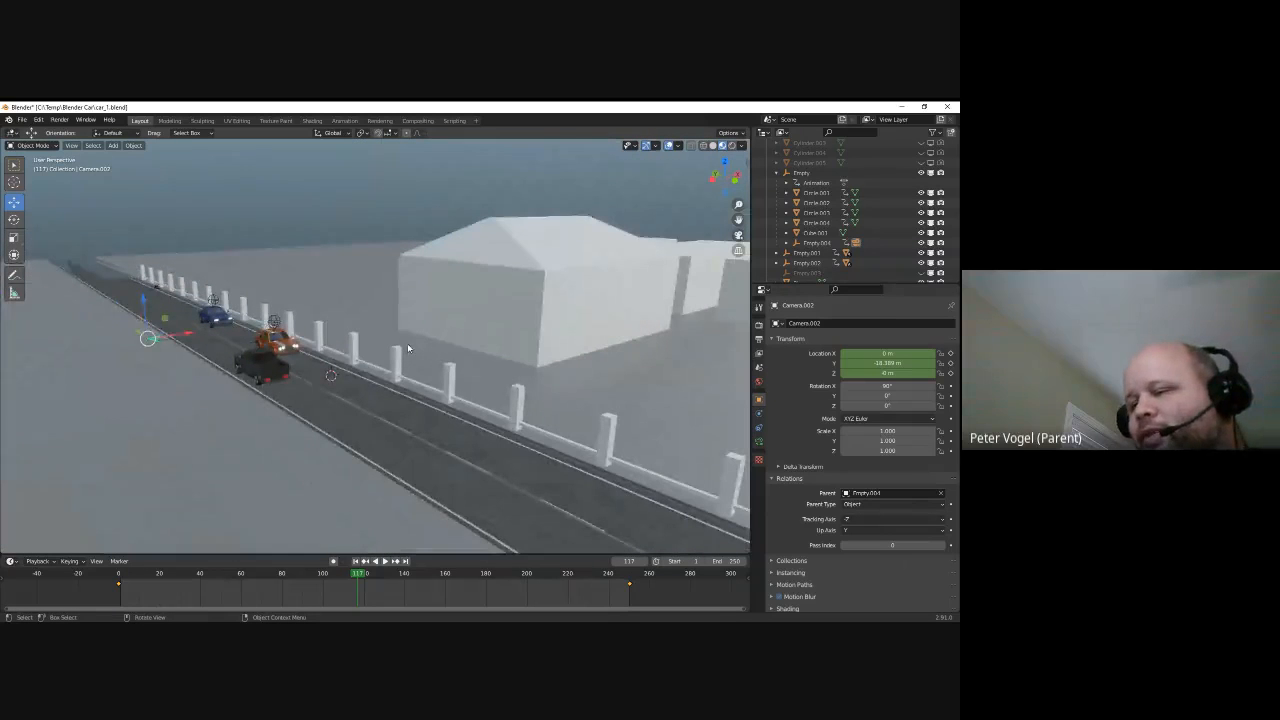
middle_drag(457, 388, 365, 337)
click(362, 334)
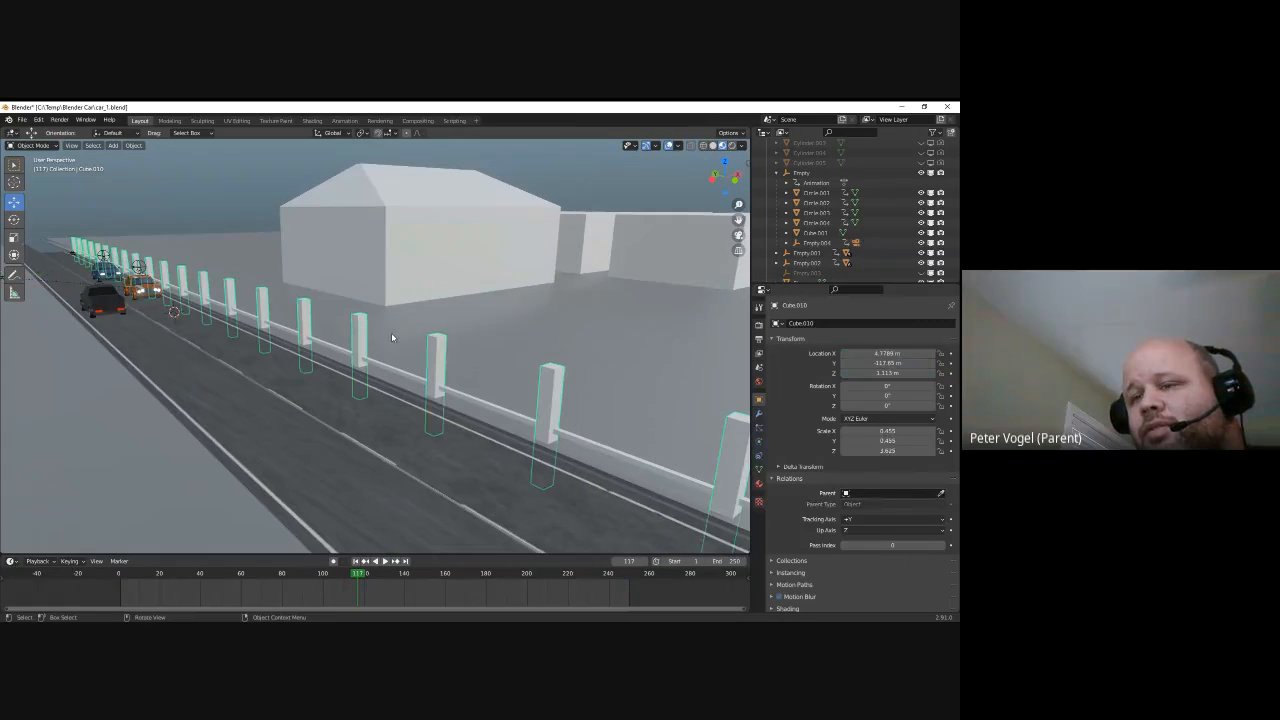
key(h)
click(353, 357)
key(h)
Hide the house and the three box-shaped buildings beside the road
middle_drag(366, 354, 371, 283)
click(372, 284)
key(h)
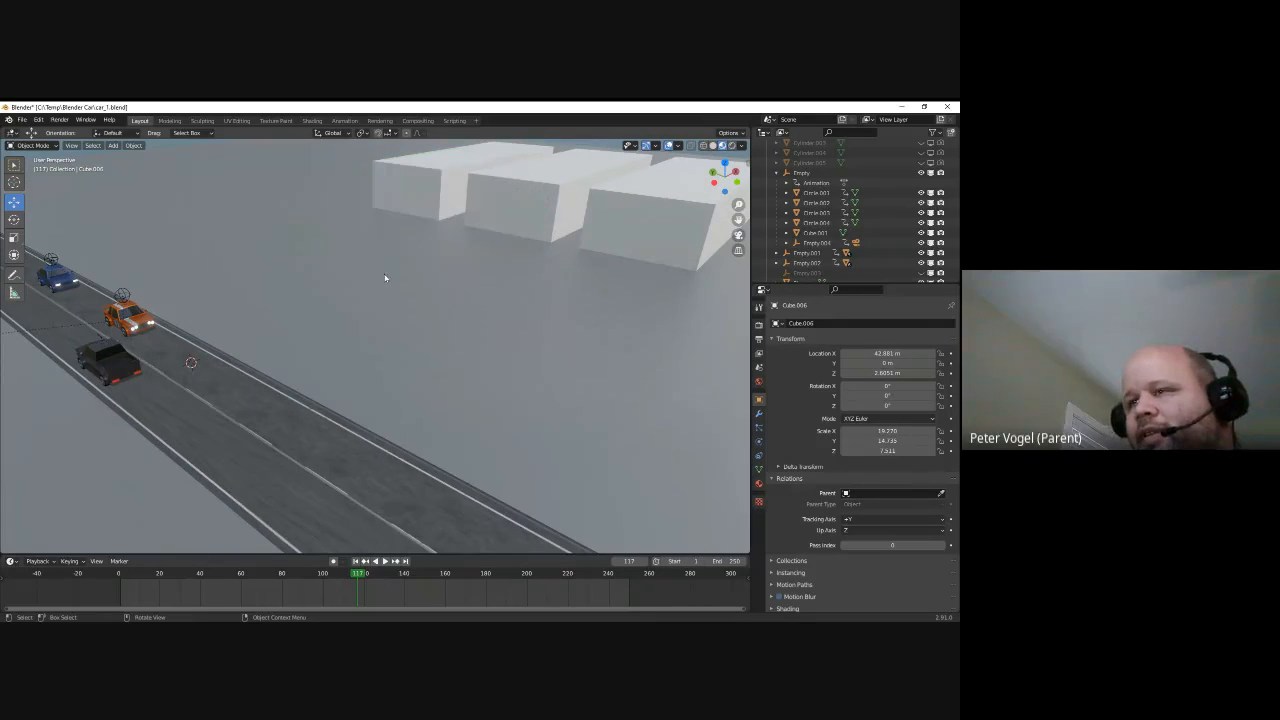
click(500, 210)
key(h)
click(466, 180)
key(h)
click(623, 229)
key(h)
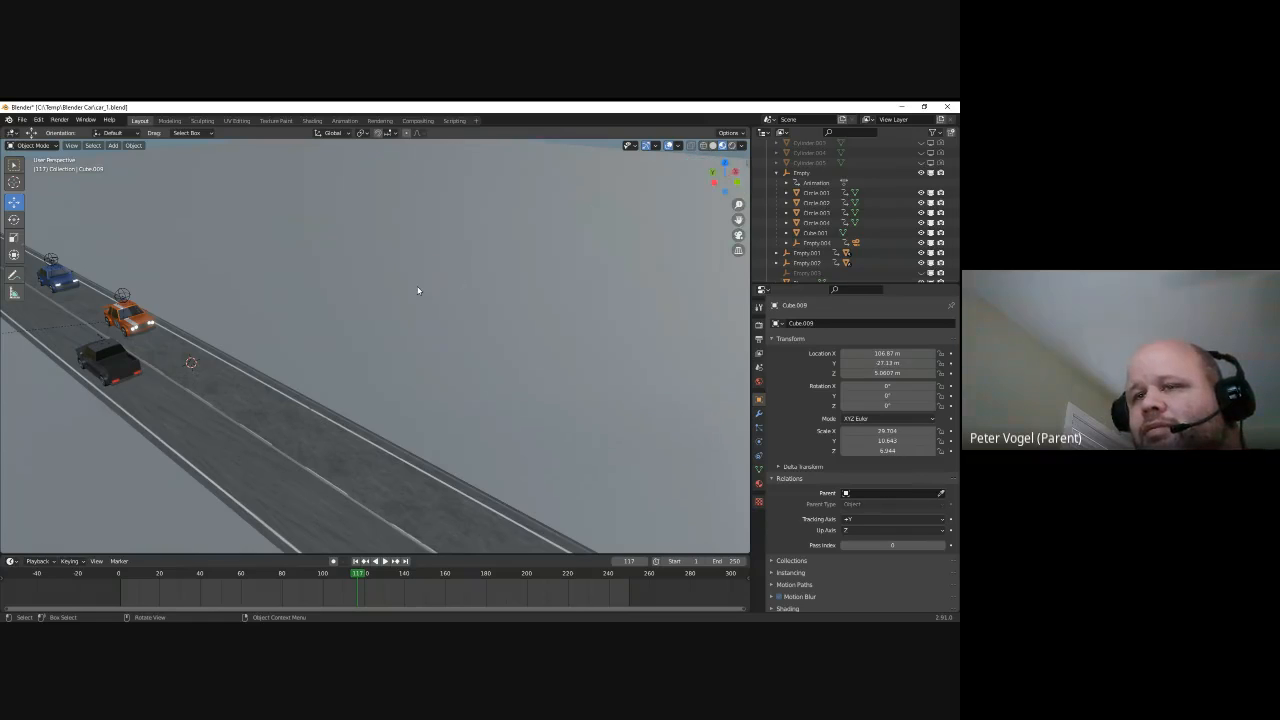
Hide the ground, and the road together with the three cars, to clear the viewport
click(253, 322)
key(h)
drag(246, 227, 5, 535)
key(h)
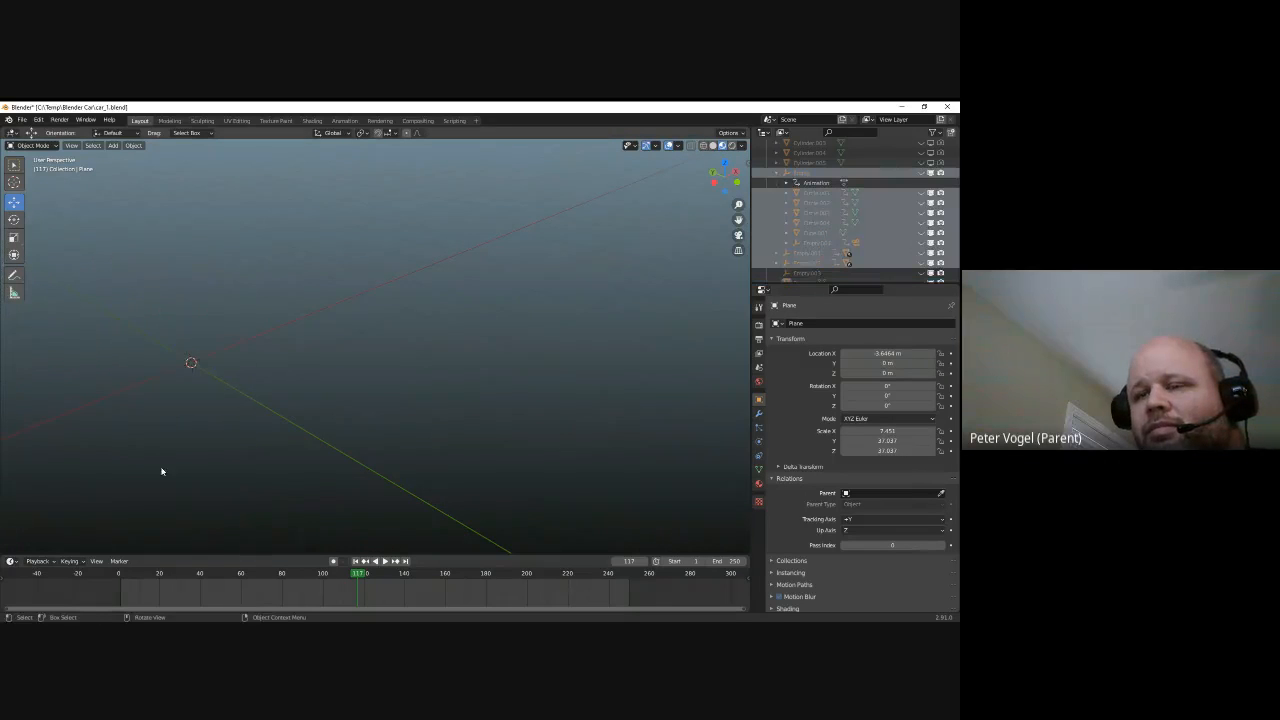
Add a UV sphere at the world origin and frame it in the view
middle_drag(181, 462, 291, 420)
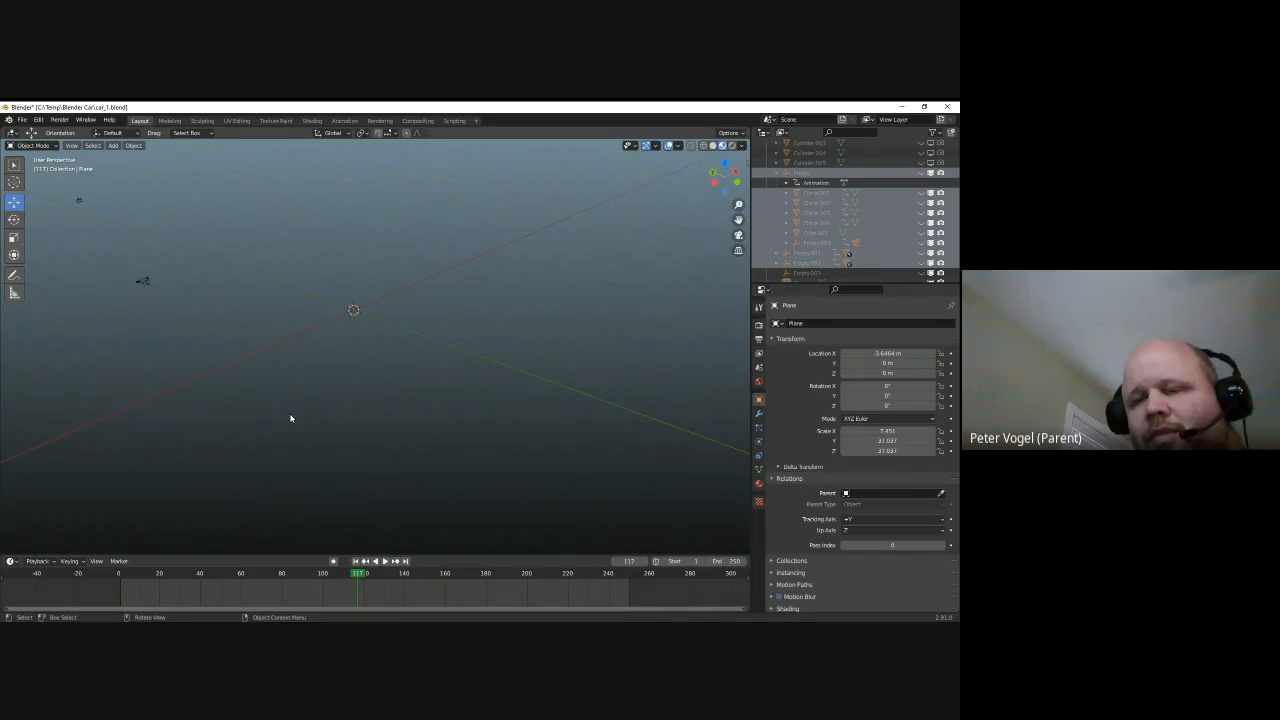
key(shift+a)
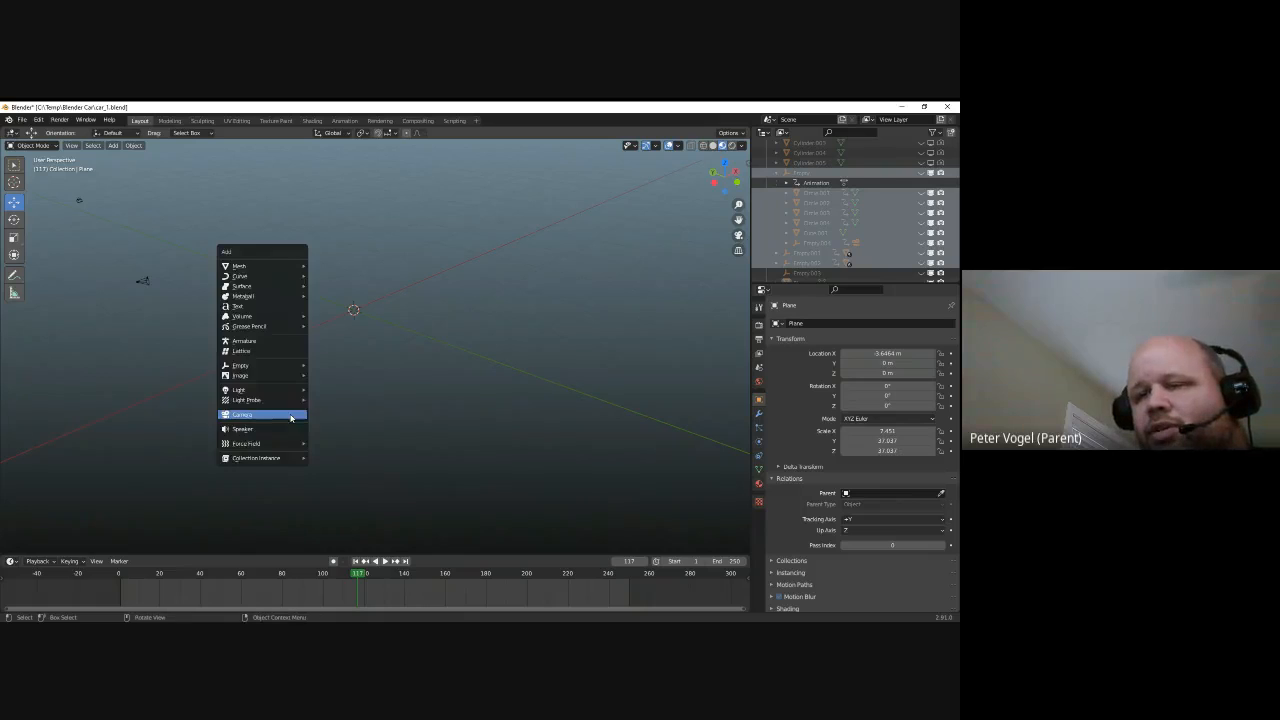
mouse_move(285, 268)
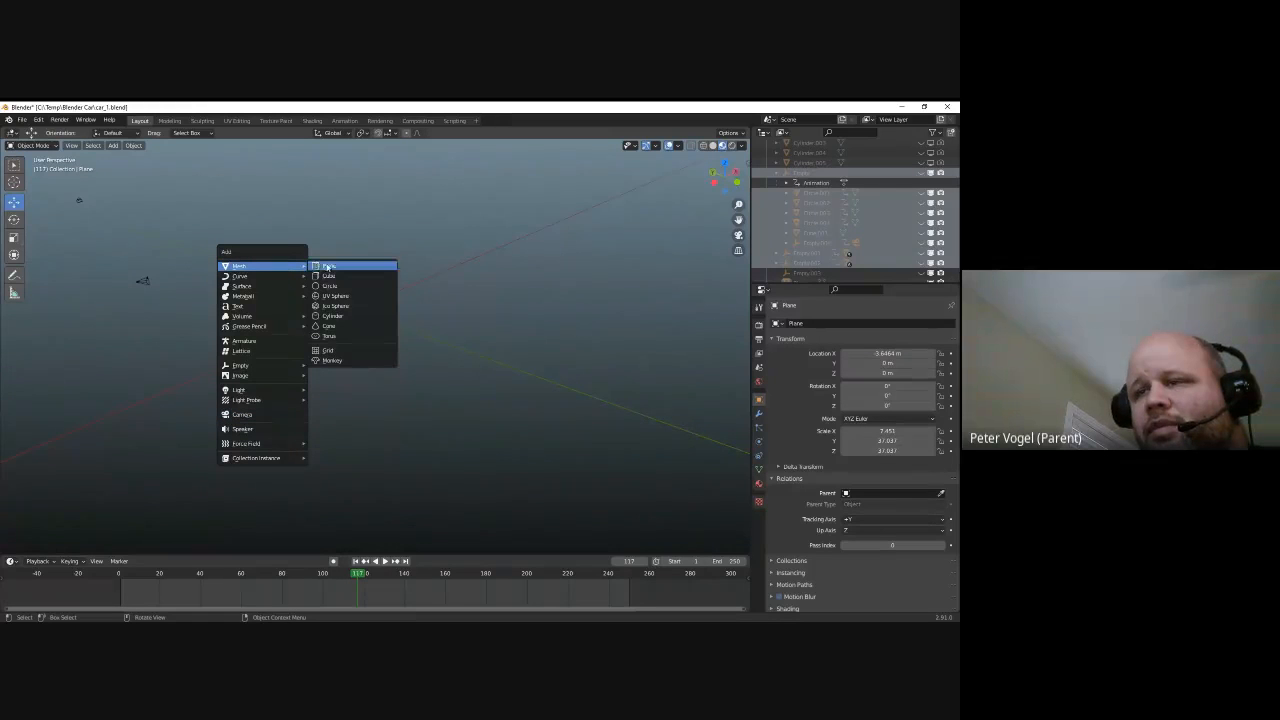
click(330, 296)
key(KP_Decimal)
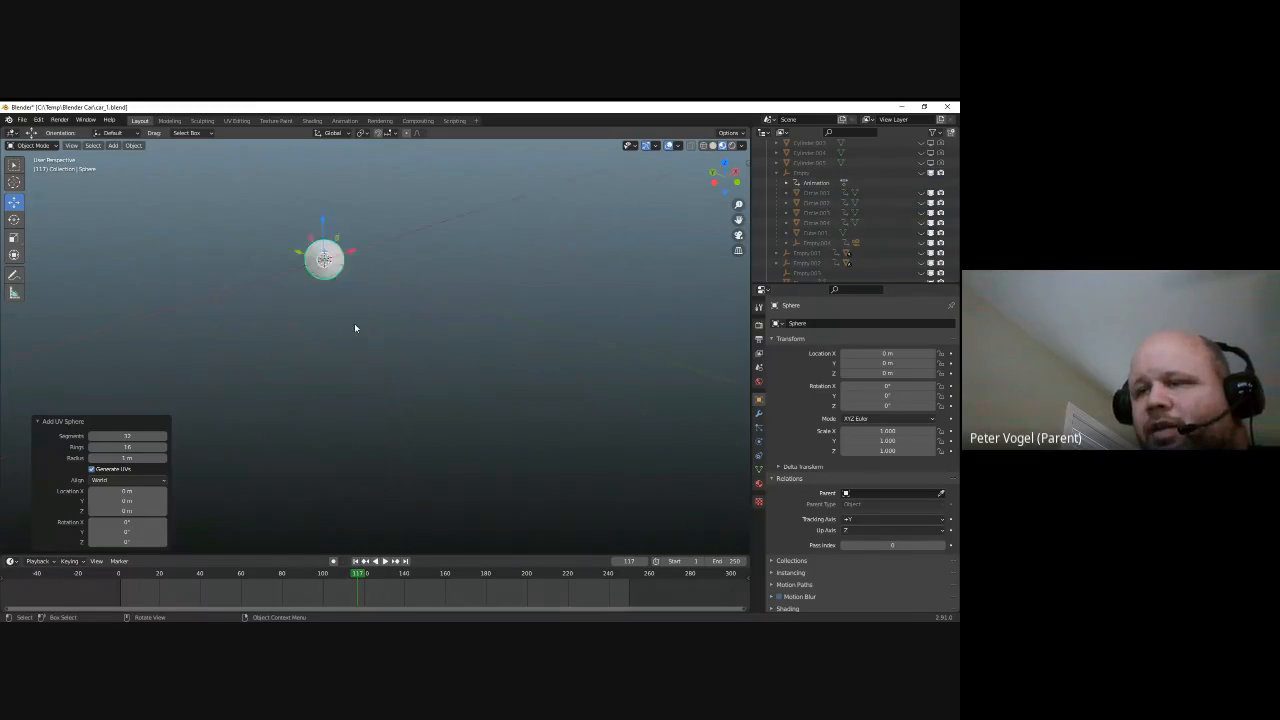
Apply smooth shading to the sphere
click(133, 145)
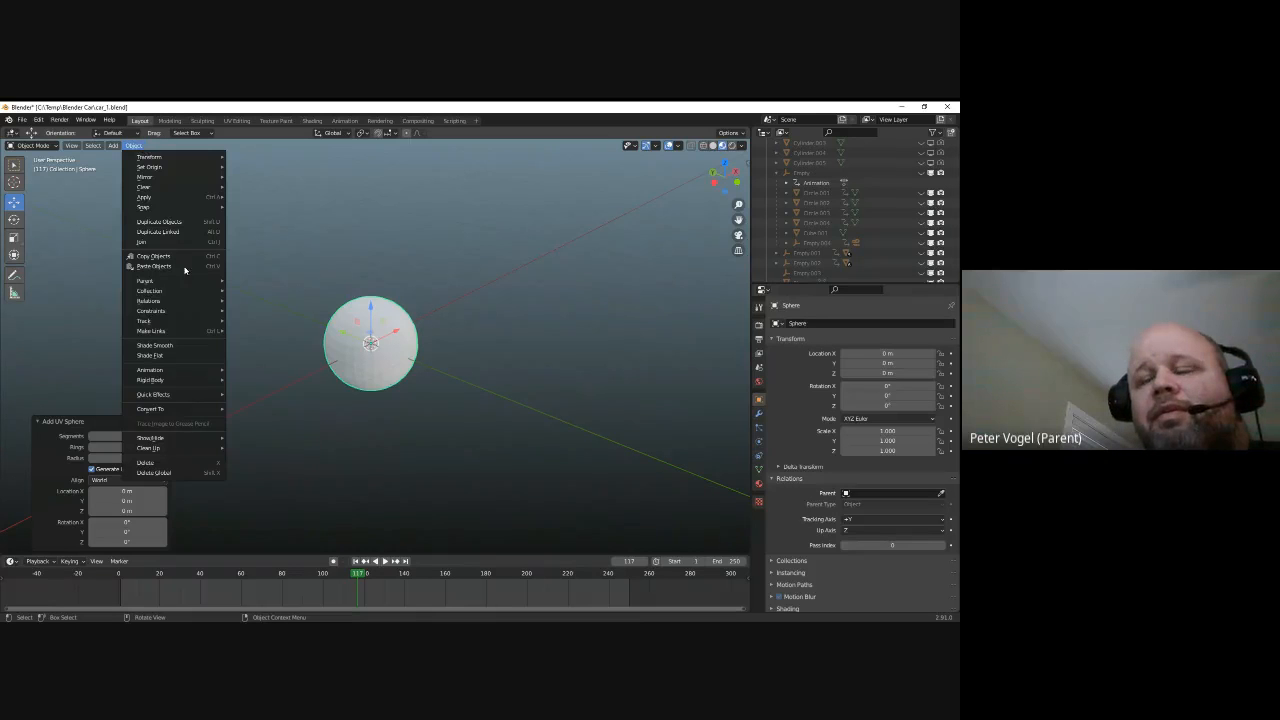
click(182, 345)
scroll(353, 348, up, 4)
middle_drag(353, 348, 350, 365)
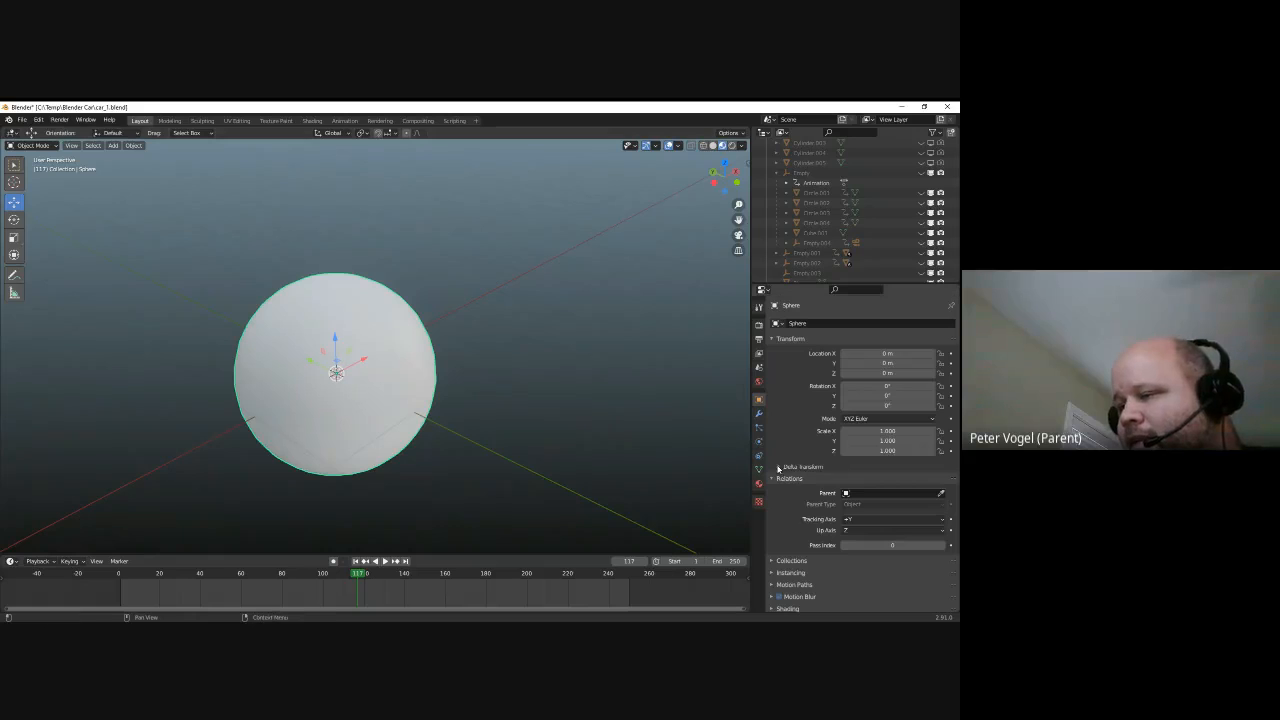
Give the sphere a new mirror-like material with Metallic about 0.9 and Roughness about 0.01
click(758, 484)
click(833, 356)
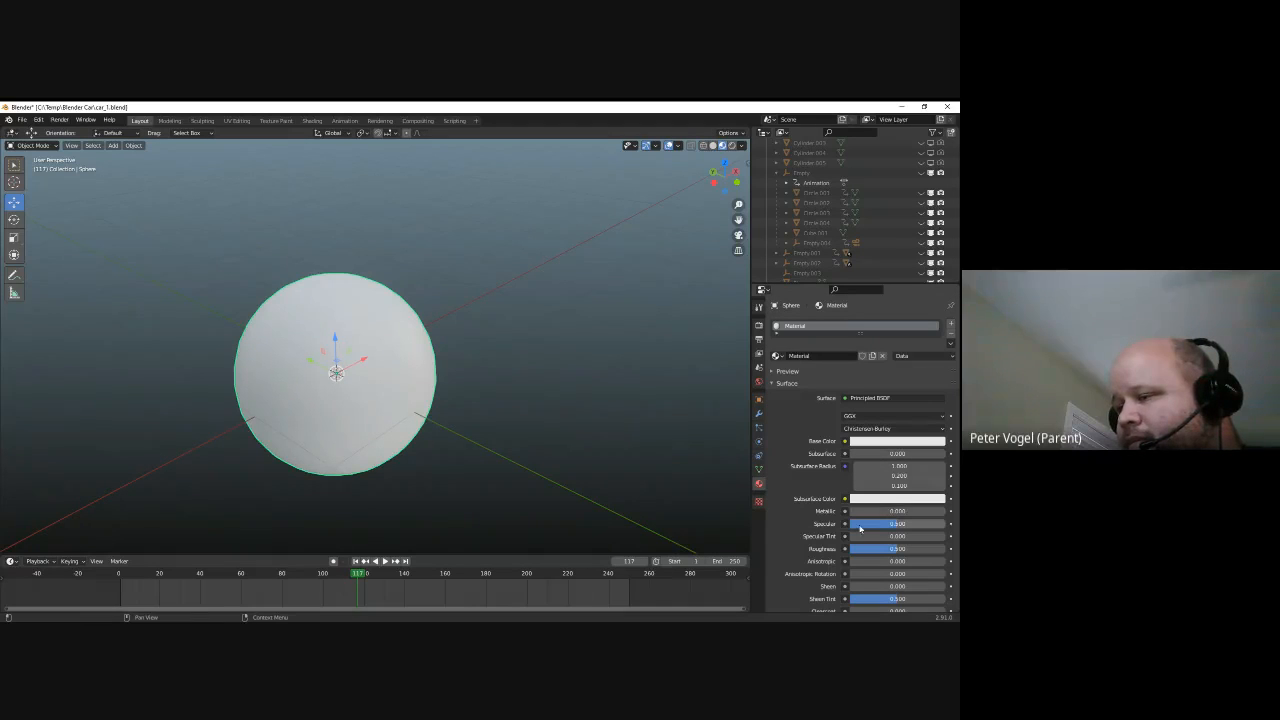
drag(895, 515, 834, 553)
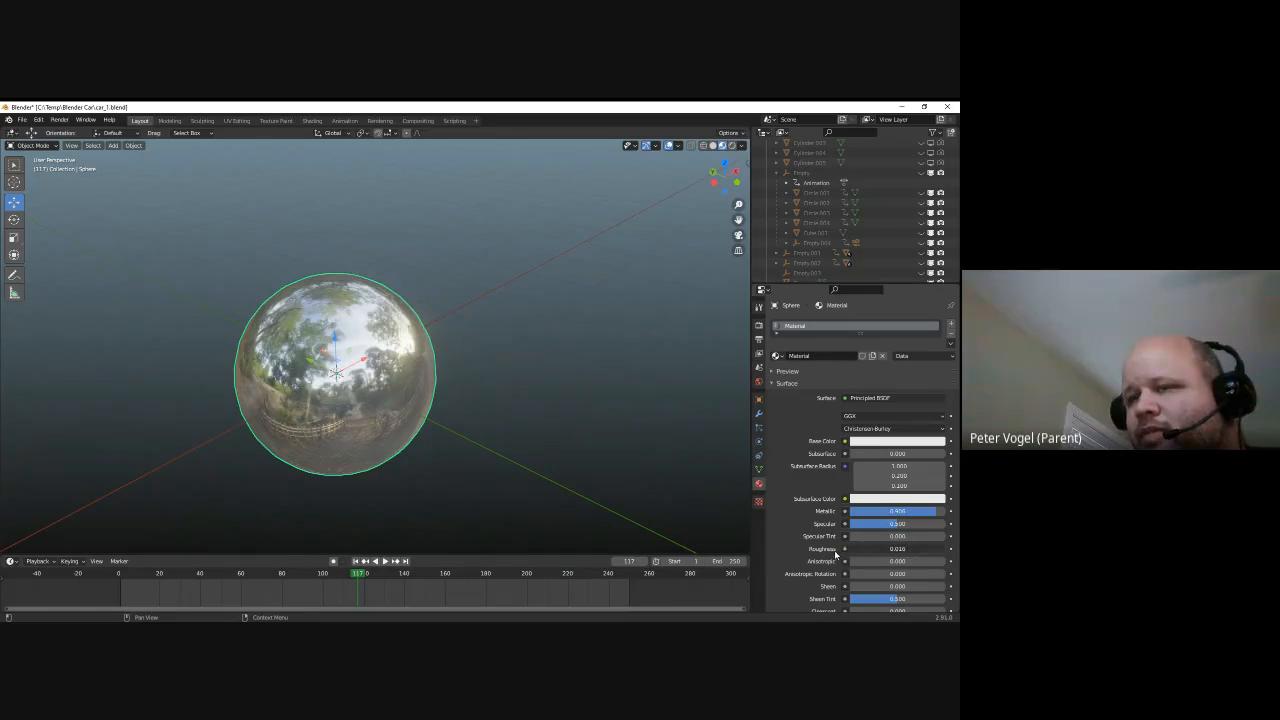
Add an Array modifier to the sphere with a fixed count of 178 copies
mouse_move(366, 371)
middle_down()
mouse_move(354, 360)
mouse_move(380, 350)
middle_up()
scroll(354, 360, down, 6)
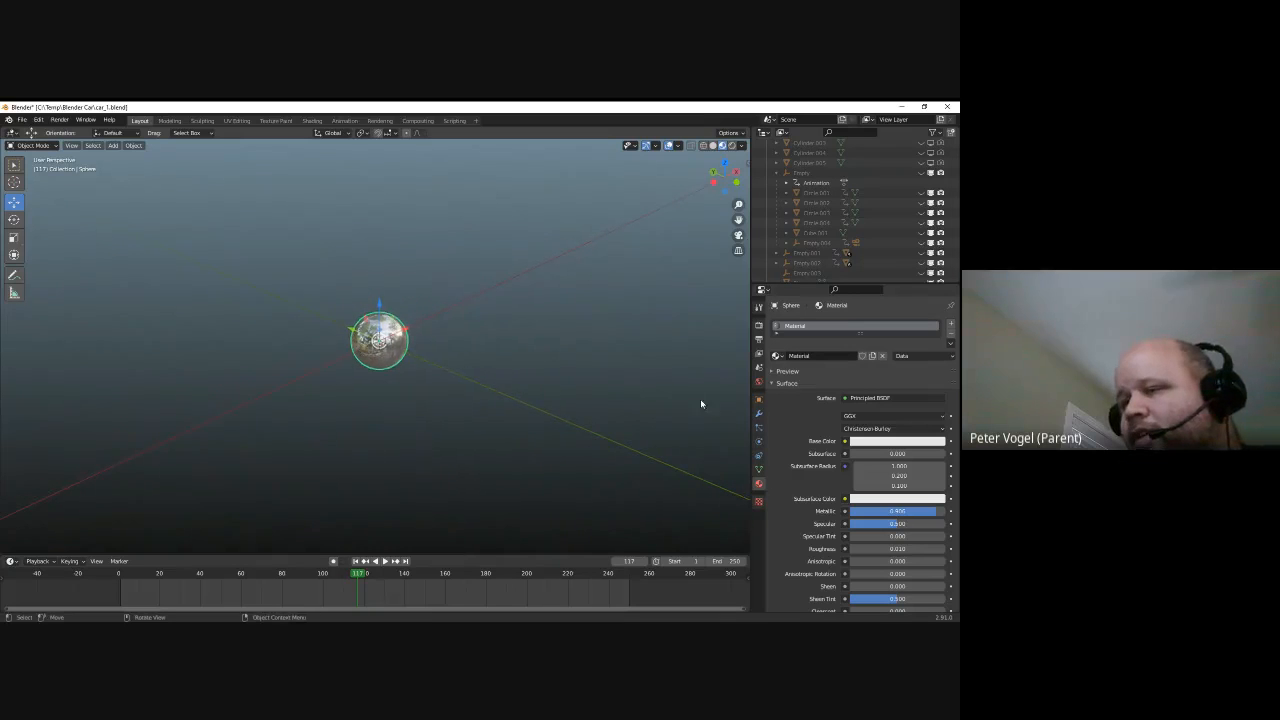
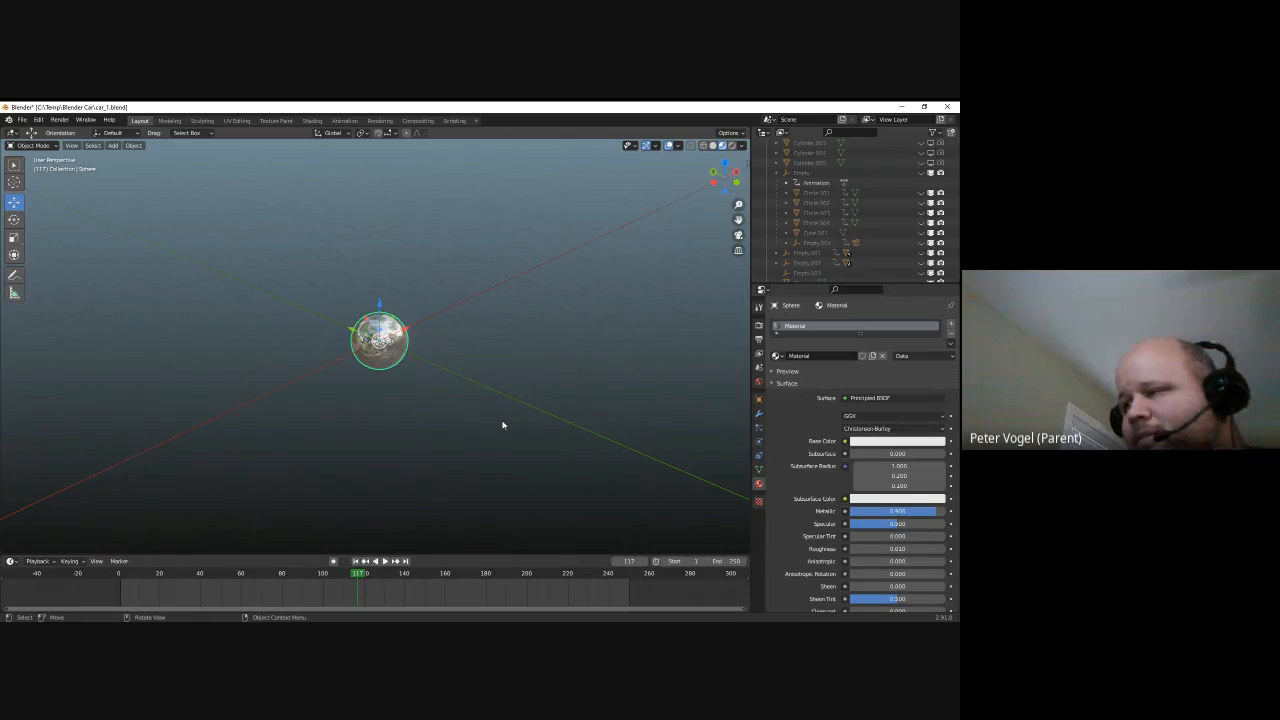
click(758, 413)
click(807, 325)
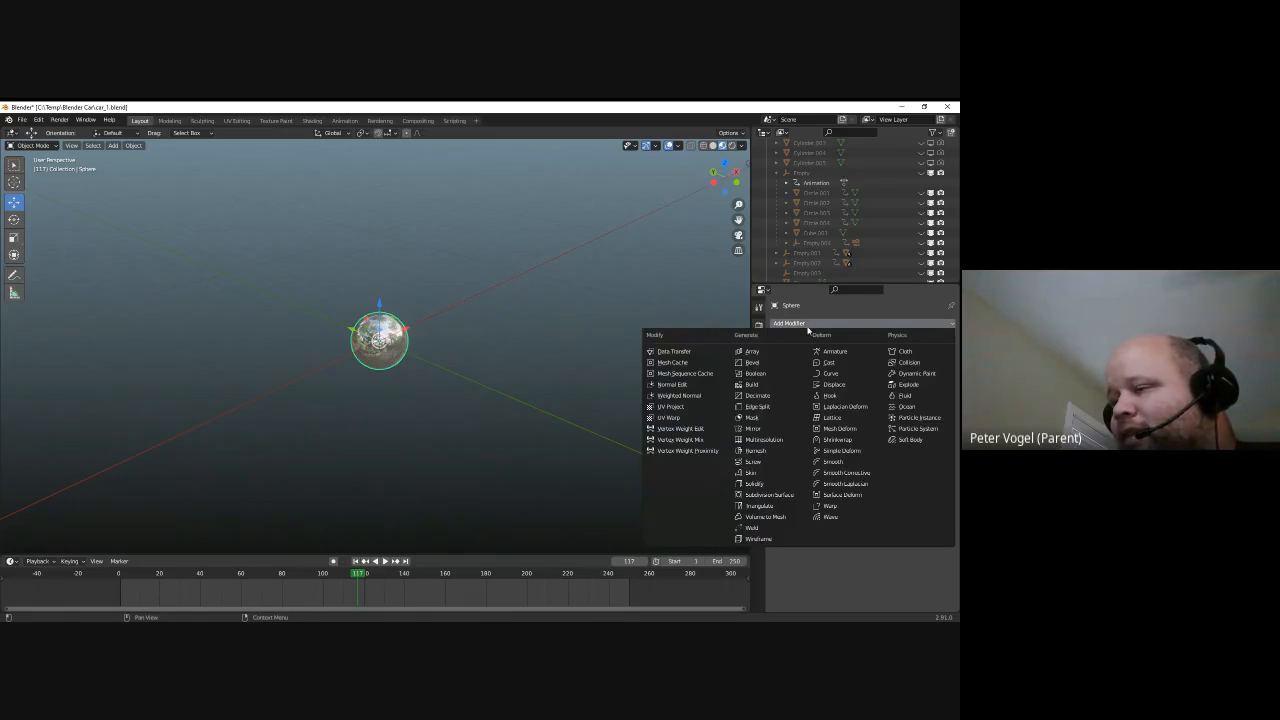
click(768, 351)
middle_drag(486, 406, 439, 362)
drag(882, 375, 916, 373)
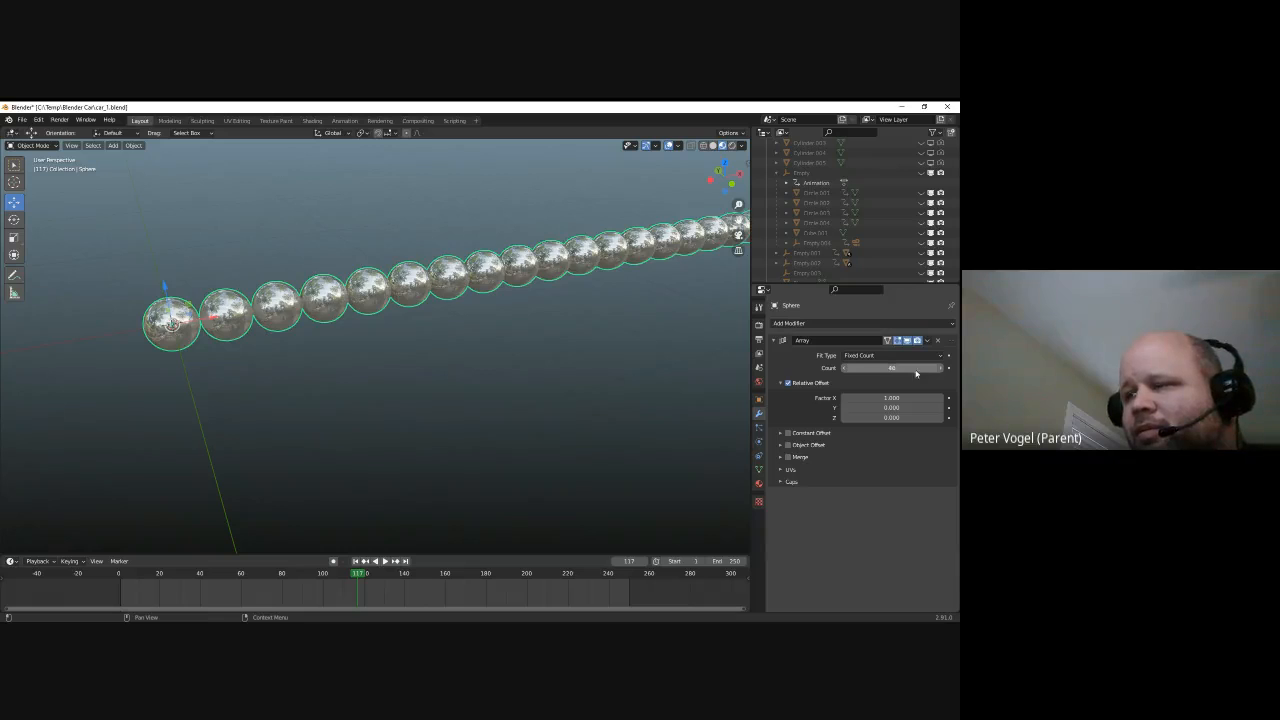
drag(20, 381, 37, 381)
middle_drag(634, 322, 474, 400)
scroll(680, 317, down, 2)
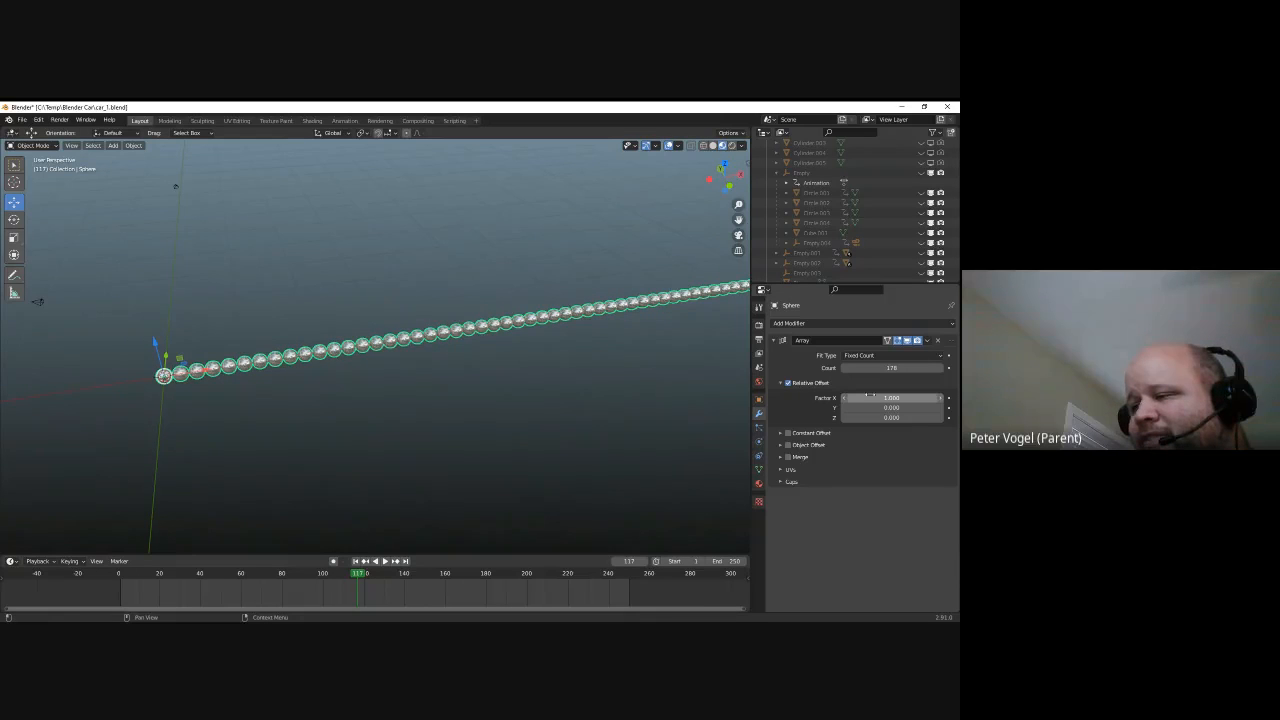
Try relative offset factors of 2.1 on X and Y and 0.6 on Z for the sphere array
mouse_move(884, 398)
mouse_down()
mouse_move(912, 410)
mouse_move(883, 422)
mouse_move(892, 417)
mouse_up()
click(892, 417)
text(0.6)
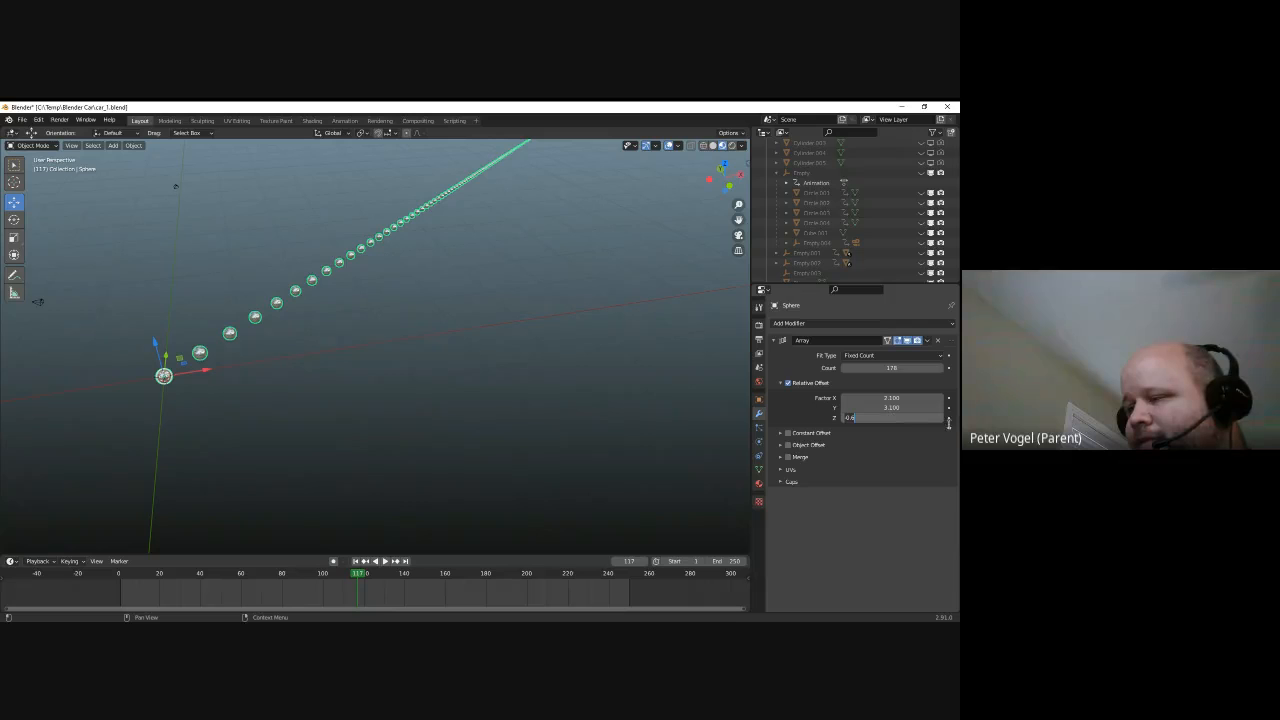
key(BackSpace)
key(BackSpace)
key(Tab)
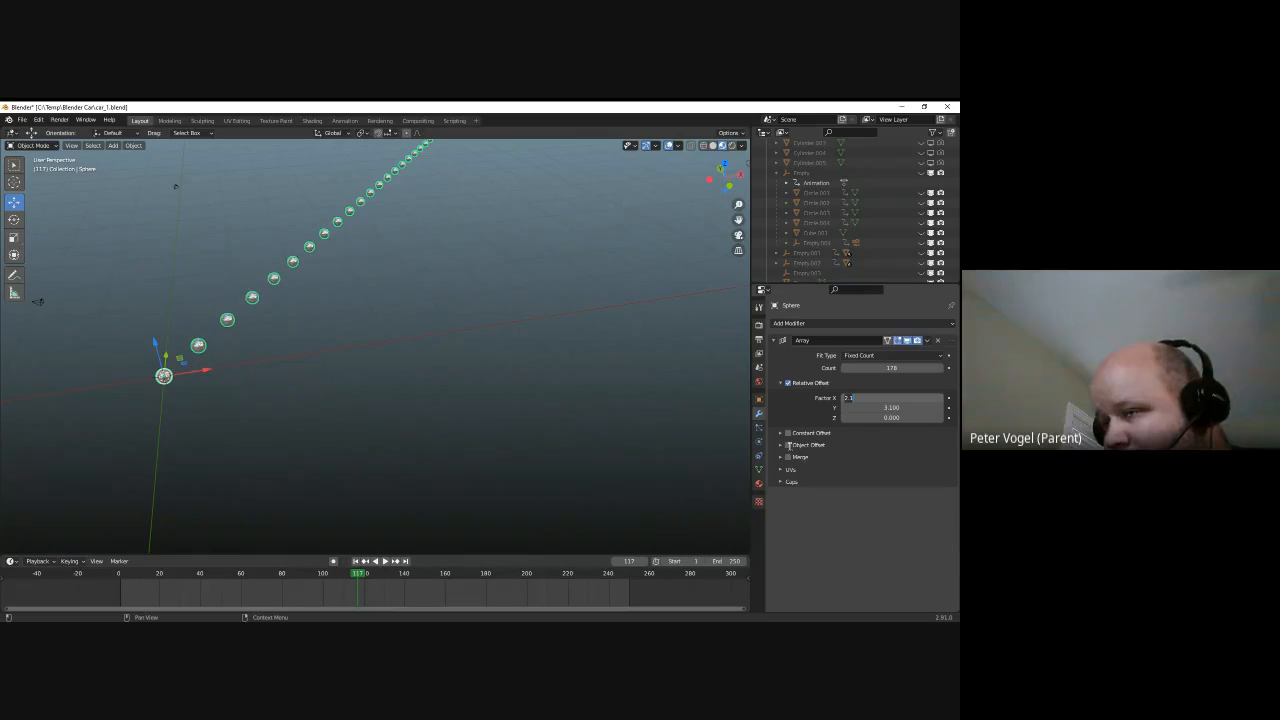
key(Return)
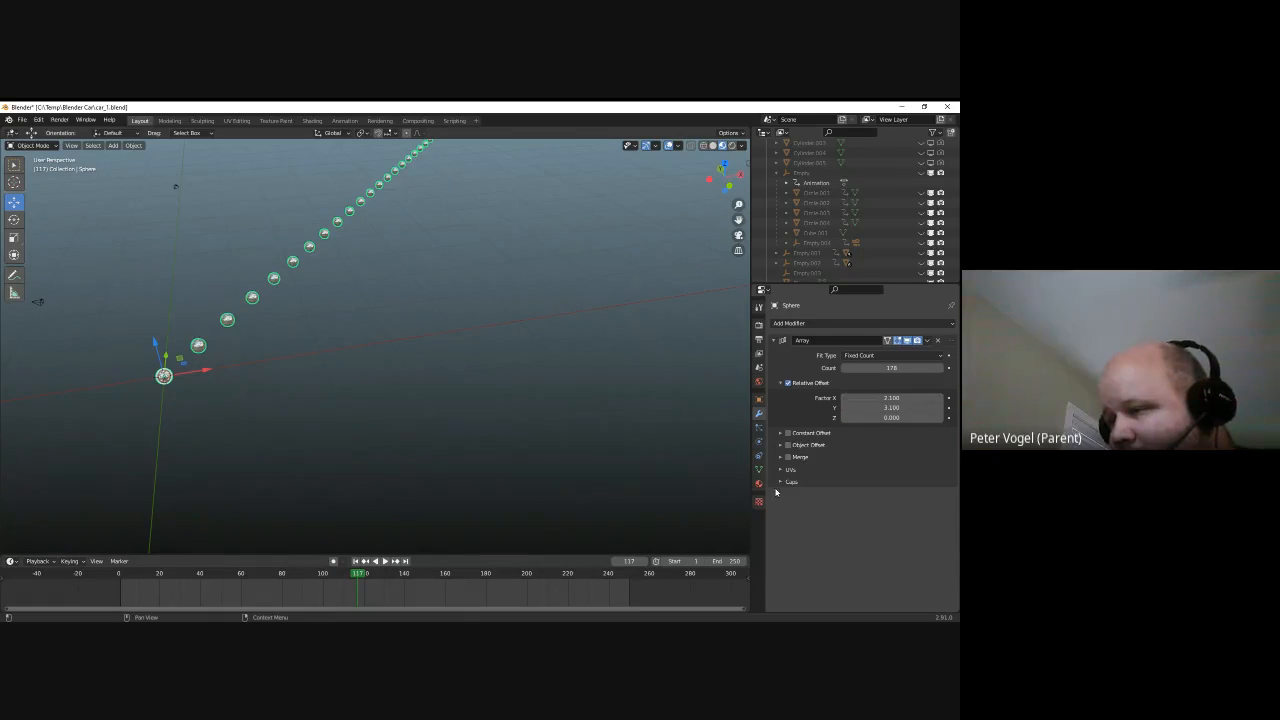
Examine the array's Caps, UVs, Merge, Object Offset and Constant Offset options, switching Constant Offset on and off
click(781, 482)
click(781, 471)
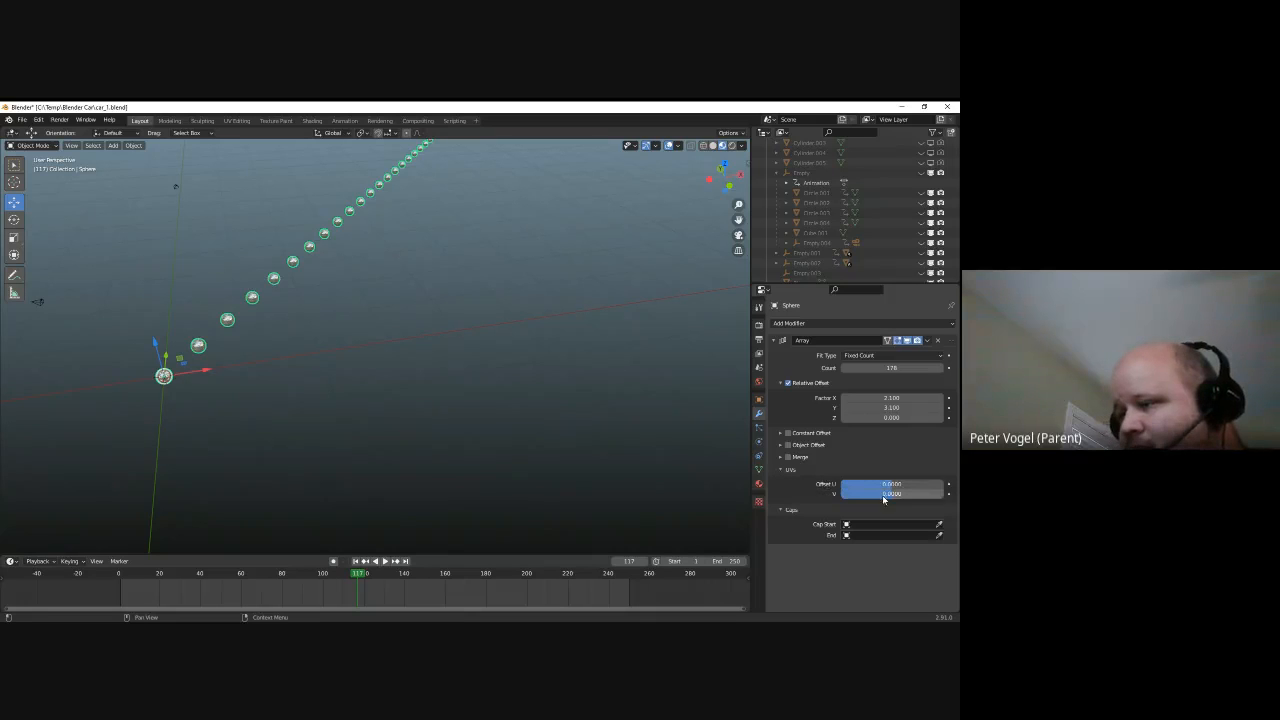
click(779, 457)
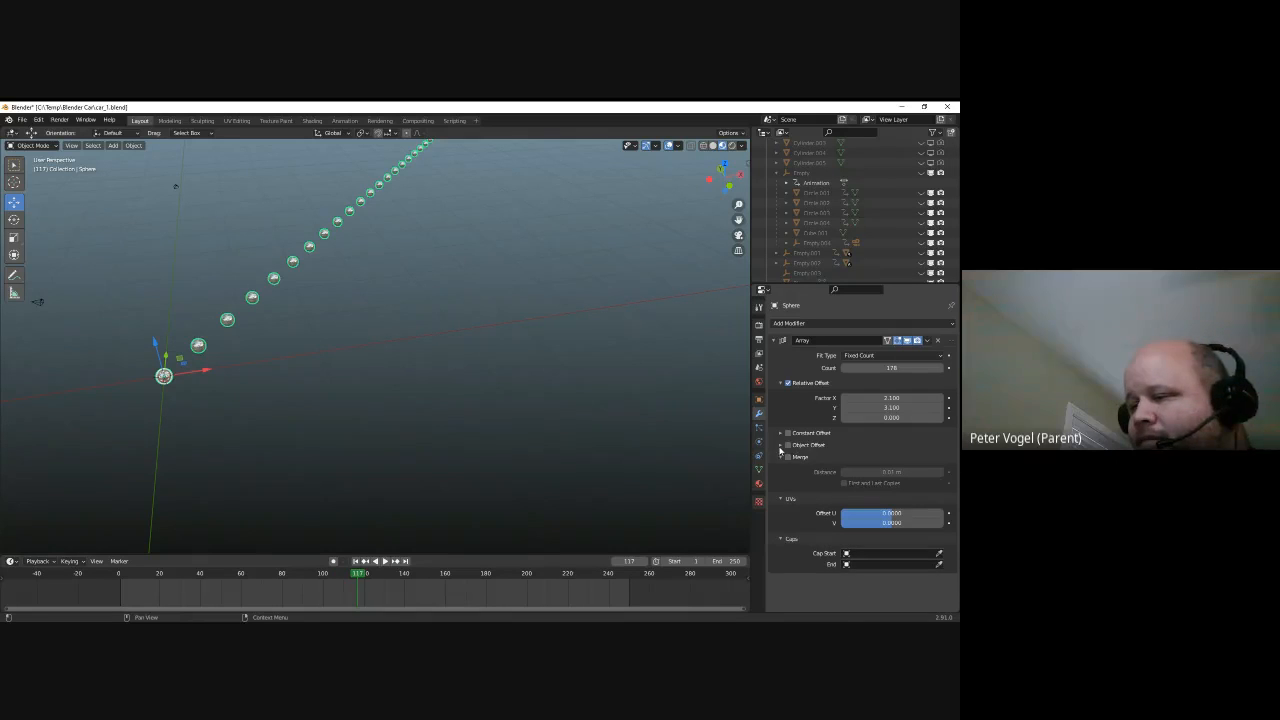
click(780, 445)
click(780, 433)
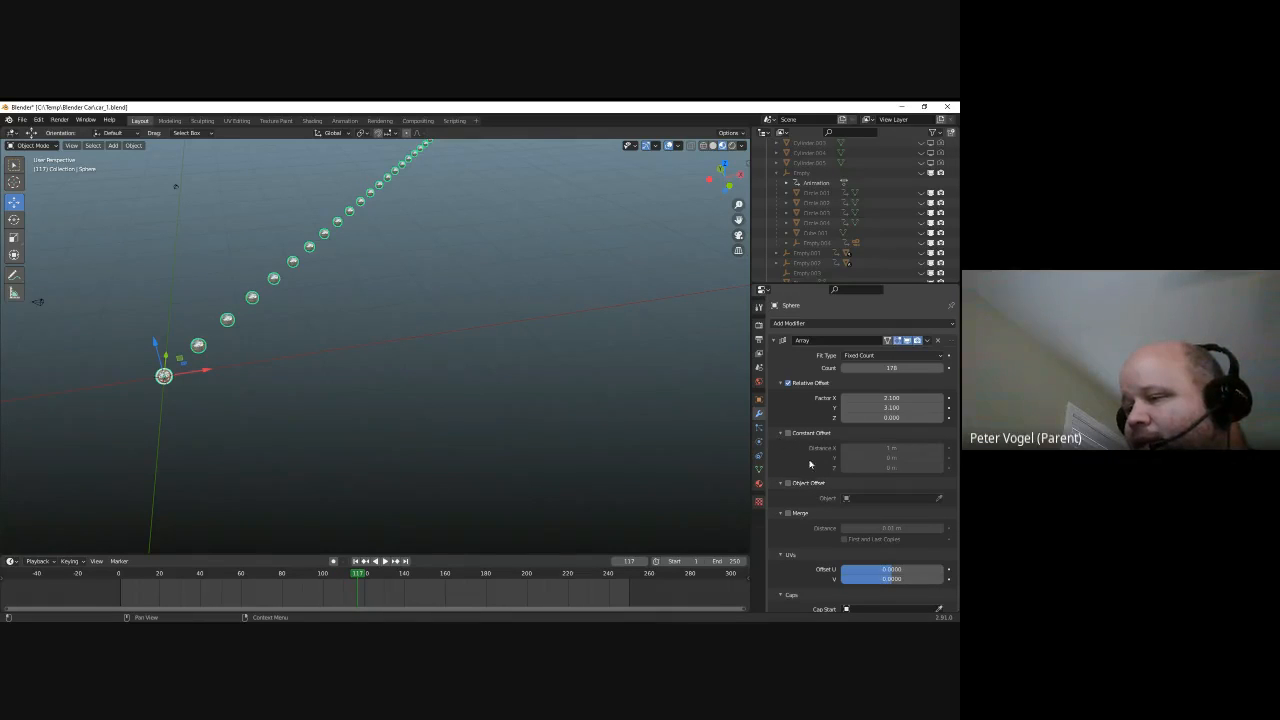
click(788, 433)
click(788, 433)
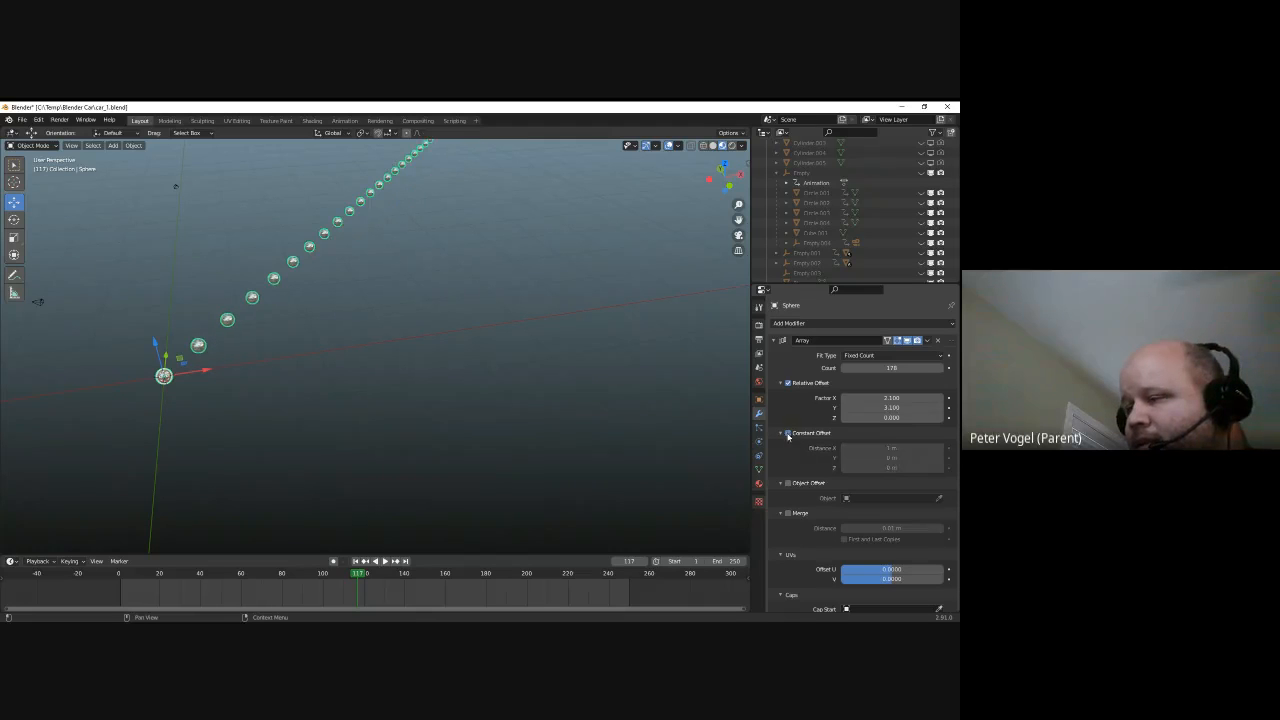
Set the array's relative offset factors back to 1 on X and 0 on Y and Z
click(885, 398)
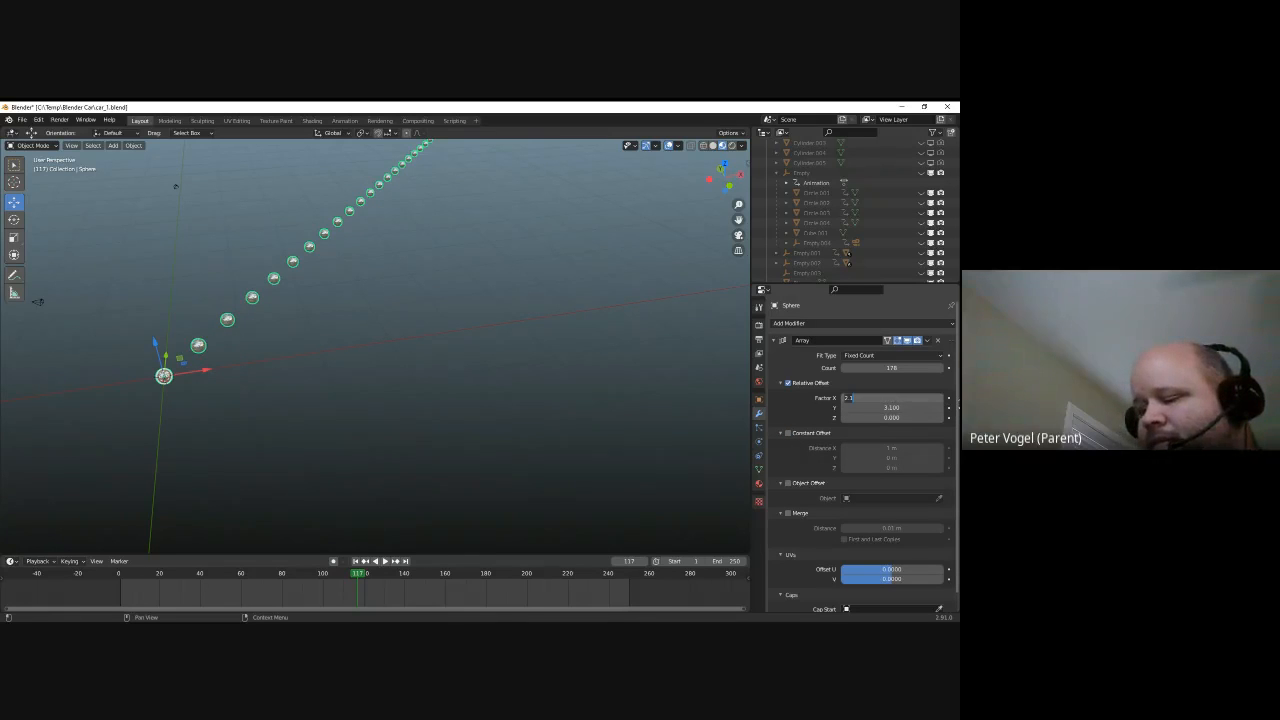
text(1)
key(Tab)
text(1)
key(Tab)
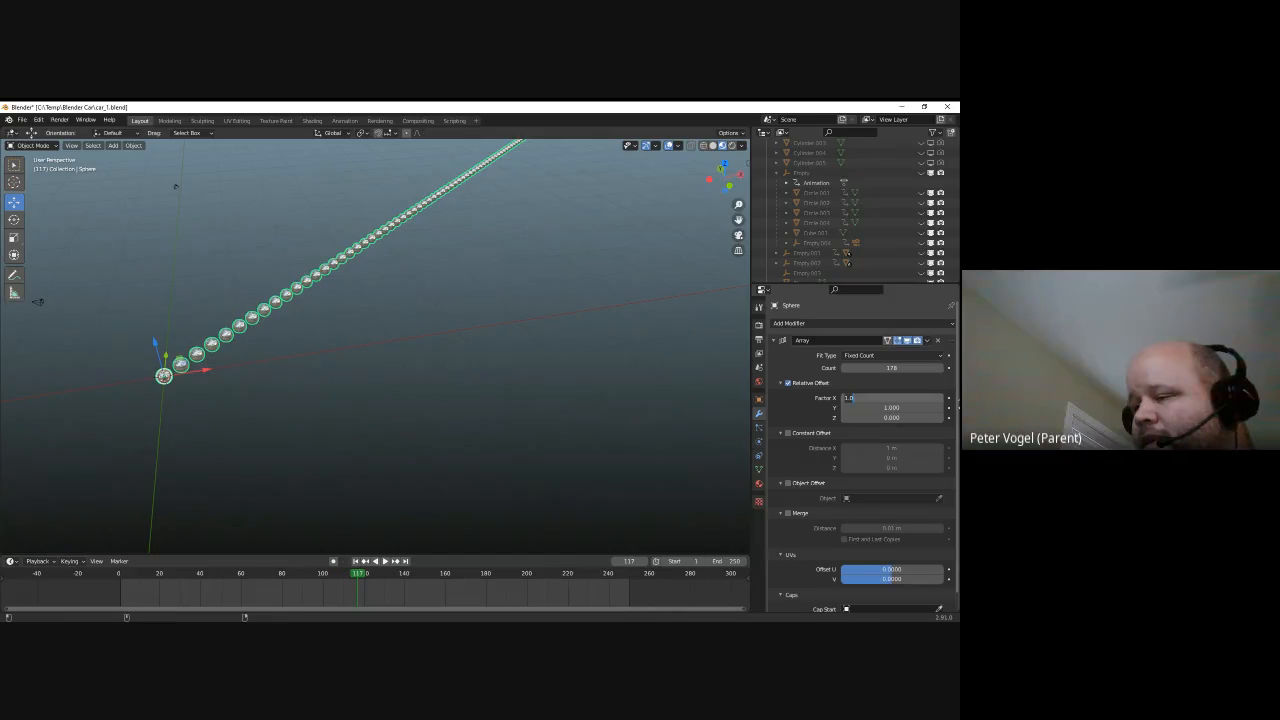
key(shift+Tab)
text(0)
key(Tab)
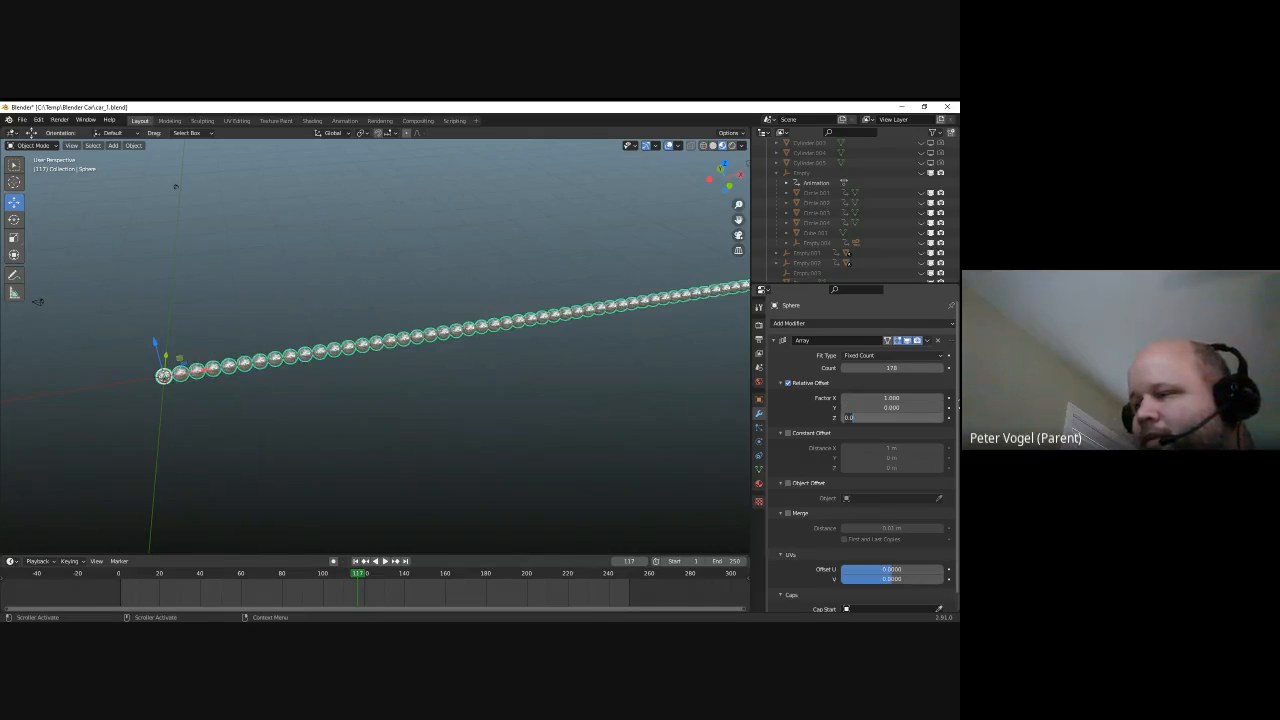
Add a second Array modifier to the sphere
click(941, 356)
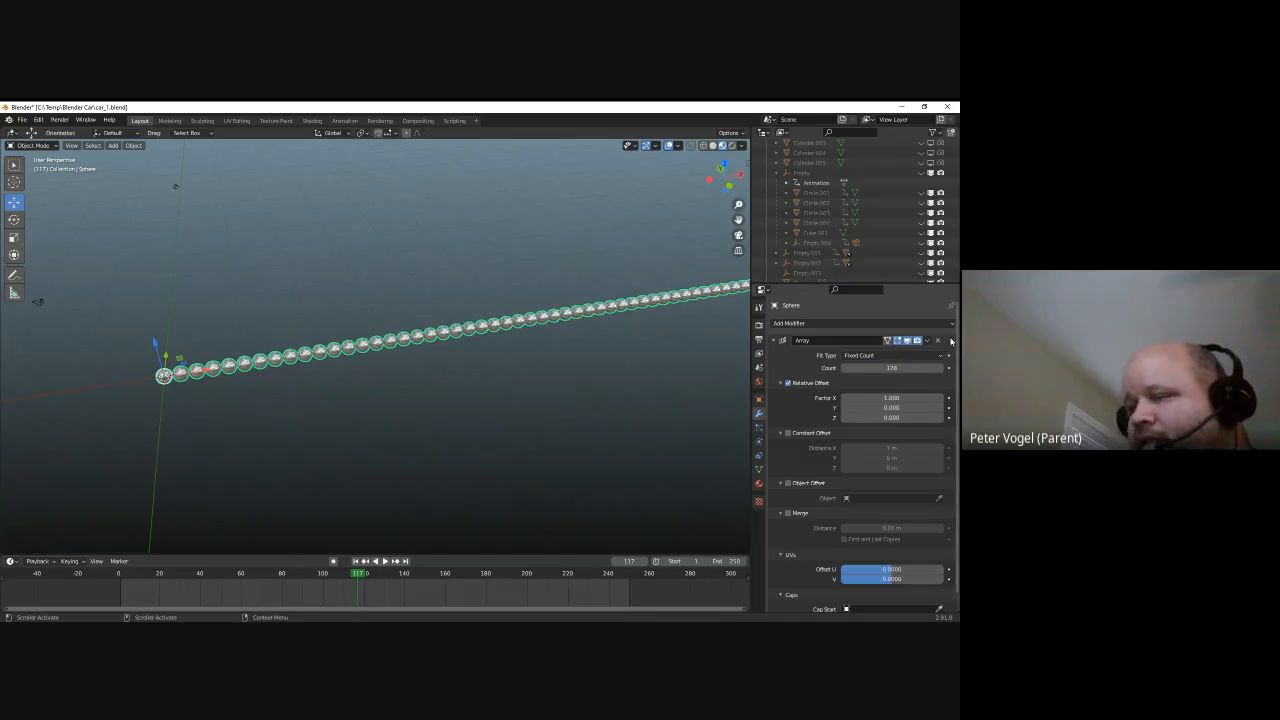
click(824, 323)
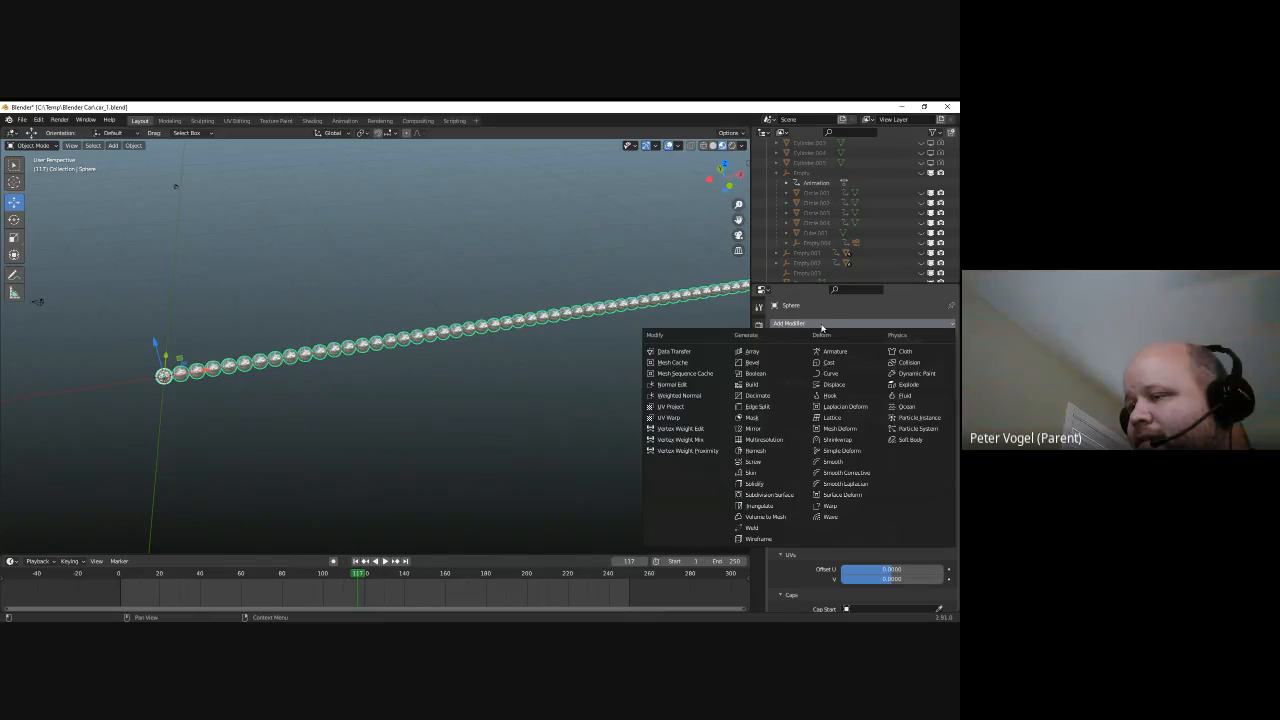
click(758, 352)
Try relative offset factors of 0 on X and 4.8 on Y in the sphere's first array
middle_drag(449, 351, 540, 340)
click(880, 398)
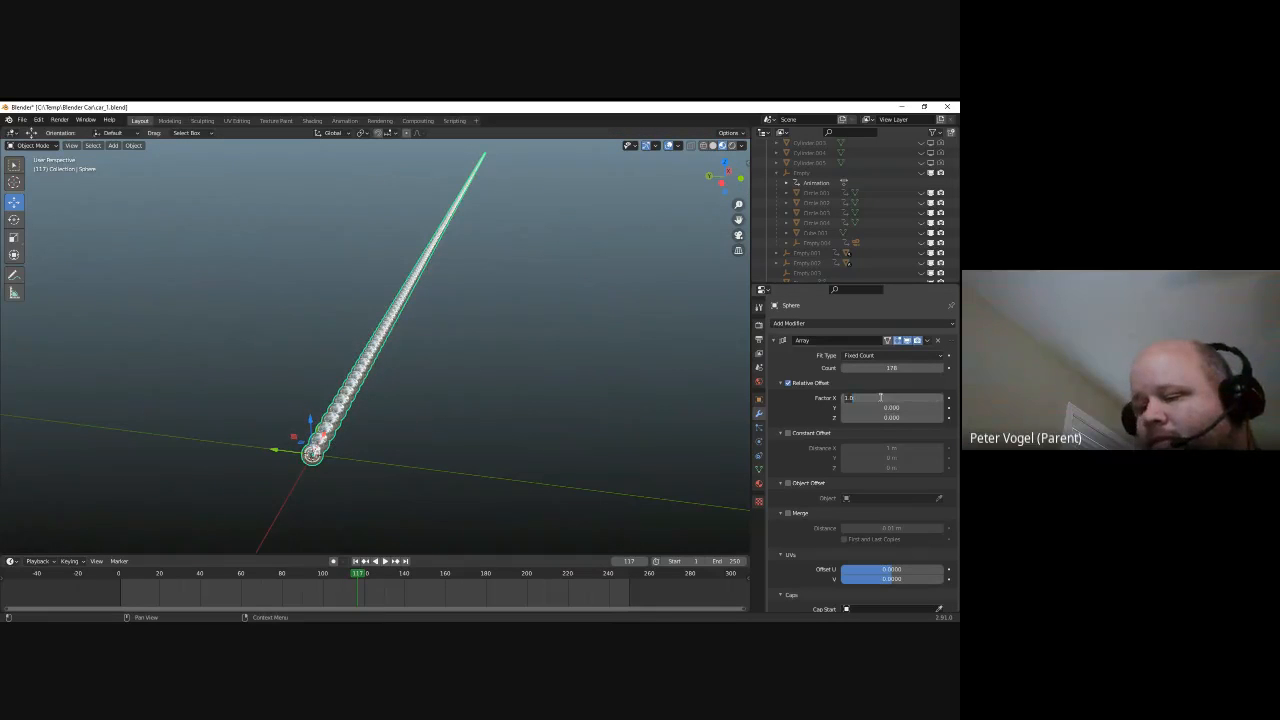
text(0)
key(Tab)
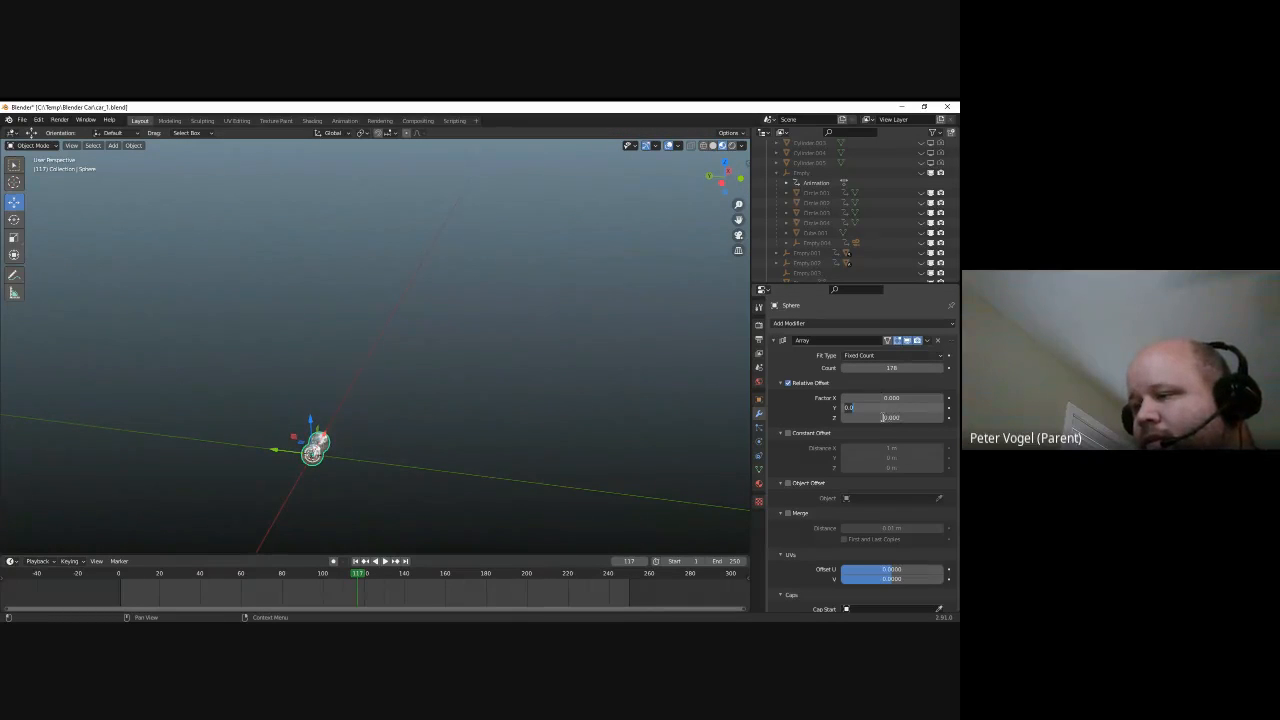
click(797, 418)
mouse_move(892, 411)
mouse_down()
mouse_move(924, 412)
mouse_move(890, 404)
mouse_up()
Raise the second array's count to 52
scroll(519, 369, down, 3)
middle_drag(518, 369, 350, 335)
scroll(815, 440, down, 5)
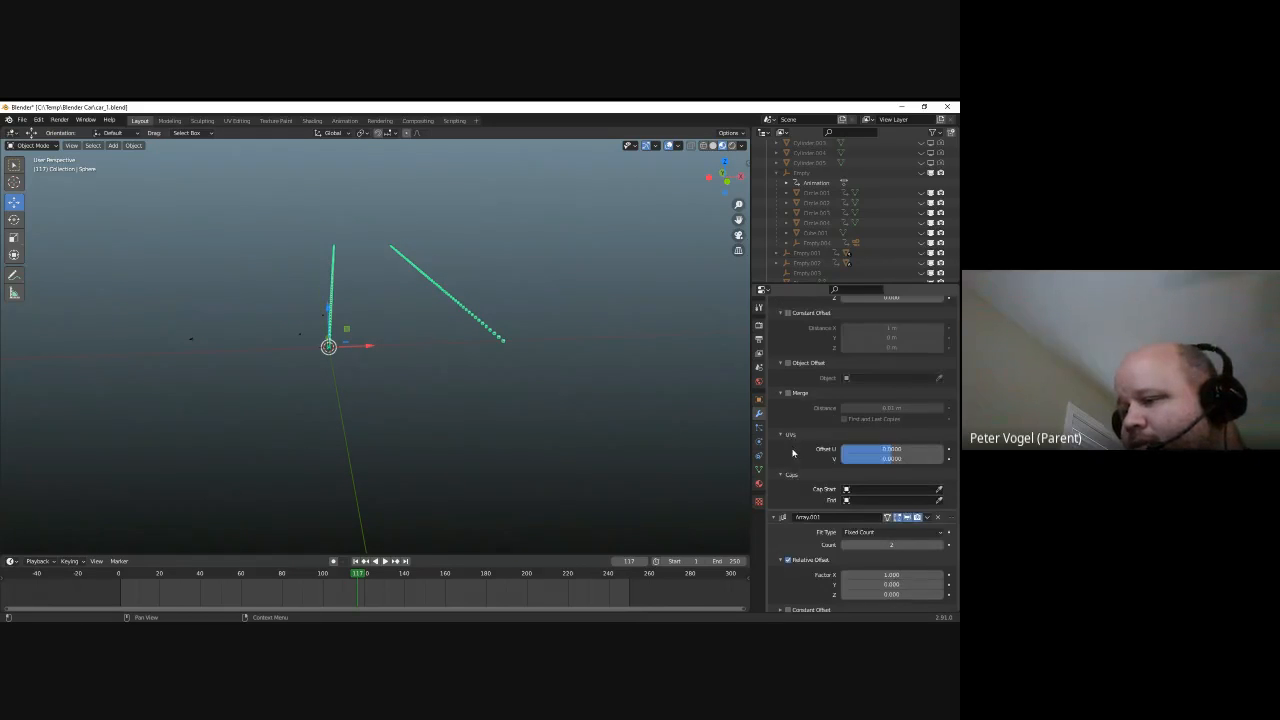
drag(890, 493, 930, 500)
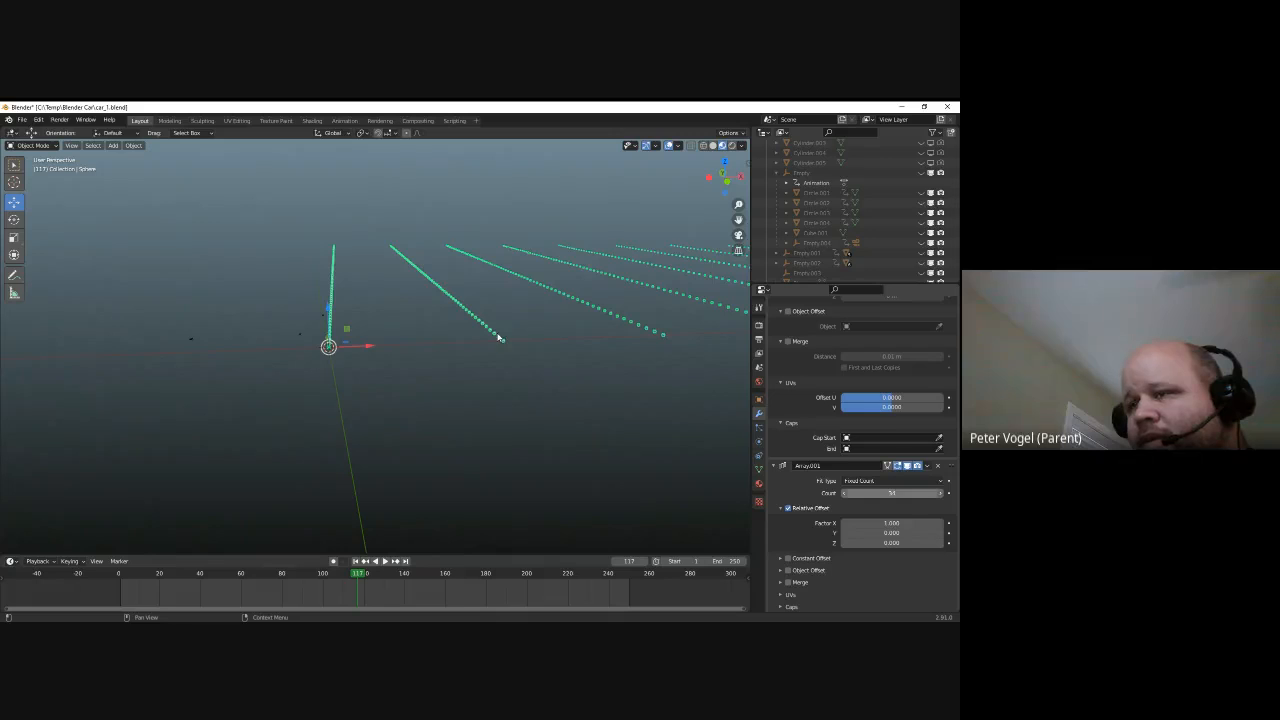
drag(789, 454, 474, 394)
drag(890, 493, 920, 497)
middle_drag(143, 500, 515, 436)
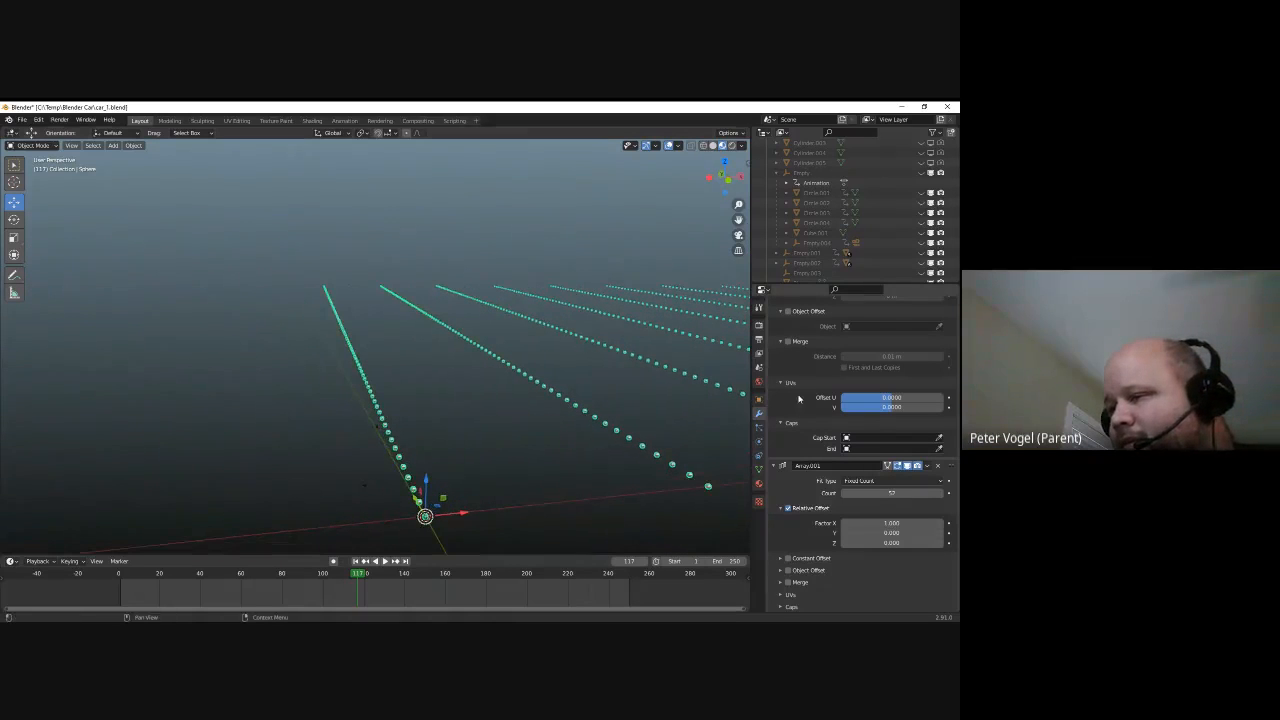
Set the first array's relative offset factors to 0 on X and about -28.7 on Y
scroll(792, 385, up, 5)
click(876, 387)
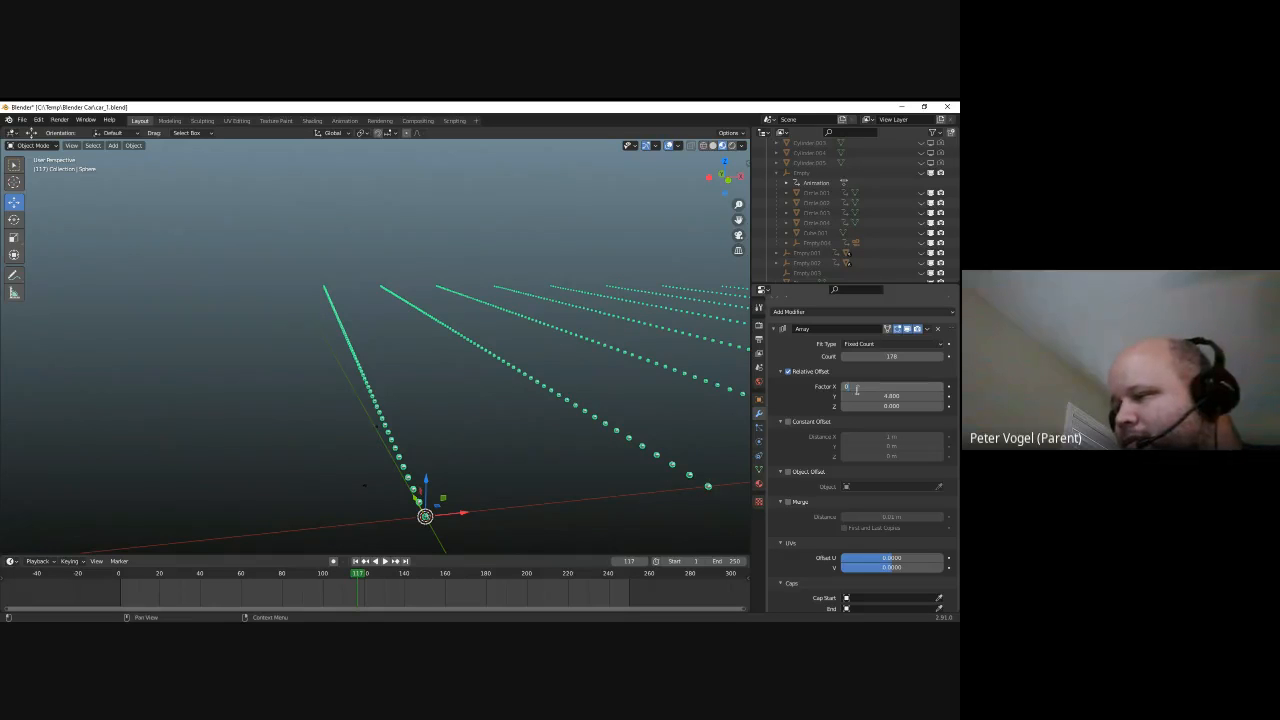
key(Return)
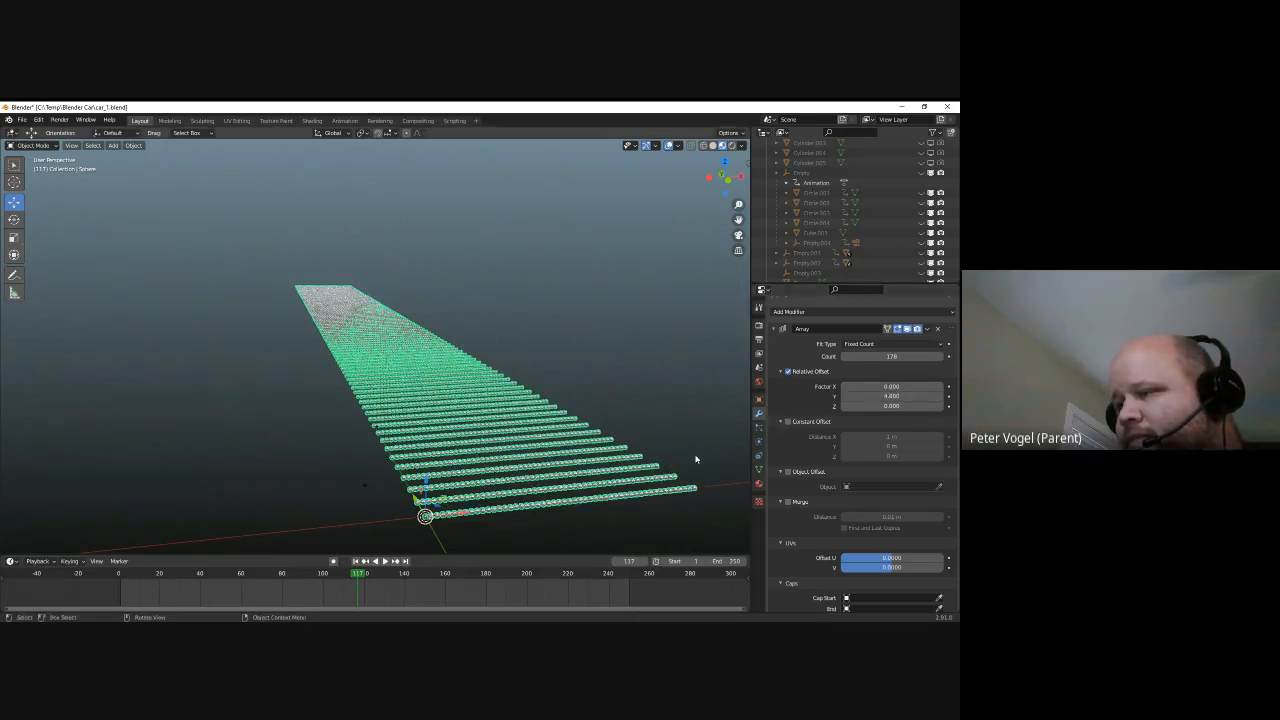
drag(889, 396, 918, 400)
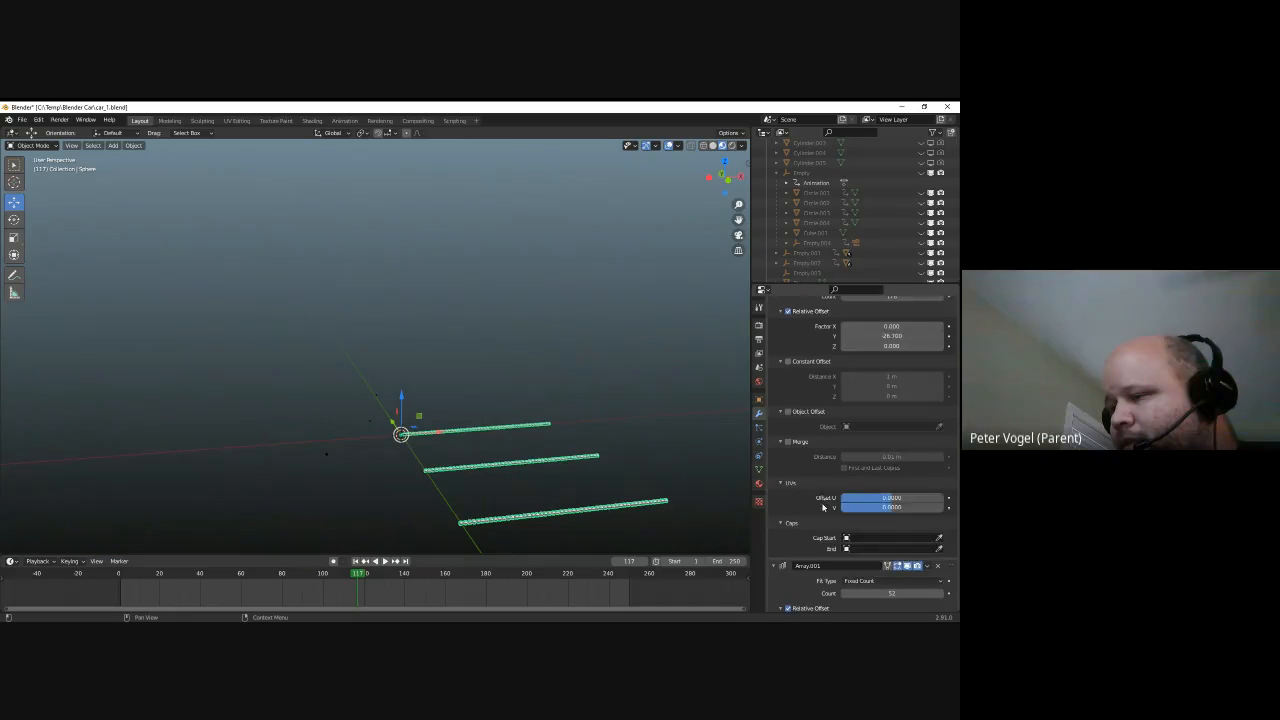
Set the second array's X relative offset factor to 5 to spread the spheres into a grid
scroll(823, 508, down, 5)
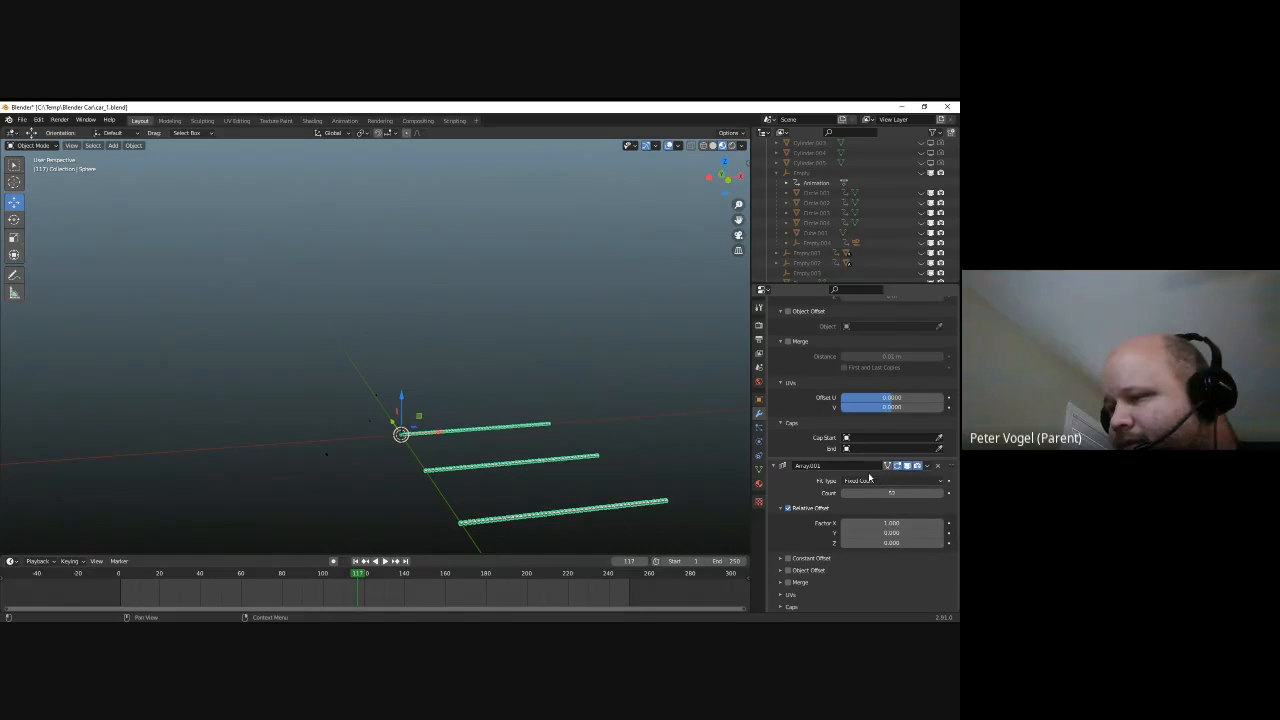
click(939, 523)
click(932, 523)
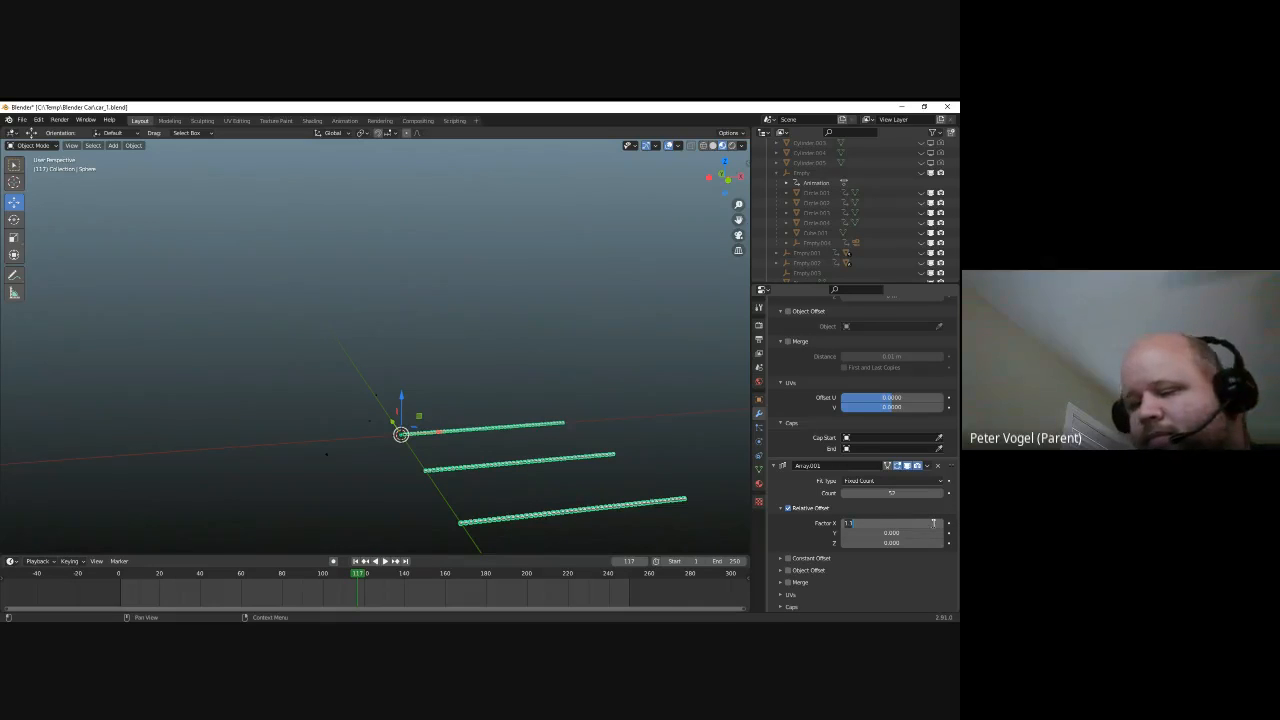
key(Tab)
key(Return)
middle_drag(559, 456, 222, 340)
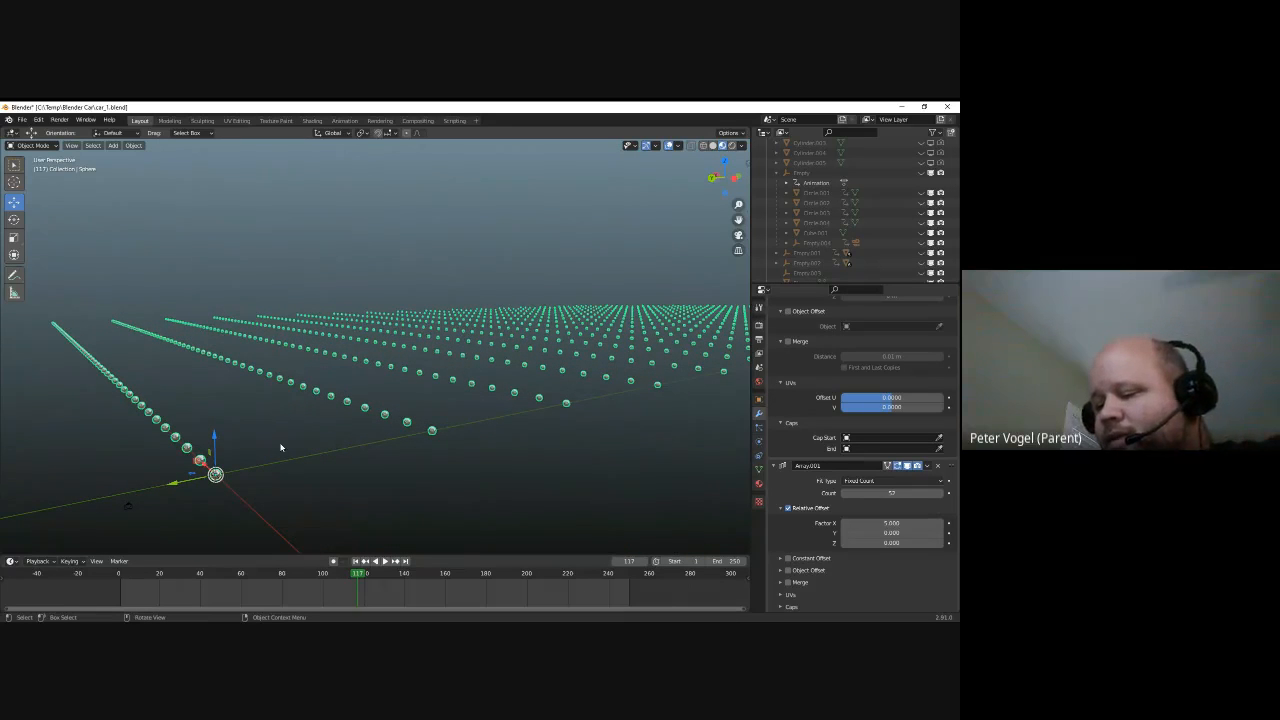
Delete the arrayed sphere and add a cube in its place
key(Delete)
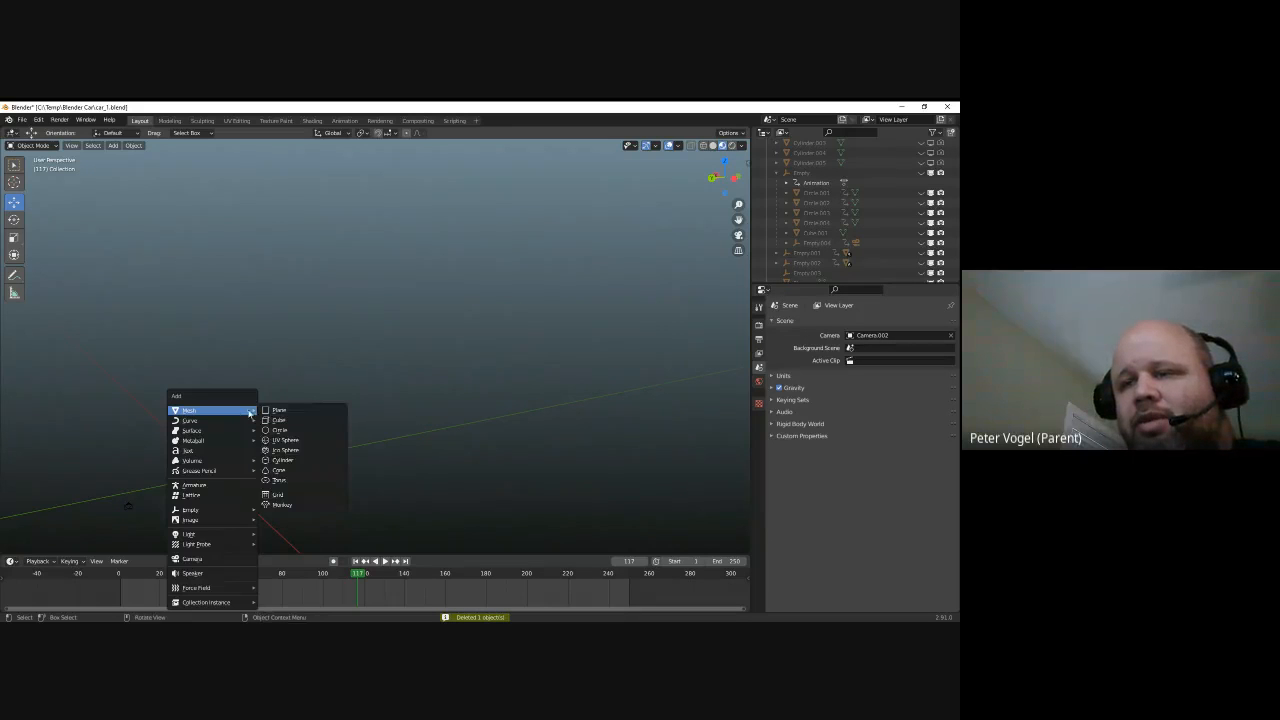
click(278, 420)
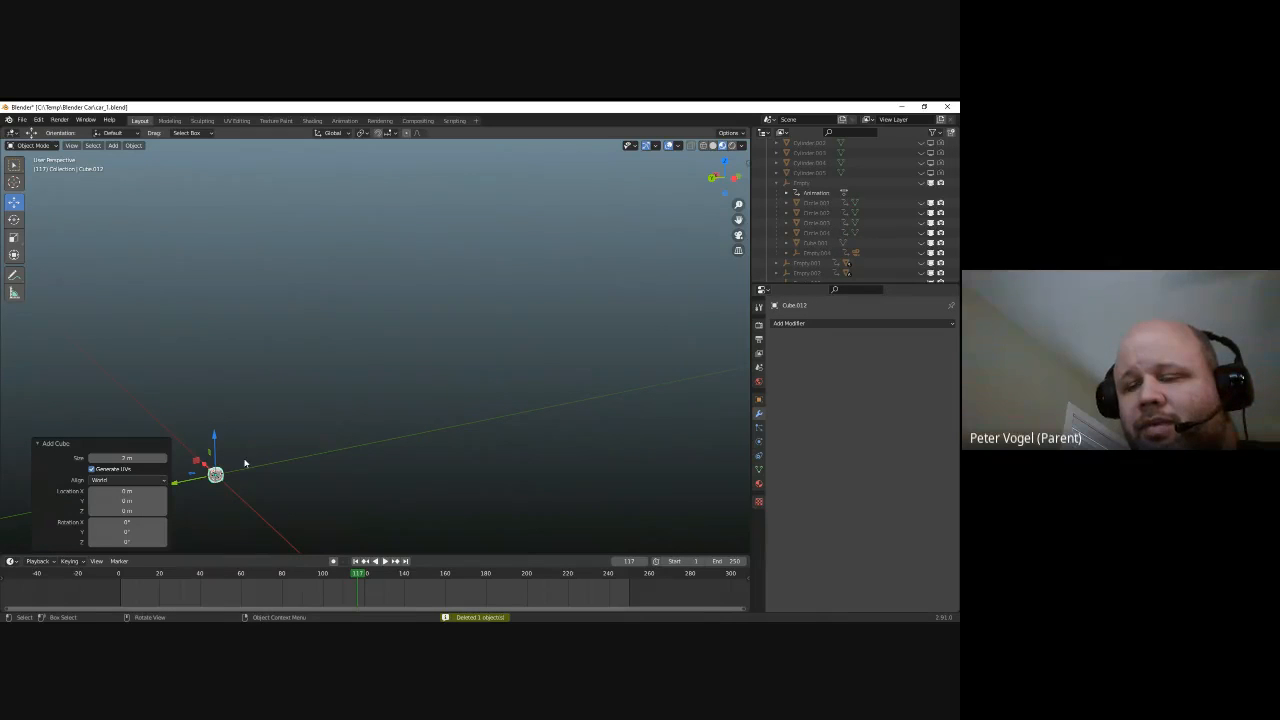
Stretch the cube along Z into a tall fence post and raise it about 13.3 m
key(s)
key(z)
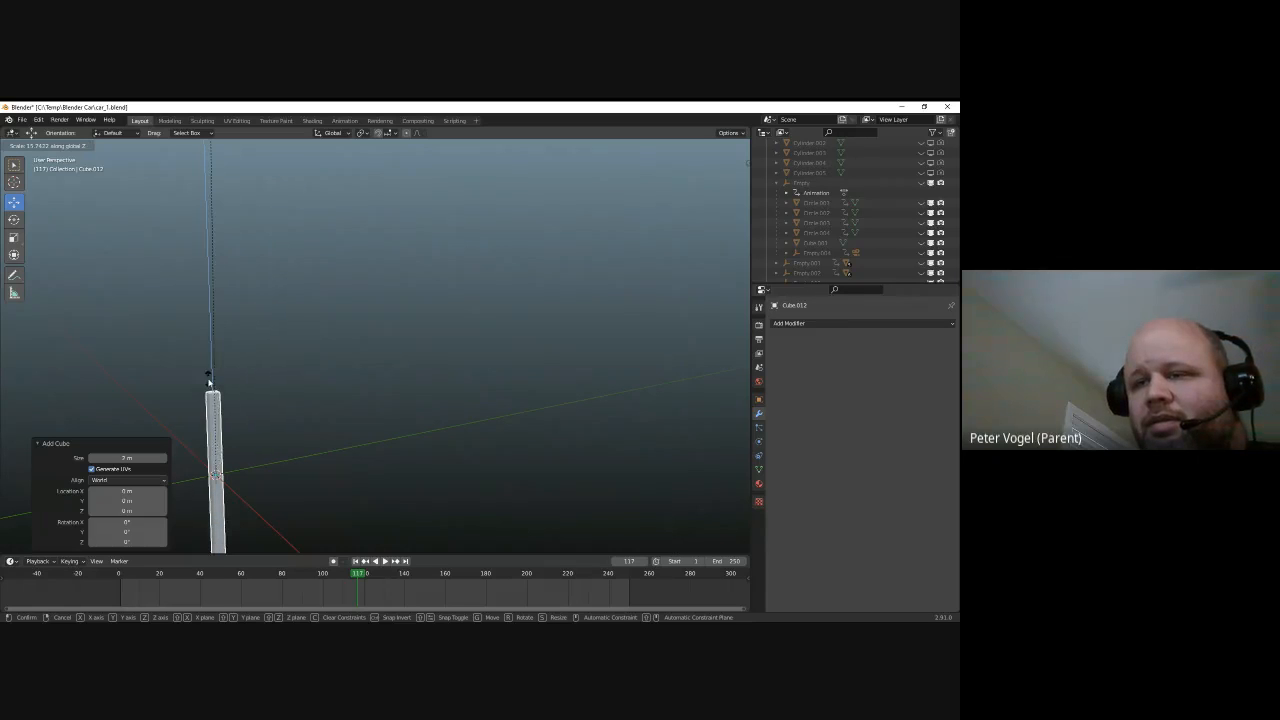
click(283, 405)
drag(224, 430, 209, 368)
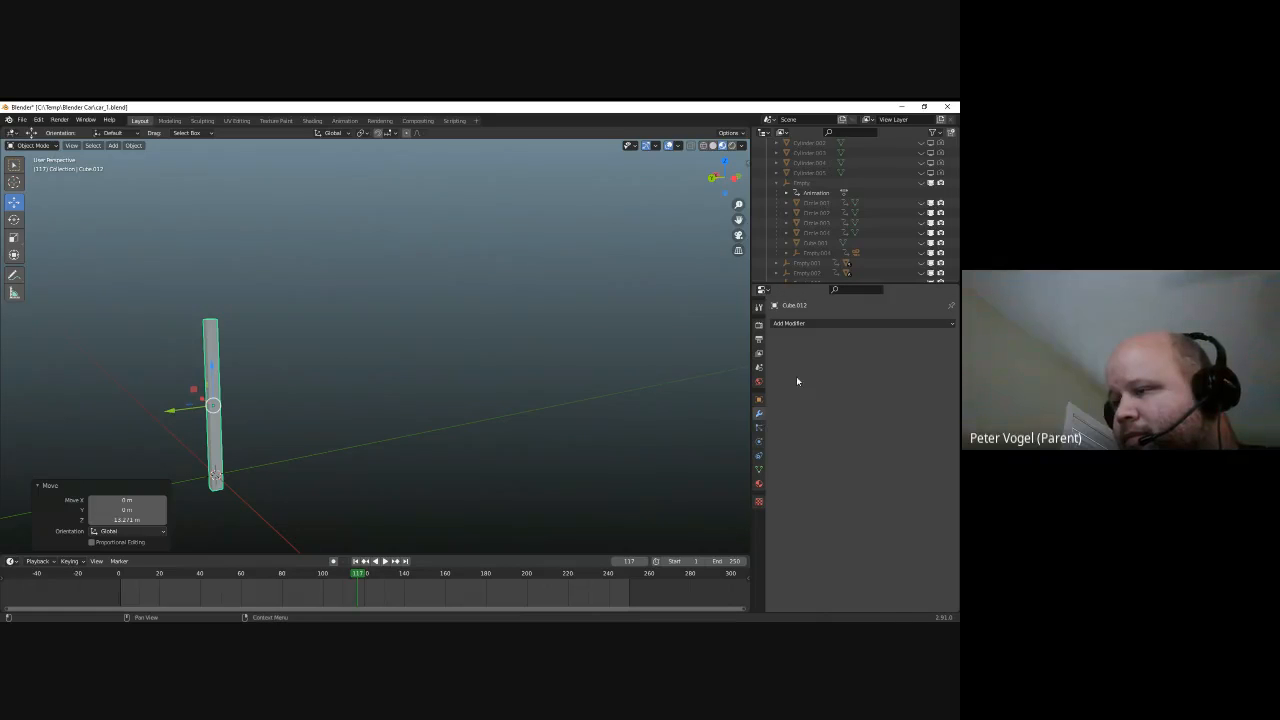
Add an Array modifier to the post, raising its count and setting the X relative offset factor to about 21.2
click(805, 324)
click(765, 347)
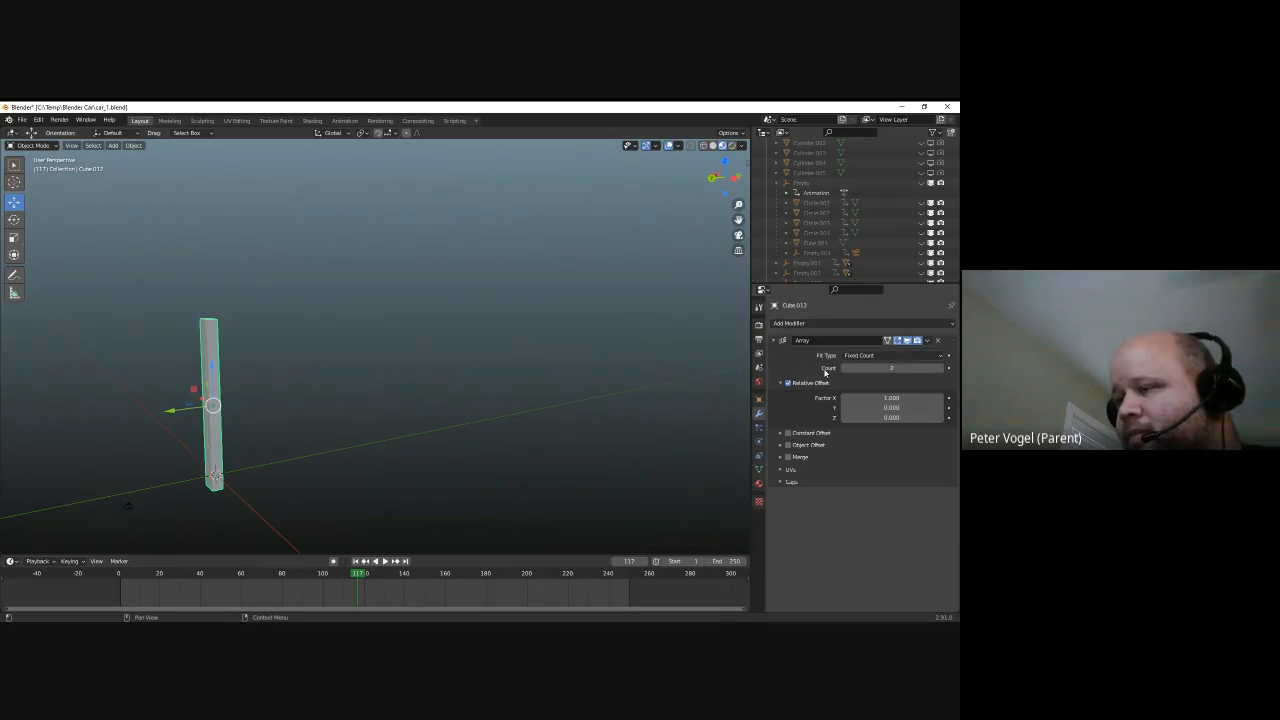
drag(895, 374, 962, 400)
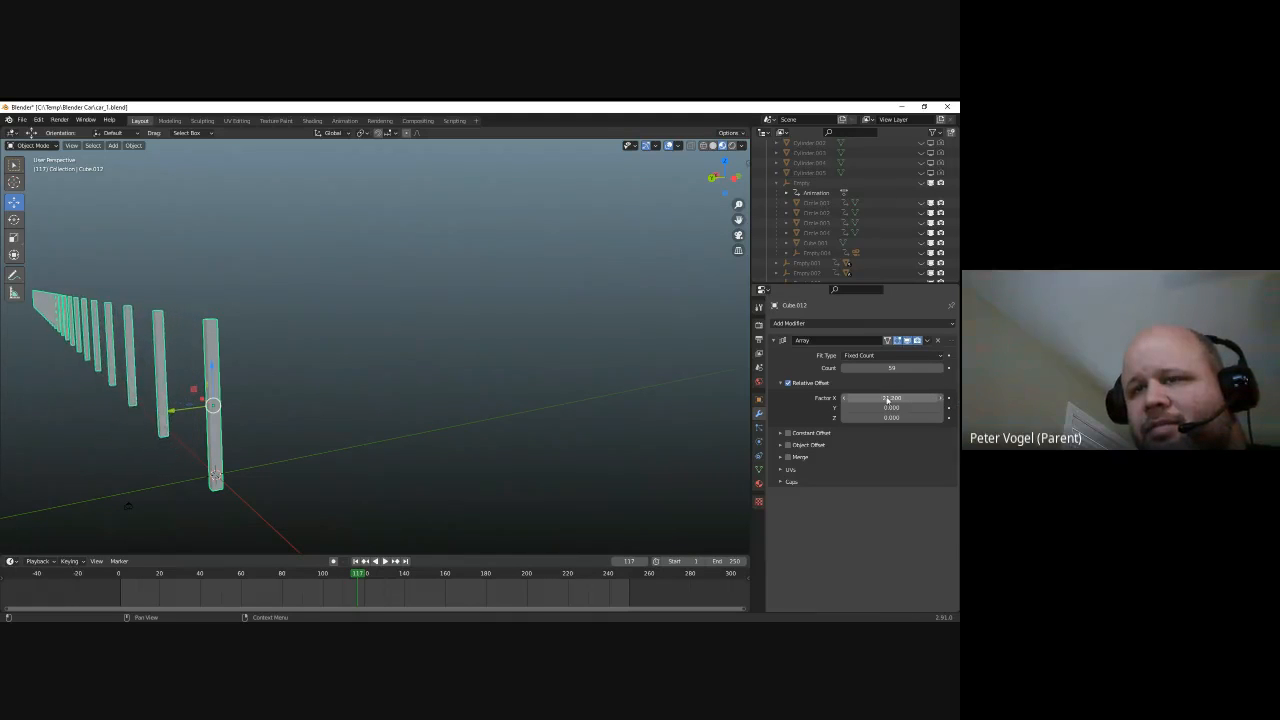
middle_drag(172, 350, 470, 328)
Add a second cube at the base of the first post and scale it down to about 0.6
click(449, 361)
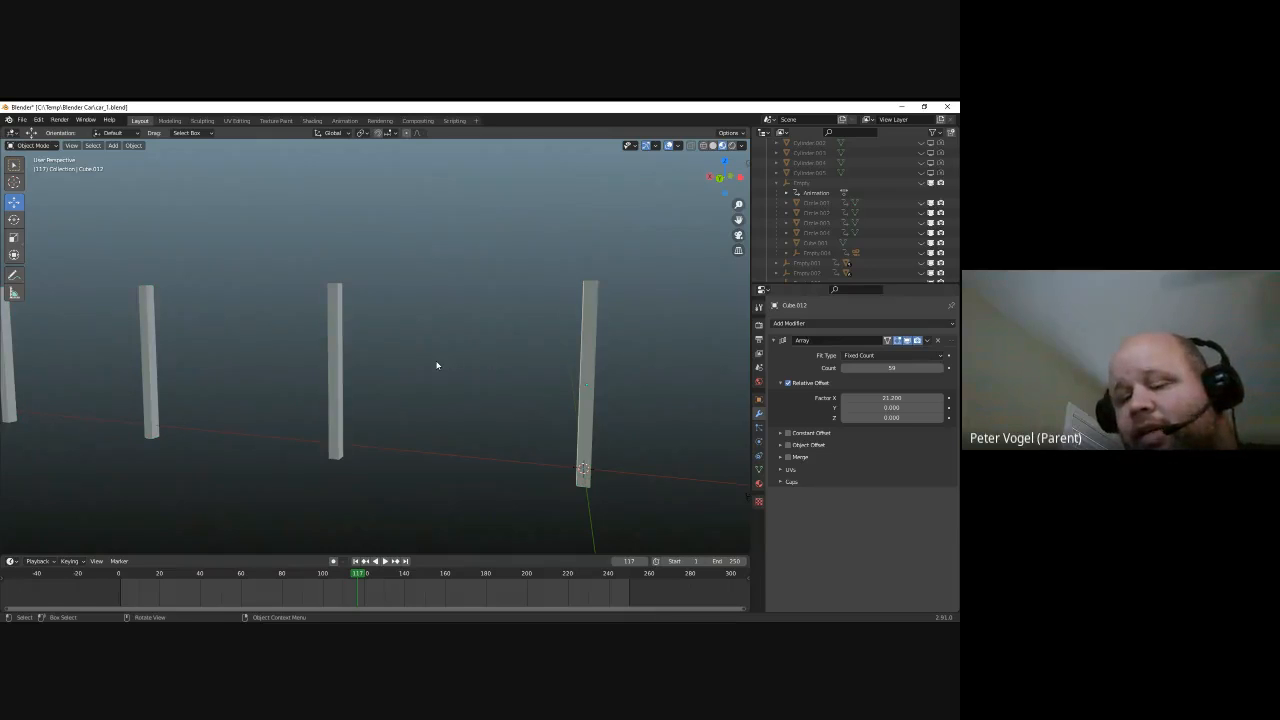
key(shift+a)
mouse_move(436, 365)
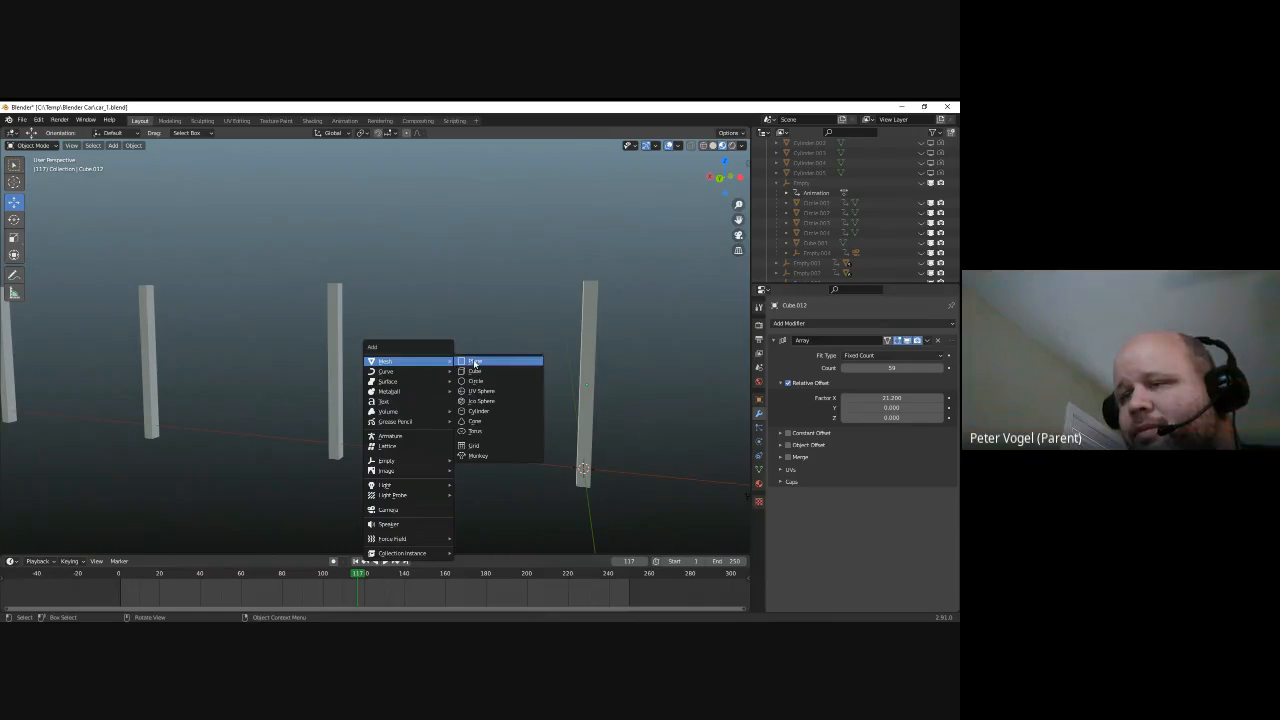
click(474, 371)
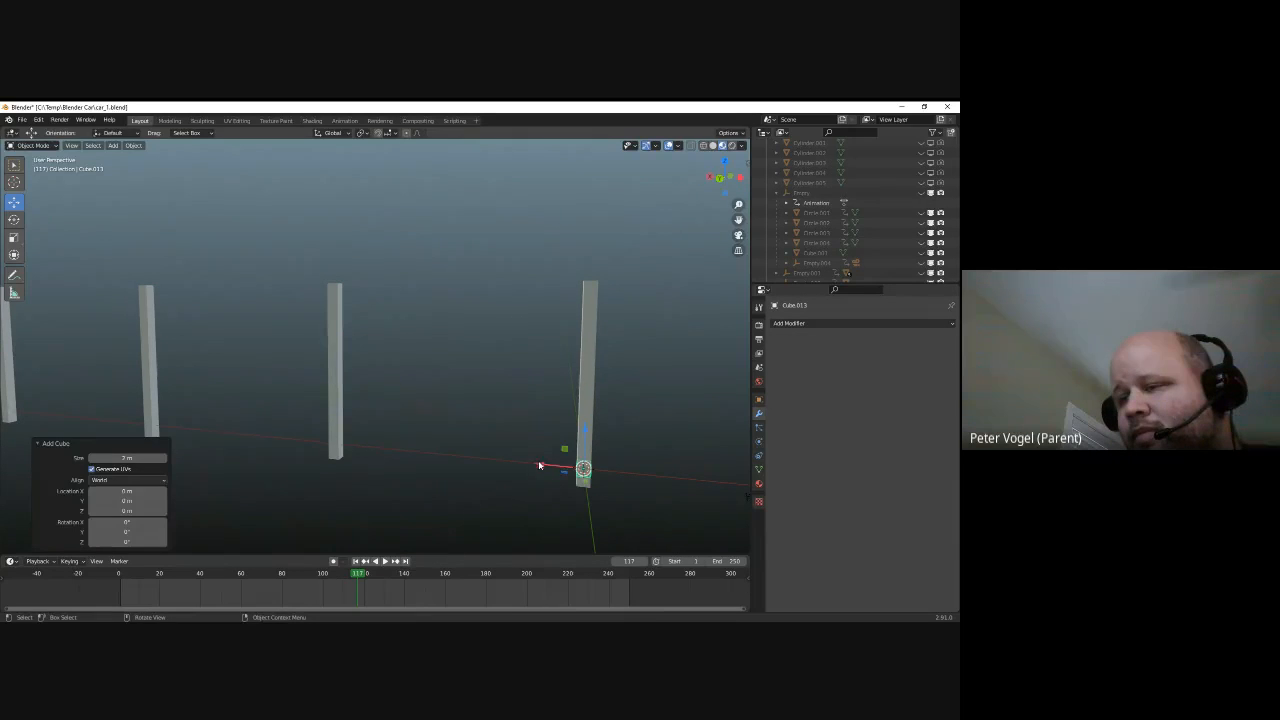
drag(538, 462, 584, 444)
middle_drag(584, 444, 220, 347)
scroll(594, 443, up, 5)
key(s)
click(564, 454)
Move the small cube along X out beside the first post and raise it about 11.6 m
key(g)
key(x)
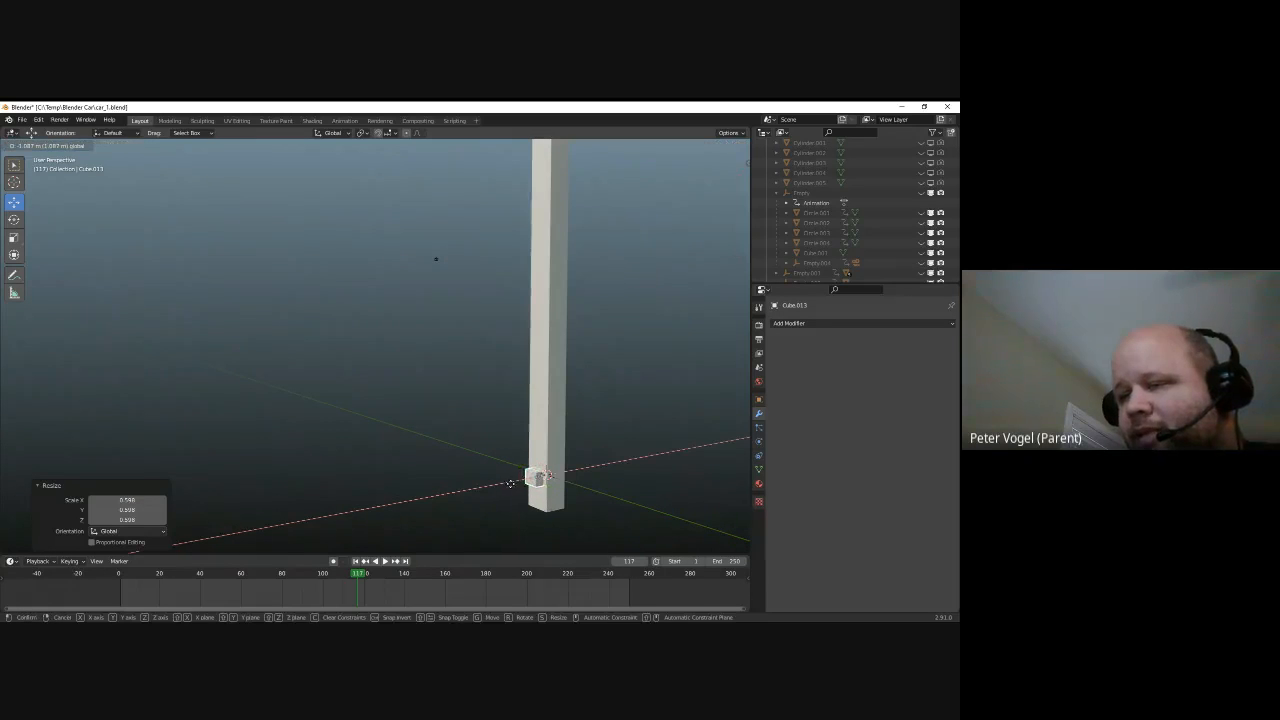
drag(498, 490, 490, 491)
middle_drag(499, 468, 470, 465)
drag(571, 480, 571, 305)
Stretch the small cube along Z into a picket slightly shorter than the post and shift it about 1.5 m along X
scroll(531, 319, down, 4)
key(s)
key(z)
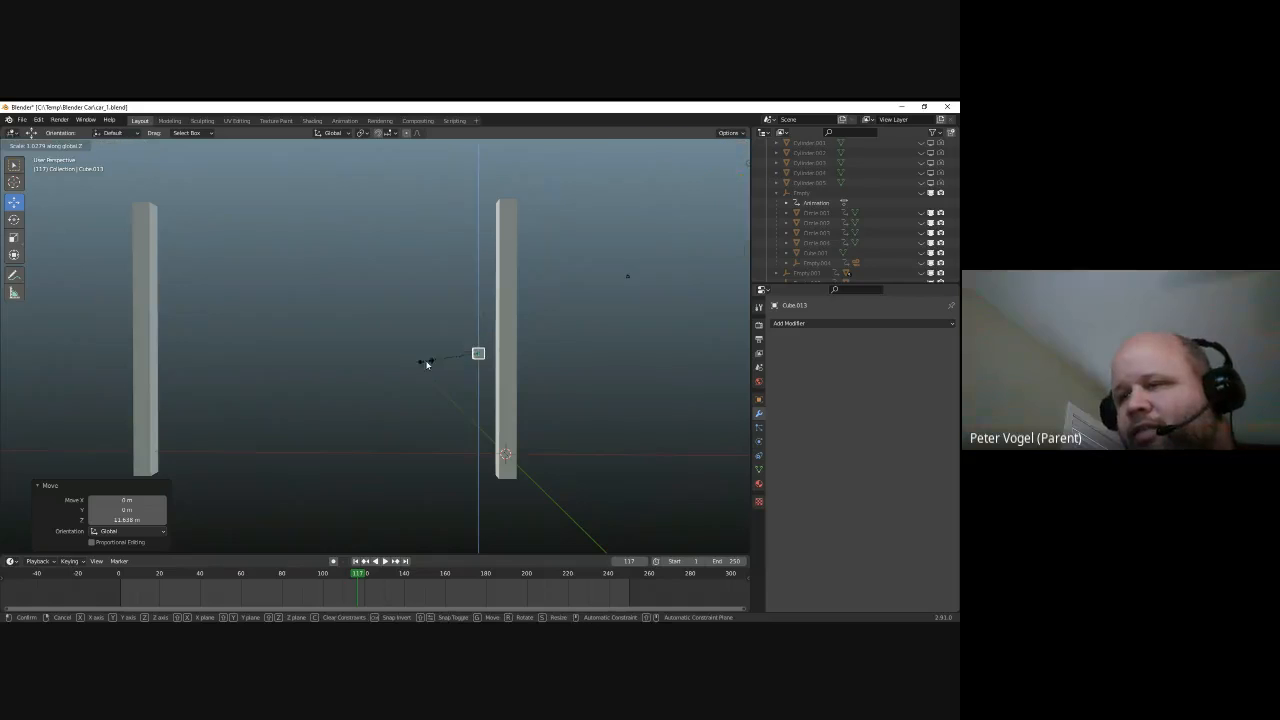
click(608, 240)
key(s)
key(z)
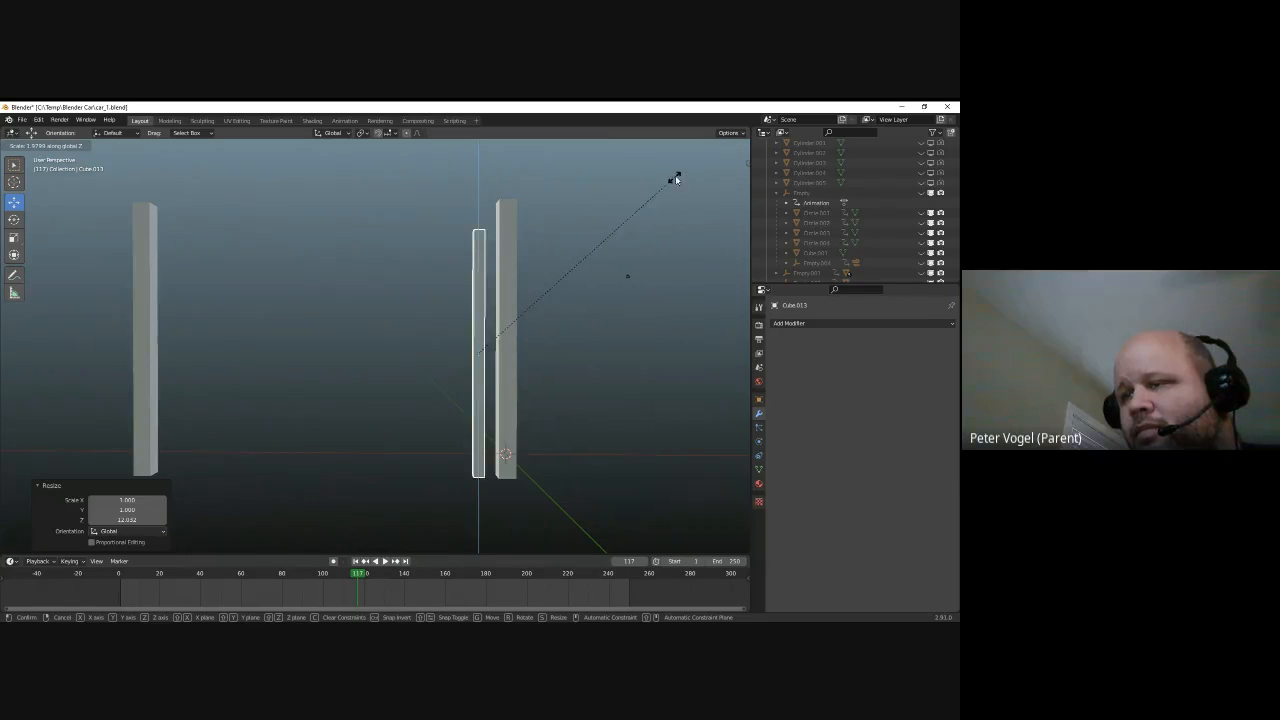
click(647, 201)
drag(479, 321, 423, 337)
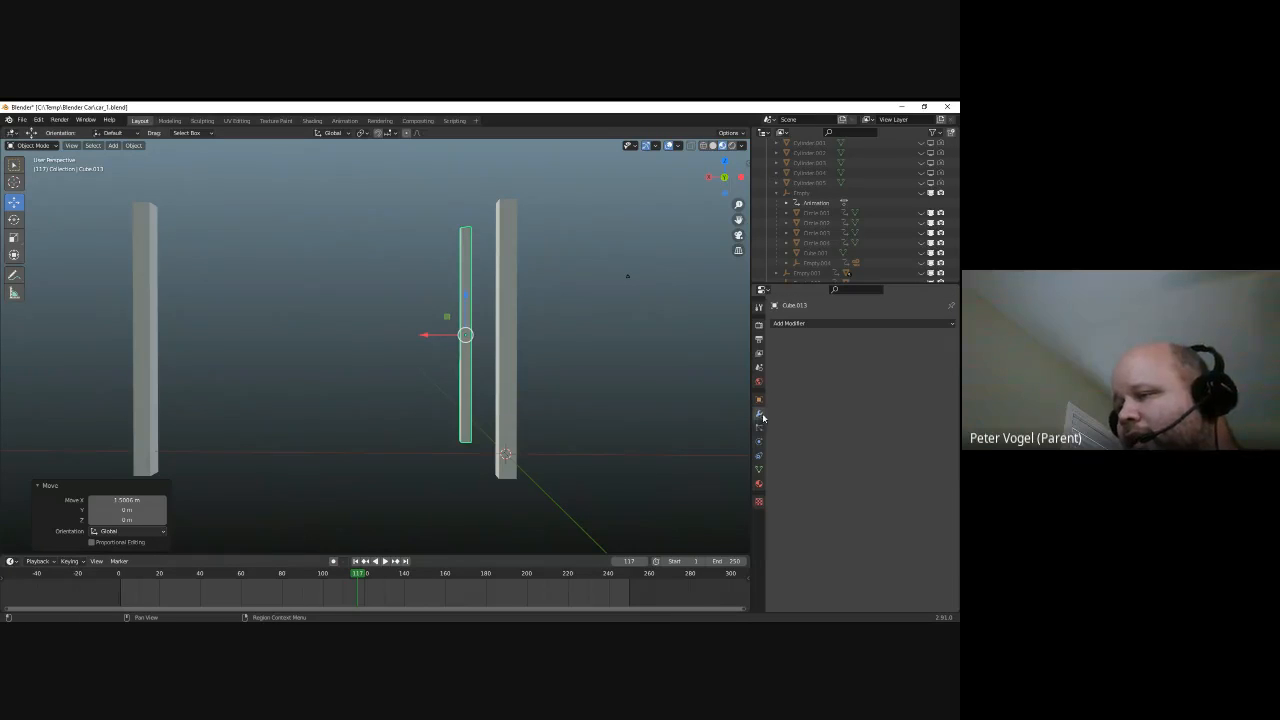
Add an Array modifier to the picket, raising its count and setting the X relative offset factor to 7
click(805, 324)
click(766, 350)
drag(843, 372, 928, 399)
scroll(517, 462, down, 4)
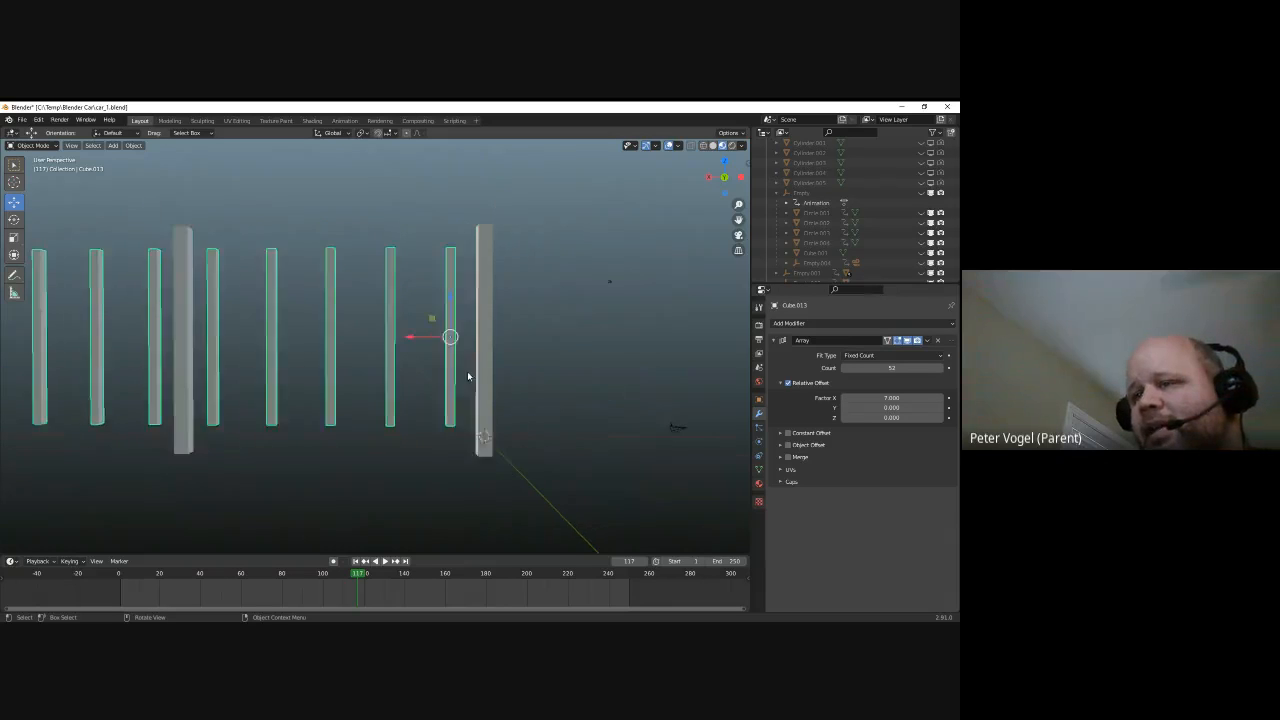
Change the picket array's X relative offset factor to 5.6 and raise its count to about 150
drag(891, 400, 875, 405)
middle_drag(494, 349, 745, 358)
drag(860, 368, 955, 371)
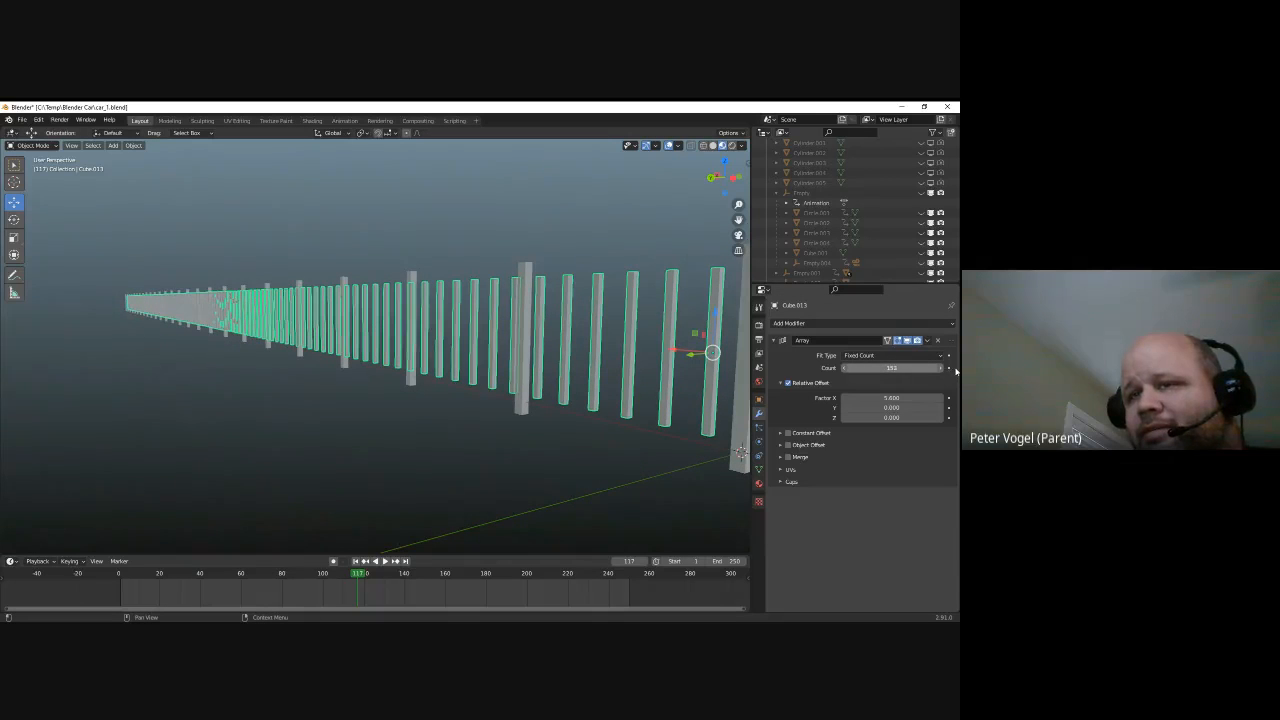
Add a third cube at the fence's first post for the rail
middle_drag(426, 308, 303, 314)
scroll(470, 288, down, 1)
click(458, 277)
key(shift+a)
mouse_move(302, 310)
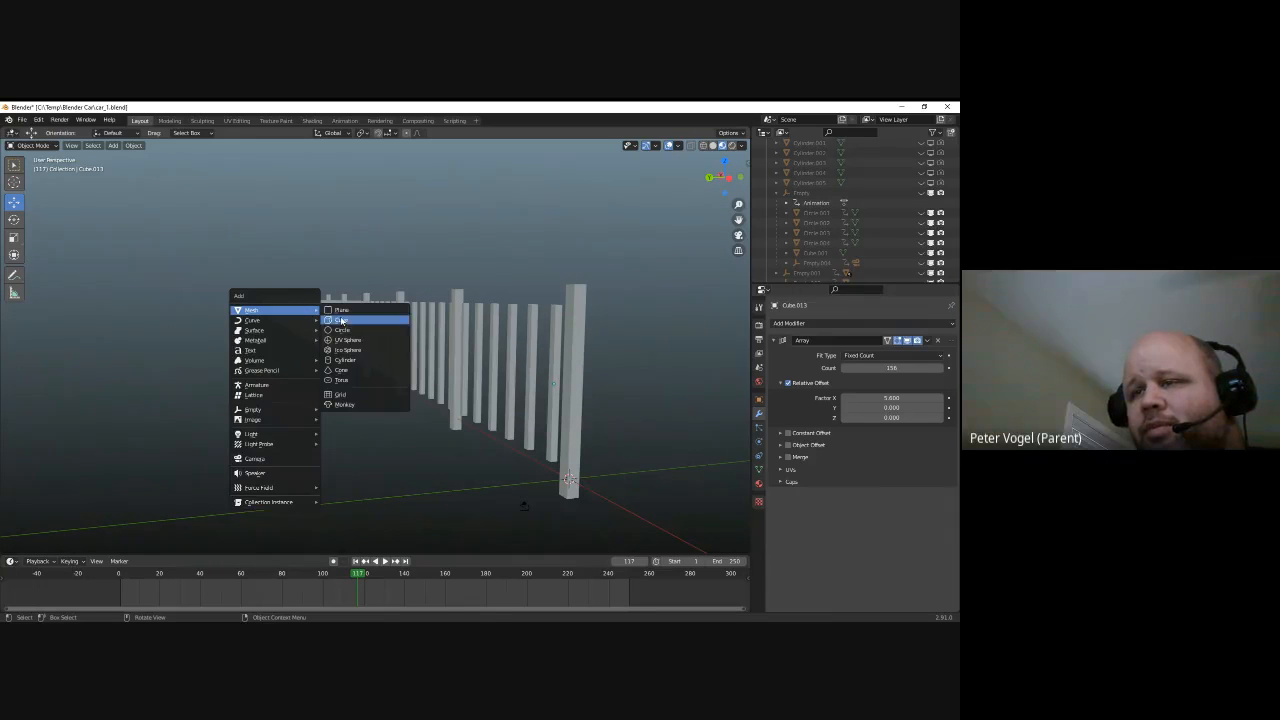
click(342, 320)
Shrink the third cube and shift it along X beside the base of the first post
middle_drag(595, 436, 712, 433)
scroll(522, 444, up, 4)
middle_drag(522, 445, 531, 426)
scroll(531, 426, up, 4)
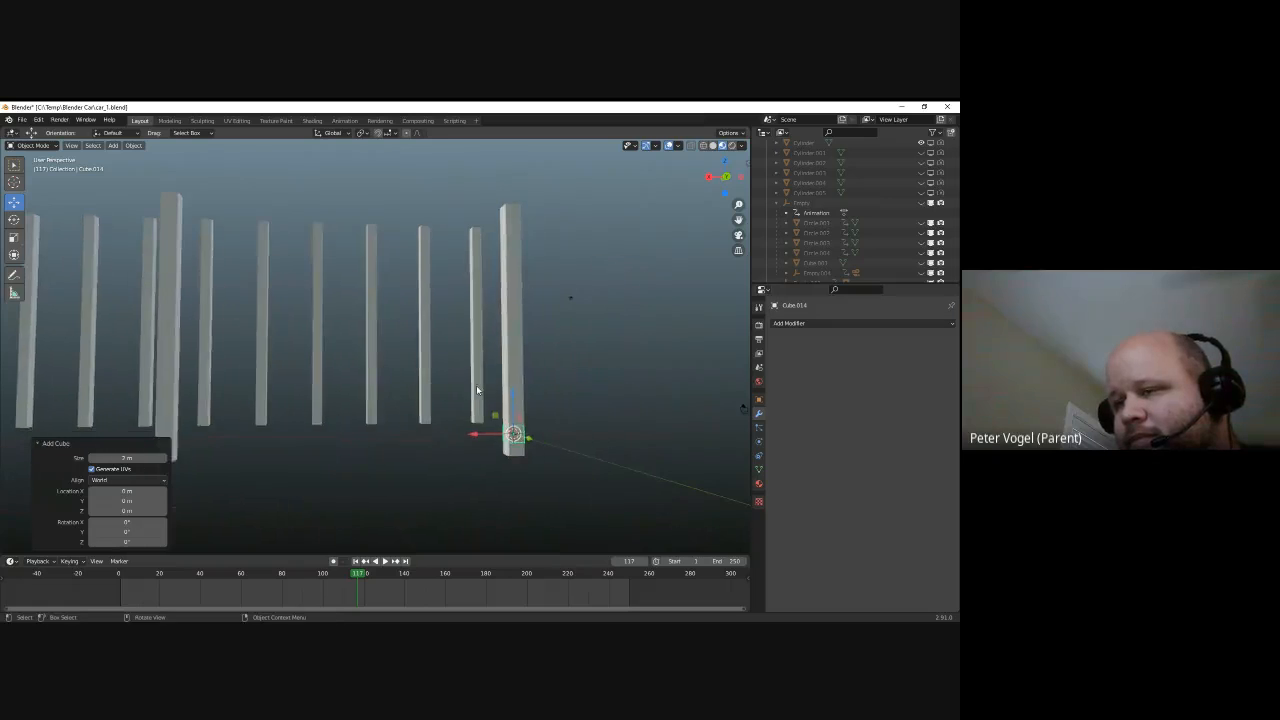
mouse_move(515, 454)
mouse_down()
mouse_move(456, 454)
mouse_move(491, 407)
mouse_move(484, 439)
mouse_move(505, 444)
mouse_up()
key(s)
click(510, 453)
In Edit Mode, select the small cube's outer face and move it about 26 m along X to form a rail
key(Tab)
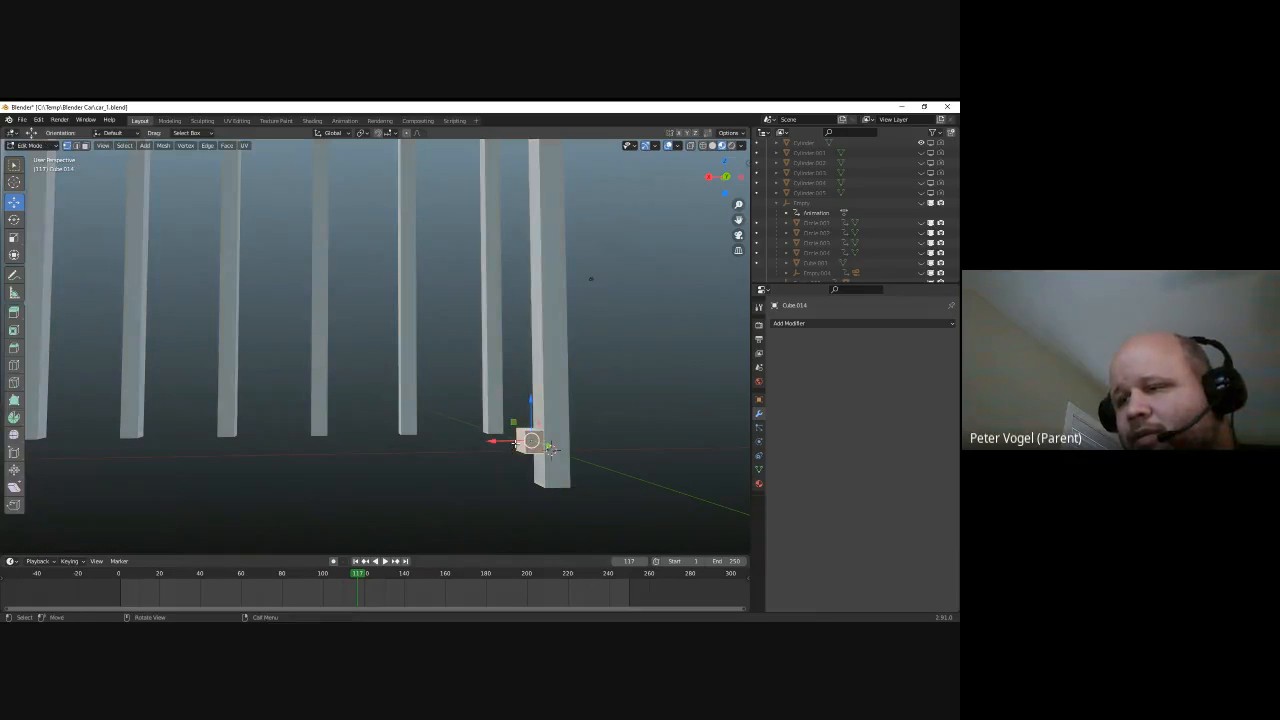
scroll(123, 200, down, 1)
click(85, 146)
click(509, 433)
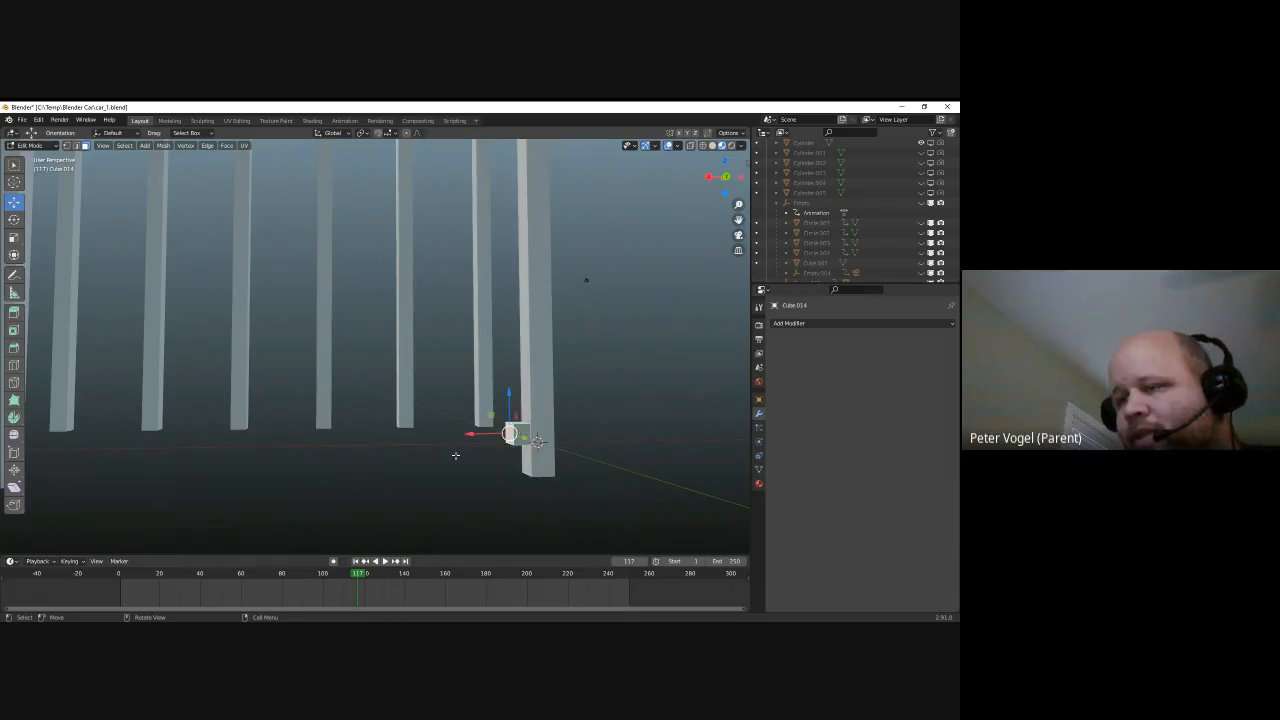
drag(470, 435, 195, 438)
Keep moving the rail's selected end face along X in two long stretches, close to the far end of the pickets
scroll(273, 417, down, 5)
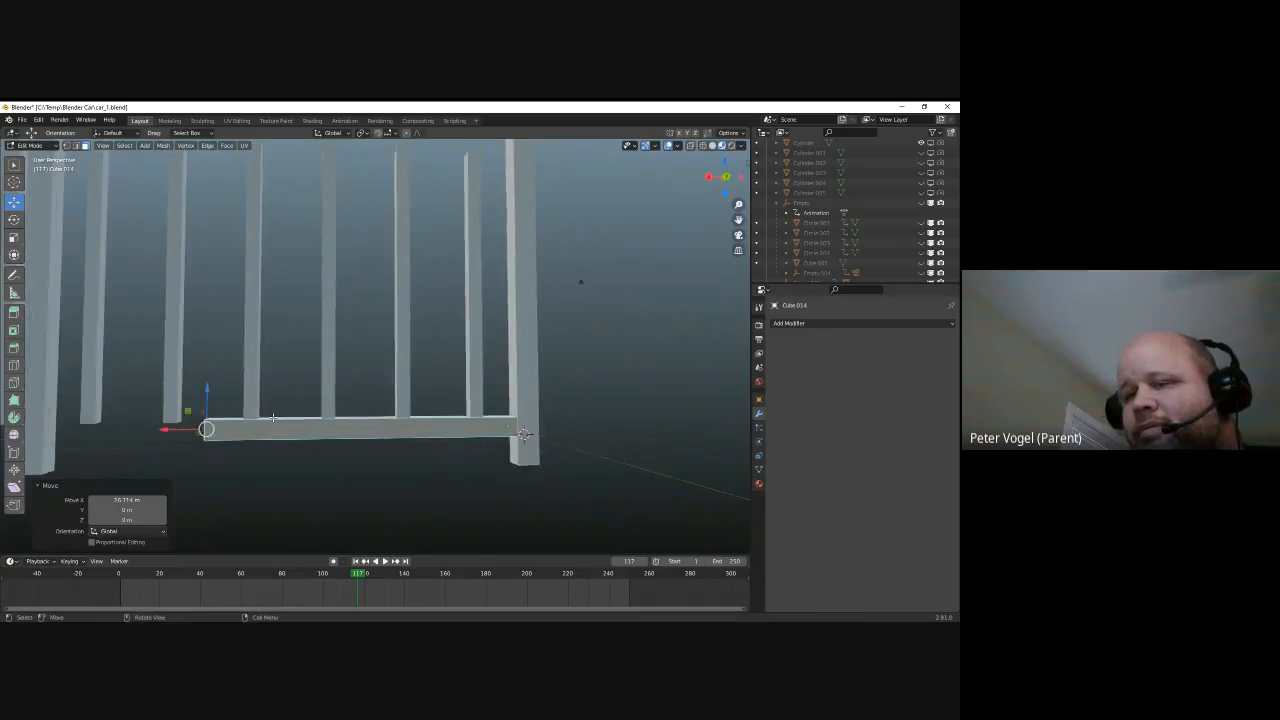
scroll(273, 417, down, 9)
shift+middle_drag(250, 400, 555, 425)
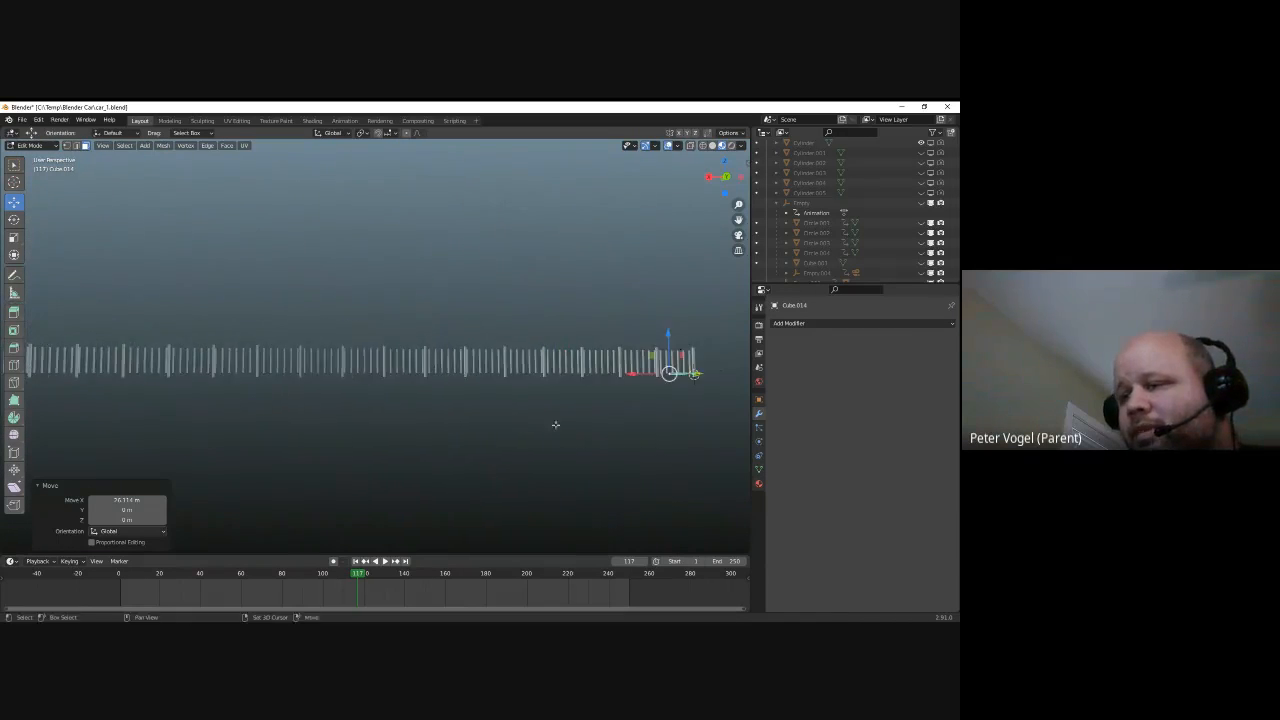
drag(668, 373, 117, 375)
shift+middle_drag(117, 374, 476, 387)
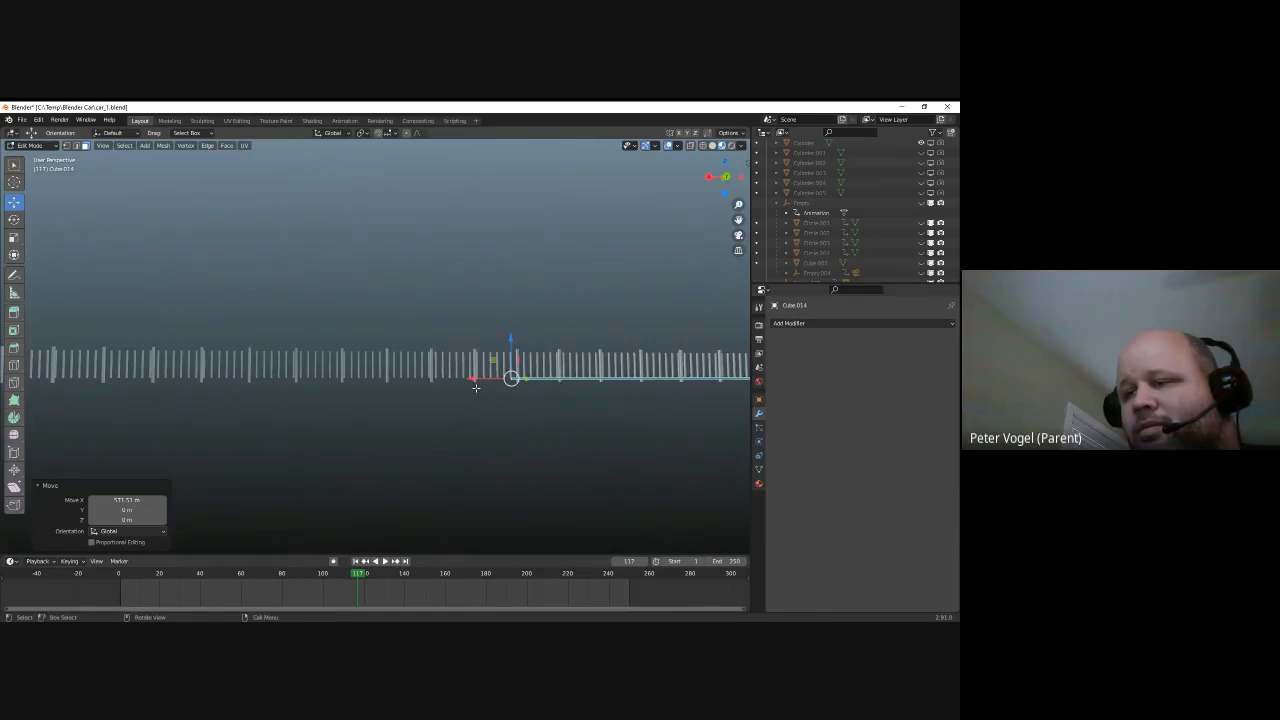
drag(476, 380, 92, 382)
shift+middle_drag(92, 382, 475, 380)
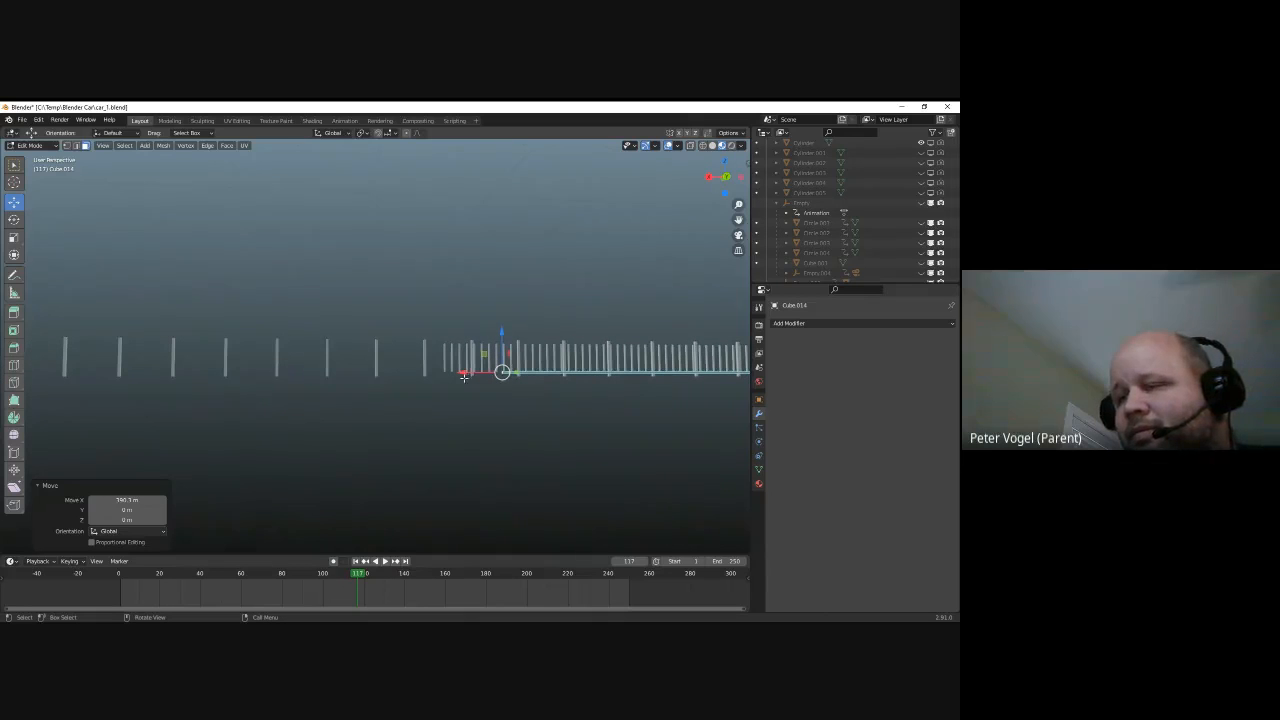
Move the rail's end face along X to the last post with pickets on both sides, and return to Object Mode
scroll(468, 377, up, 7)
shift+middle_drag(725, 434, 206, 398)
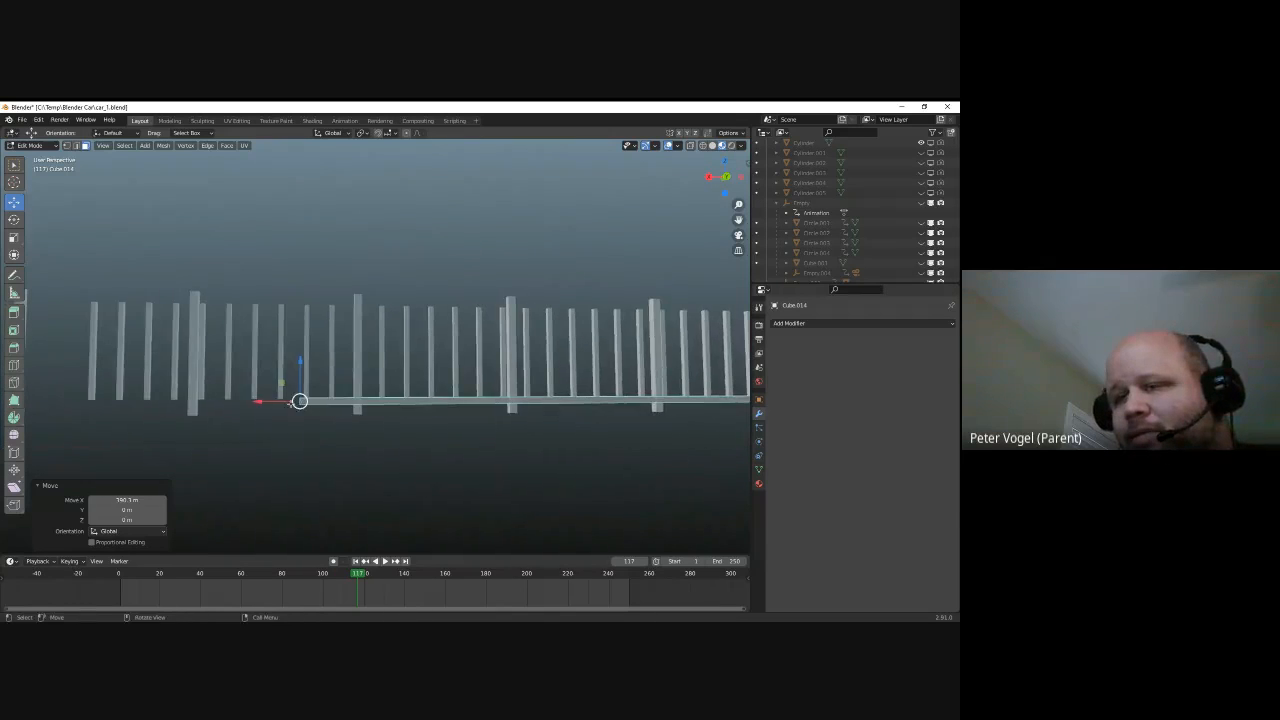
key(g)
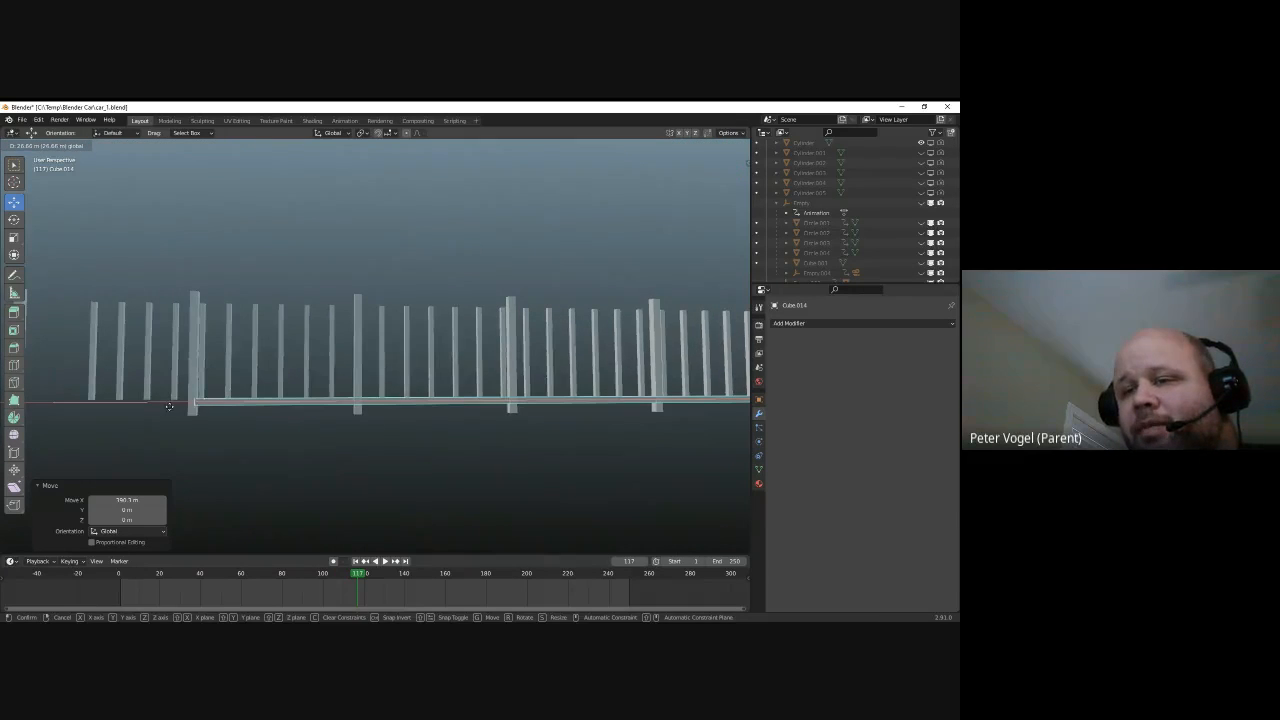
click(169, 406)
key(Tab)
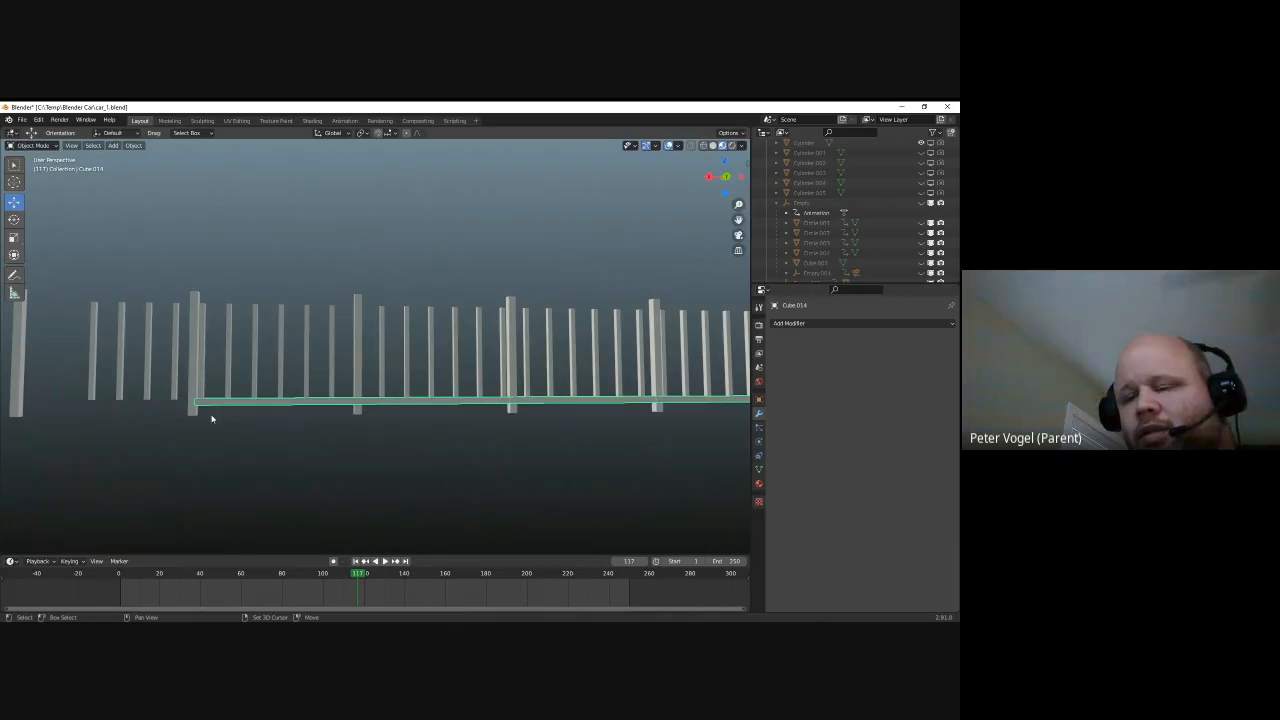
Duplicate the bottom rail and move the copy straight up along Z to the tops of the pickets
key(shift+d)
key(Escape)
scroll(427, 391, down, 4)
shift+middle_drag(533, 377, 107, 409)
scroll(555, 392, up, 2)
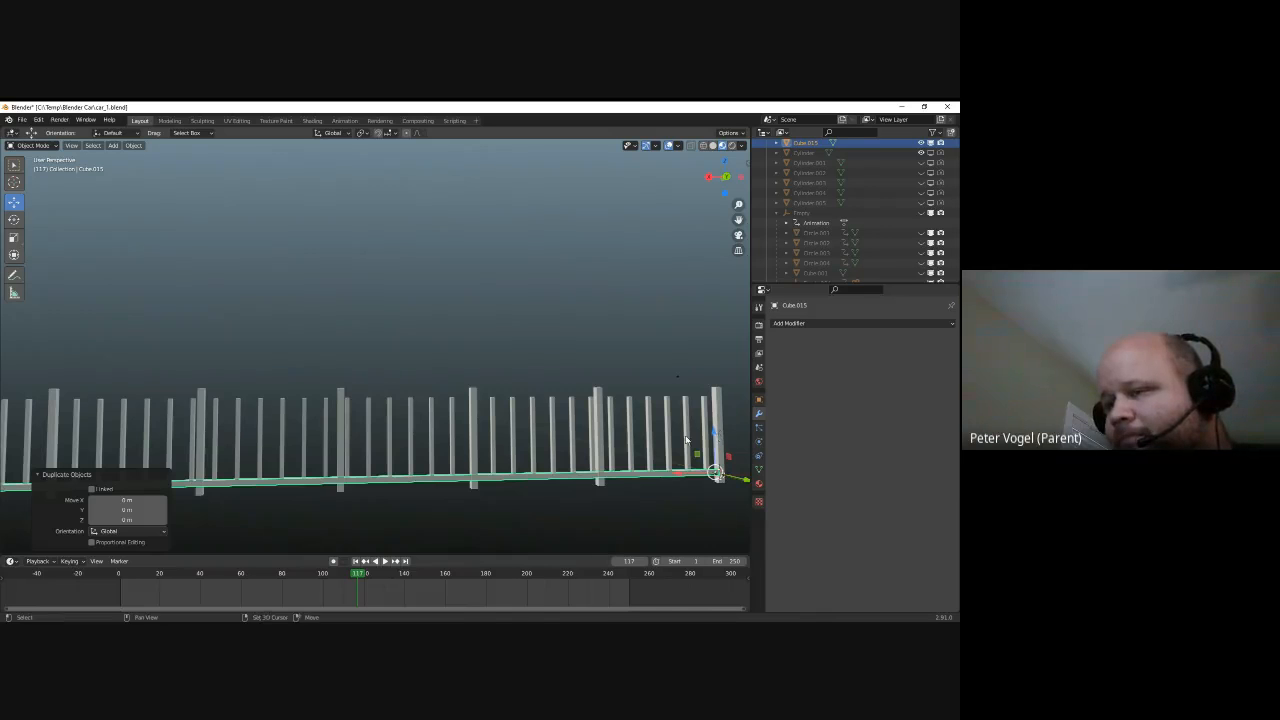
shift+middle_drag(718, 437, 417, 369)
scroll(445, 372, up, 3)
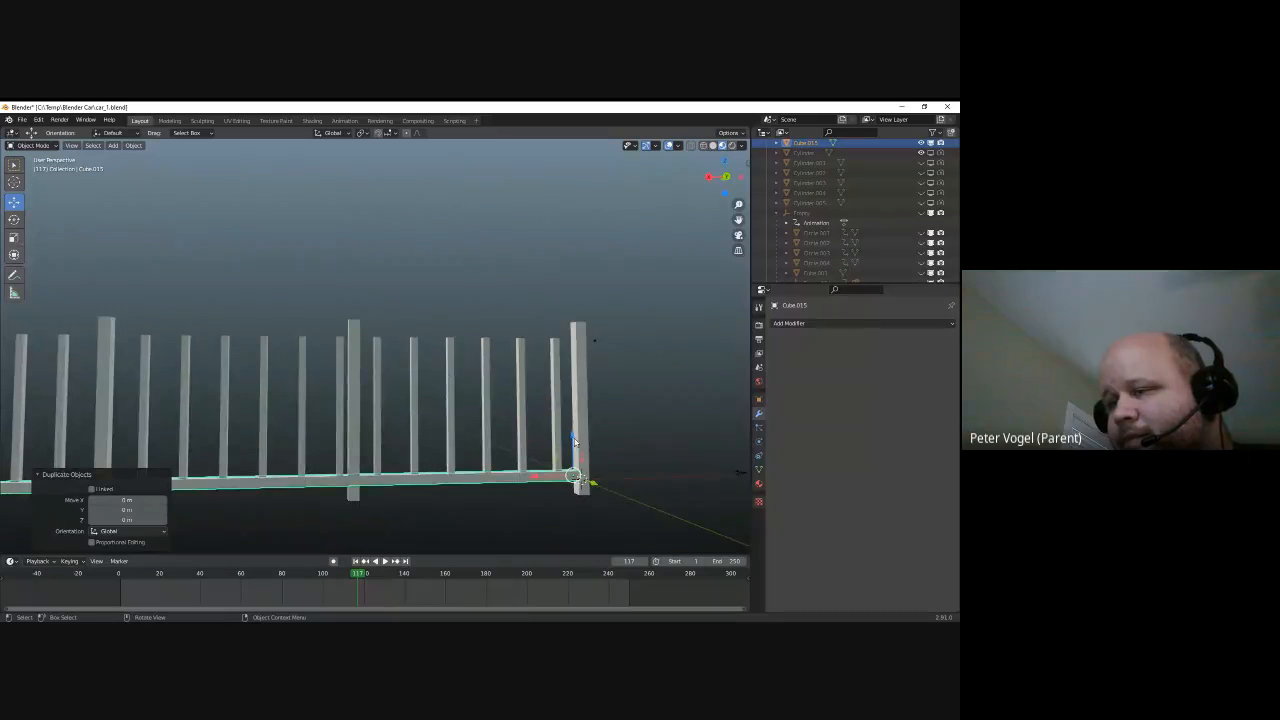
drag(576, 447, 560, 286)
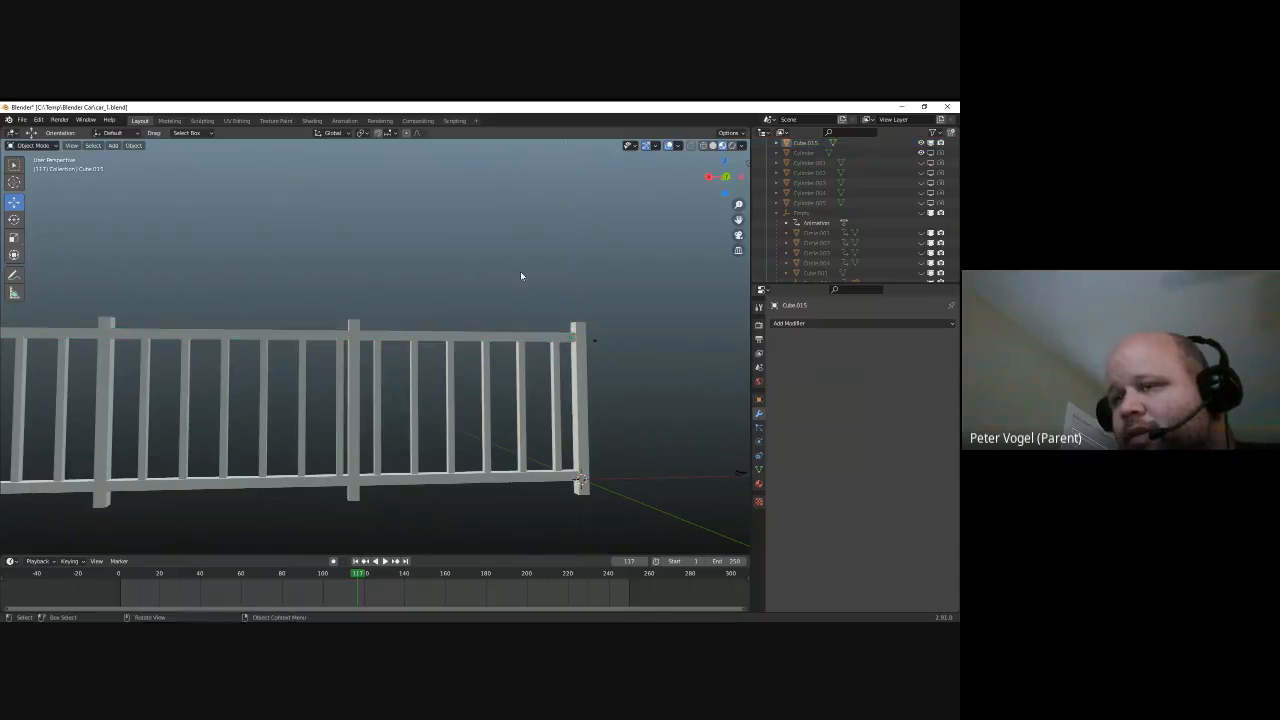
middle_drag(520, 277, 363, 273)
middle_drag(369, 344, 487, 337)
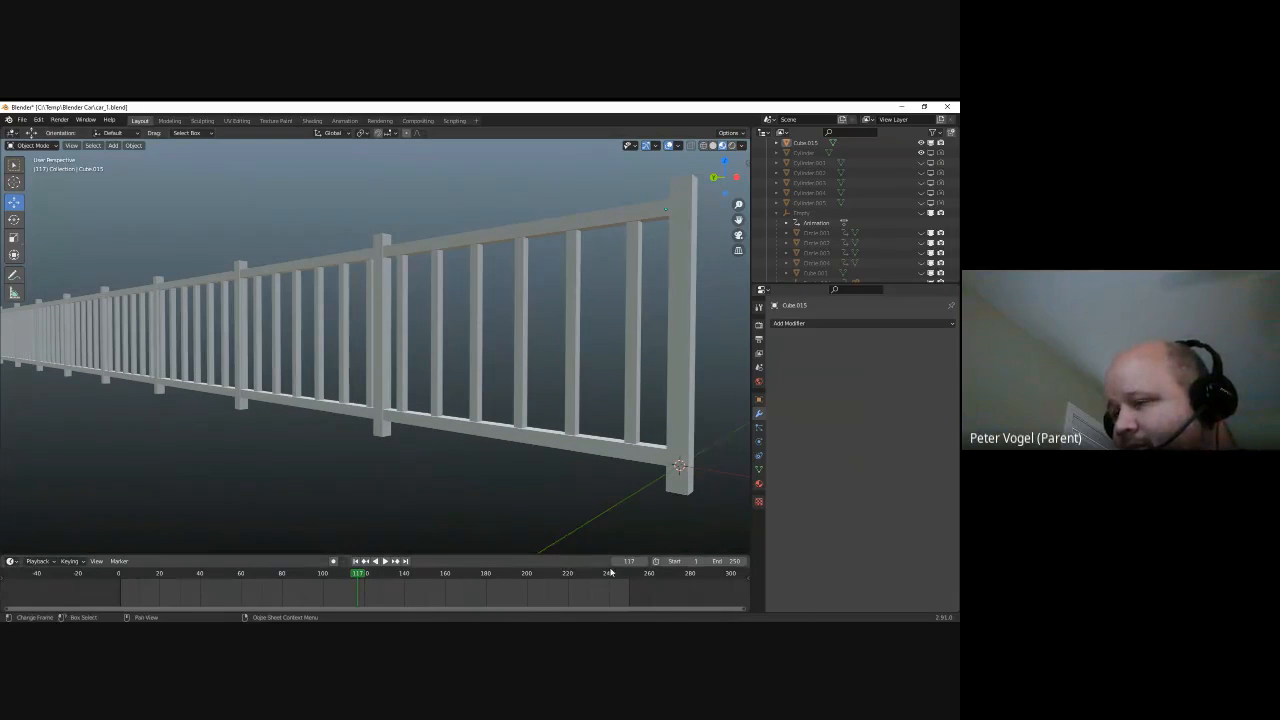
shift+middle_drag(606, 353, 583, 380)
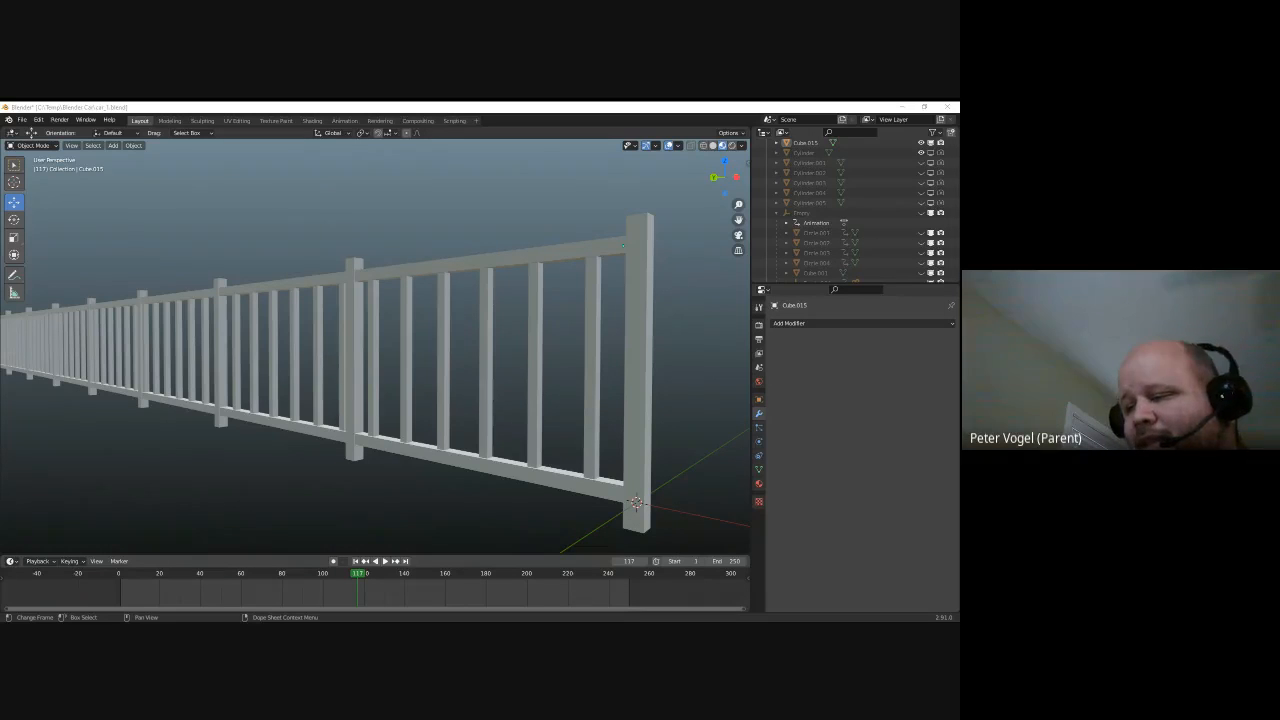
middle_drag(494, 386, 550, 377)
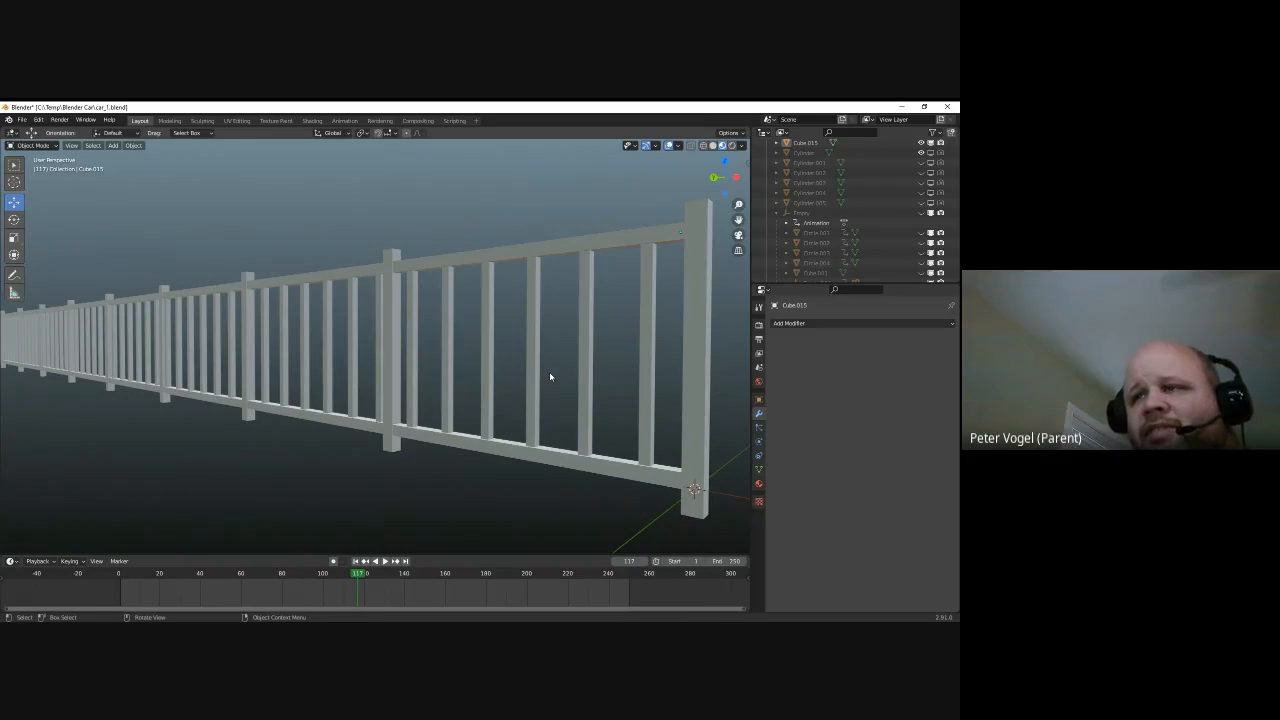